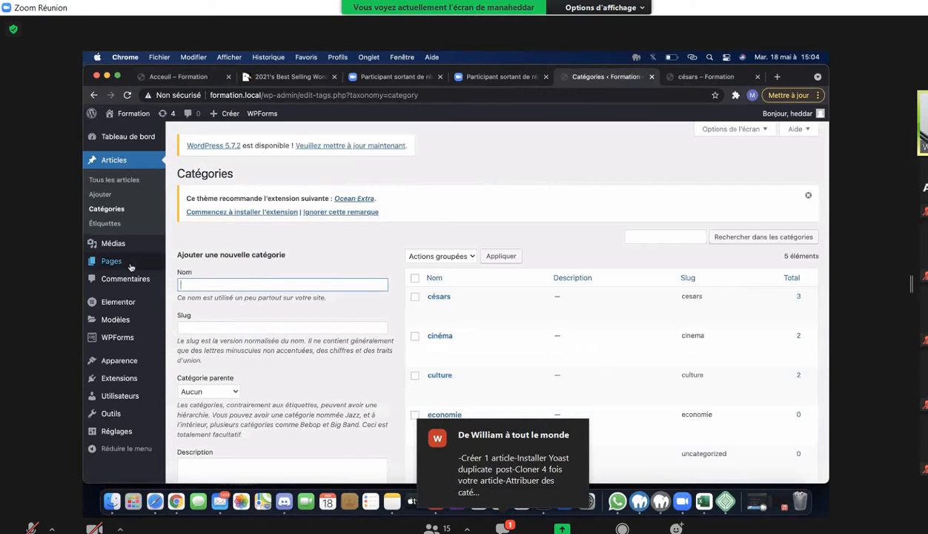
In the theme customizer's homepage settings, set the posts page to blog and publish the change
{"action": "left_click", "coordinate": [121, 261]}
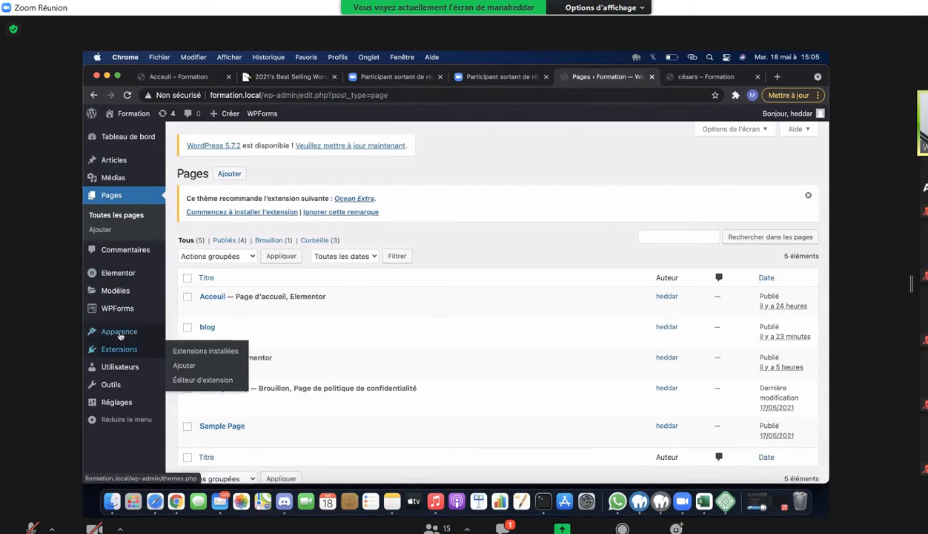
{"action": "mouse_move", "coordinate": [119, 336]}
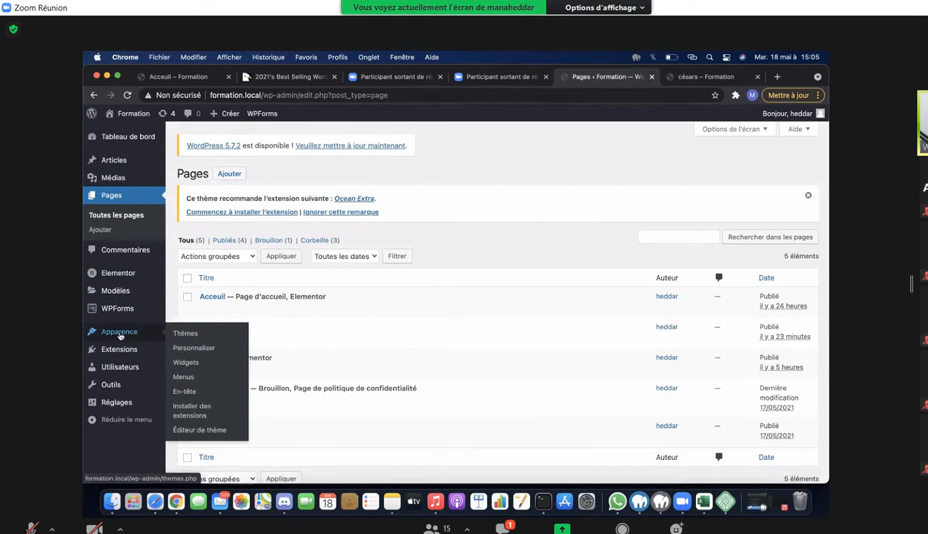
{"action": "left_click", "coordinate": [187, 352]}
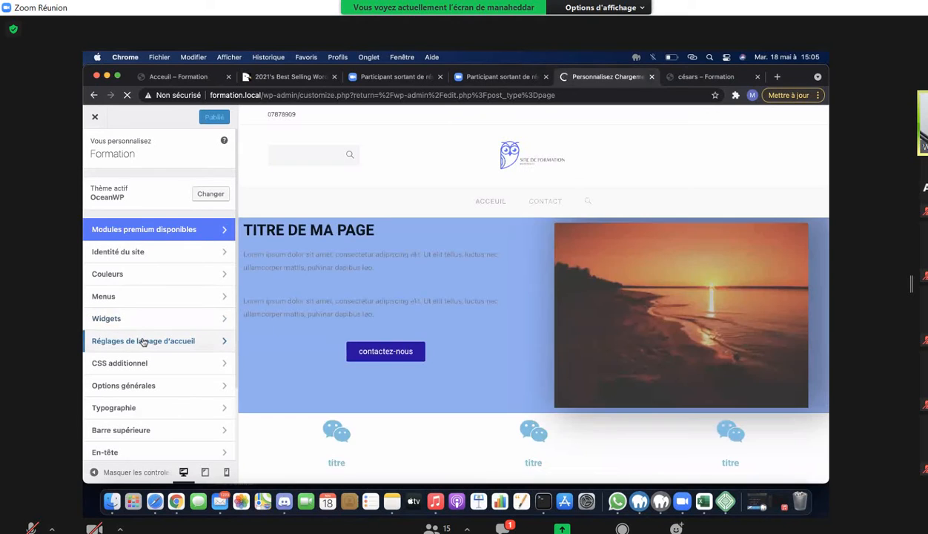
{"action": "left_click", "coordinate": [144, 341]}
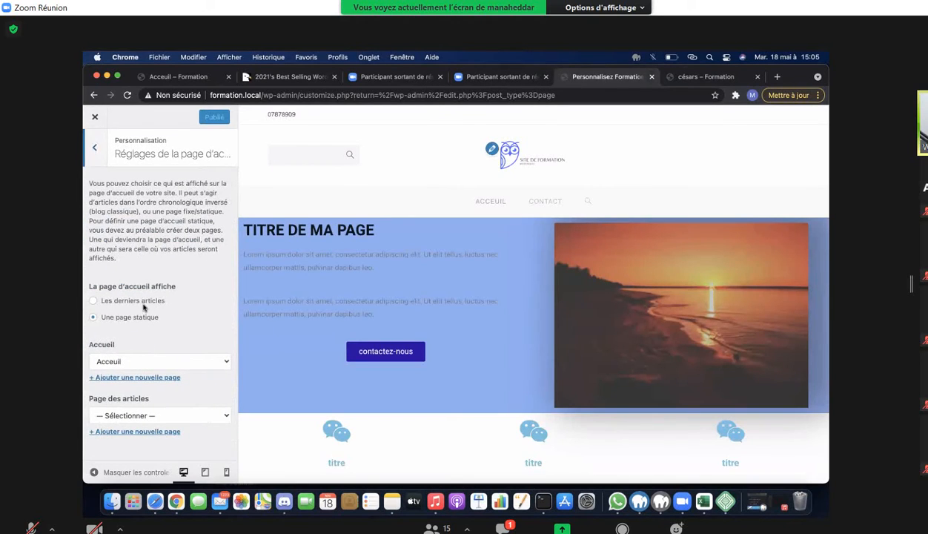
{"action": "left_click", "coordinate": [147, 416]}
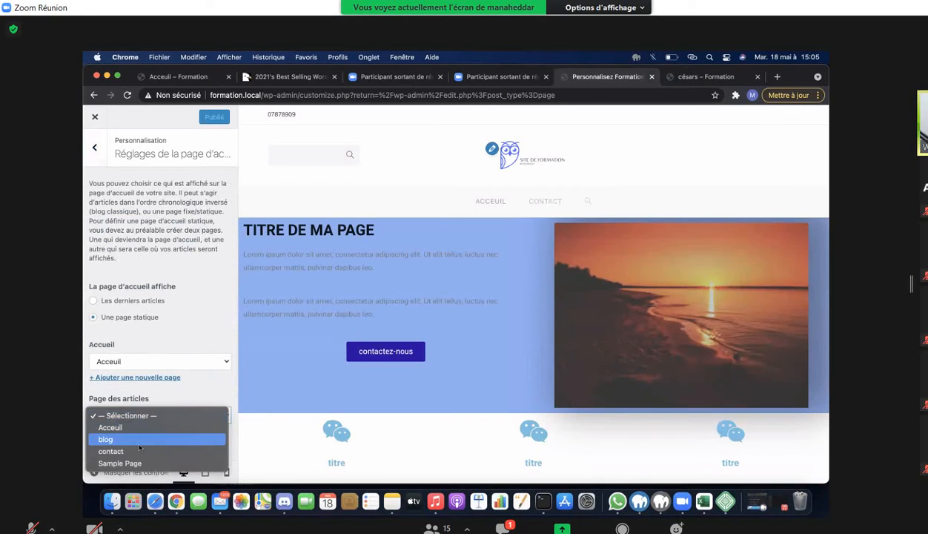
{"action": "left_click", "coordinate": [137, 449]}
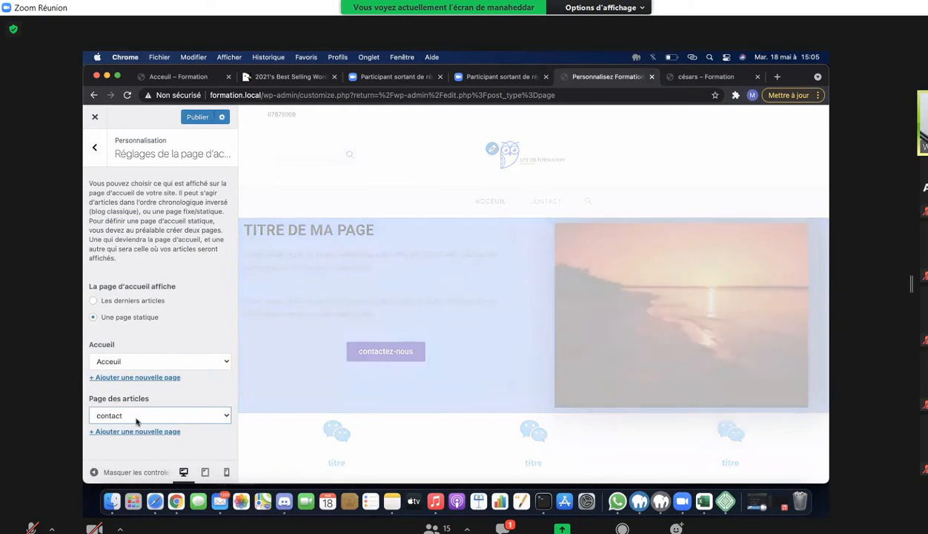
{"action": "left_click", "coordinate": [136, 420]}
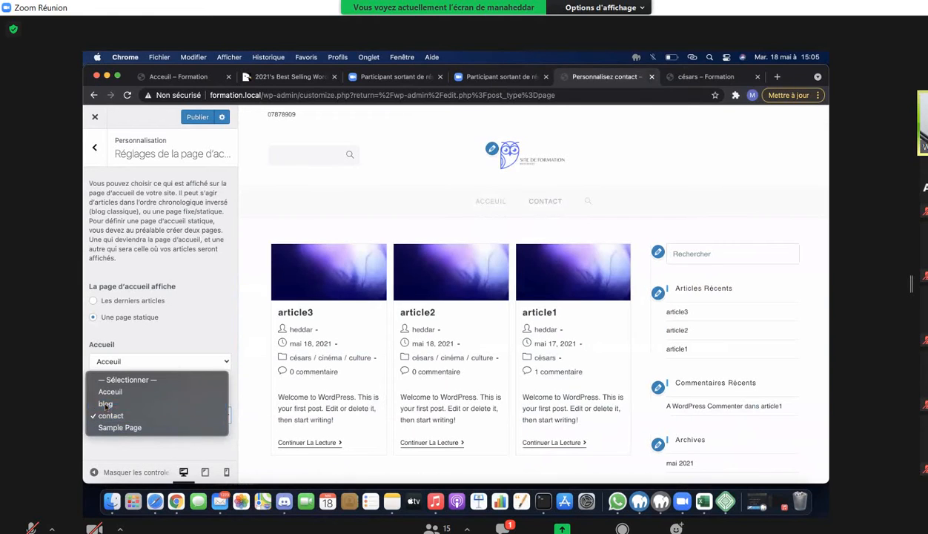
{"action": "left_click", "coordinate": [106, 404]}
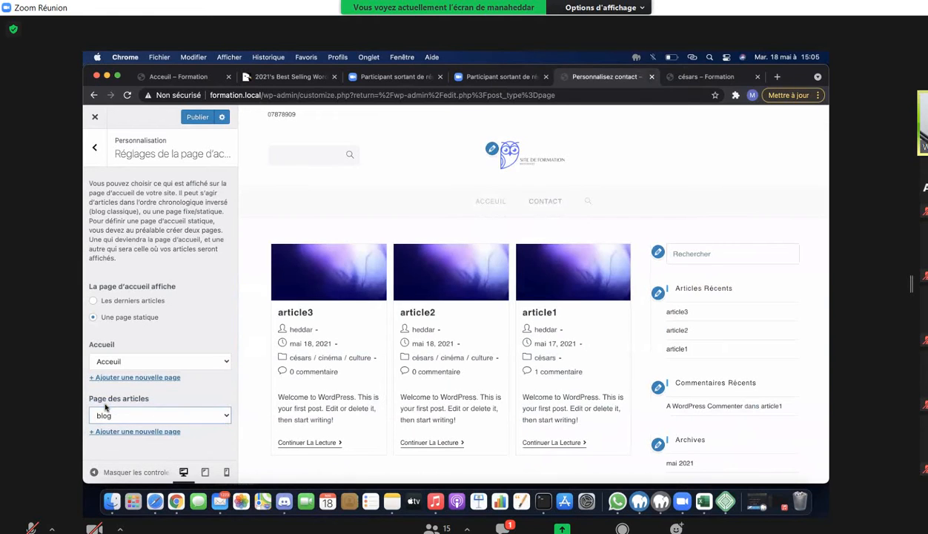
{"action": "left_click", "coordinate": [199, 118]}
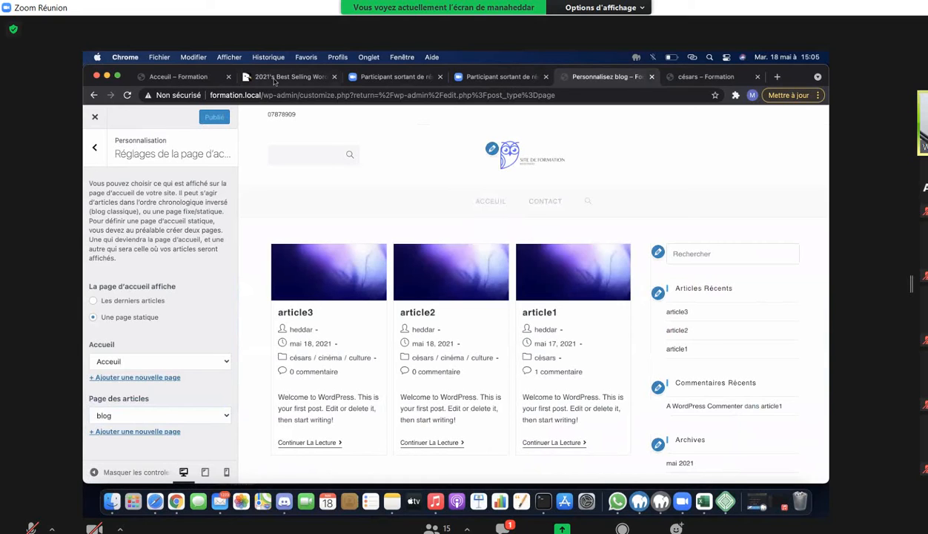
View the blog page on the live site from the dashboard's page list, and return to the list
{"action": "left_click", "coordinate": [178, 79]}
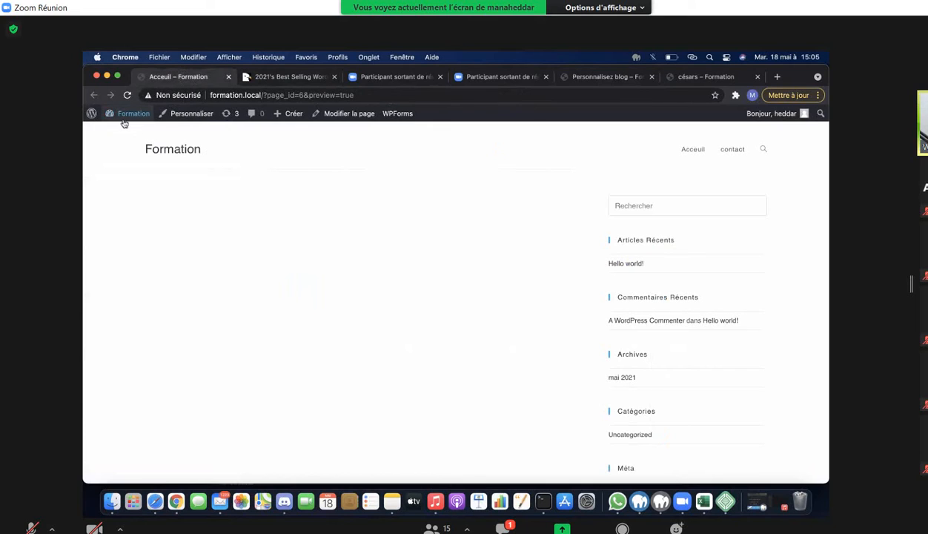
{"action": "mouse_move", "coordinate": [125, 116]}
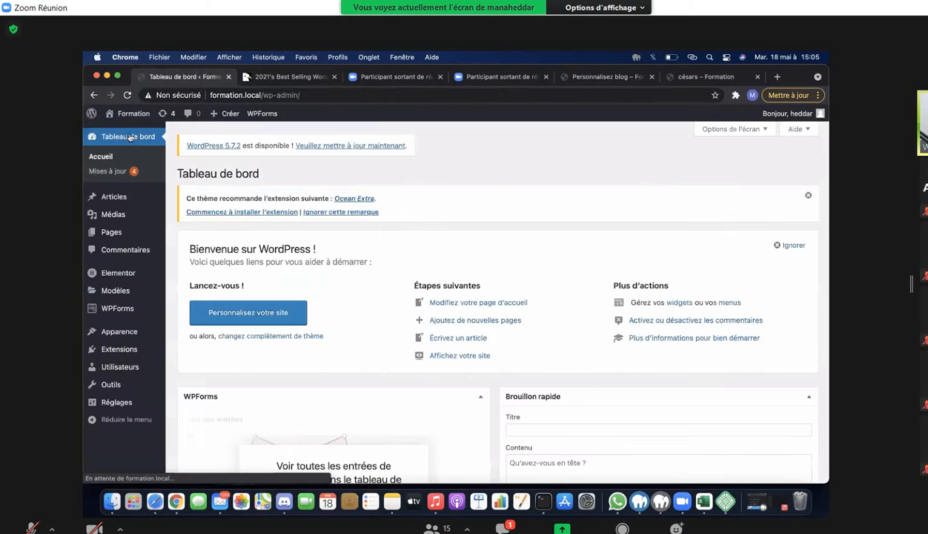
{"action": "left_click", "coordinate": [118, 235]}
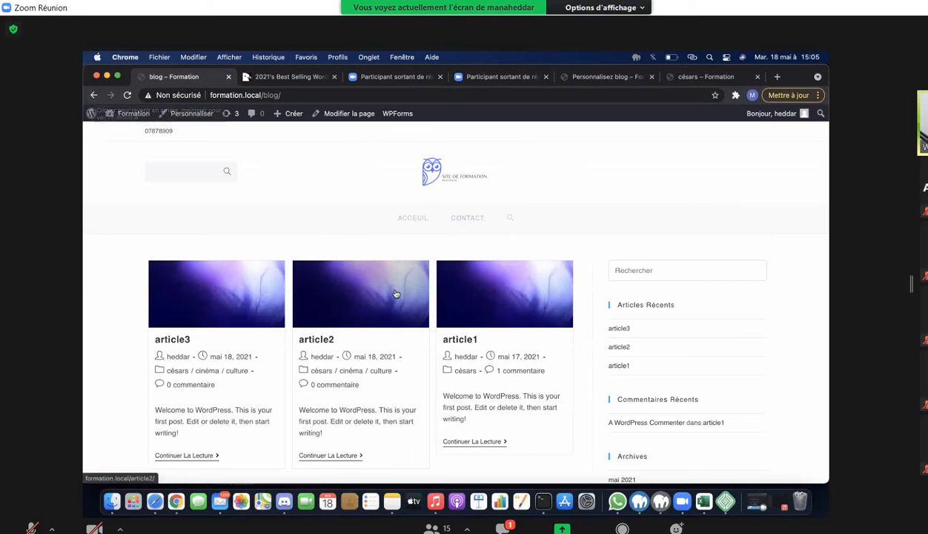
{"action": "left_click", "coordinate": [93, 95]}
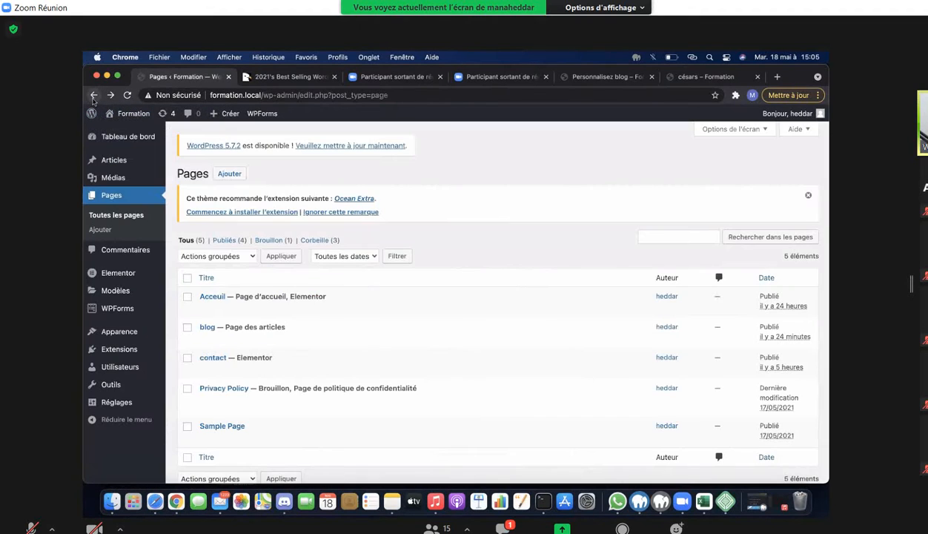
Add the blog page to menu principal between Acceuil and contact, and save the menu
{"action": "mouse_move", "coordinate": [151, 335]}
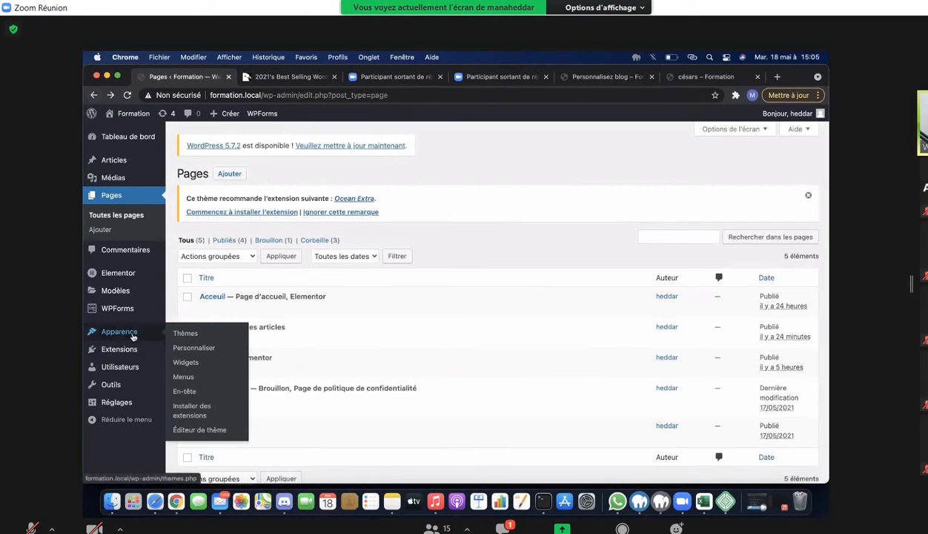
{"action": "left_click", "coordinate": [193, 378]}
{"action": "scroll", "coordinate": [346, 326], "scroll_direction": "down", "scroll_amount": 2}
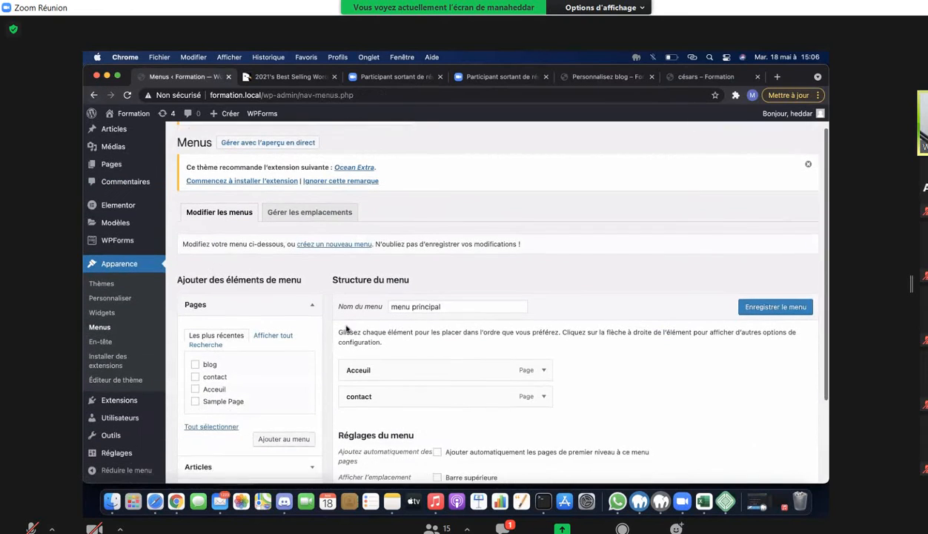
{"action": "left_click", "coordinate": [276, 304]}
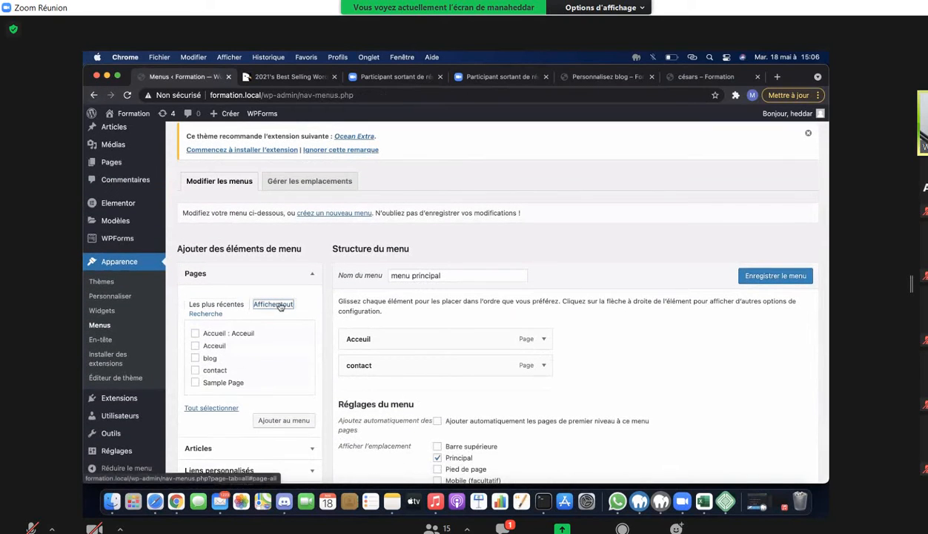
{"action": "left_click", "coordinate": [195, 358]}
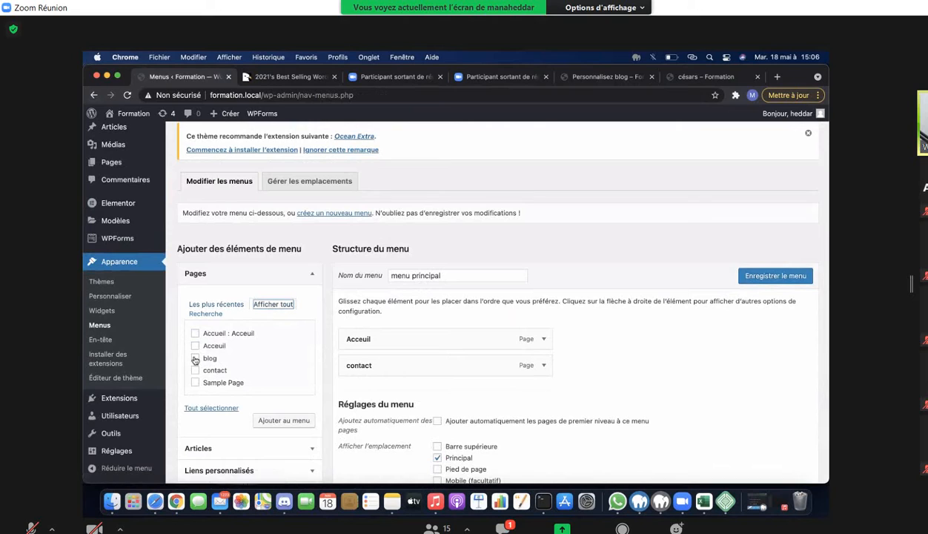
{"action": "left_click", "coordinate": [282, 421]}
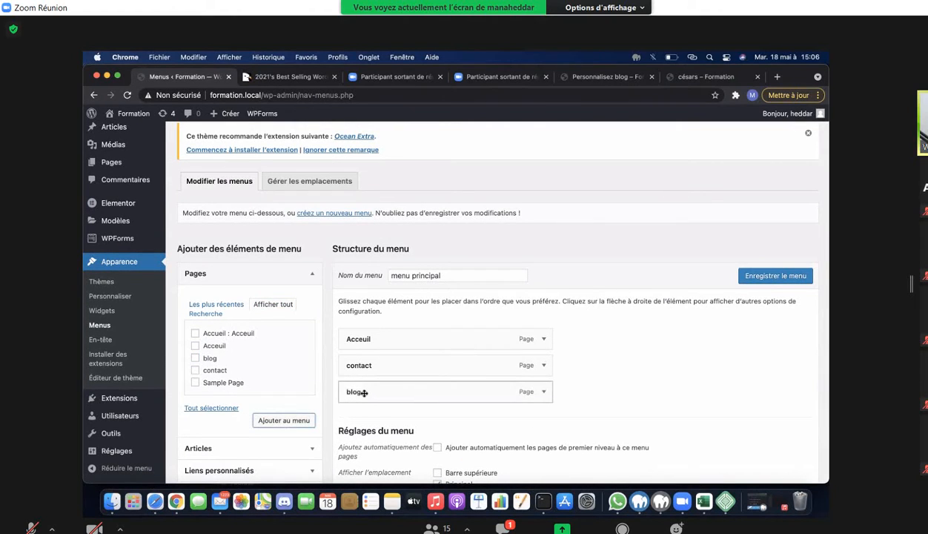
{"action": "left_click_drag", "start_coordinate": [356, 384], "coordinate": [344, 364]}
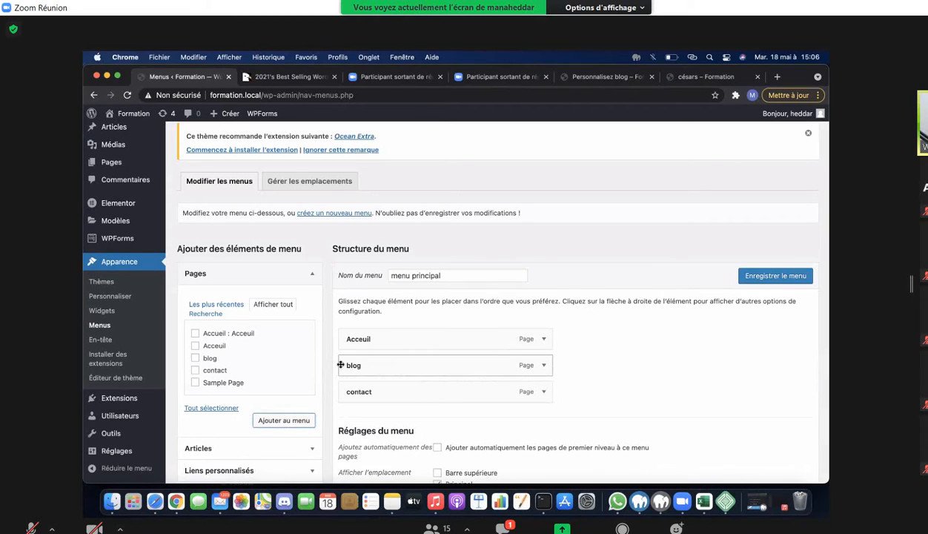
{"action": "left_click", "coordinate": [761, 276]}
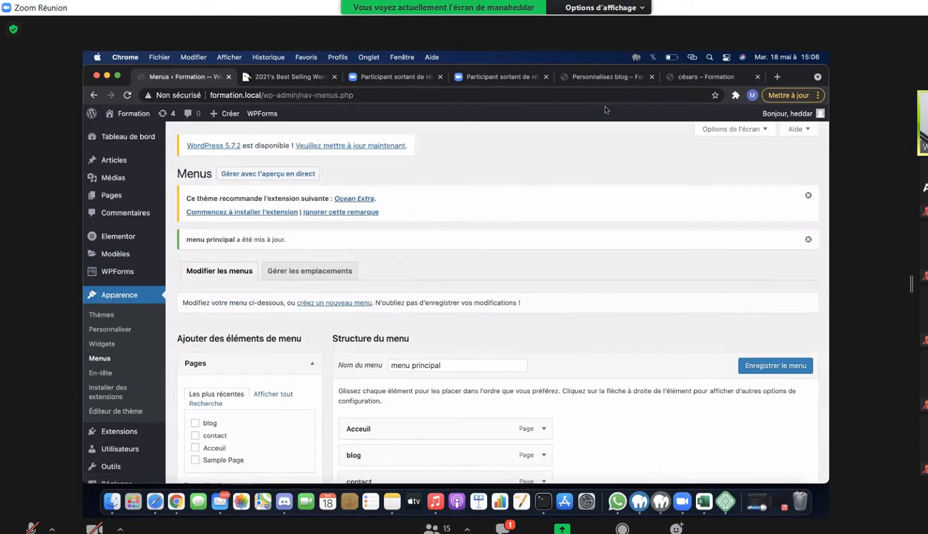
Reload the site and check the navigation by visiting the Blog, Acceuil and Contact pages and the logo's home link
{"action": "left_click", "coordinate": [602, 77]}
{"action": "left_click", "coordinate": [692, 77]}
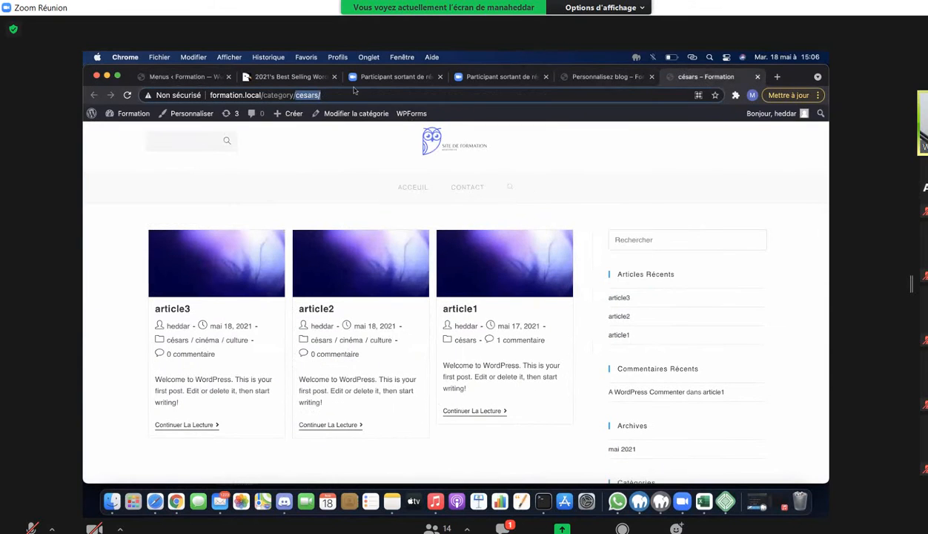
{"action": "mouse_move", "coordinate": [102, 109]}
{"action": "left_click", "coordinate": [127, 95]}
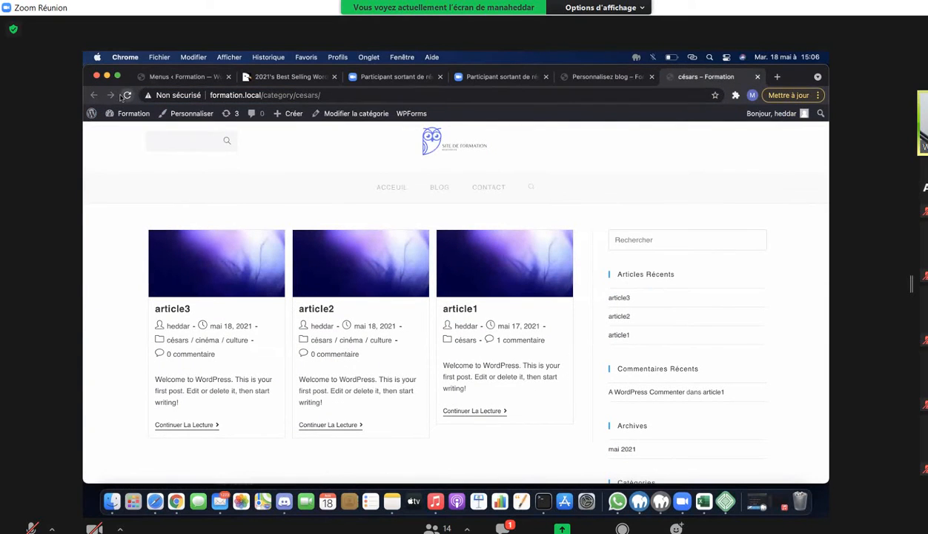
{"action": "left_click", "coordinate": [438, 188]}
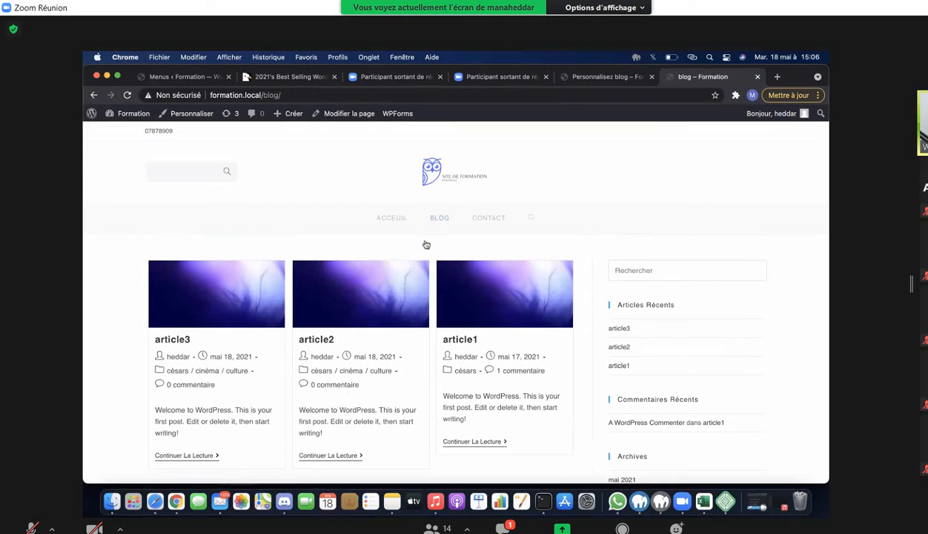
{"action": "scroll", "coordinate": [461, 257], "scroll_direction": "down", "scroll_amount": 2}
{"action": "scroll", "coordinate": [464, 261], "scroll_direction": "up", "scroll_amount": 3}
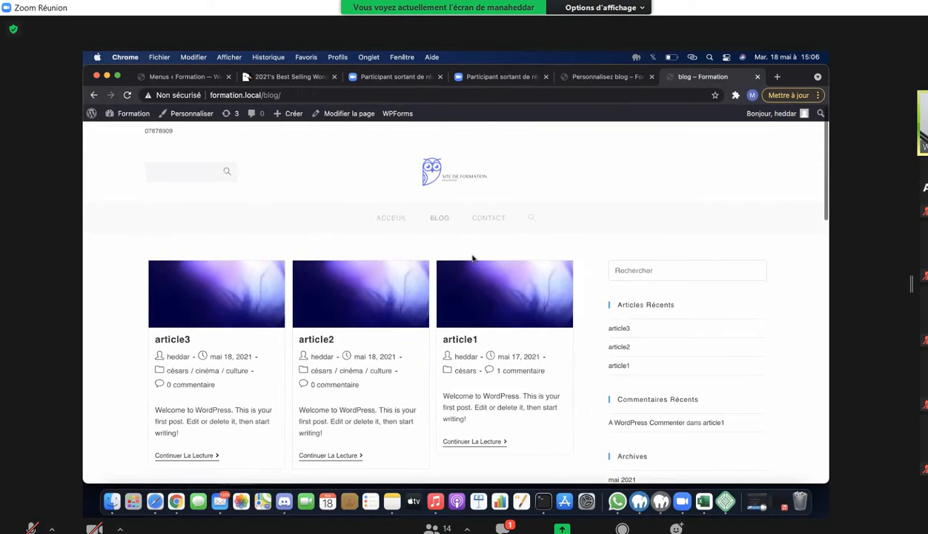
{"action": "left_click", "coordinate": [399, 223]}
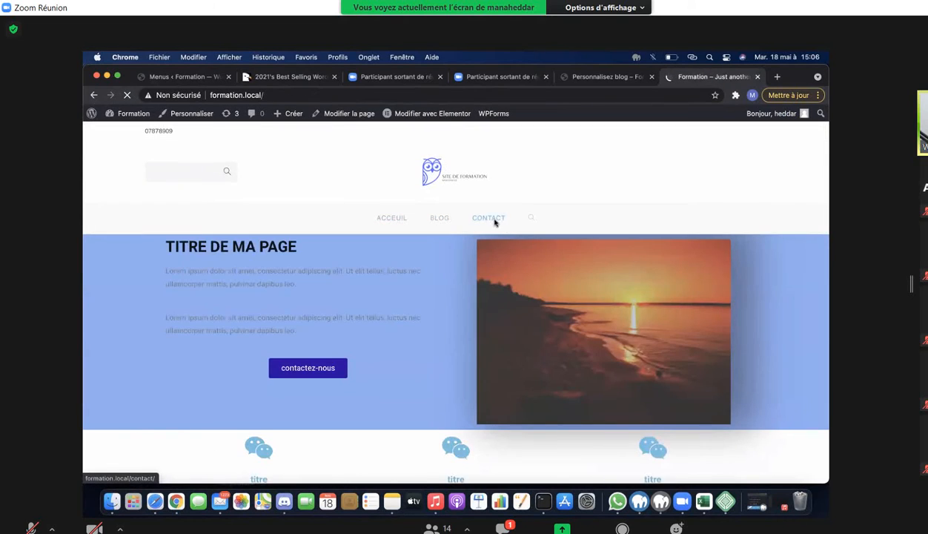
{"action": "left_click", "coordinate": [493, 218]}
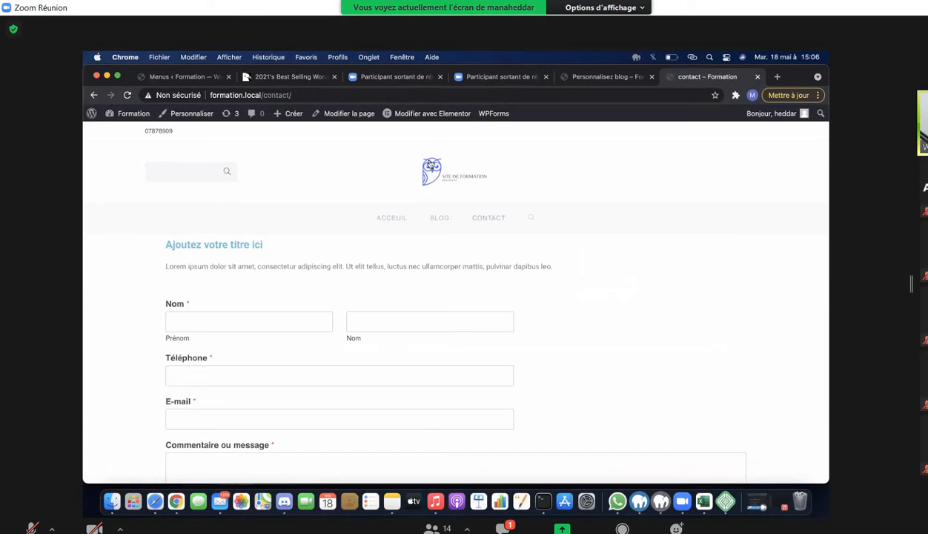
{"action": "left_click", "coordinate": [423, 165]}
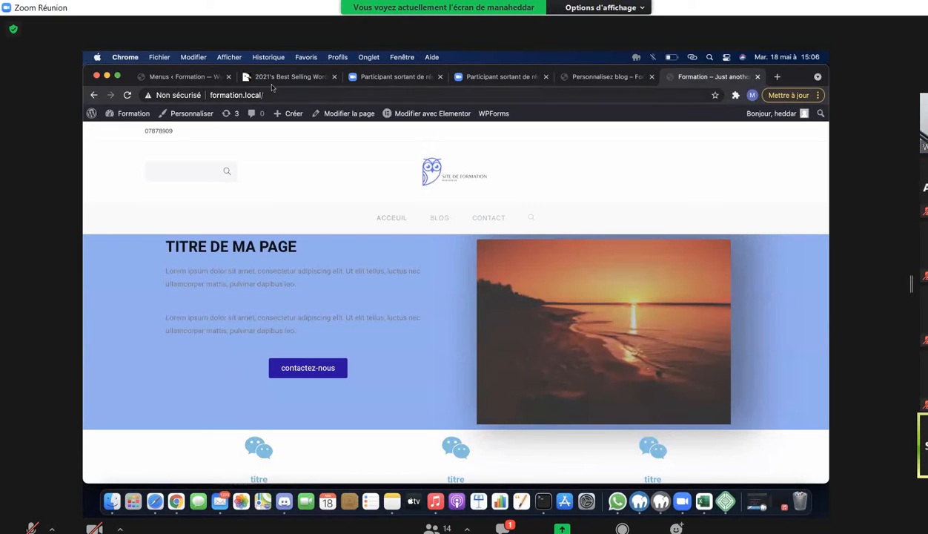
Open the customizer's blog entries settings and review the archive layout and blog style options
{"action": "left_click", "coordinate": [613, 77]}
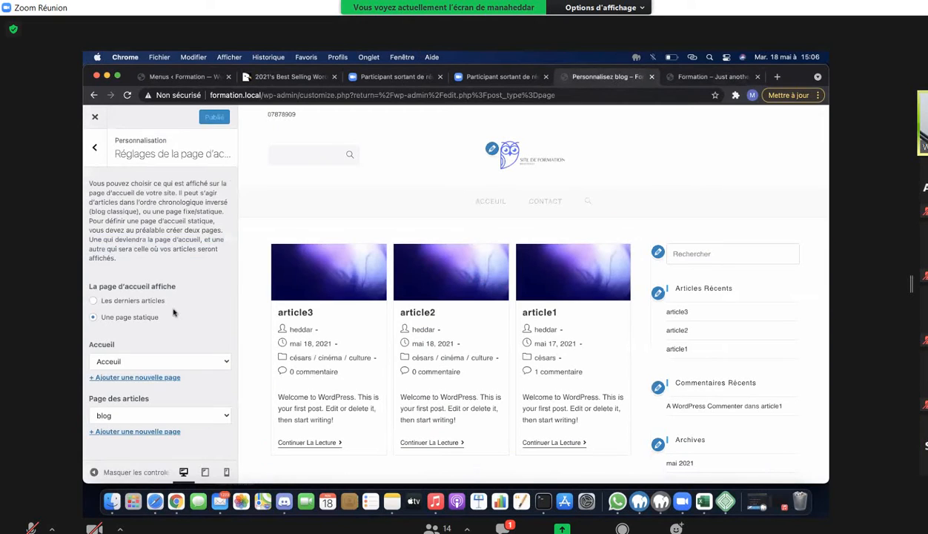
{"action": "left_click", "coordinate": [95, 157]}
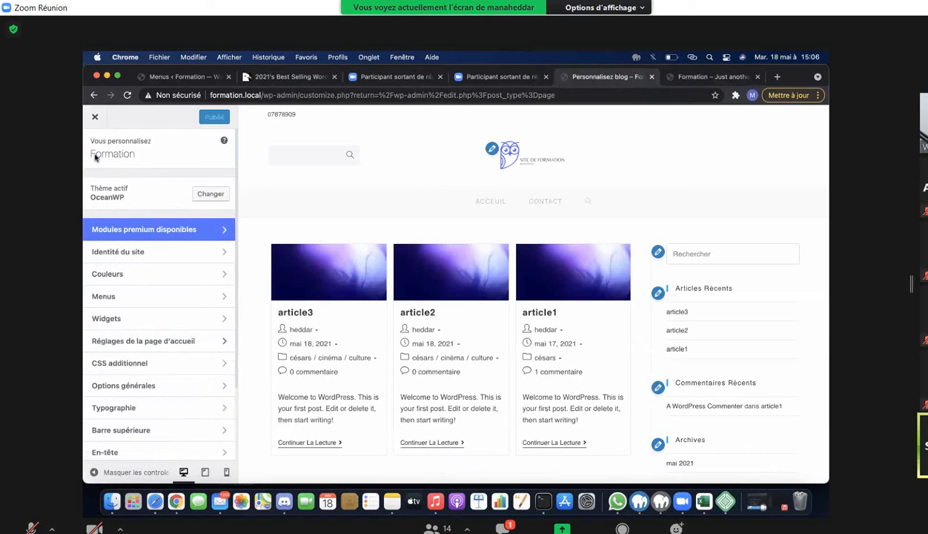
{"action": "scroll", "coordinate": [201, 376], "scroll_direction": "down", "scroll_amount": 3}
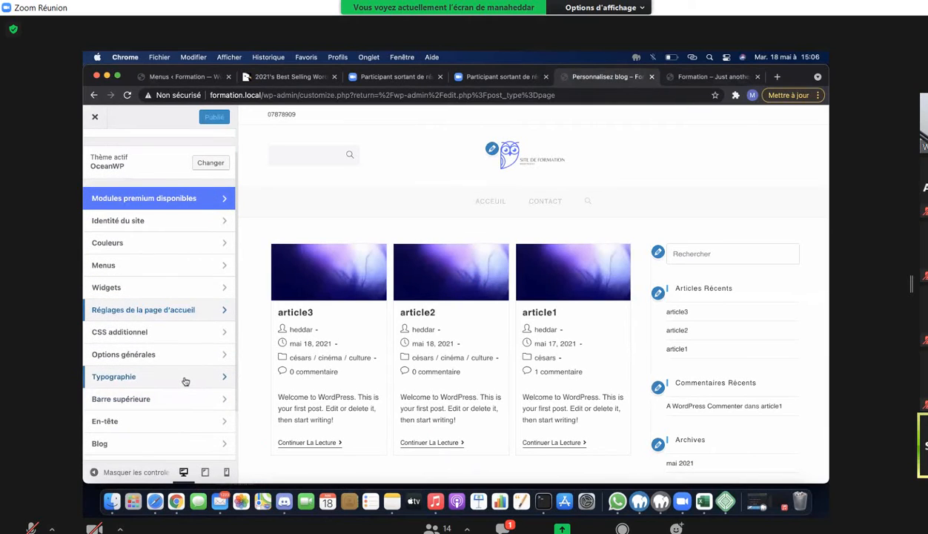
{"action": "scroll", "coordinate": [182, 374], "scroll_direction": "down", "scroll_amount": 3}
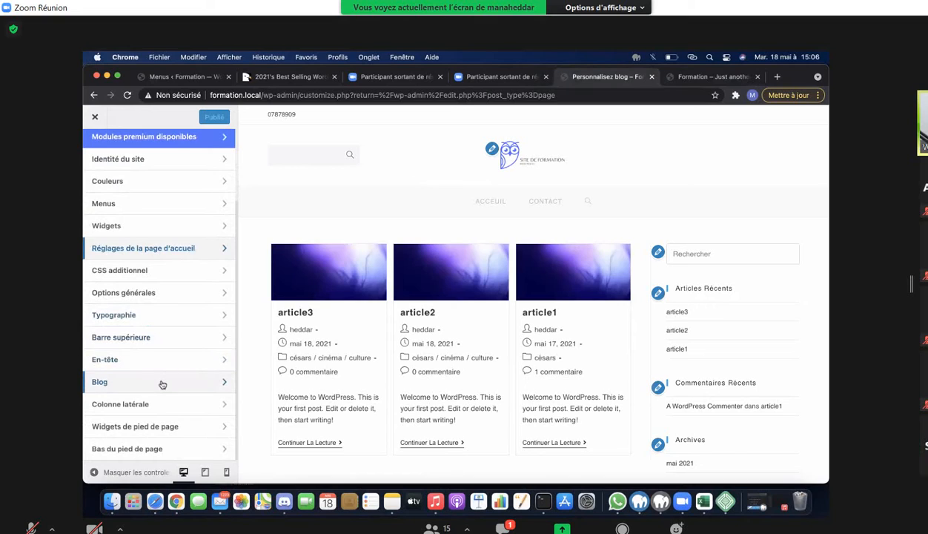
{"action": "left_click", "coordinate": [162, 384]}
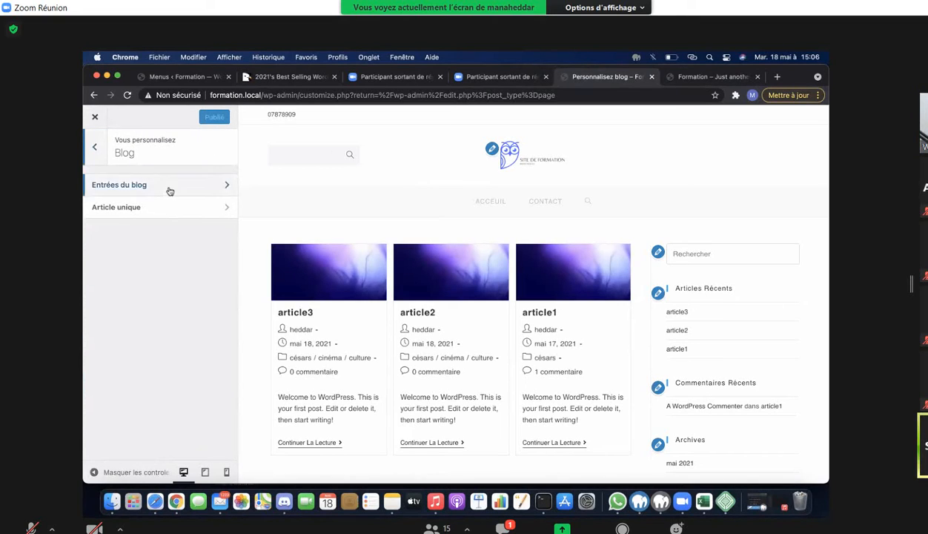
{"action": "left_click", "coordinate": [167, 186]}
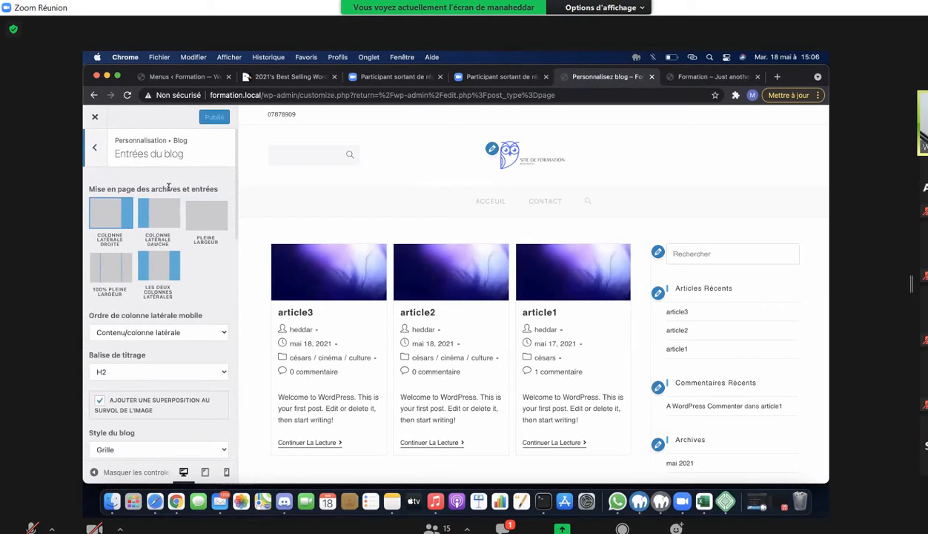
{"action": "scroll", "coordinate": [151, 311], "scroll_direction": "down", "scroll_amount": 2}
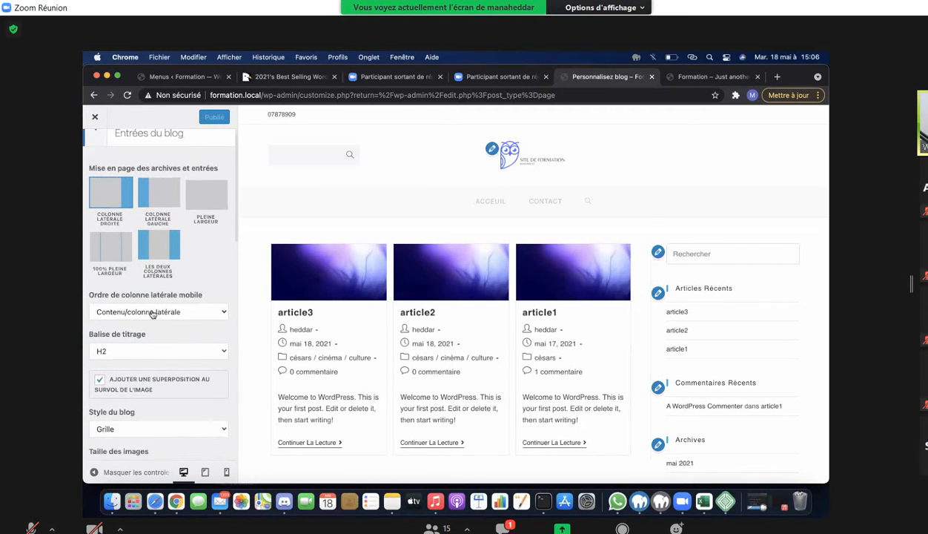
{"action": "scroll", "coordinate": [152, 312], "scroll_direction": "down", "scroll_amount": 2}
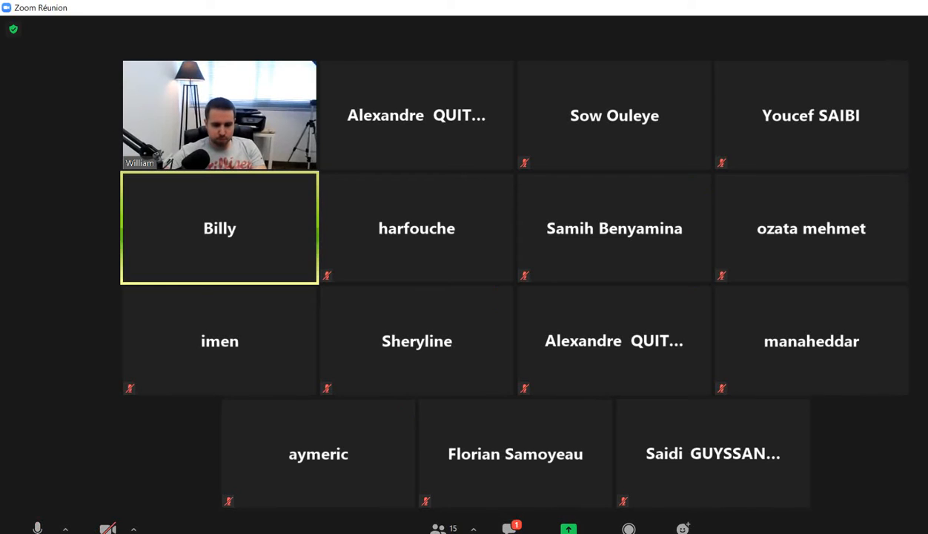
Delete the existing content sections from the Accueil page, including the image carousel, skill bars, map and placeholder text
{"action": "key", "text": "ctrl+F11"}
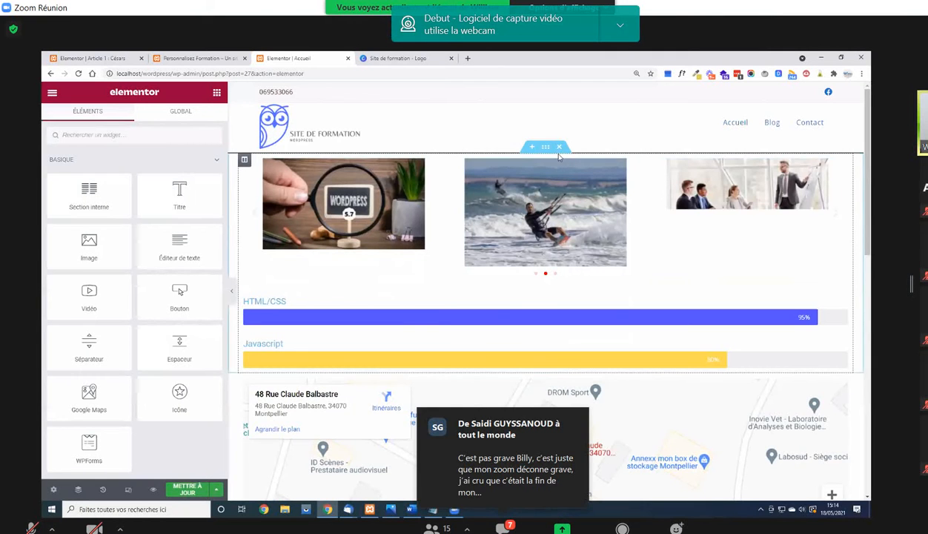
{"action": "left_click", "coordinate": [559, 147]}
{"action": "left_click", "coordinate": [561, 148]}
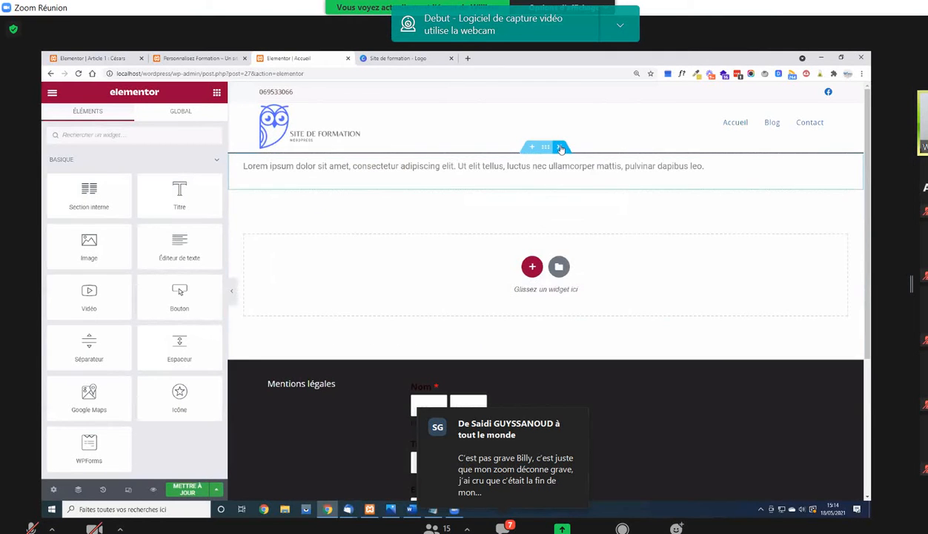
{"action": "left_click", "coordinate": [561, 147]}
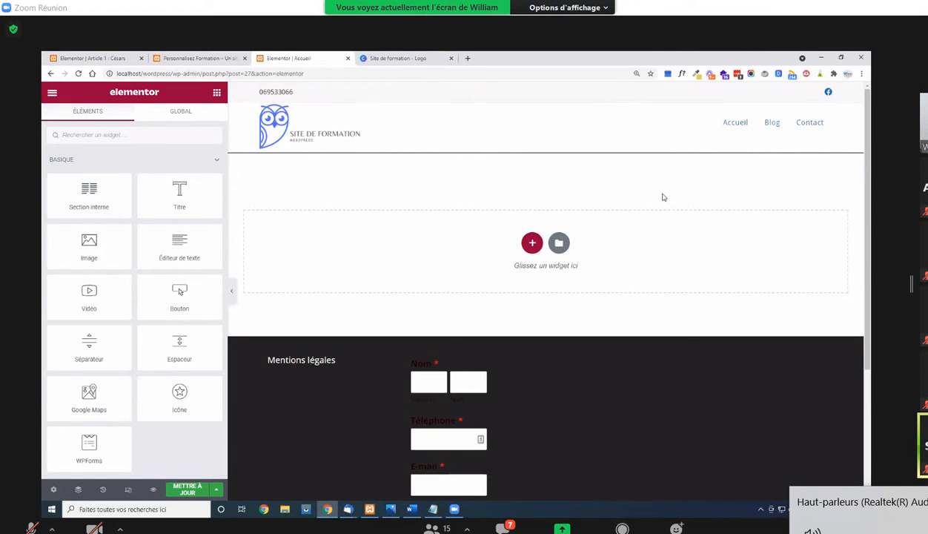
Add a single-column section to the page and insert a heading reading "Centre de formation" in it
{"action": "left_click", "coordinate": [532, 243]}
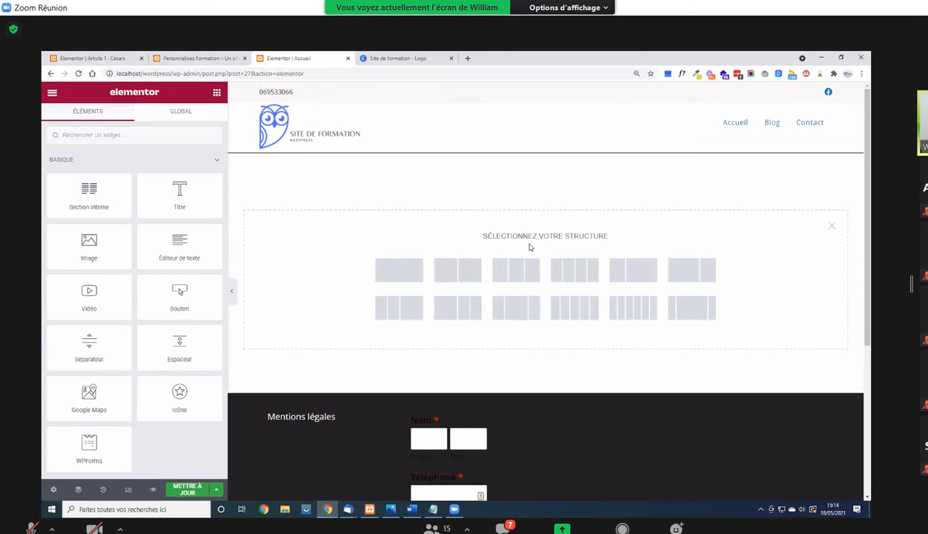
{"action": "left_click", "coordinate": [387, 276]}
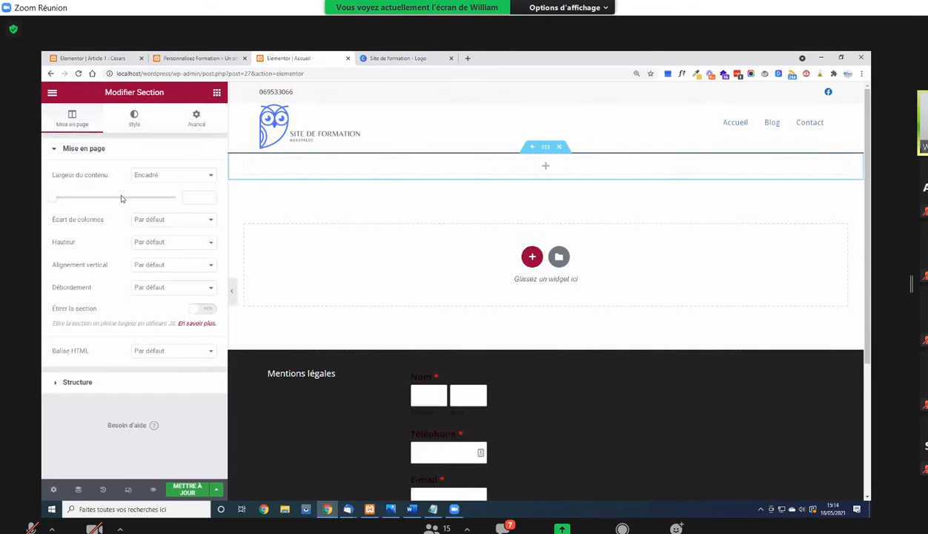
{"action": "left_click", "coordinate": [216, 92]}
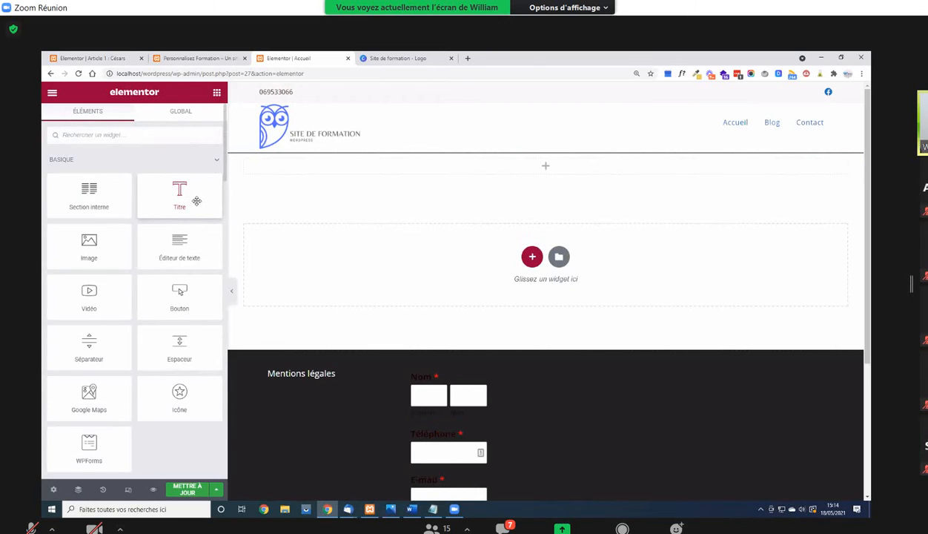
{"action": "left_click_drag", "start_coordinate": [196, 201], "coordinate": [493, 159]}
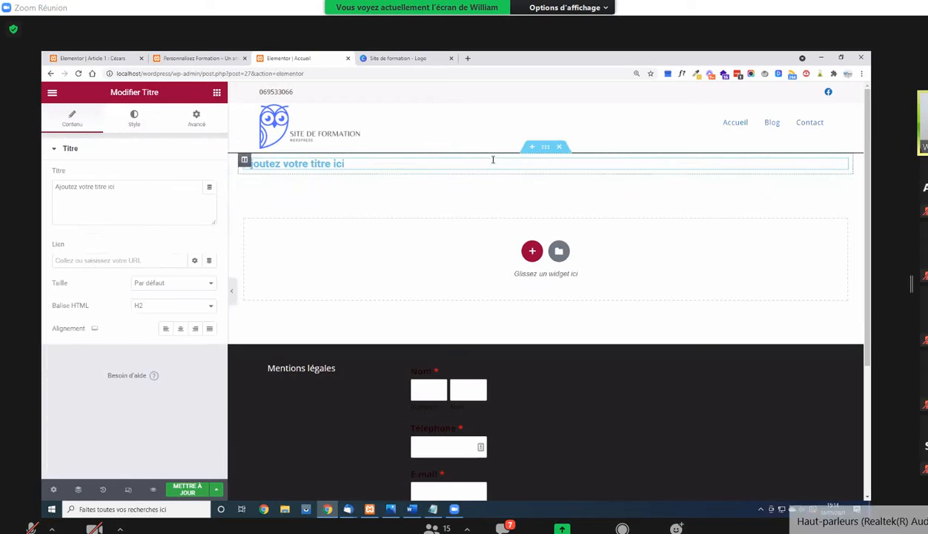
{"action": "triple_click", "coordinate": [141, 189]}
{"action": "type", "text": "entre de formation"}
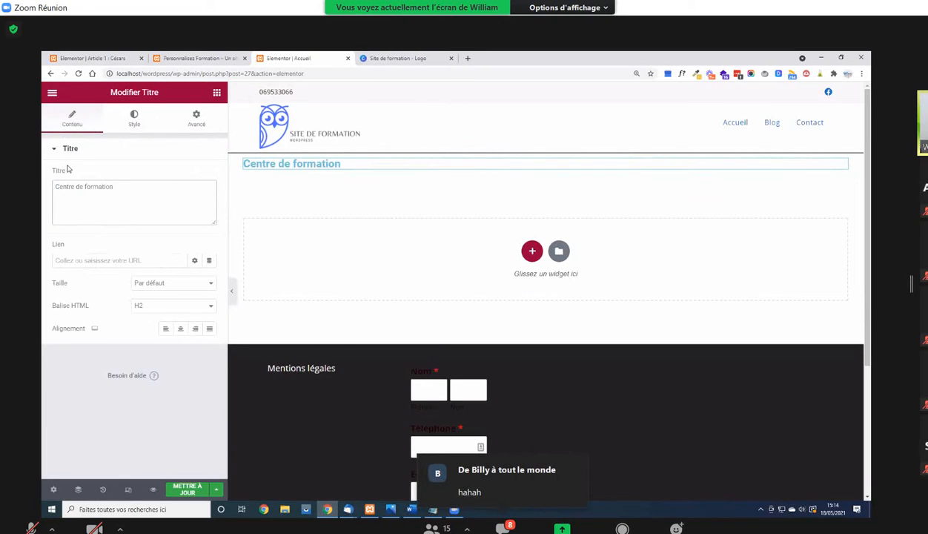
Center the "Centre de formation" heading and set its text colour to near-black
{"action": "left_click", "coordinate": [134, 117]}
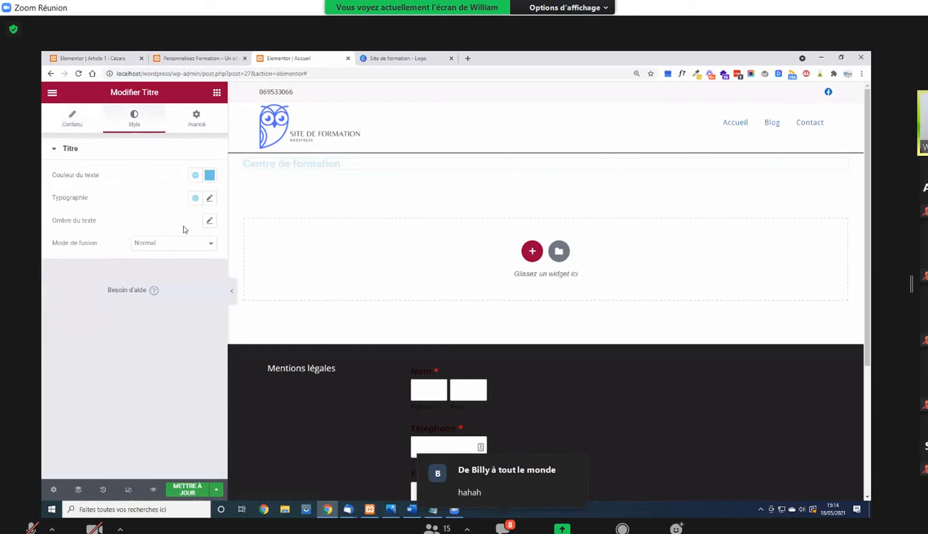
{"action": "left_click", "coordinate": [72, 117]}
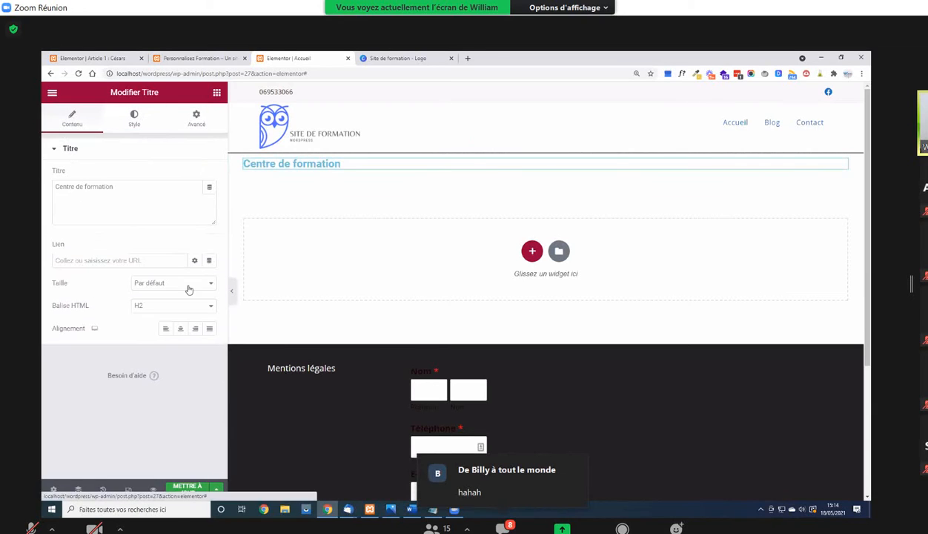
{"action": "left_click", "coordinate": [182, 329]}
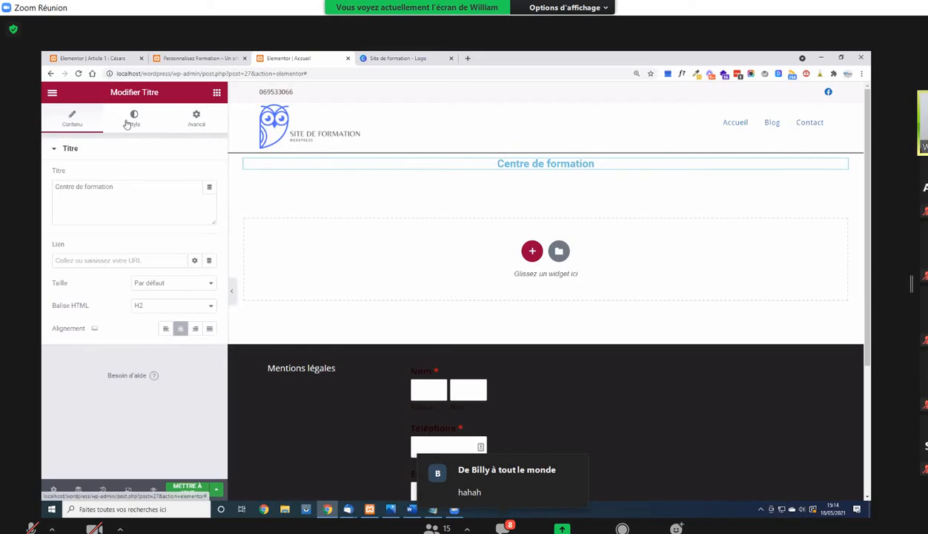
{"action": "left_click", "coordinate": [132, 119]}
{"action": "left_click", "coordinate": [209, 175]}
{"action": "left_click_drag", "start_coordinate": [186, 222], "coordinate": [102, 298]}
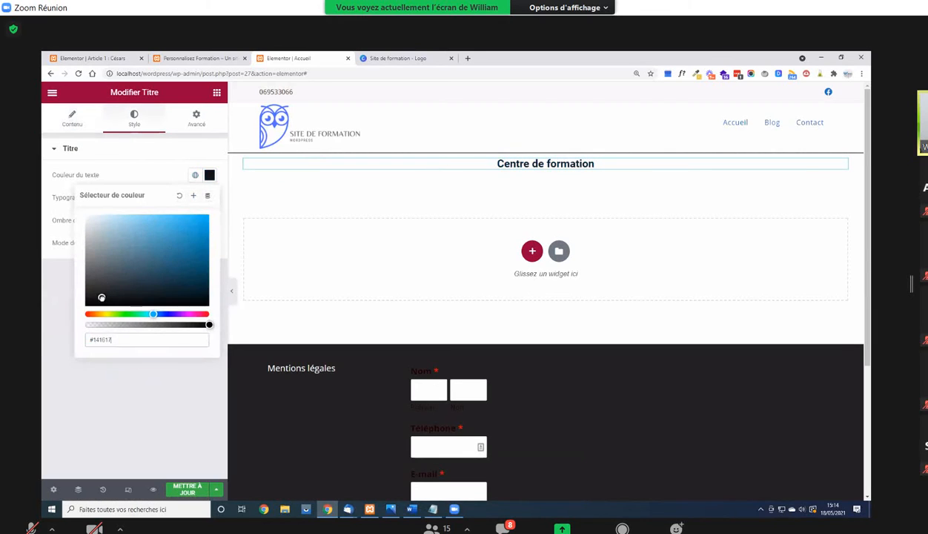
{"action": "left_click", "coordinate": [144, 157]}
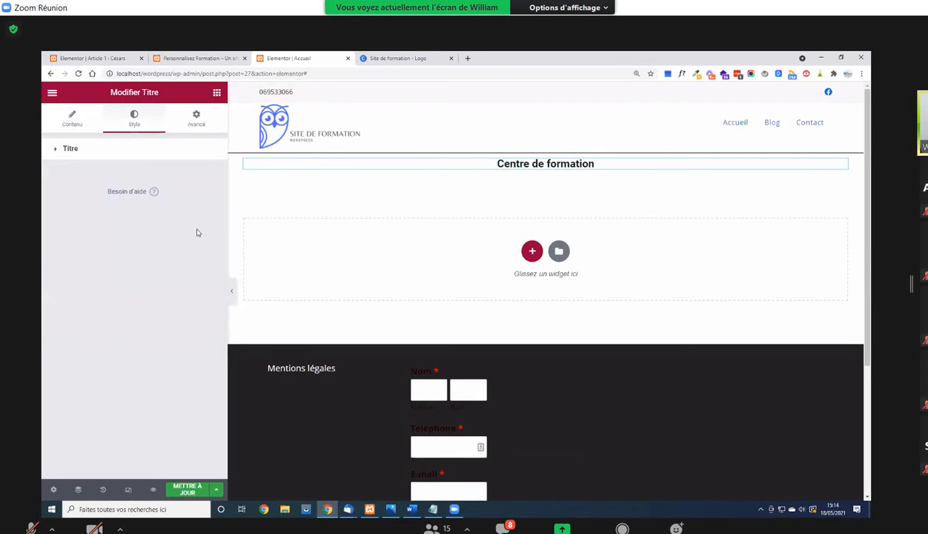
Set the heading's typography to size 55 px, the Majuscule transformation and weight 400
{"action": "left_click", "coordinate": [113, 155]}
{"action": "left_click", "coordinate": [210, 198]}
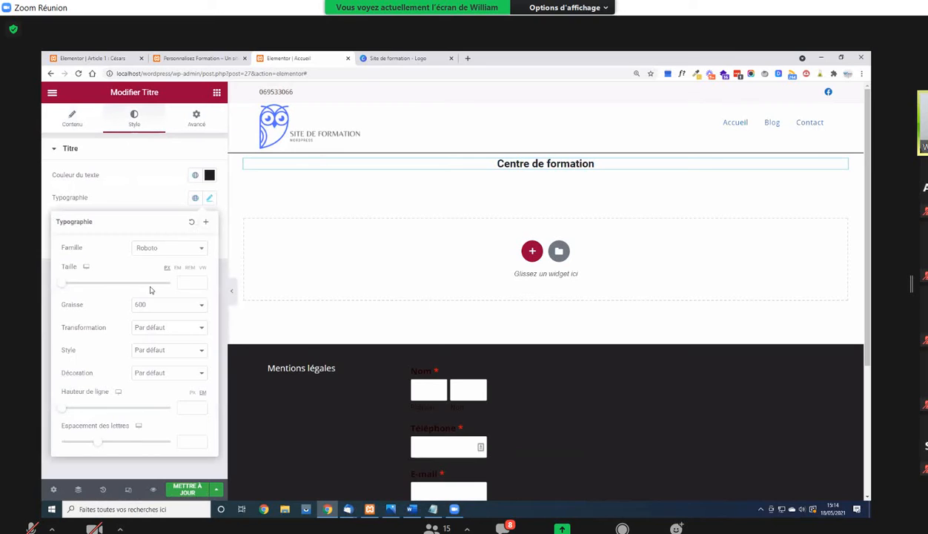
{"action": "left_click_drag", "start_coordinate": [64, 283], "coordinate": [92, 287]}
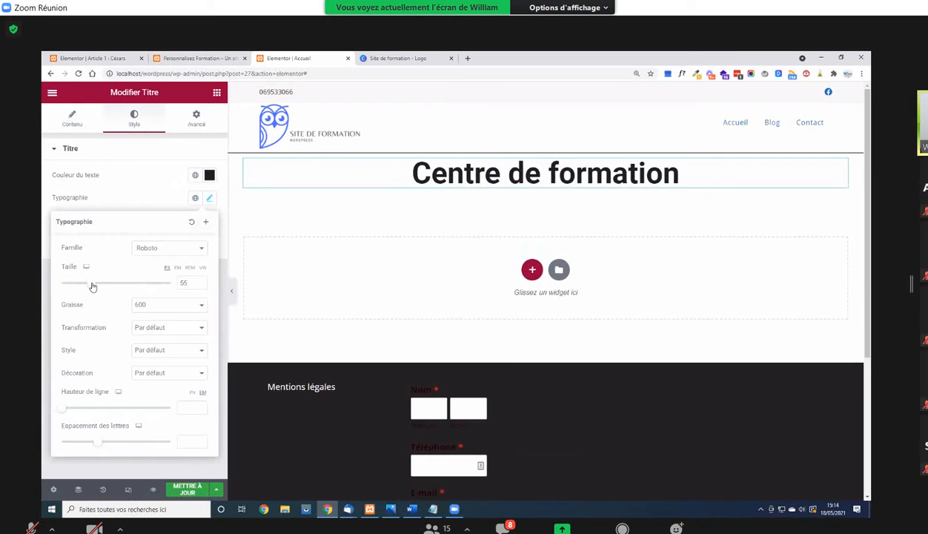
{"action": "left_click", "coordinate": [152, 327]}
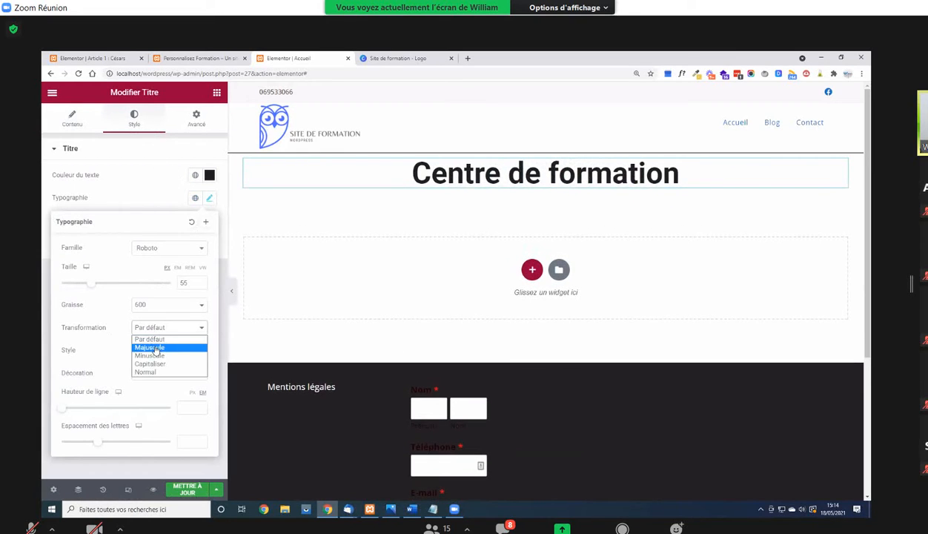
{"action": "left_click", "coordinate": [152, 343]}
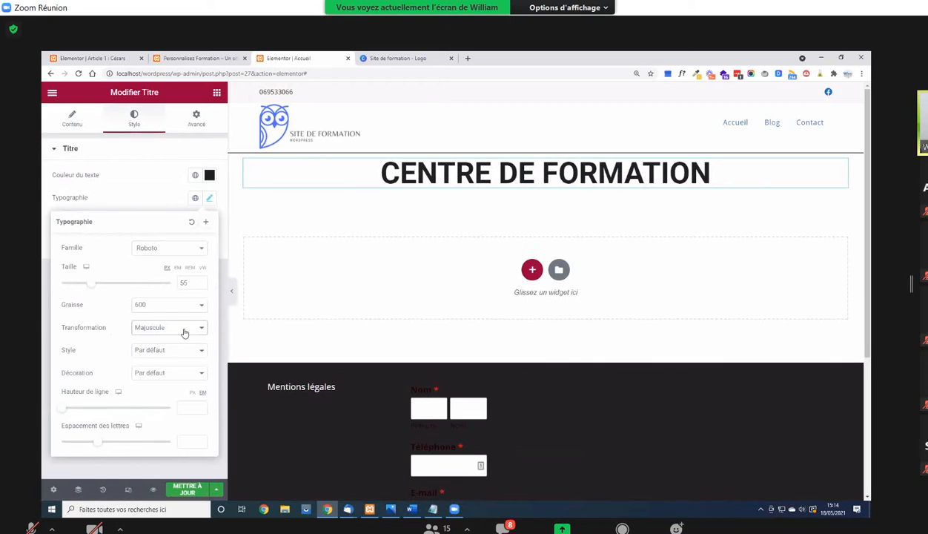
{"action": "left_click", "coordinate": [177, 304]}
{"action": "left_click", "coordinate": [173, 340]}
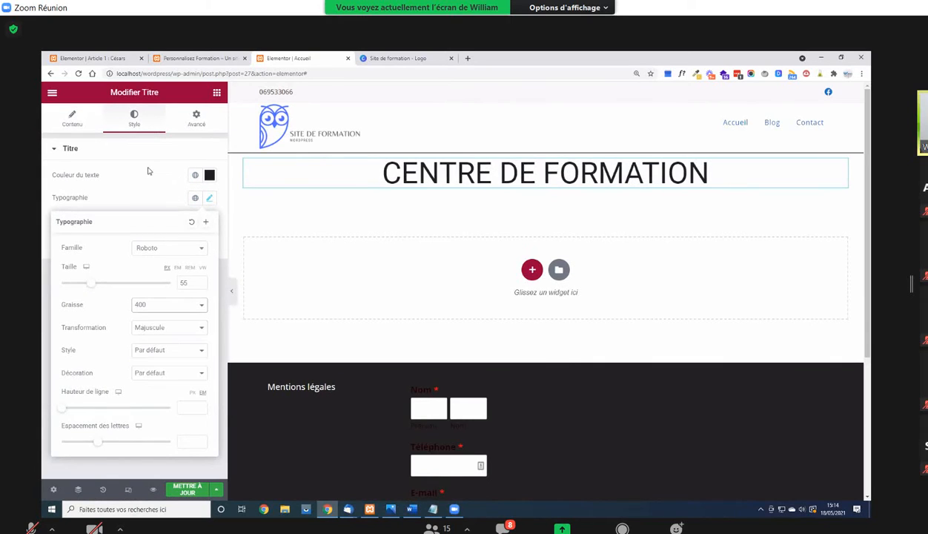
{"action": "left_click", "coordinate": [146, 151]}
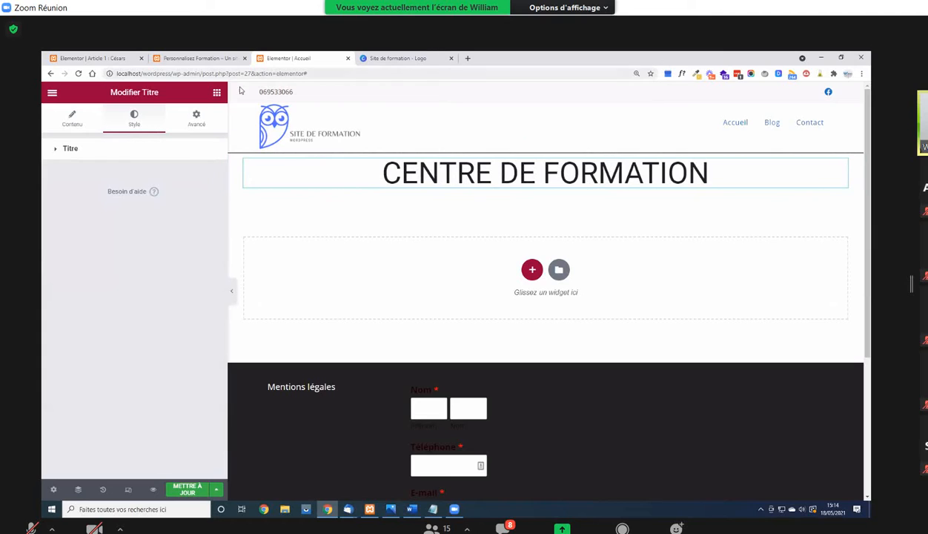
Add a centered button below the heading with the text "Découvrir nos formations"
{"action": "left_click", "coordinate": [217, 92]}
{"action": "left_click_drag", "start_coordinate": [194, 294], "coordinate": [548, 179]}
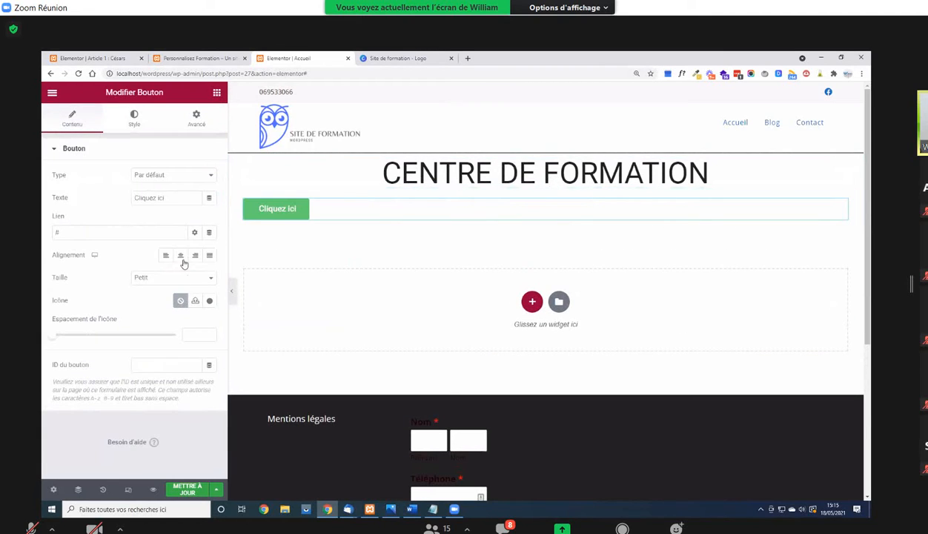
{"action": "left_click", "coordinate": [181, 256]}
{"action": "left_click_drag", "start_coordinate": [177, 197], "coordinate": [43, 168]}
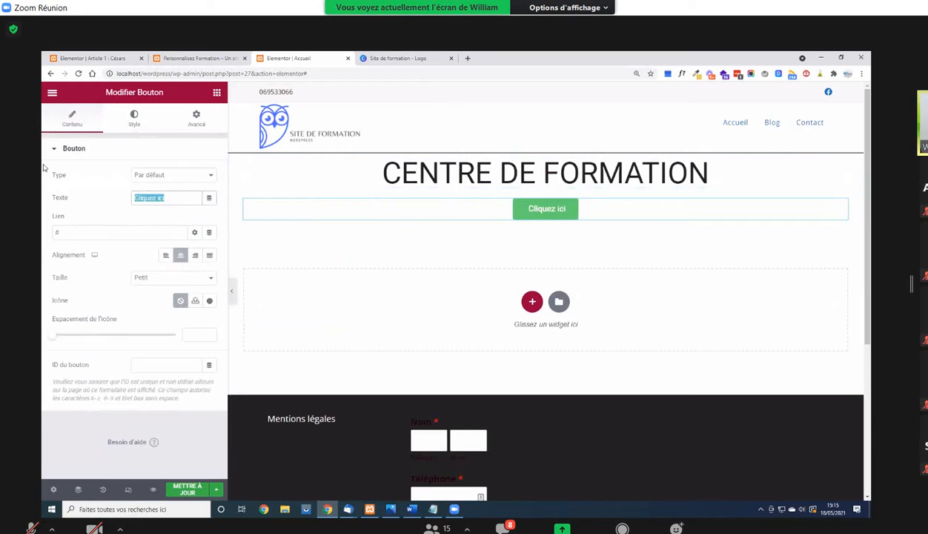
{"action": "type", "text": "Découvrir"}
{"action": "type", "text": " nos formations"}
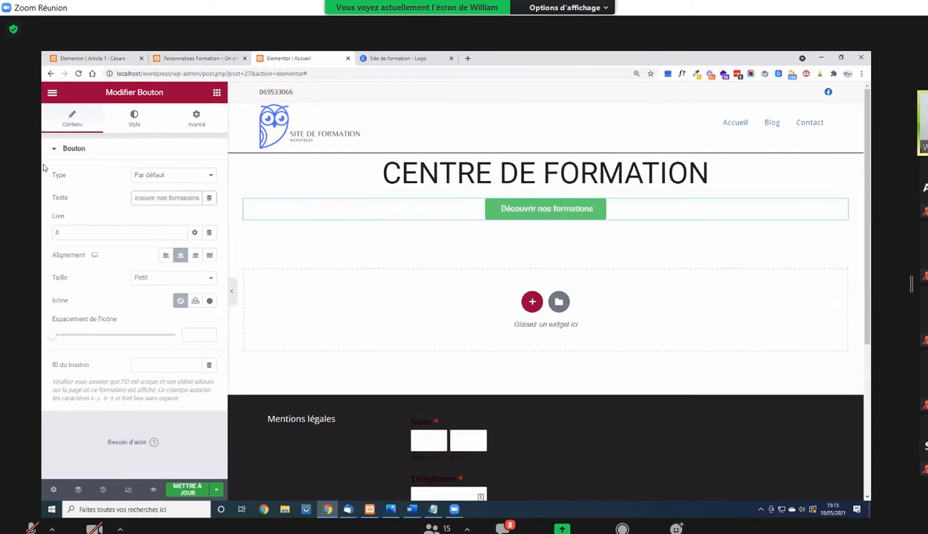
Open the button's background colour for editing, and close the untitled Notepad notes without saving
{"action": "left_click", "coordinate": [133, 116]}
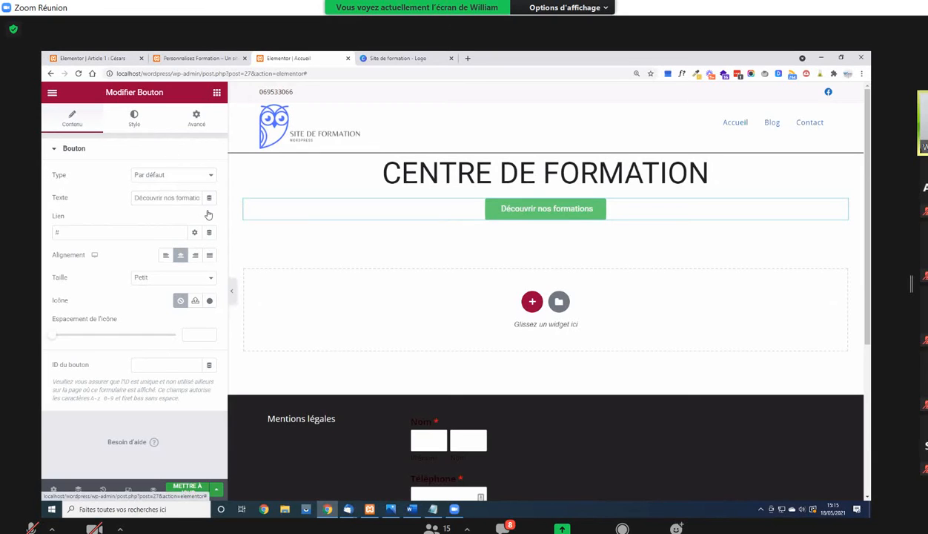
{"action": "left_click", "coordinate": [210, 289]}
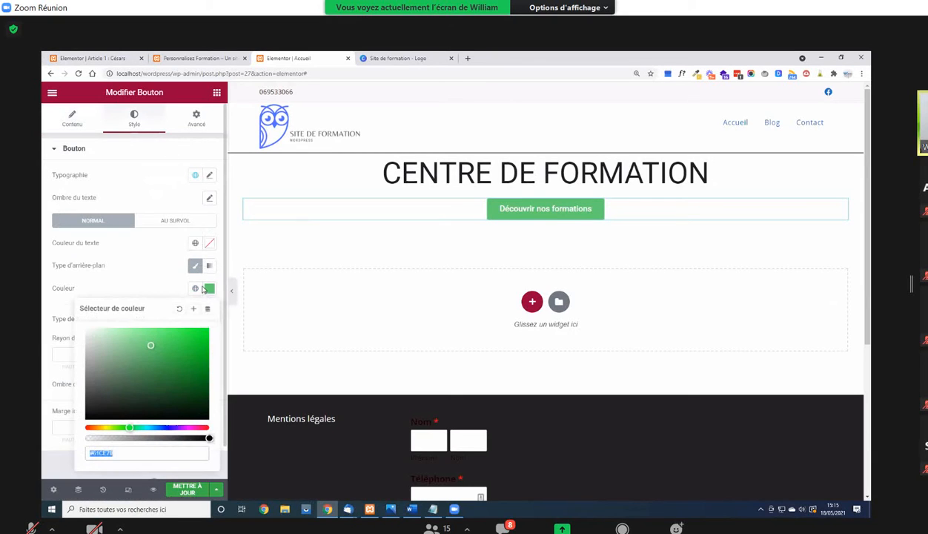
{"action": "left_click", "coordinate": [433, 509]}
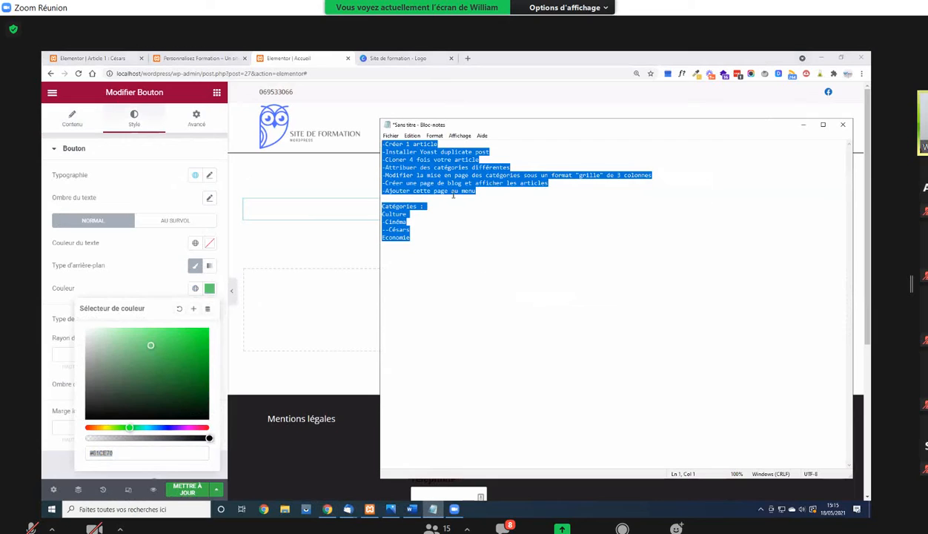
{"action": "left_click", "coordinate": [436, 213]}
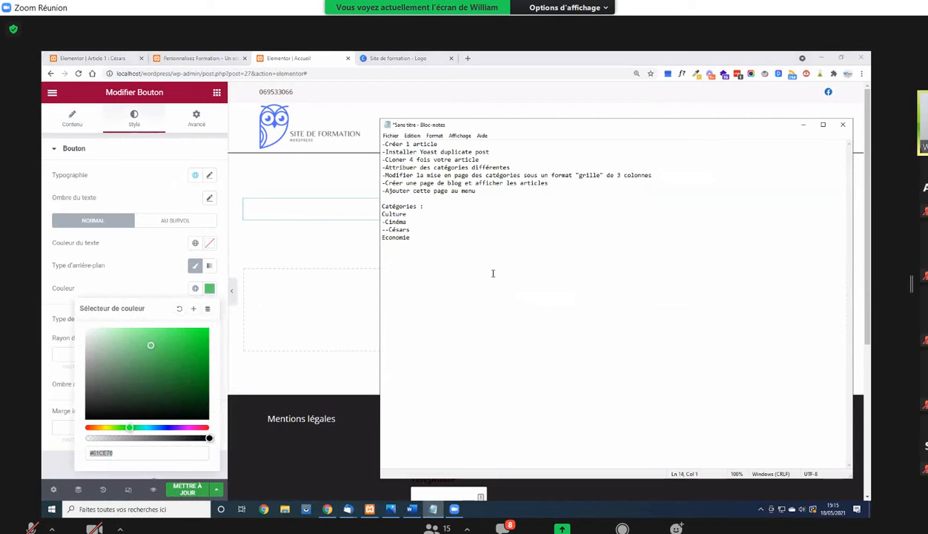
{"action": "key", "text": "shift+Down"}
{"action": "left_click", "coordinate": [843, 124]}
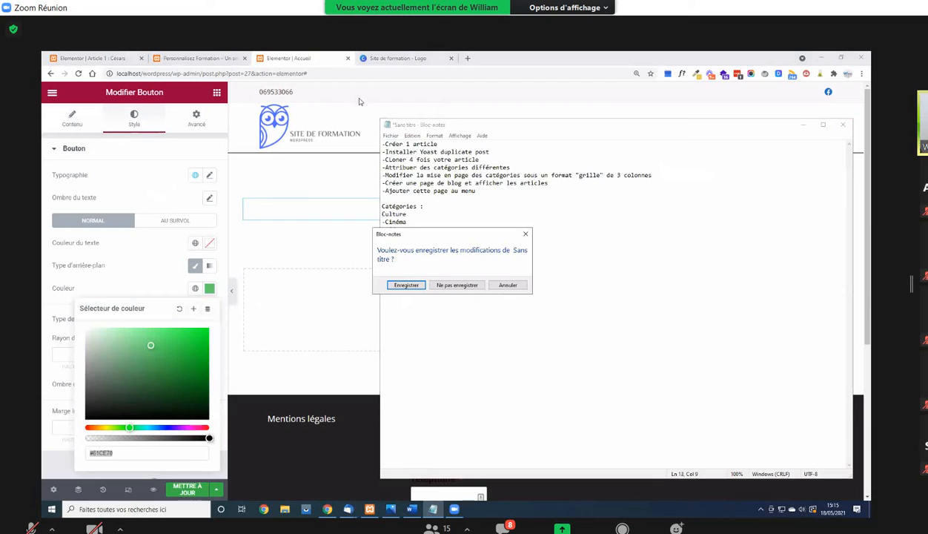
{"action": "left_click", "coordinate": [460, 288]}
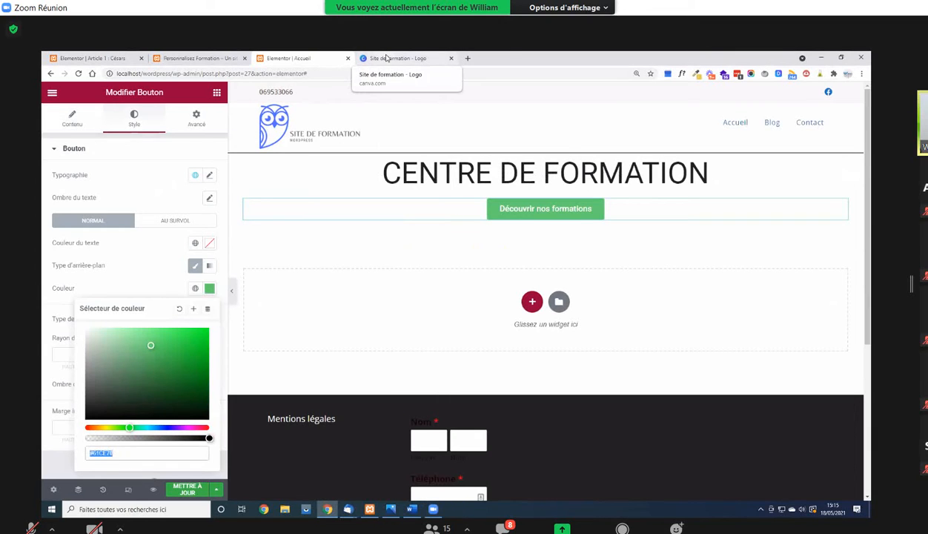
Take the owl logo's colour code #5271FF from the Canva design and apply it as the button's background colour in Elementor
{"action": "left_click", "coordinate": [413, 61]}
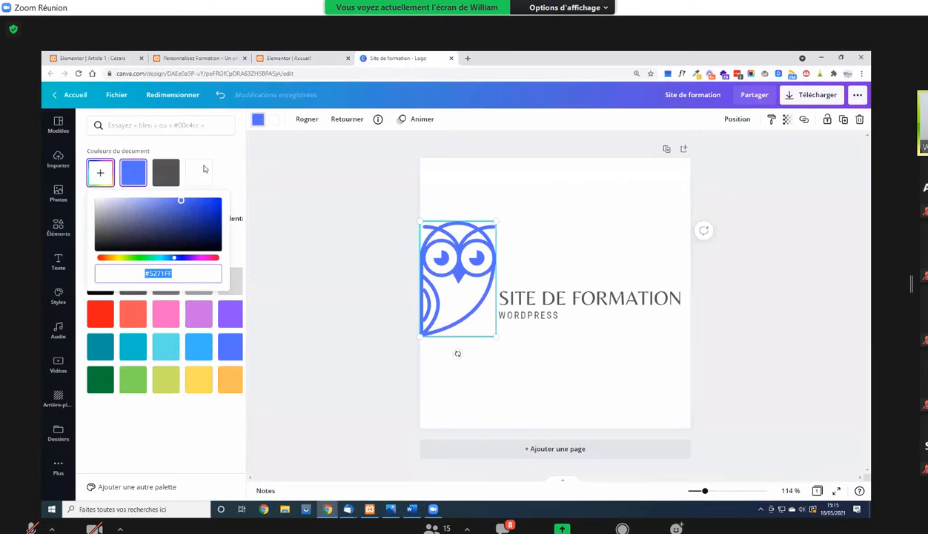
{"action": "left_click", "coordinate": [295, 57]}
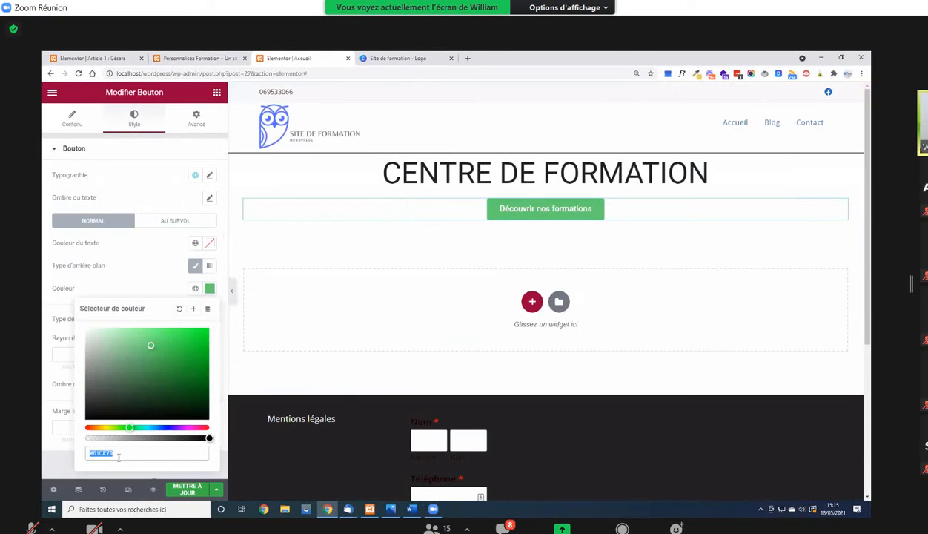
{"action": "key", "text": "ctrl+v"}
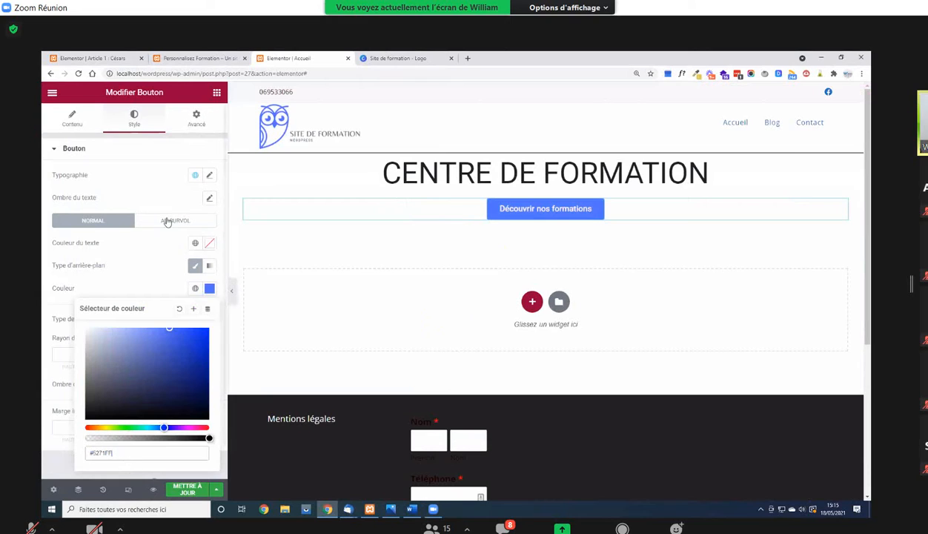
{"action": "left_click", "coordinate": [587, 205]}
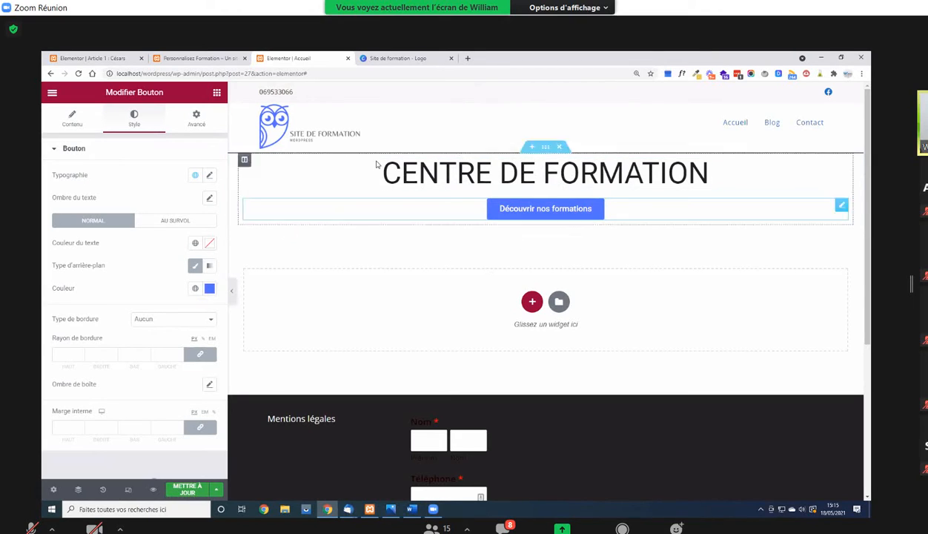
Open the background style settings of the section containing the CENTRE DE FORMATION heading and the button
{"action": "left_click", "coordinate": [546, 147]}
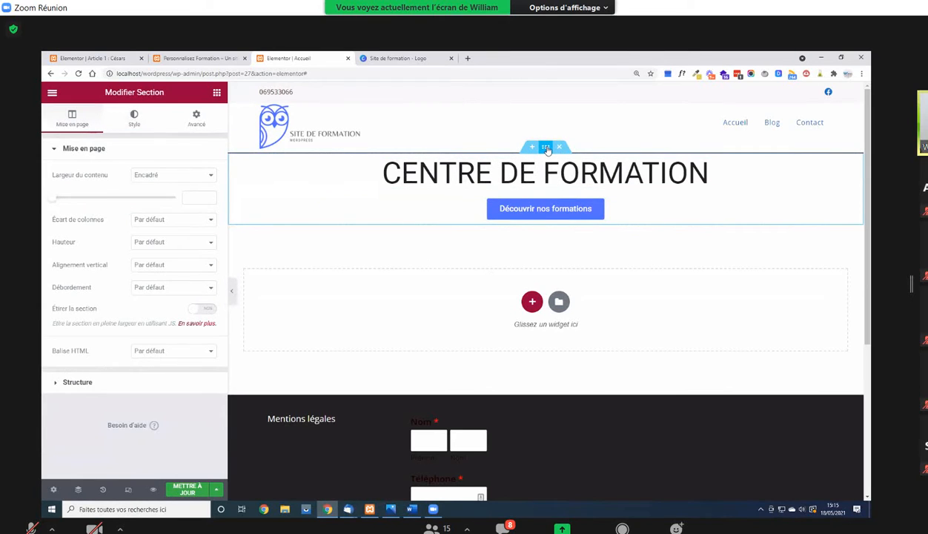
{"action": "left_click", "coordinate": [133, 123]}
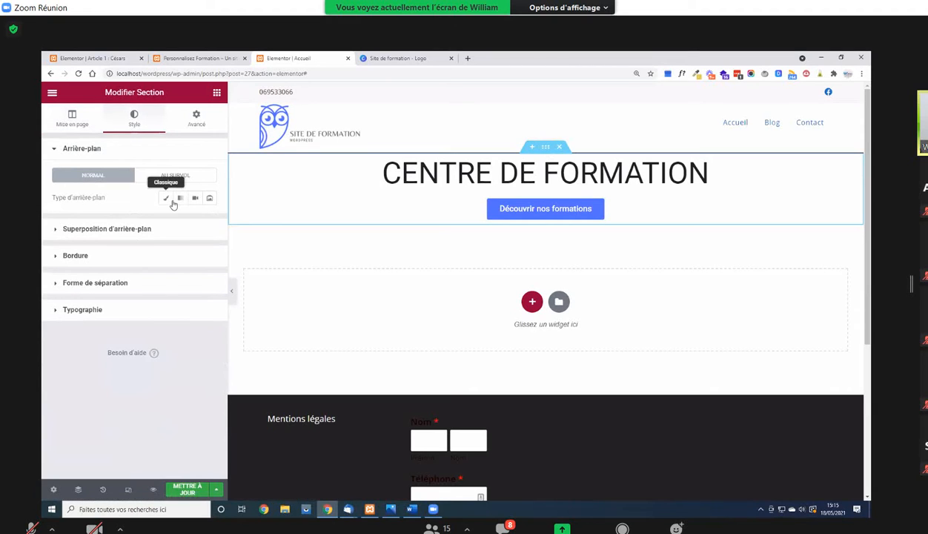
Switch to Canva and create a new design with custom dimensions of 1920 x 800 px
{"action": "left_click", "coordinate": [385, 59]}
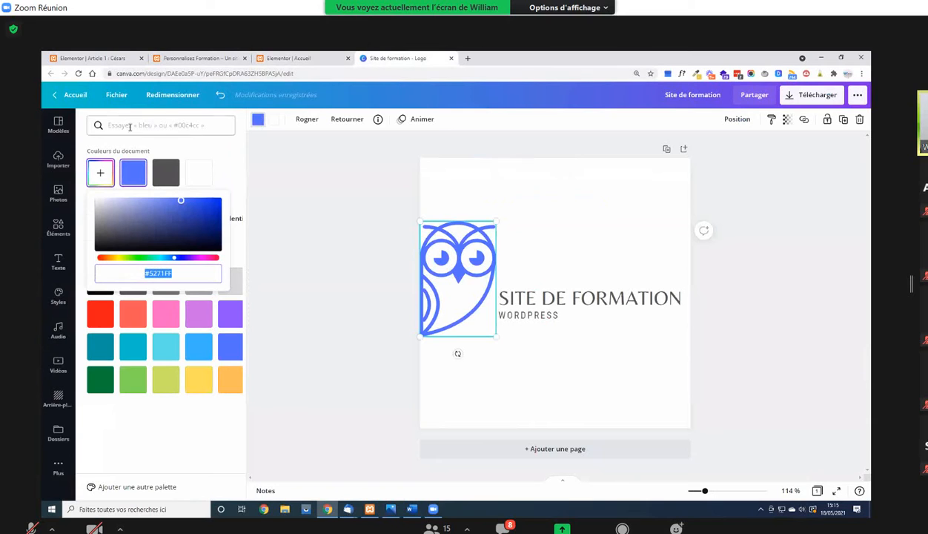
{"action": "left_click", "coordinate": [70, 94]}
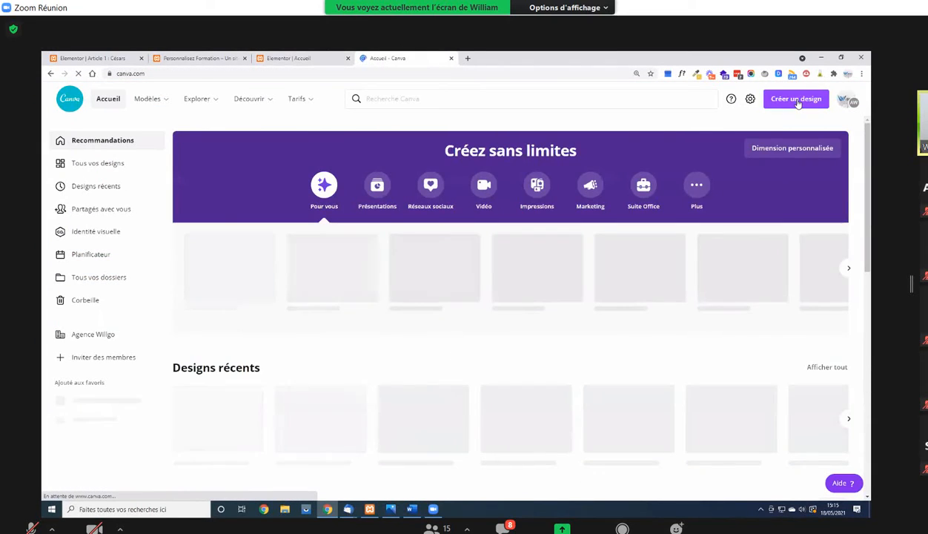
{"action": "left_click", "coordinate": [801, 99]}
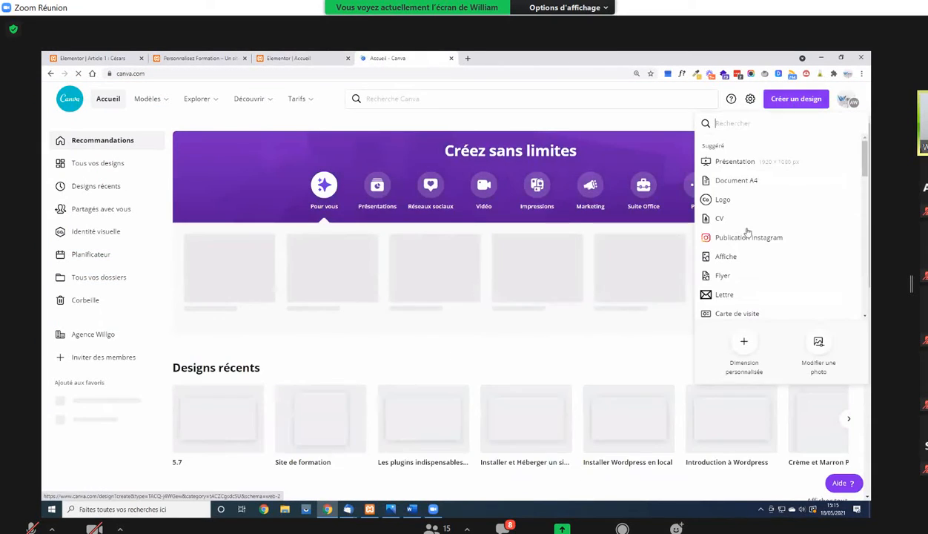
{"action": "left_click", "coordinate": [541, 121]}
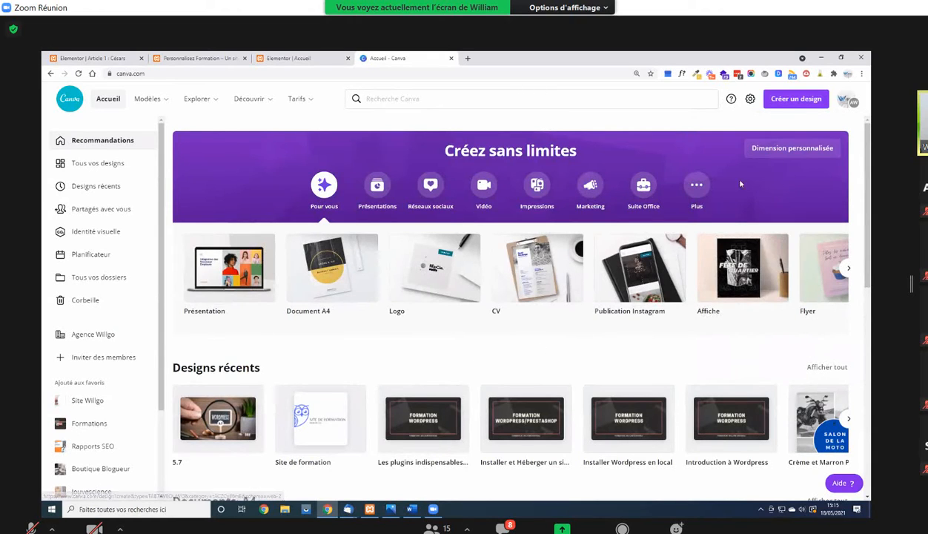
{"action": "left_click", "coordinate": [806, 103]}
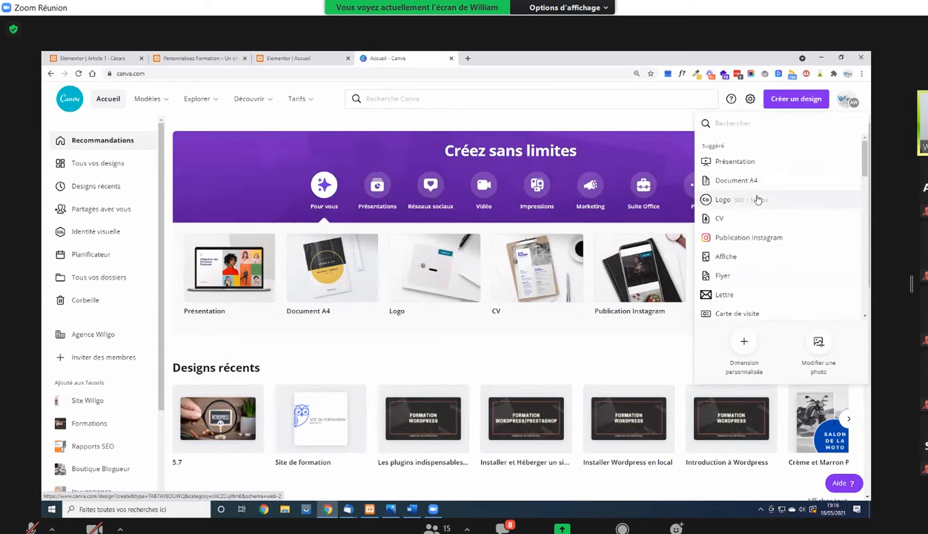
{"action": "left_click", "coordinate": [745, 343]}
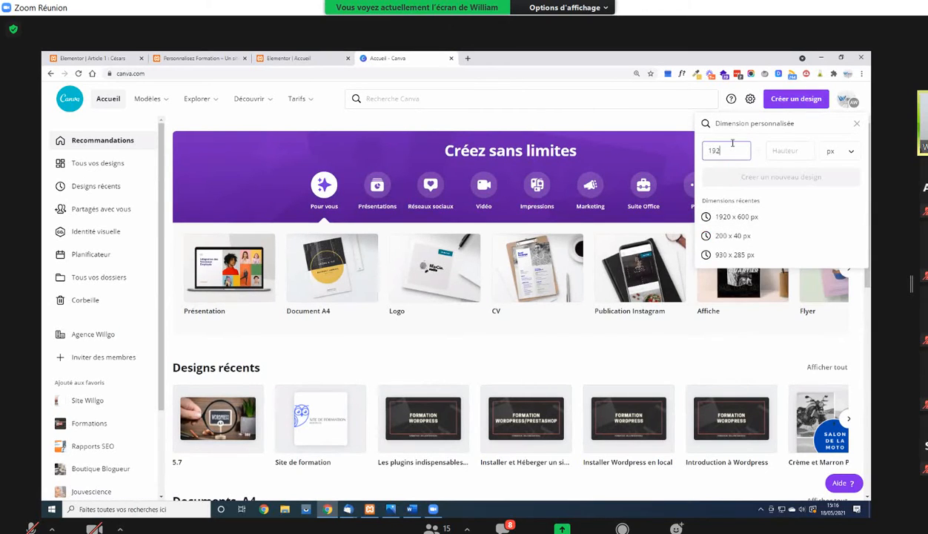
{"action": "type", "text": "1920"}
{"action": "left_click", "coordinate": [804, 152]}
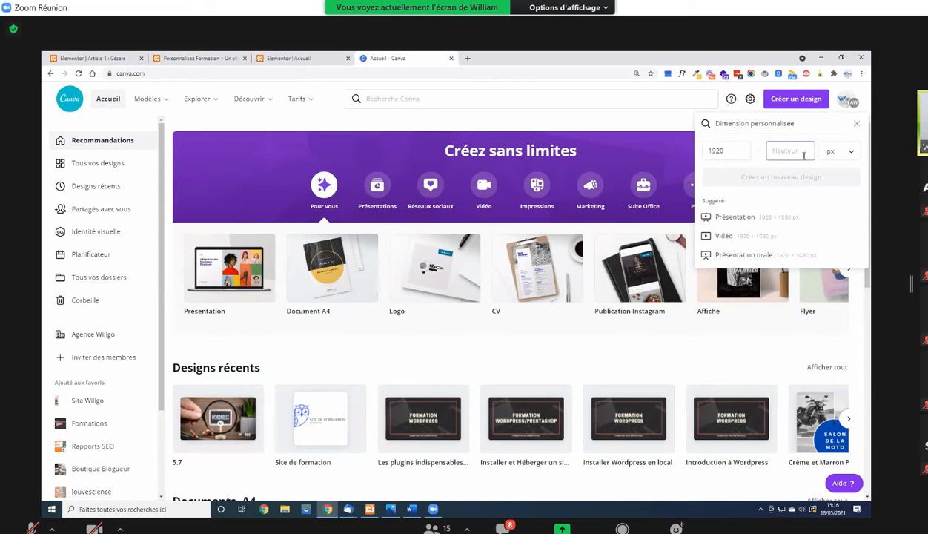
{"action": "type", "text": "800"}
{"action": "left_click", "coordinate": [819, 177]}
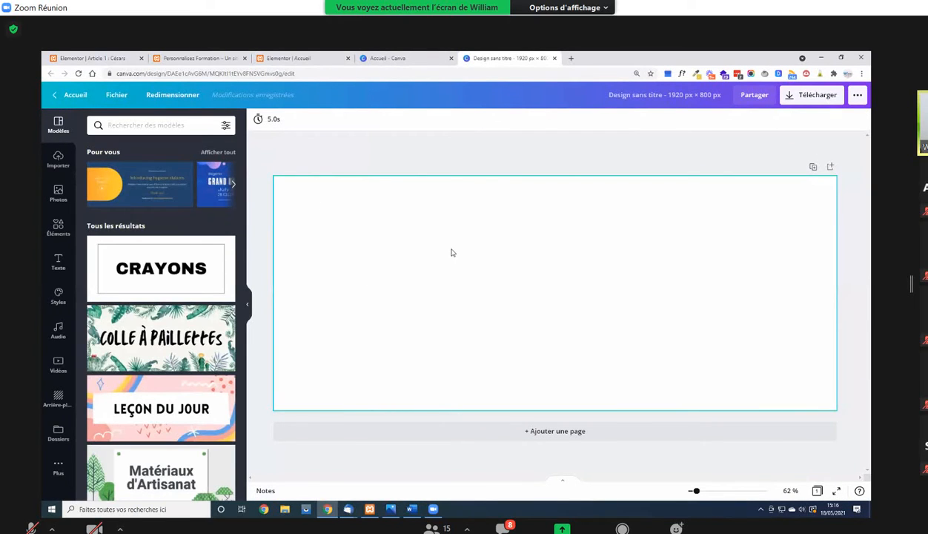
Search Canva's photo library for "formation" and browse the results for a suitable background picture
{"action": "left_click", "coordinate": [58, 194]}
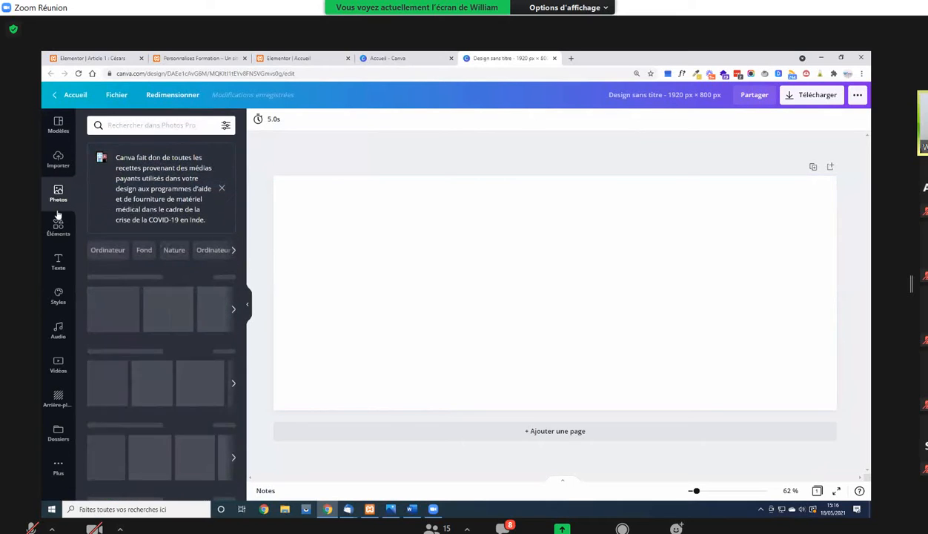
{"action": "left_click", "coordinate": [152, 126]}
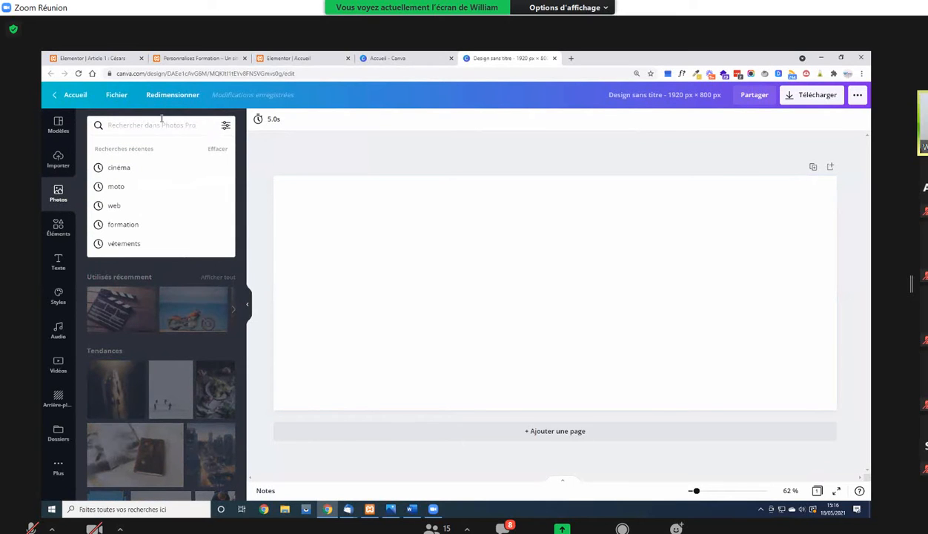
{"action": "type", "text": "formation"}
{"action": "key", "text": "Return"}
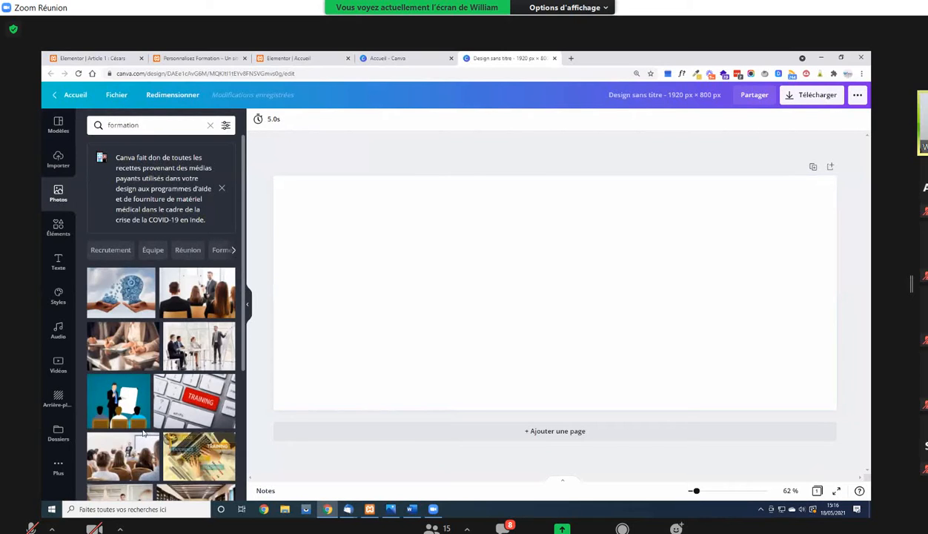
{"action": "scroll", "coordinate": [143, 432], "scroll_direction": "down", "scroll_amount": 5}
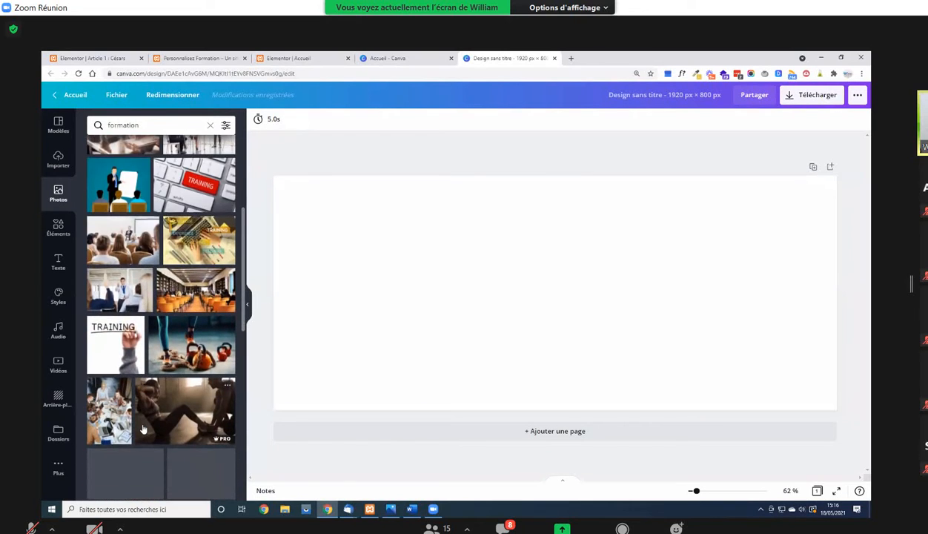
{"action": "scroll", "coordinate": [143, 428], "scroll_direction": "down", "scroll_amount": 3}
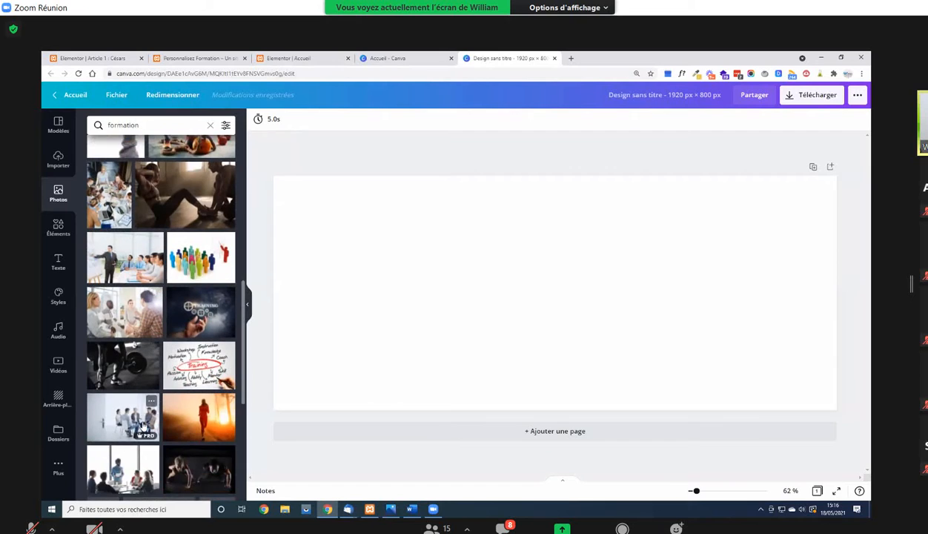
{"action": "scroll", "coordinate": [143, 428], "scroll_direction": "down", "scroll_amount": 5}
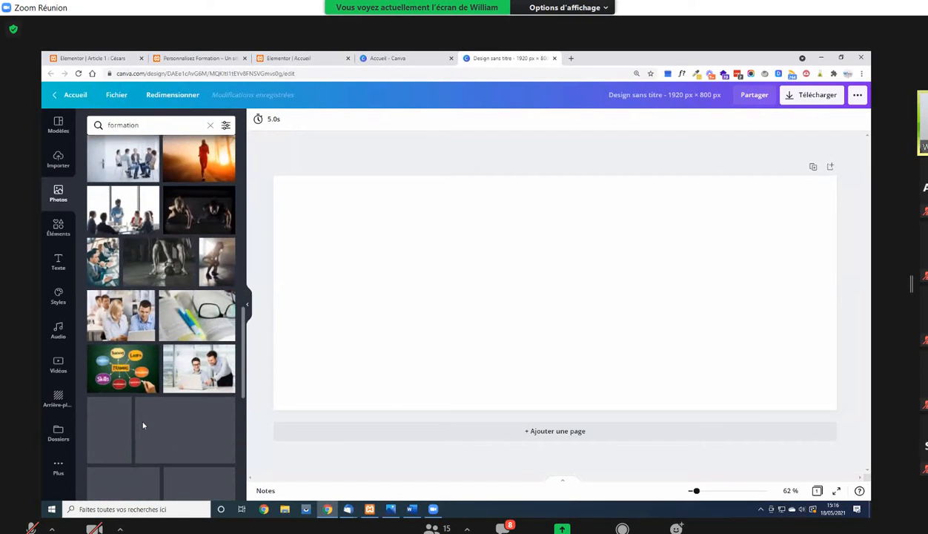
{"action": "scroll", "coordinate": [143, 426], "scroll_direction": "down", "scroll_amount": 2}
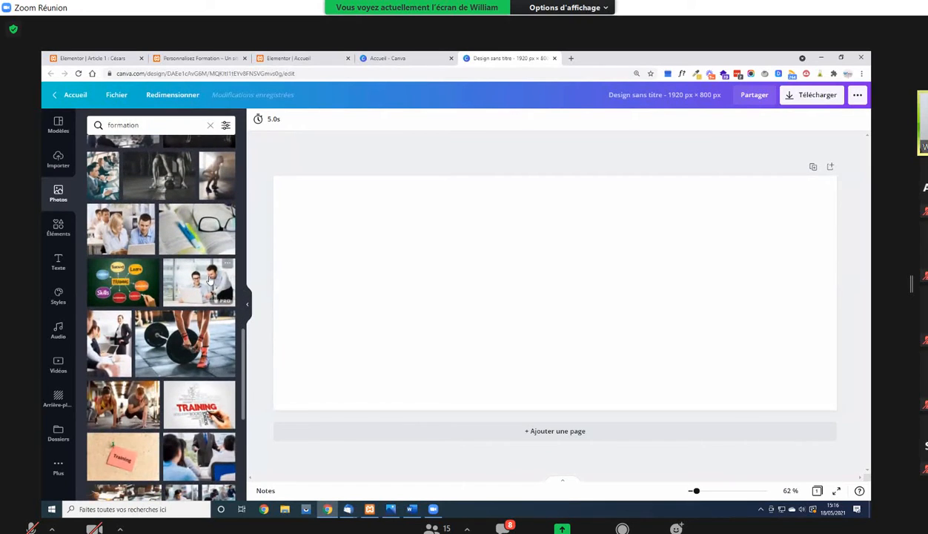
{"action": "left_click_drag", "start_coordinate": [210, 276], "coordinate": [150, 253]}
{"action": "scroll", "coordinate": [172, 372], "scroll_direction": "down", "scroll_amount": 5}
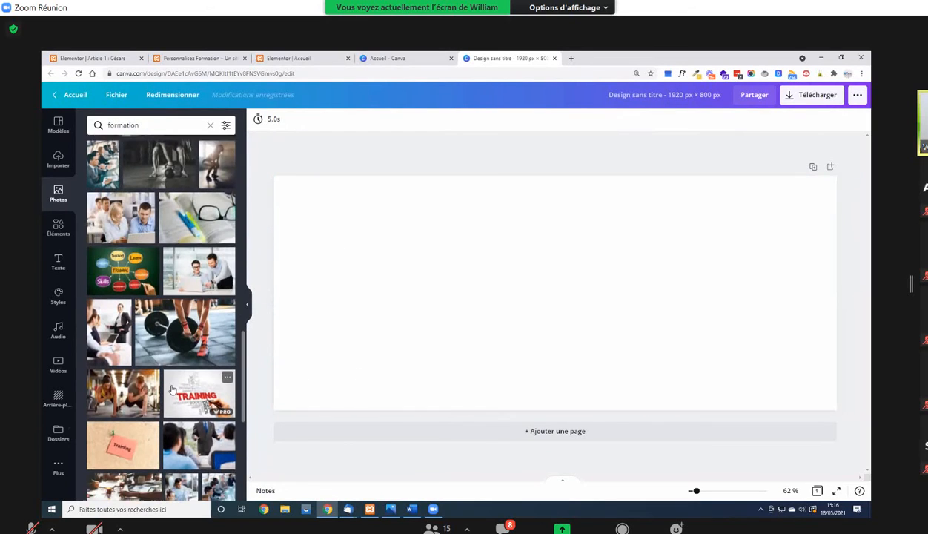
{"action": "scroll", "coordinate": [168, 371], "scroll_direction": "up", "scroll_amount": 15}
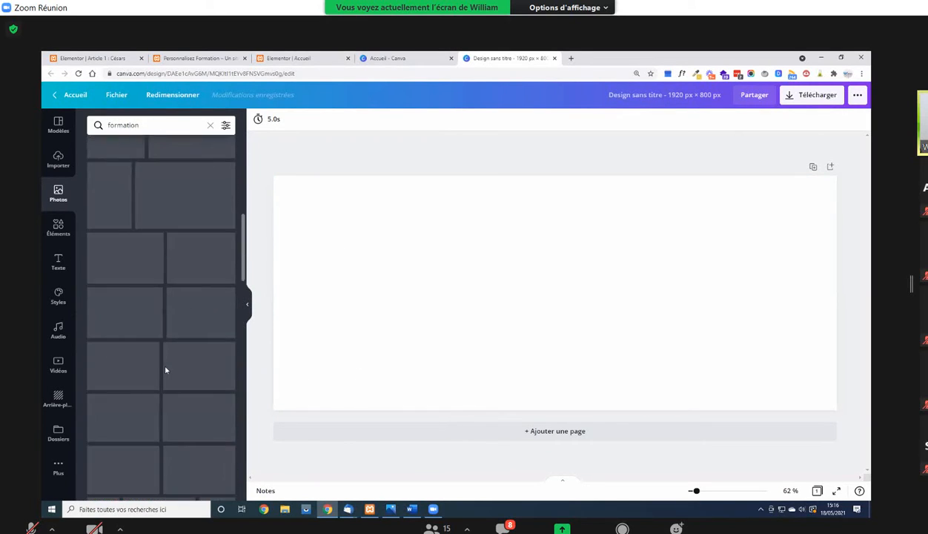
Look at the hero section in the Elementor Accueil page and return to the 1920 x 800 px Canva design
{"action": "left_click", "coordinate": [429, 56]}
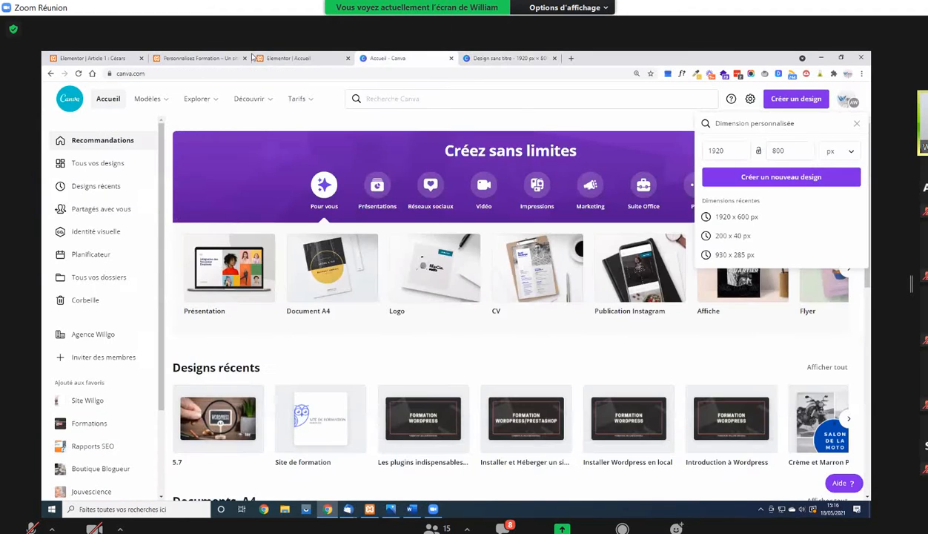
{"action": "left_click", "coordinate": [276, 59]}
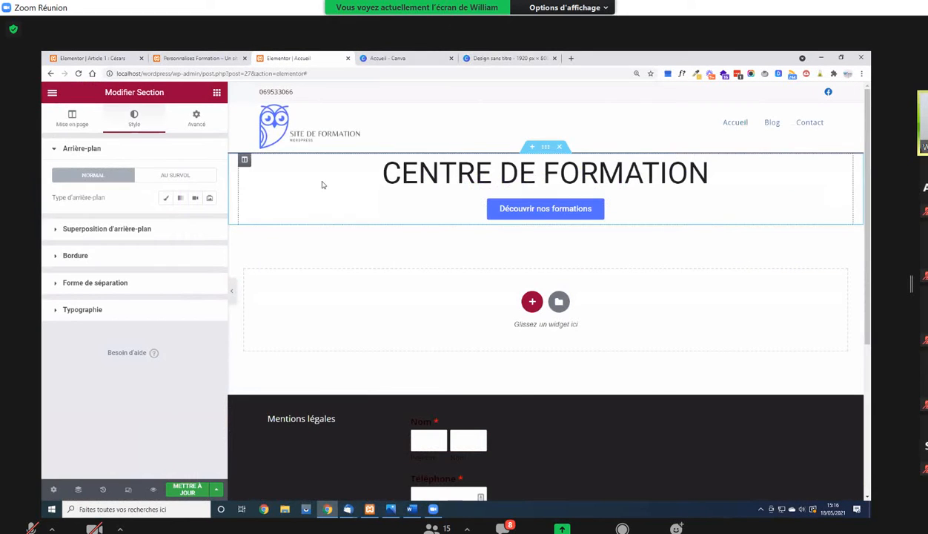
{"action": "left_click", "coordinate": [506, 58]}
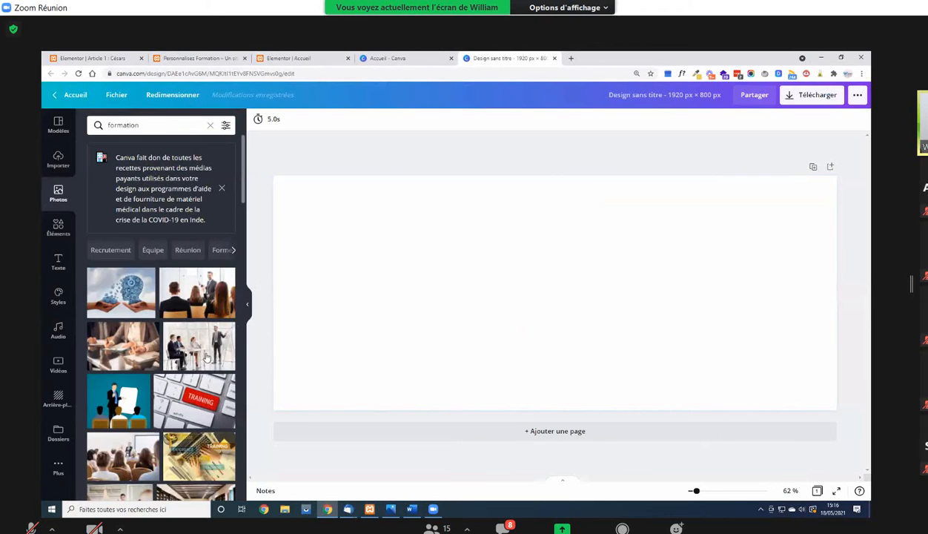
Fill the blank Canva page with the photo of a woman holding a clipboard beside a flipchart
{"action": "scroll", "coordinate": [151, 407], "scroll_direction": "down", "scroll_amount": 10}
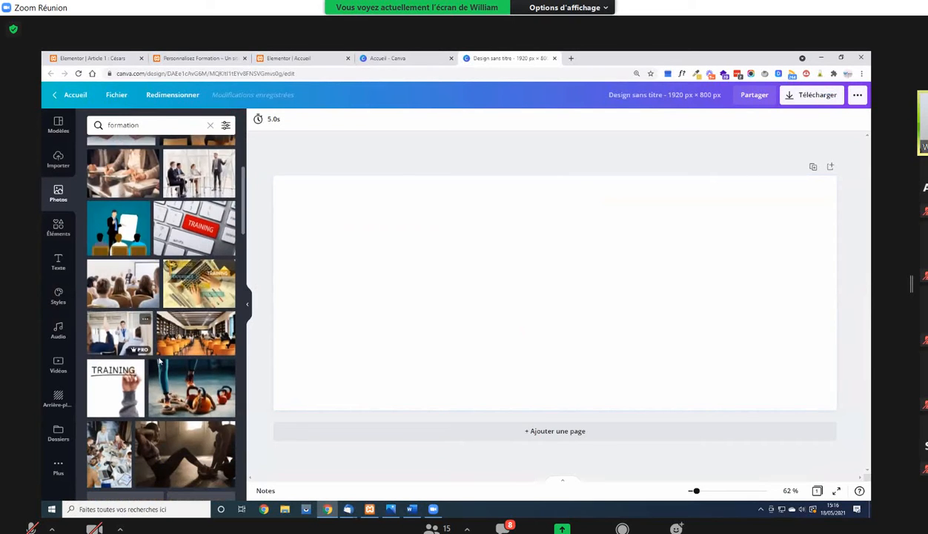
{"action": "scroll", "coordinate": [159, 297], "scroll_direction": "down", "scroll_amount": 4}
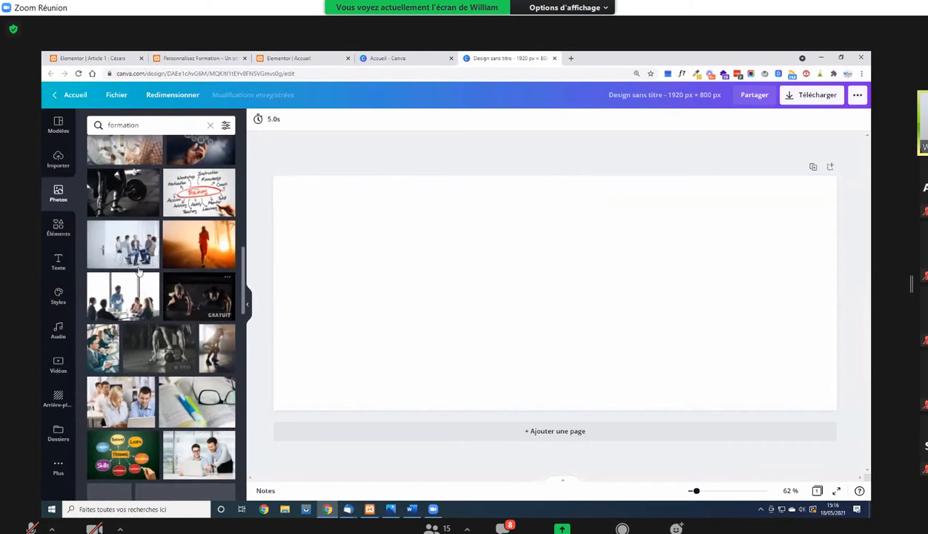
{"action": "left_click_drag", "start_coordinate": [148, 273], "coordinate": [186, 215]}
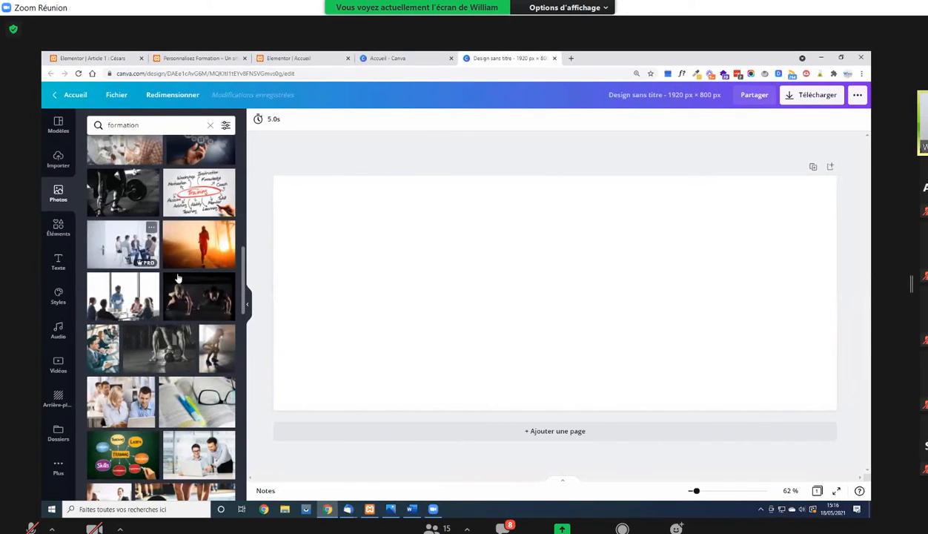
{"action": "scroll", "coordinate": [190, 319], "scroll_direction": "down", "scroll_amount": 3}
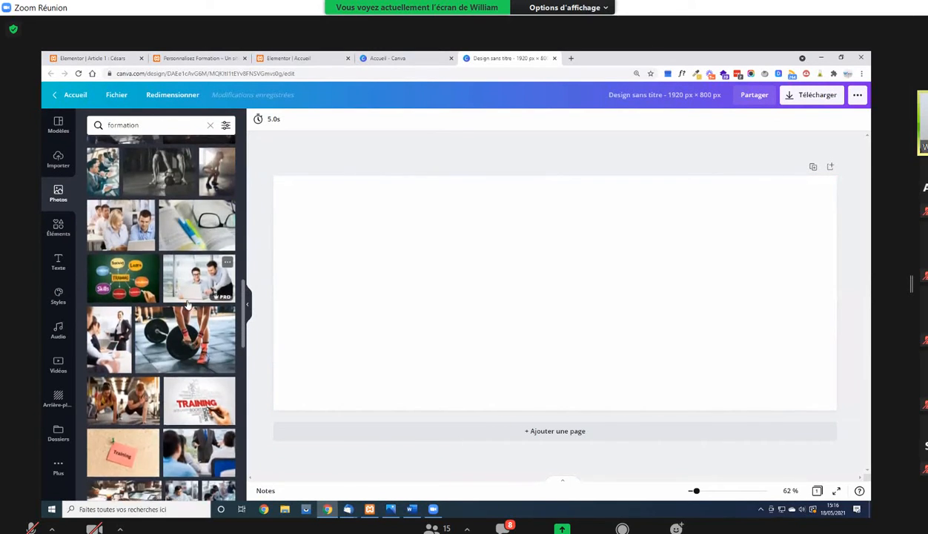
{"action": "scroll", "coordinate": [189, 311], "scroll_direction": "down", "scroll_amount": 5}
{"action": "scroll", "coordinate": [188, 304], "scroll_direction": "down", "scroll_amount": 7}
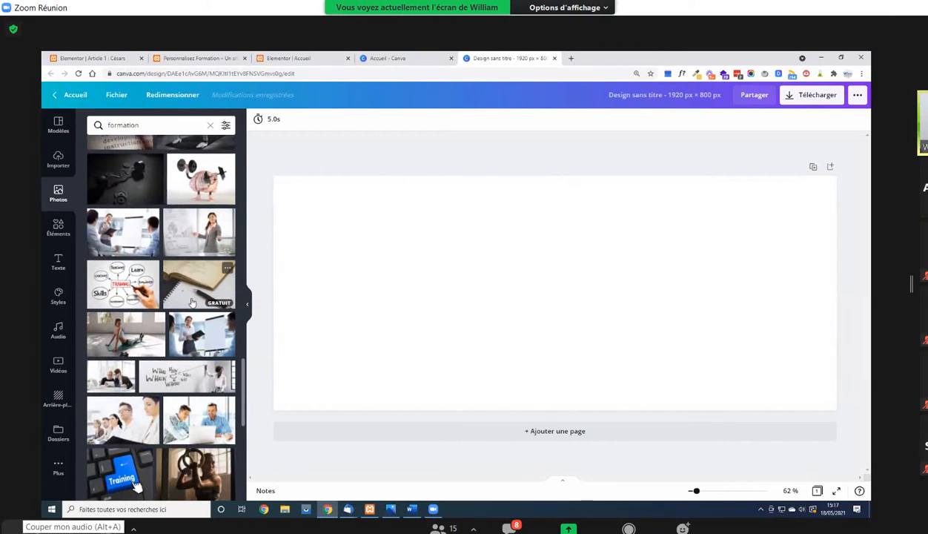
{"action": "left_click_drag", "start_coordinate": [141, 241], "coordinate": [478, 256]}
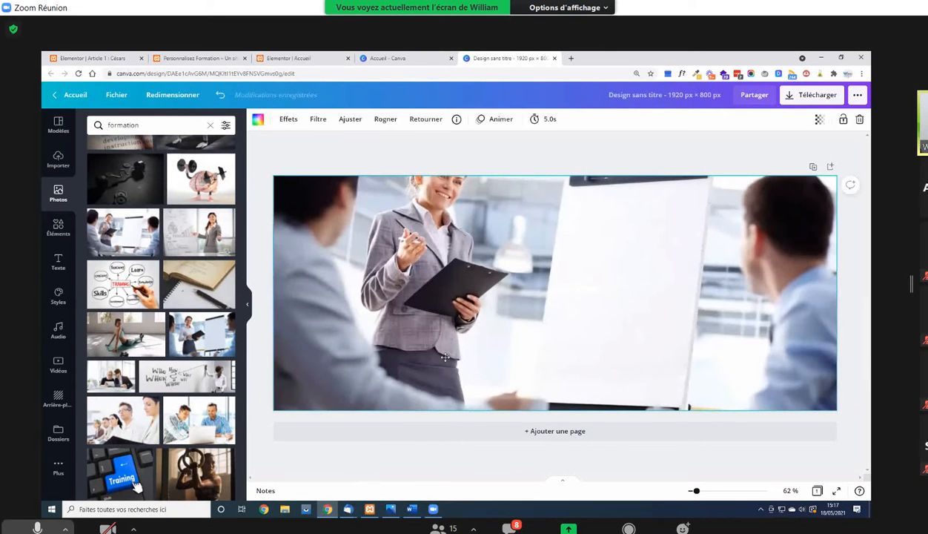
Reposition the photo vertically within its crop so the presenter's whole head shows inside the page
{"action": "double_click", "coordinate": [445, 361]}
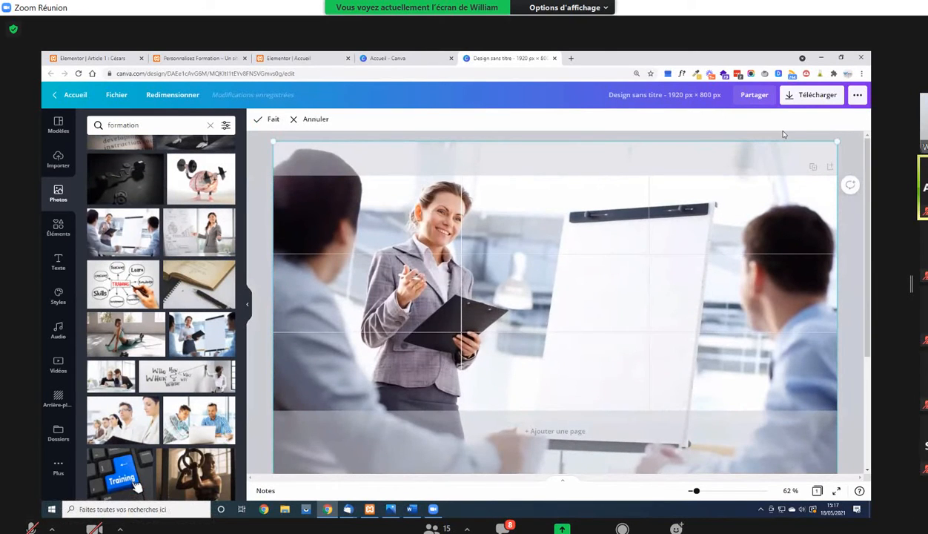
{"action": "left_click", "coordinate": [783, 133]}
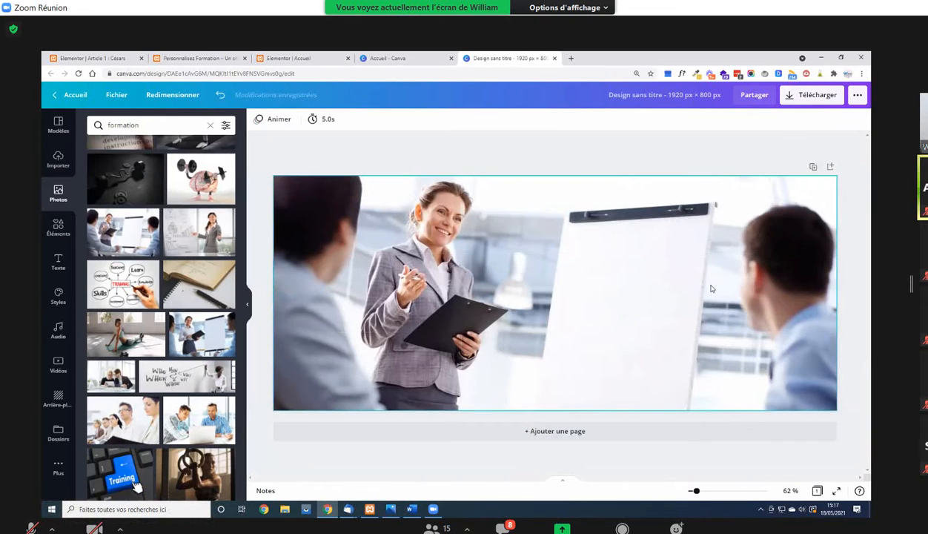
{"action": "double_click", "coordinate": [705, 316]}
{"action": "left_click_drag", "start_coordinate": [705, 316], "coordinate": [705, 311]}
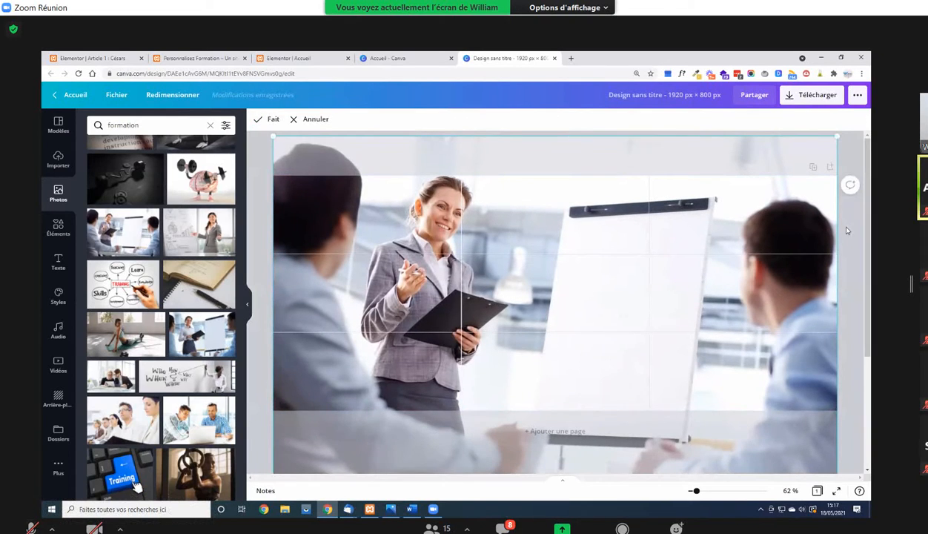
{"action": "left_click", "coordinate": [847, 231]}
Download the Canva design as a JPG and switch back to the Accueil page in Elementor
{"action": "left_click", "coordinate": [814, 96]}
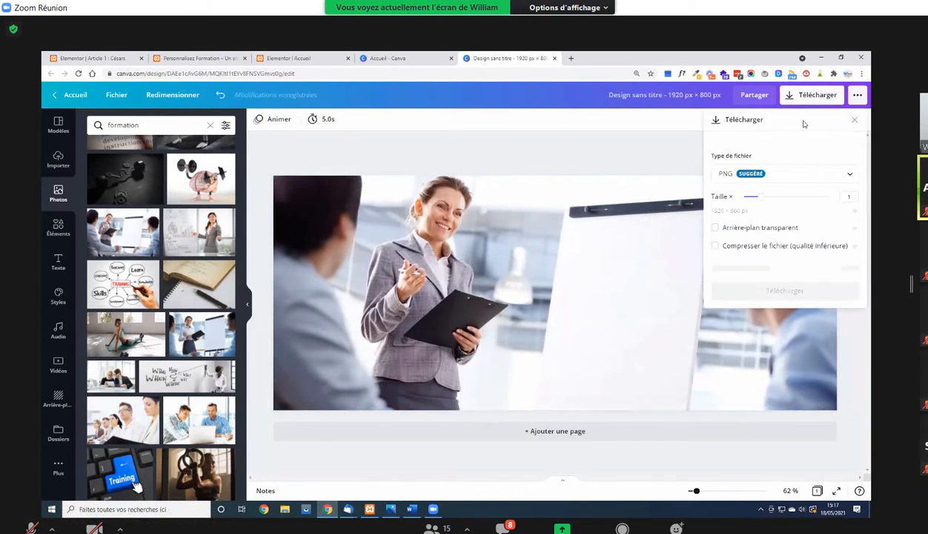
{"action": "left_click", "coordinate": [771, 172]}
{"action": "left_click", "coordinate": [756, 211]}
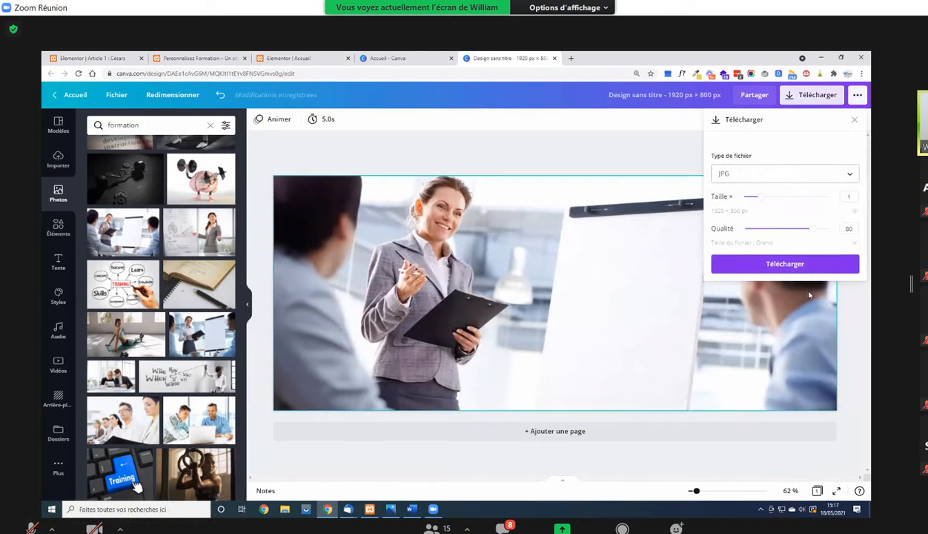
{"action": "left_click", "coordinate": [798, 266]}
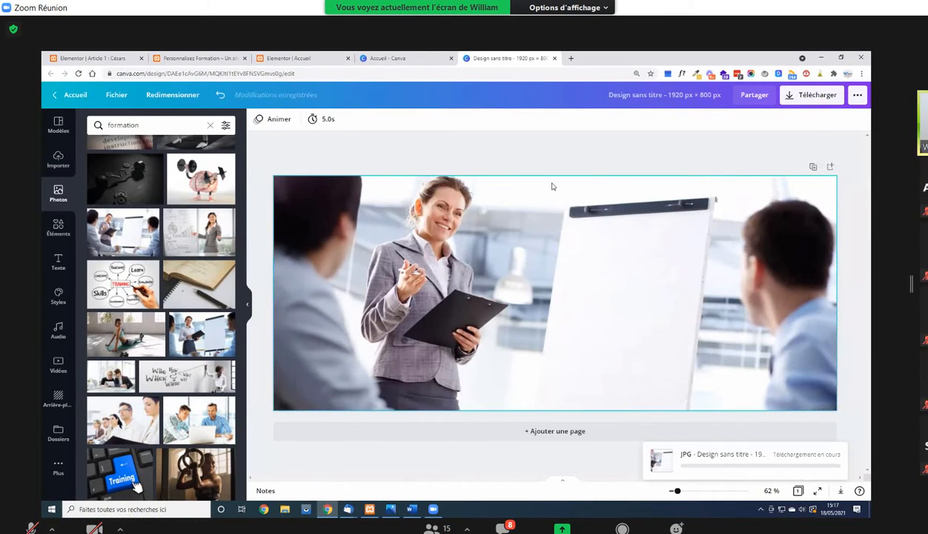
{"action": "left_click", "coordinate": [293, 58]}
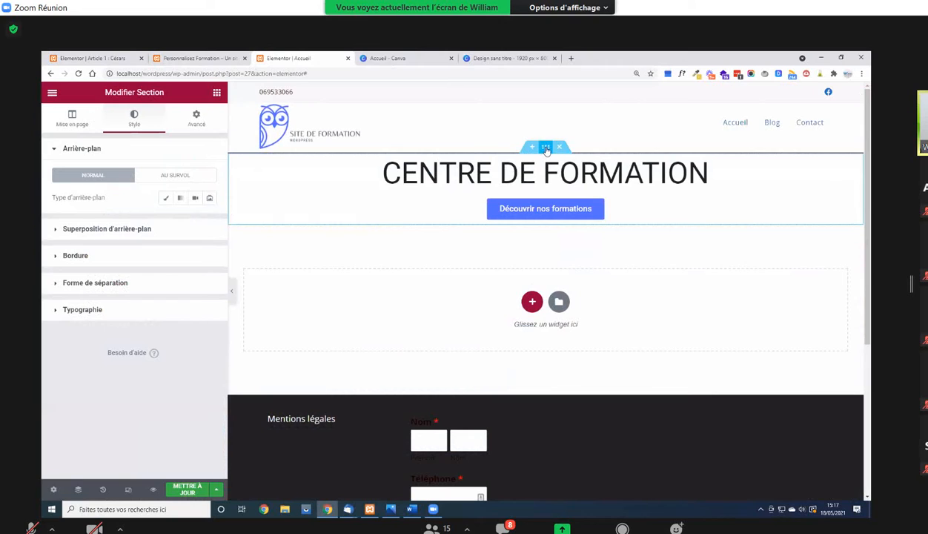
Give the hero section a classic background using the downloaded image Sans titre (7).jpg, uploaded to the media library
{"action": "left_click", "coordinate": [165, 198]}
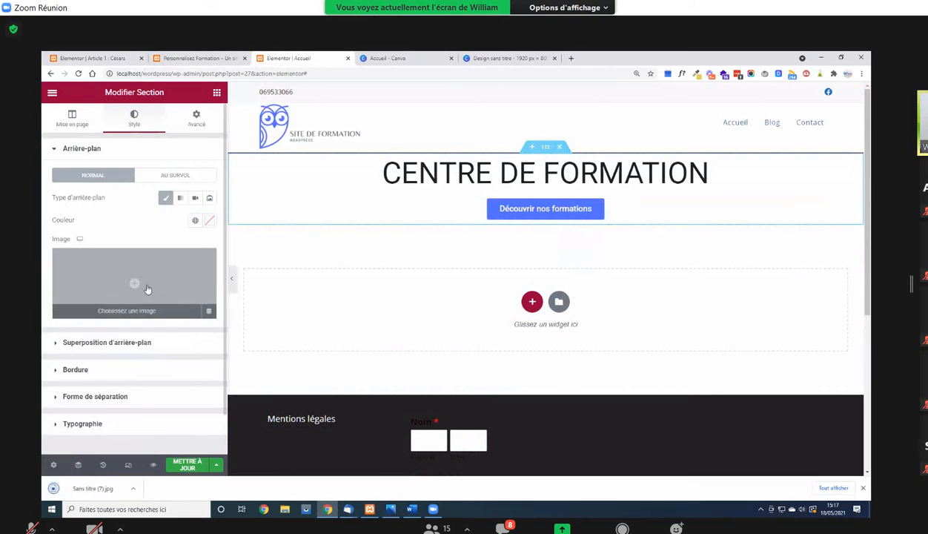
{"action": "left_click", "coordinate": [143, 283]}
{"action": "left_click", "coordinate": [107, 134]}
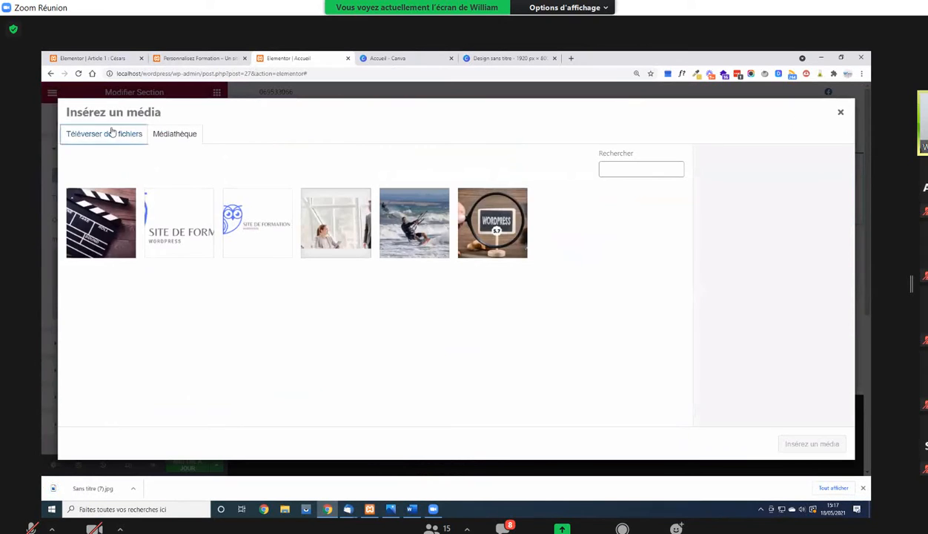
{"action": "left_click", "coordinate": [495, 292]}
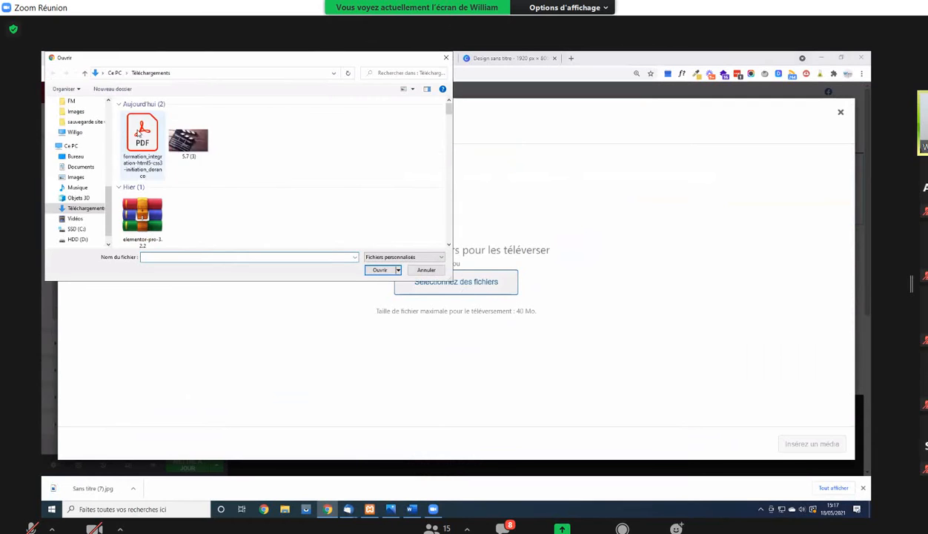
{"action": "double_click", "coordinate": [141, 139]}
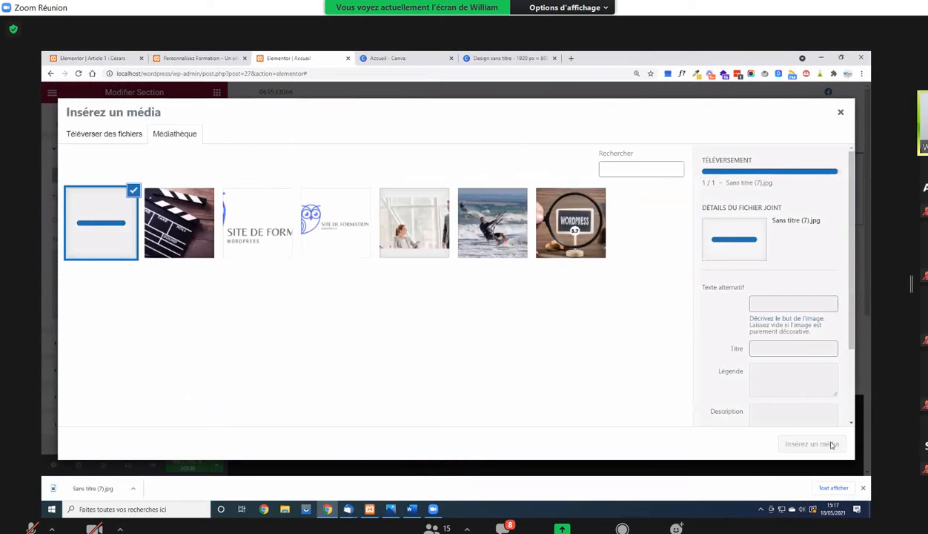
{"action": "left_click", "coordinate": [813, 445]}
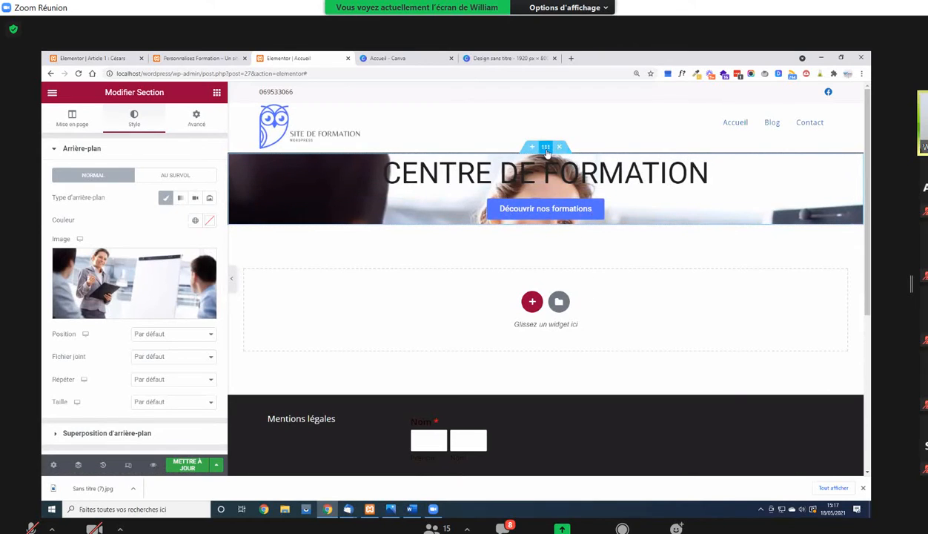
Set the hero section's height to Hauteur min. with a minimum of 90 VH and dismiss the browser's download bar
{"action": "left_click", "coordinate": [74, 120]}
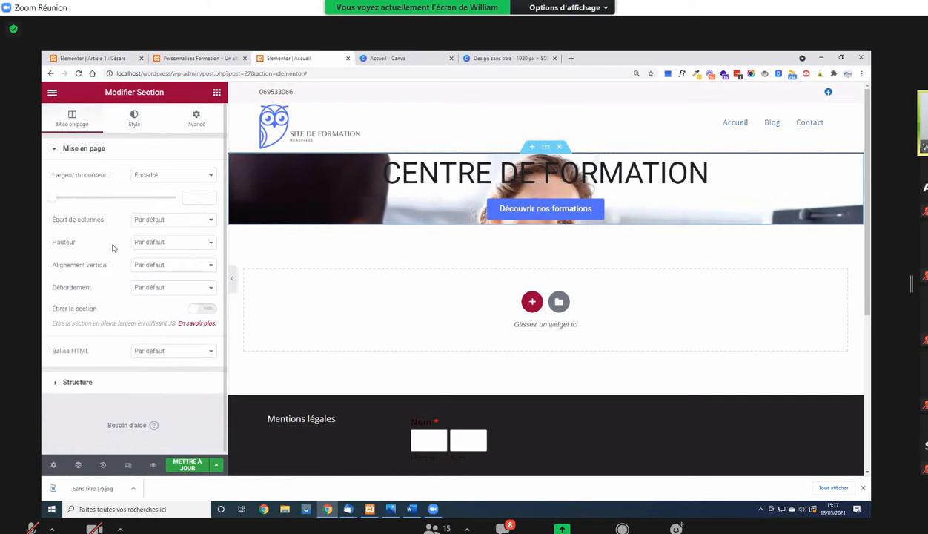
{"action": "left_click", "coordinate": [179, 245]}
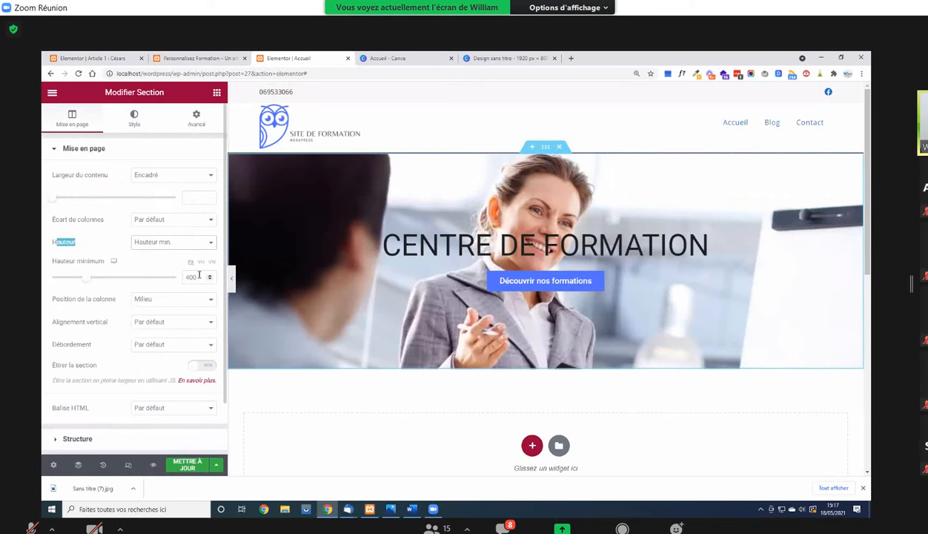
{"action": "left_click_drag", "start_coordinate": [199, 277], "coordinate": [56, 270]}
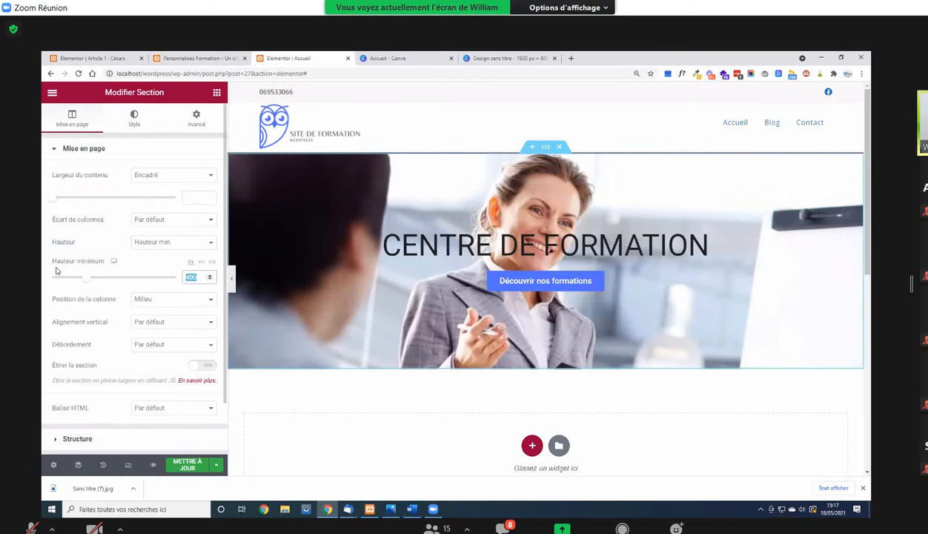
{"action": "left_click", "coordinate": [202, 264]}
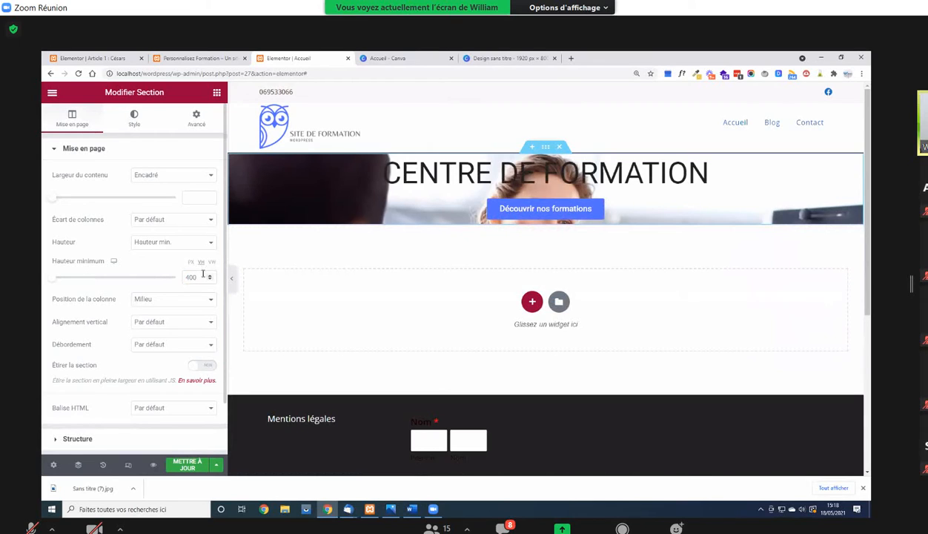
{"action": "left_click_drag", "start_coordinate": [190, 276], "coordinate": [163, 279]}
{"action": "type", "text": "90"}
{"action": "scroll", "coordinate": [648, 326], "scroll_direction": "down", "scroll_amount": 3}
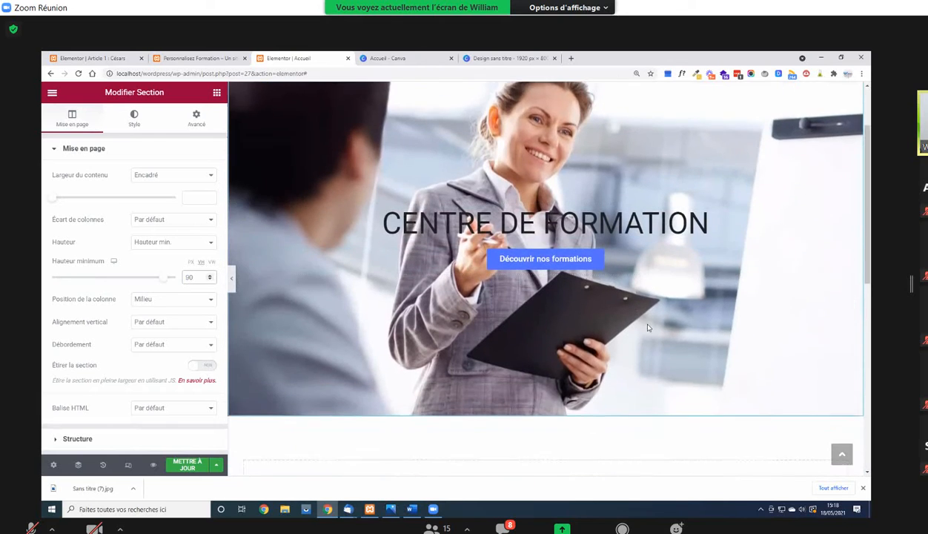
{"action": "scroll", "coordinate": [649, 327], "scroll_direction": "up", "scroll_amount": 3}
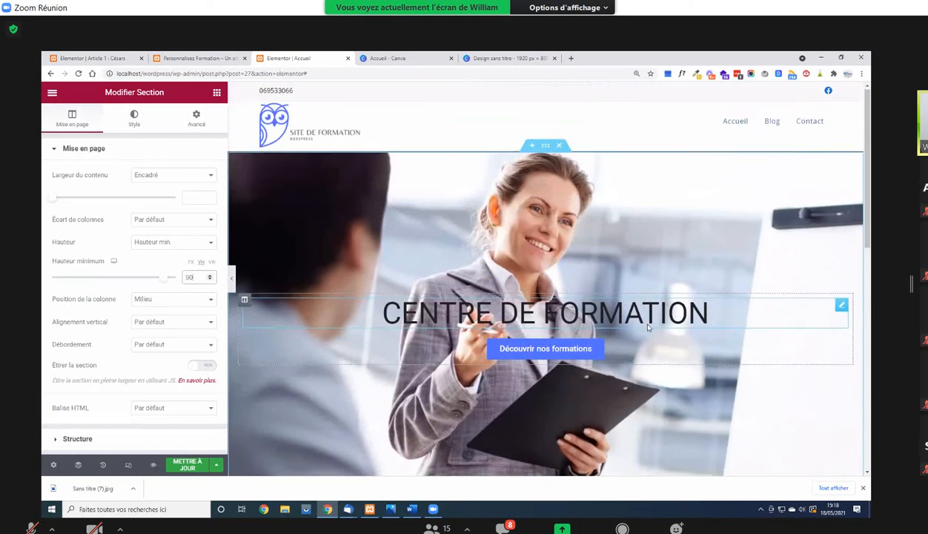
{"action": "scroll", "coordinate": [649, 327], "scroll_direction": "down", "scroll_amount": 3}
{"action": "scroll", "coordinate": [649, 325], "scroll_direction": "up", "scroll_amount": 3}
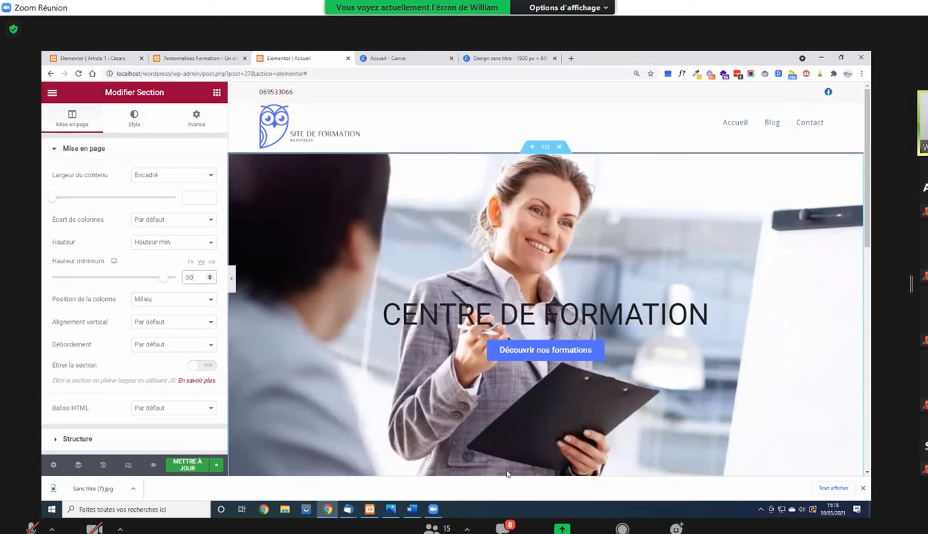
{"action": "left_click", "coordinate": [863, 489]}
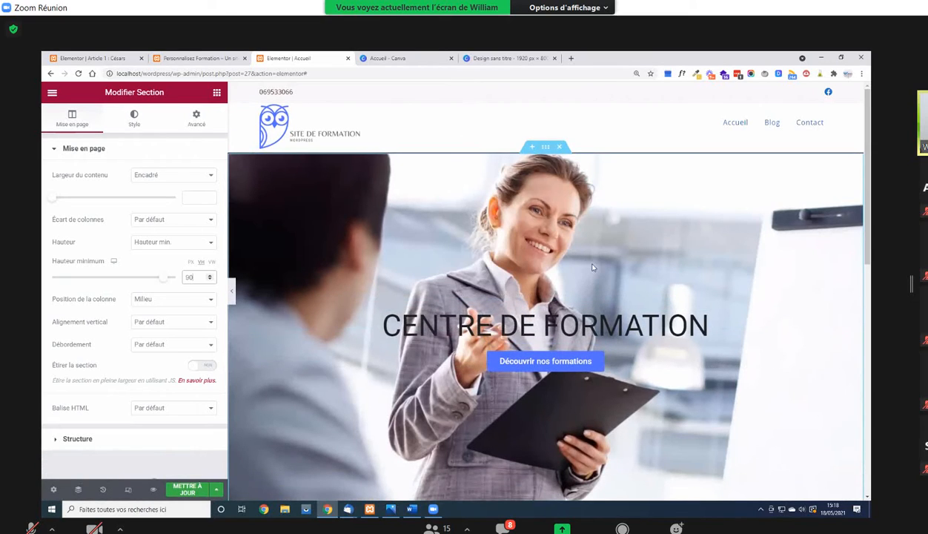
Try the positions Centre droit, Centre gauche, Centre centré and Inférieur centre for the hero section's background image
{"action": "left_click", "coordinate": [135, 118]}
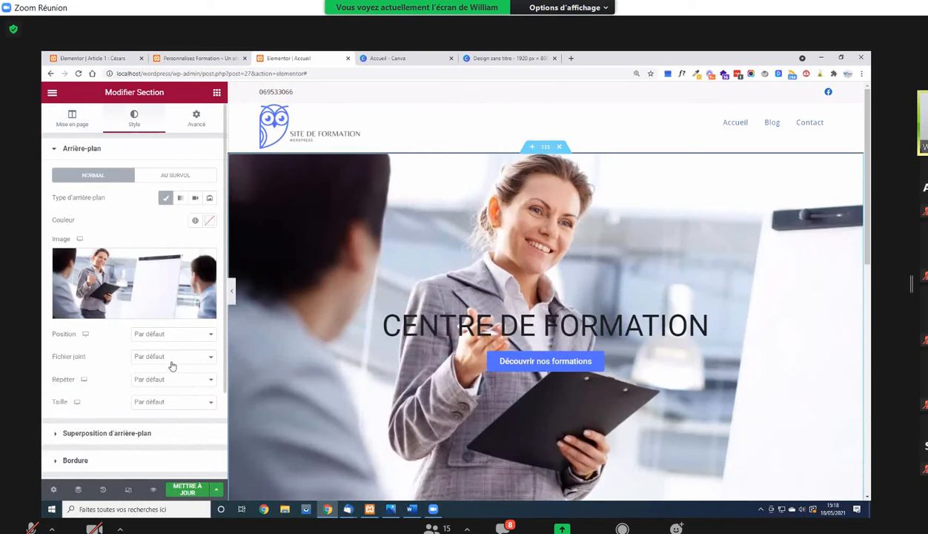
{"action": "left_click", "coordinate": [176, 338]}
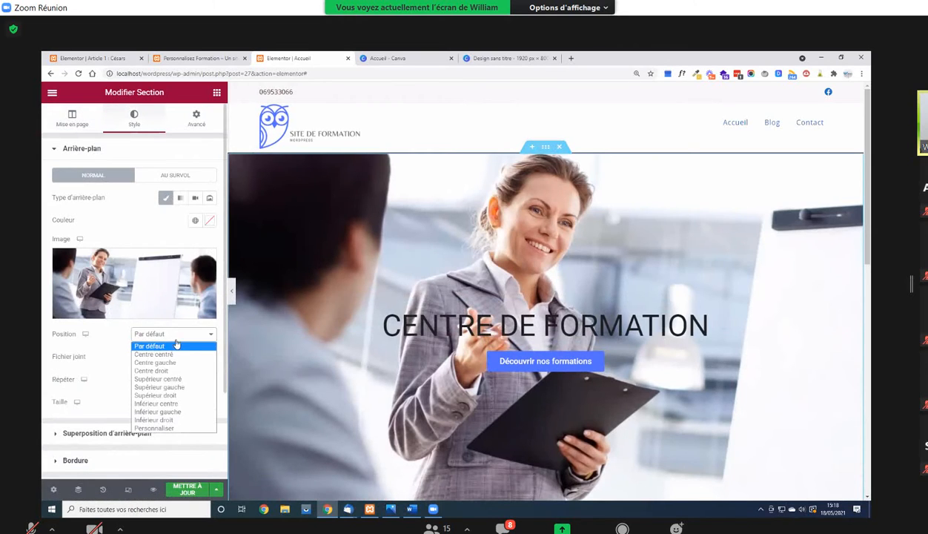
{"action": "left_click", "coordinate": [180, 371]}
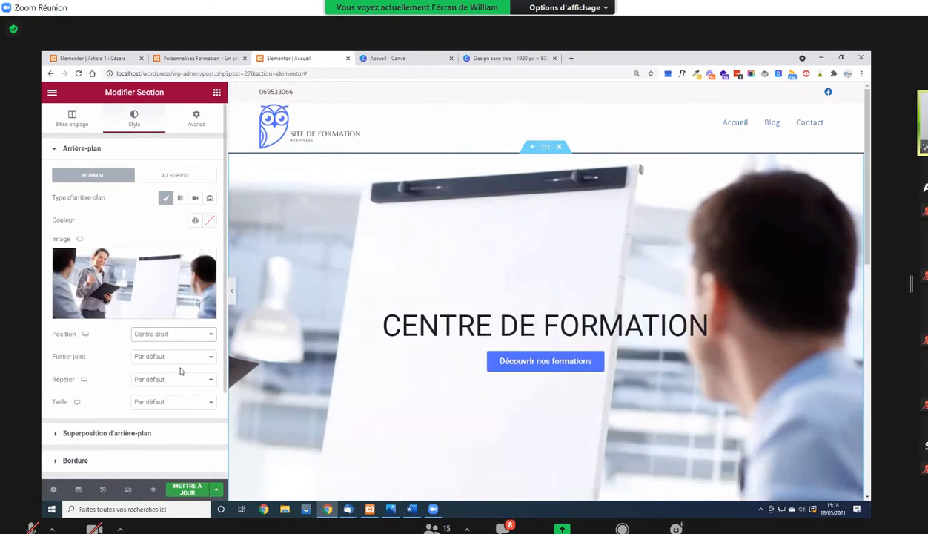
{"action": "left_click", "coordinate": [184, 338]}
{"action": "left_click", "coordinate": [188, 362]}
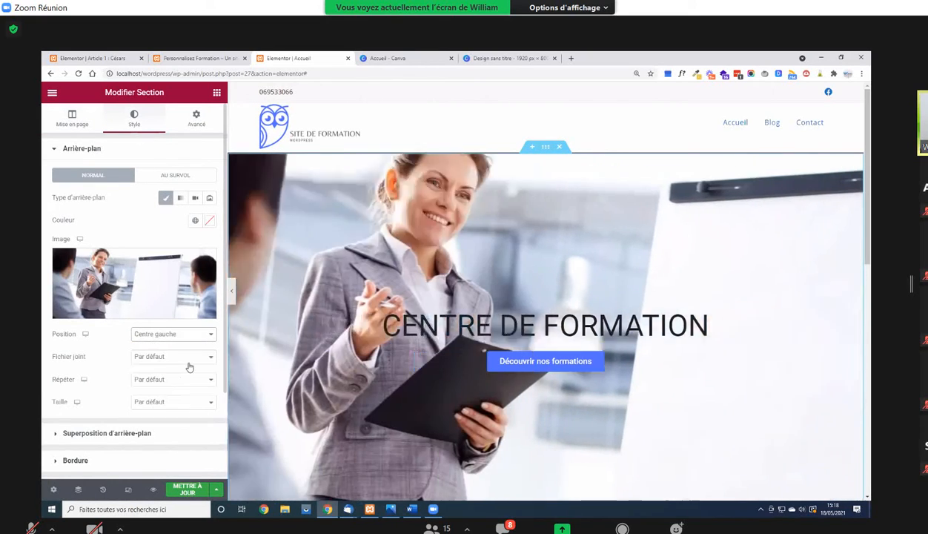
{"action": "left_click", "coordinate": [185, 336]}
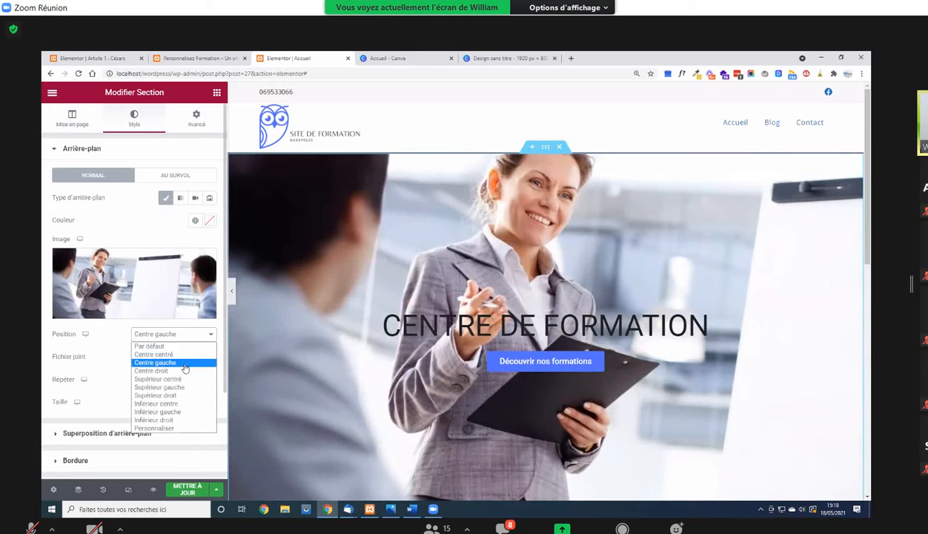
{"action": "left_click", "coordinate": [183, 364]}
{"action": "left_click", "coordinate": [182, 358]}
{"action": "left_click", "coordinate": [182, 337]}
{"action": "left_click", "coordinate": [180, 355]}
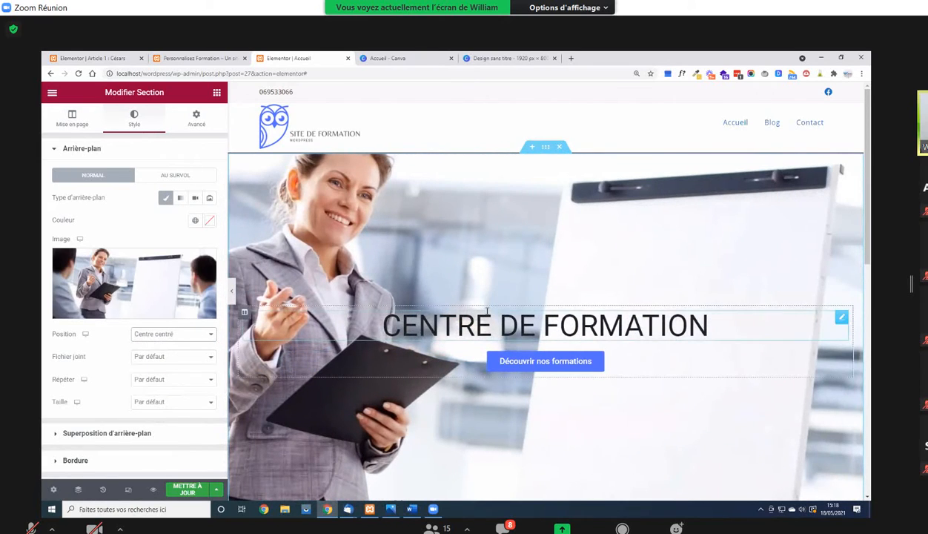
{"action": "left_click", "coordinate": [187, 335]}
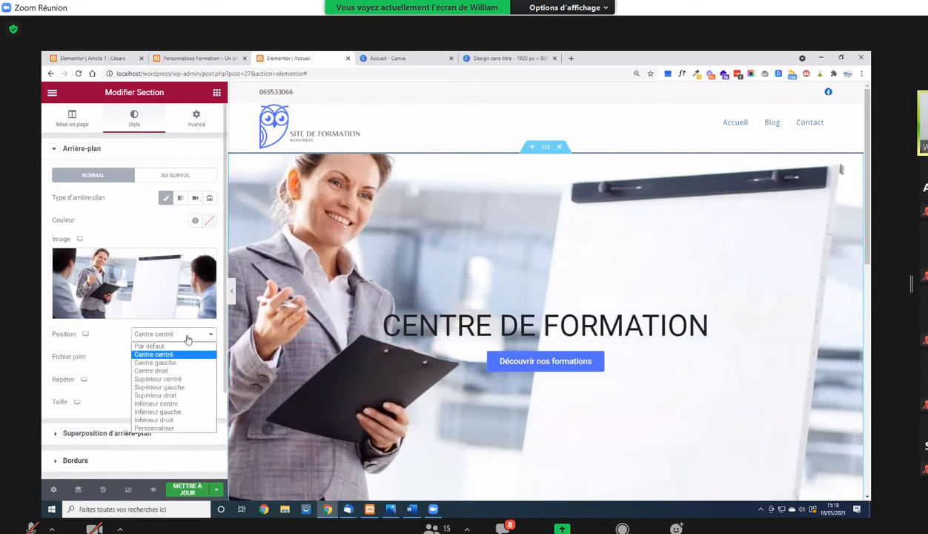
{"action": "left_click", "coordinate": [186, 404]}
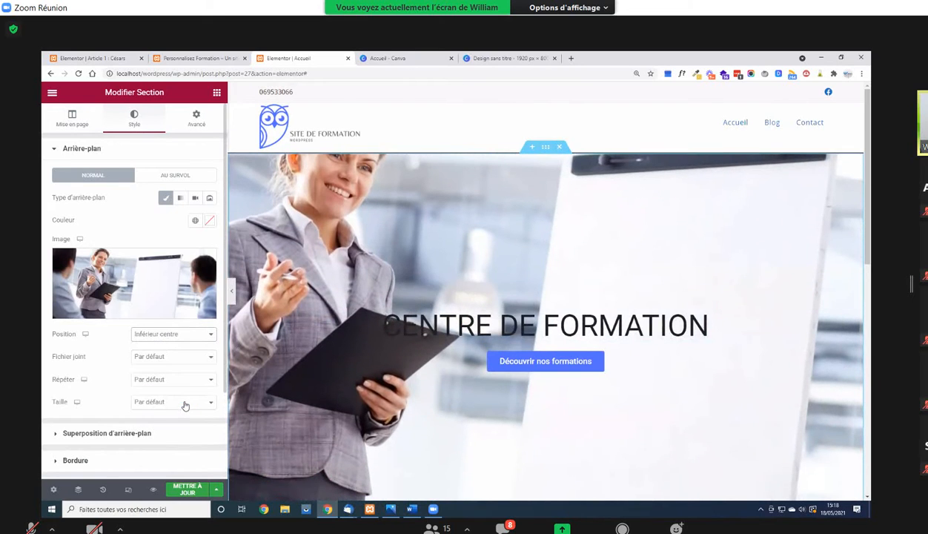
Set the hero background image's position to Supérieur centré and its size to Couvrir
{"action": "left_click", "coordinate": [192, 338]}
{"action": "left_click", "coordinate": [178, 379]}
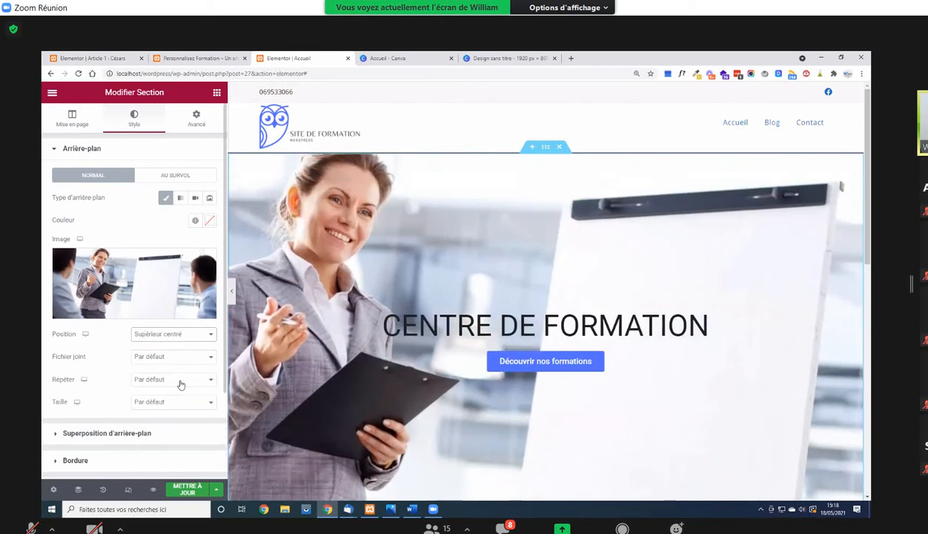
{"action": "scroll", "coordinate": [640, 327], "scroll_direction": "down", "scroll_amount": 1}
{"action": "scroll", "coordinate": [640, 322], "scroll_direction": "up", "scroll_amount": 1}
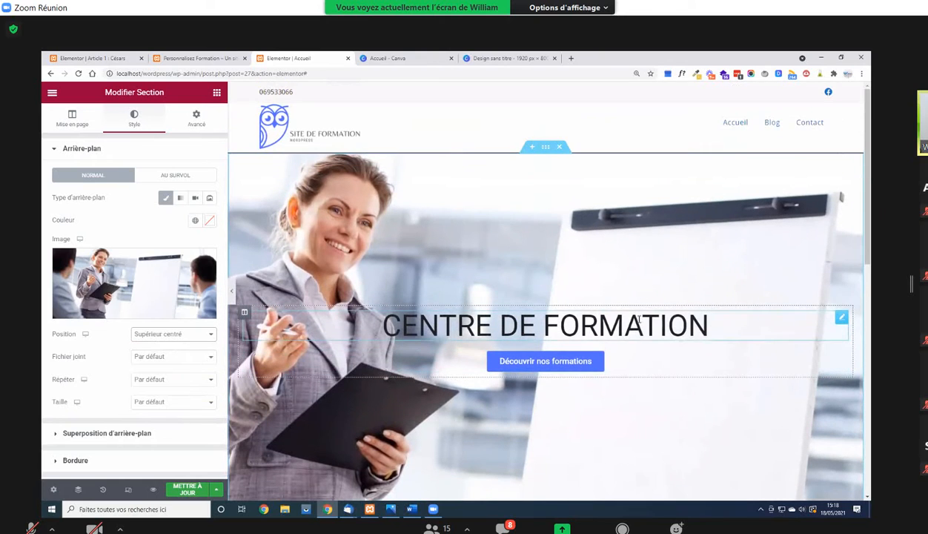
{"action": "left_click", "coordinate": [156, 402]}
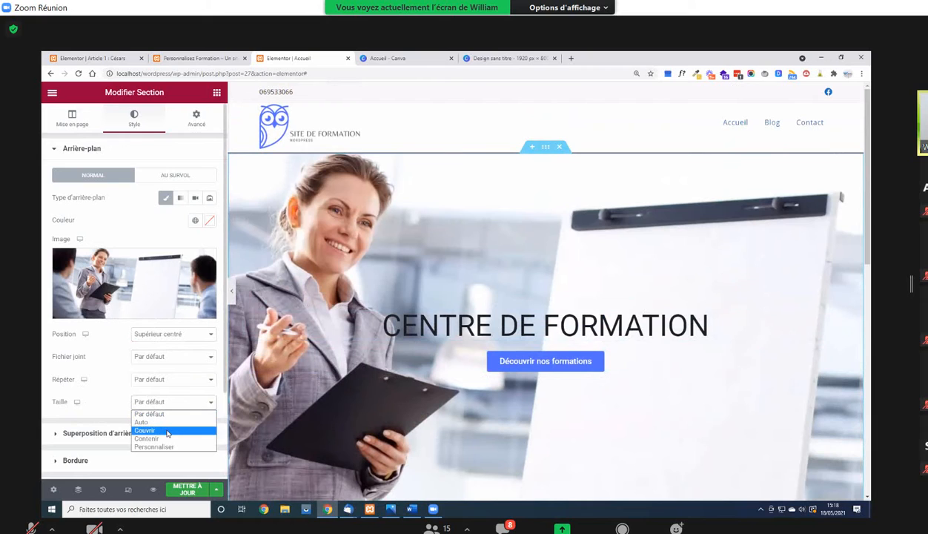
{"action": "left_click", "coordinate": [167, 431]}
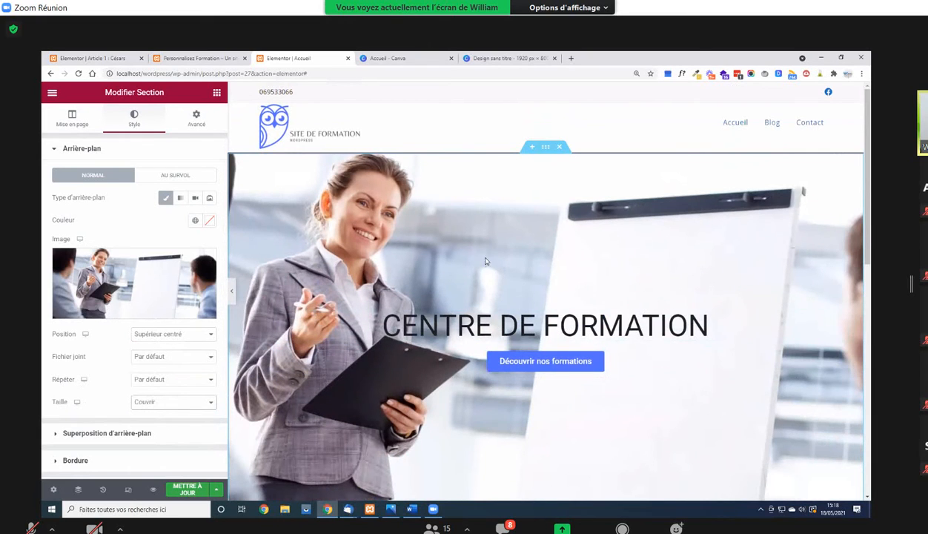
{"action": "scroll", "coordinate": [486, 261], "scroll_direction": "down", "scroll_amount": 2}
{"action": "scroll", "coordinate": [519, 297], "scroll_direction": "up", "scroll_amount": 2}
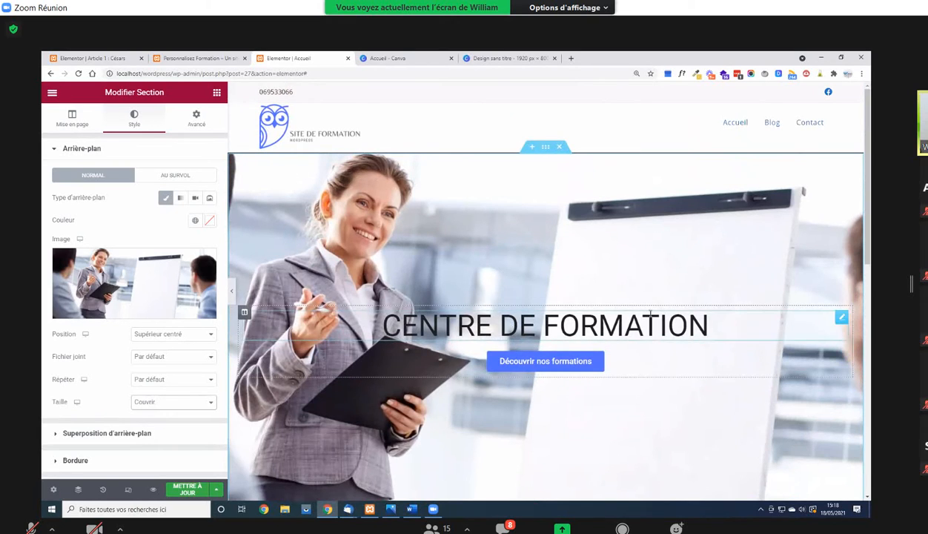
Switch to the 1920 x 800 px Canva design, dismiss the download message and add a square shape
{"action": "left_click", "coordinate": [404, 58]}
{"action": "left_click", "coordinate": [511, 58]}
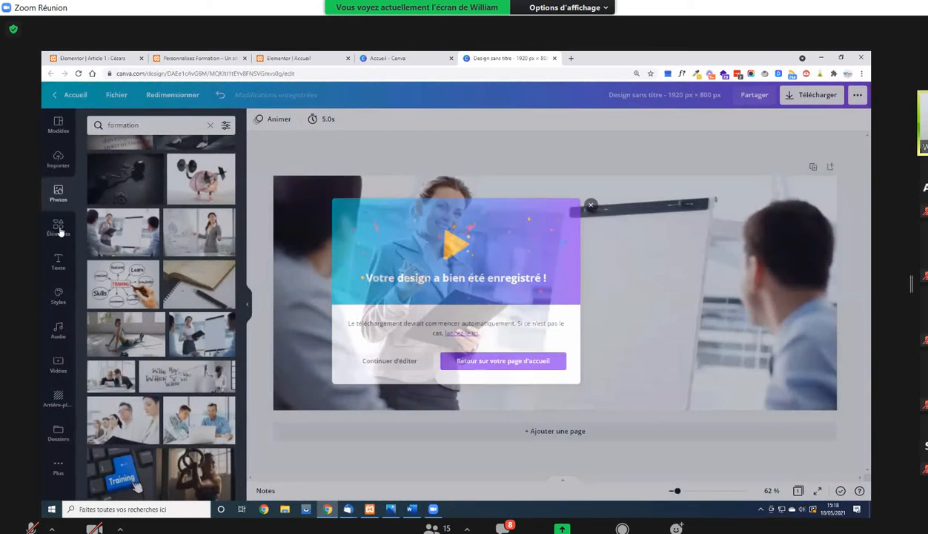
{"action": "left_click", "coordinate": [58, 231]}
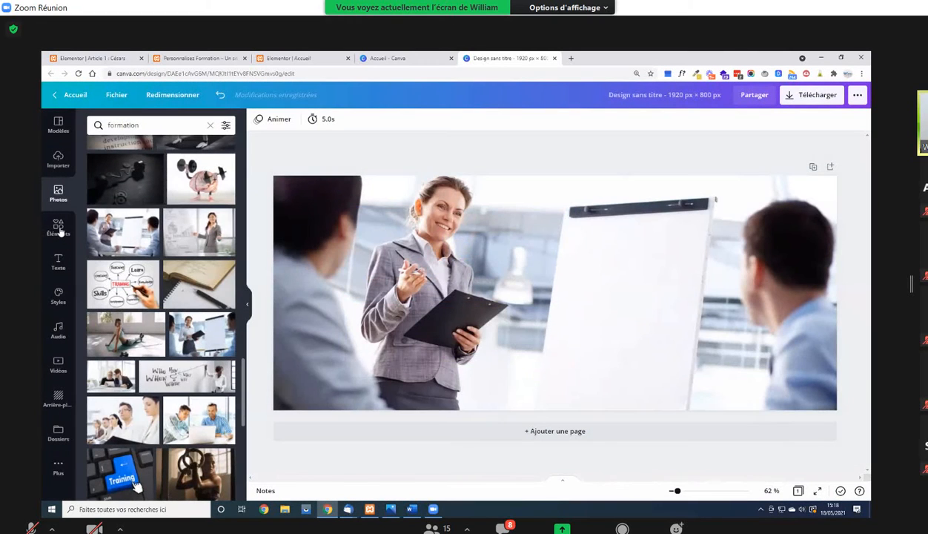
{"action": "left_click", "coordinate": [58, 232]}
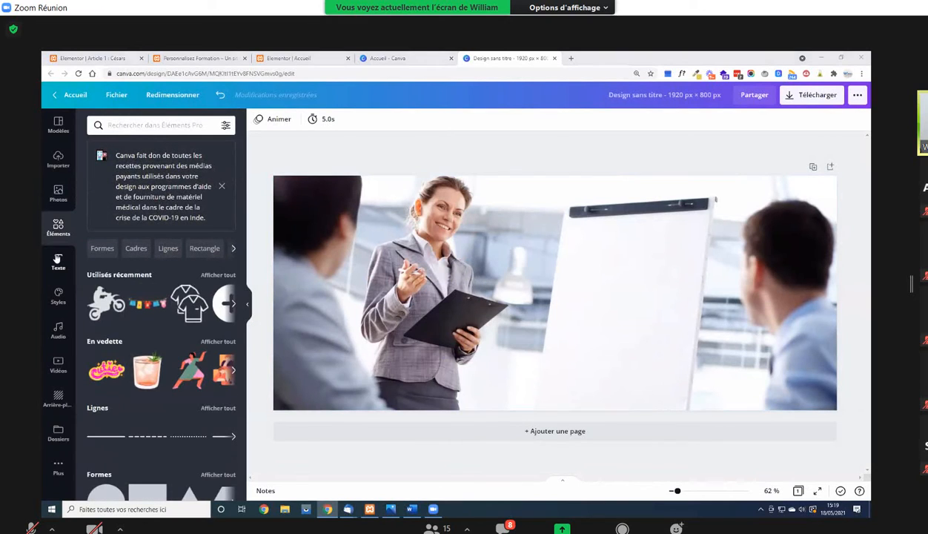
{"action": "scroll", "coordinate": [148, 356], "scroll_direction": "down", "scroll_amount": 2}
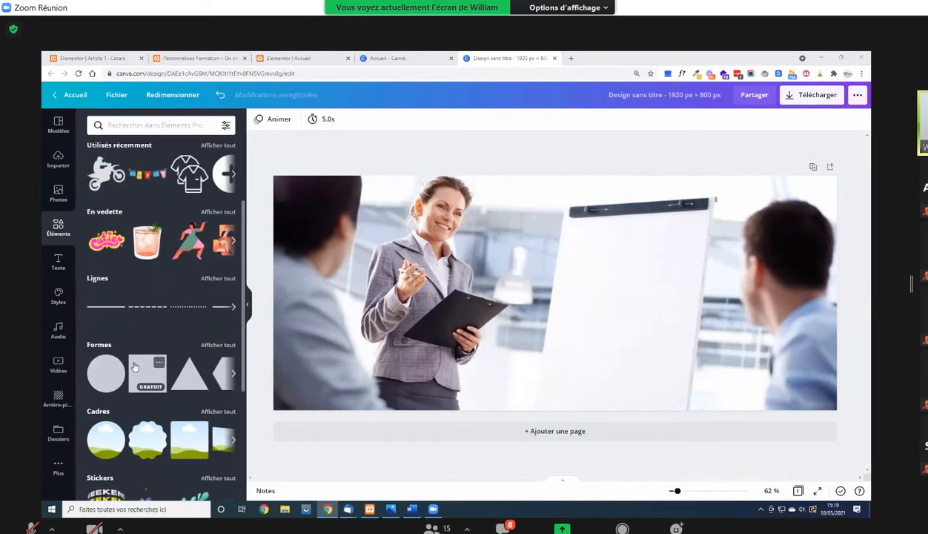
{"action": "left_click", "coordinate": [151, 377]}
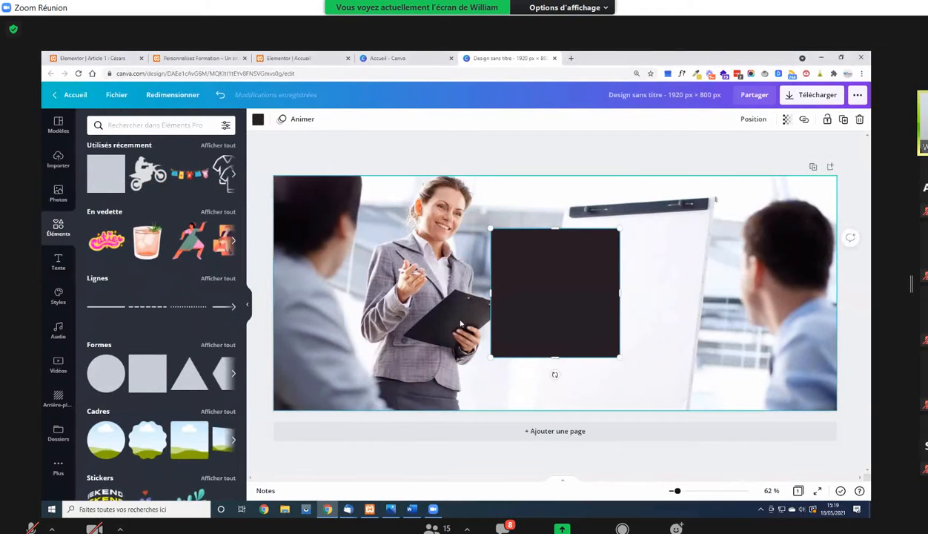
Stretch the dark square to cover the whole page and set its transparency to 72
{"action": "left_click_drag", "start_coordinate": [567, 298], "coordinate": [837, 240]}
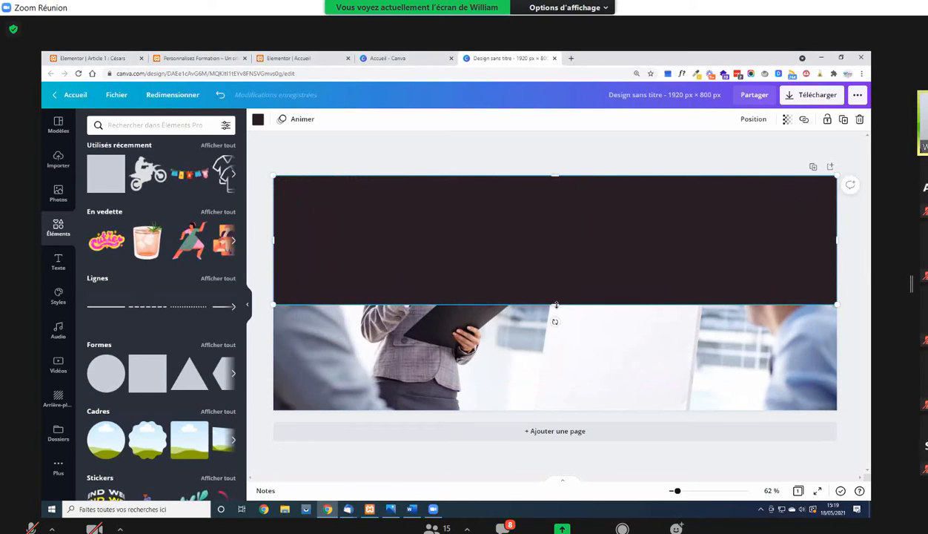
{"action": "left_click_drag", "start_coordinate": [556, 311], "coordinate": [548, 410]}
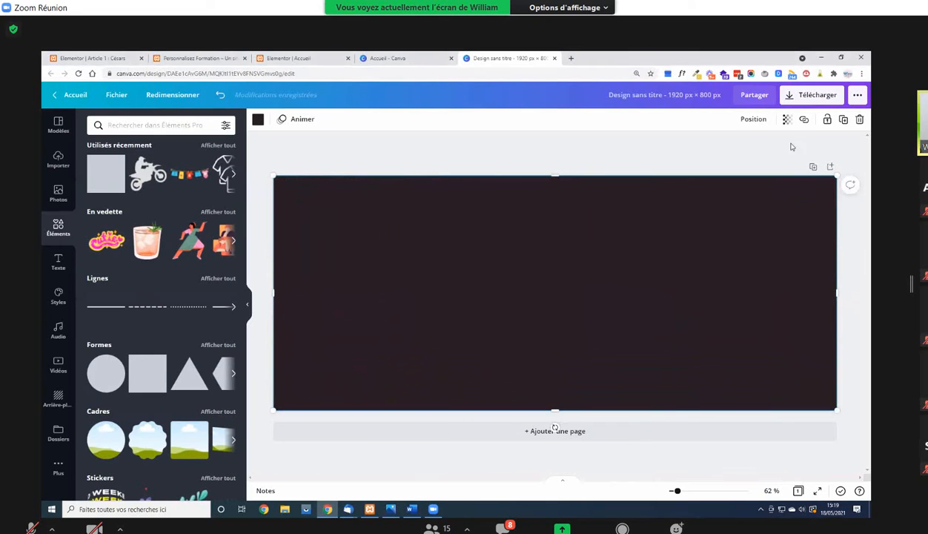
{"action": "left_click", "coordinate": [787, 121]}
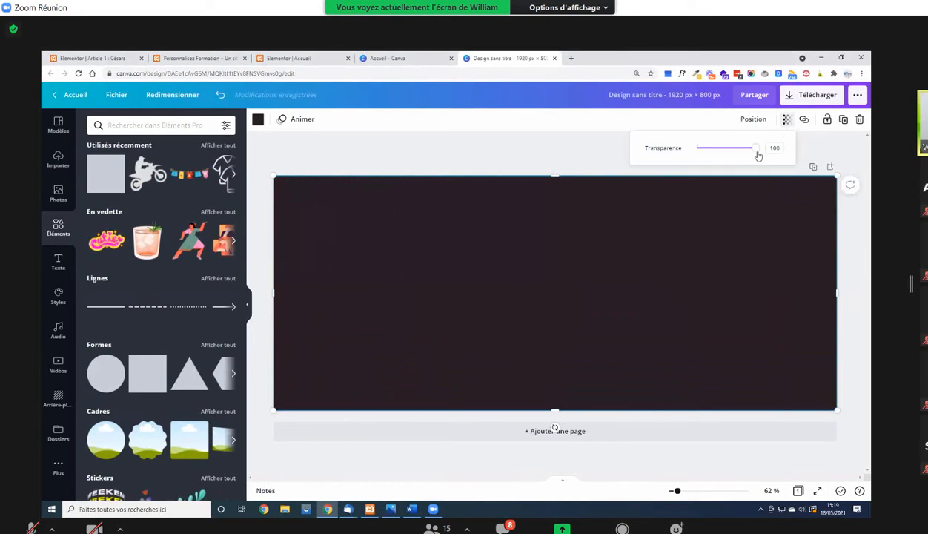
{"action": "left_click_drag", "start_coordinate": [758, 155], "coordinate": [740, 154]}
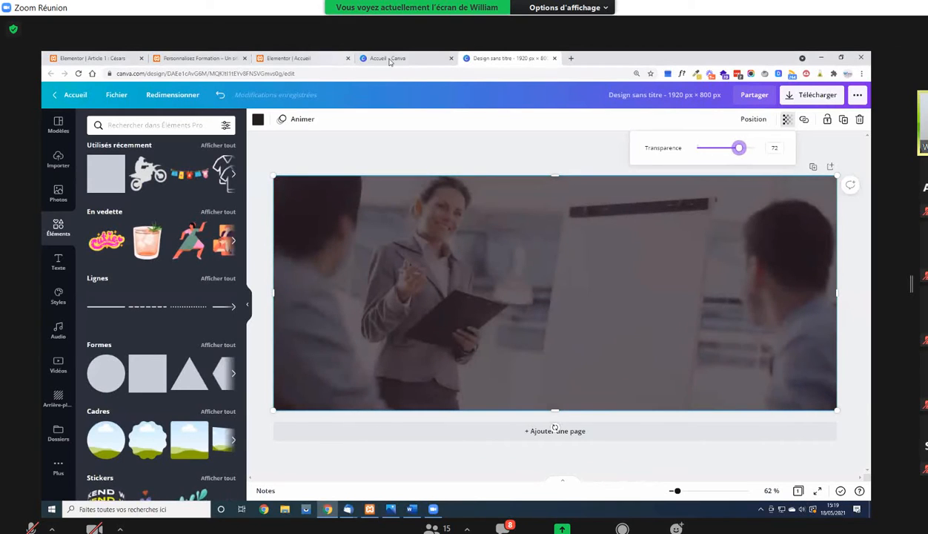
Switch to the Accueil page in Elementor and give the hero section a Classique background overlay in black
{"action": "left_click", "coordinate": [319, 58]}
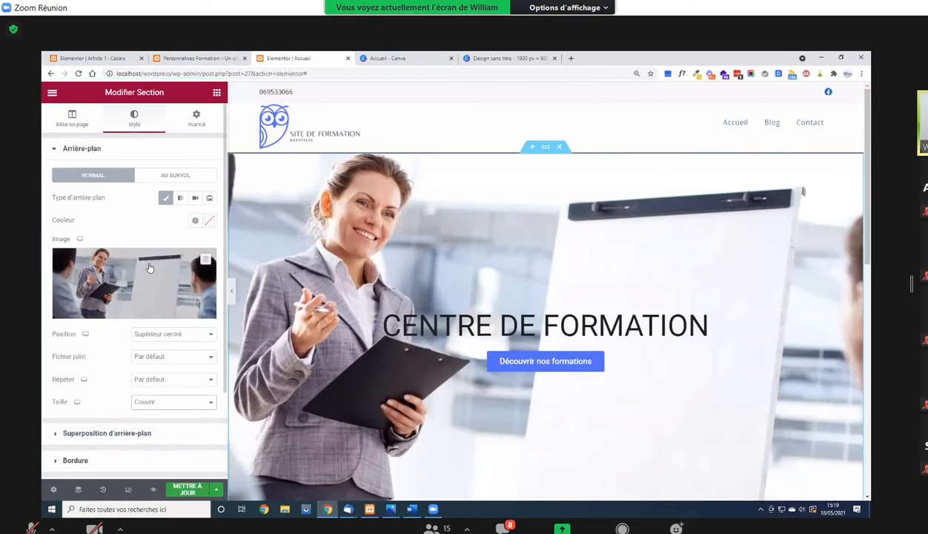
{"action": "scroll", "coordinate": [127, 296], "scroll_direction": "down", "scroll_amount": 3}
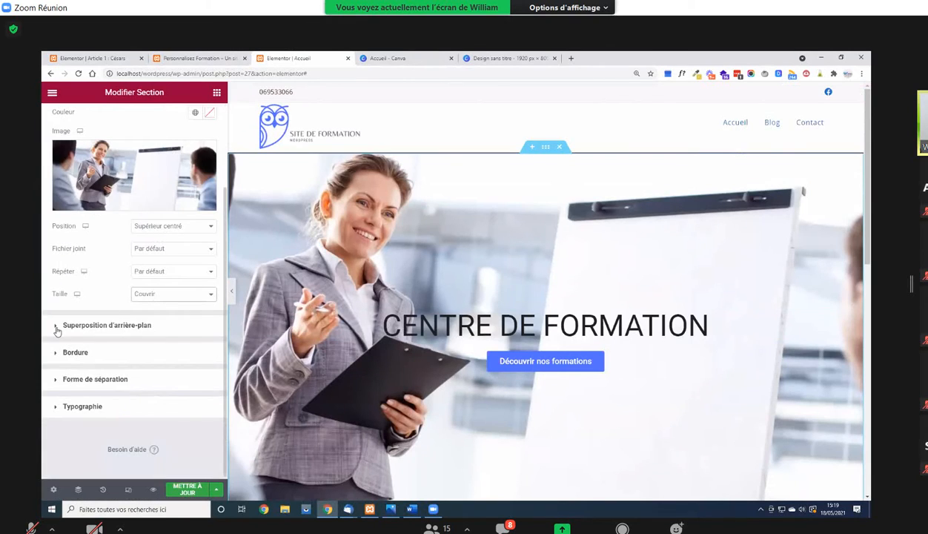
{"action": "left_click", "coordinate": [56, 327]}
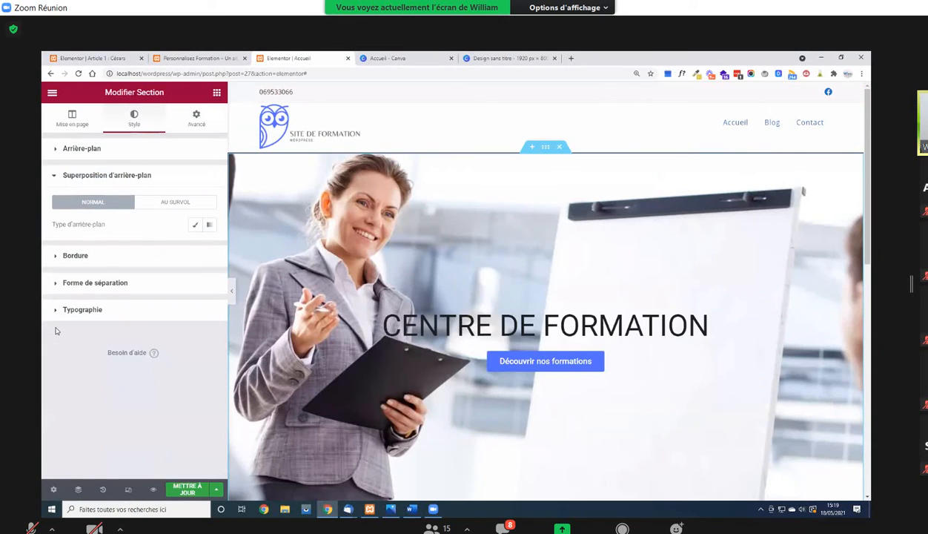
{"action": "left_click", "coordinate": [195, 228]}
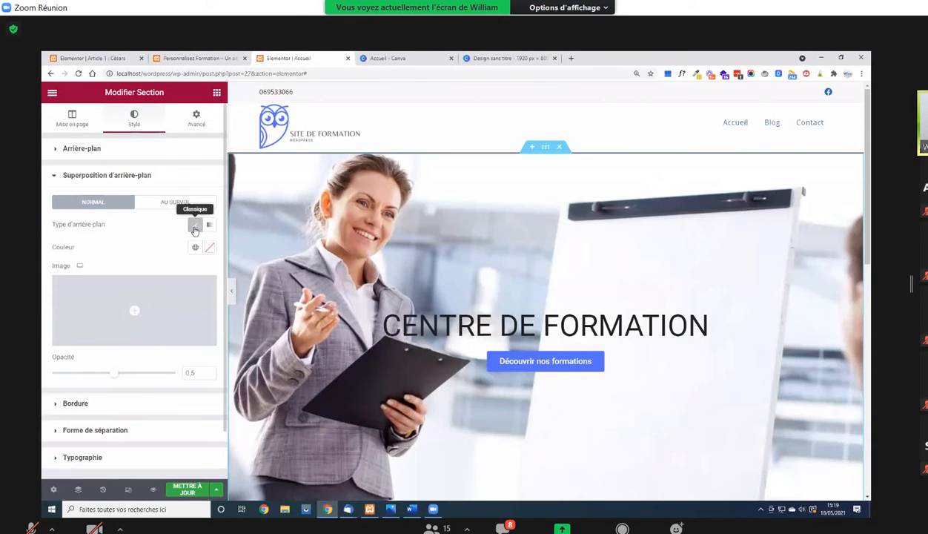
{"action": "left_click", "coordinate": [210, 248]}
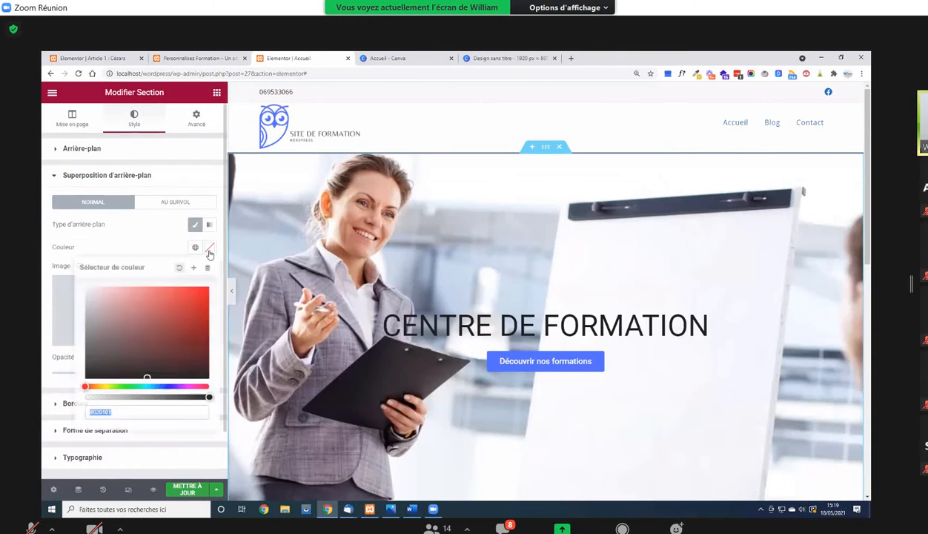
{"action": "left_click", "coordinate": [121, 336]}
{"action": "left_click_drag", "start_coordinate": [120, 335], "coordinate": [81, 433]}
{"action": "left_click", "coordinate": [136, 245]}
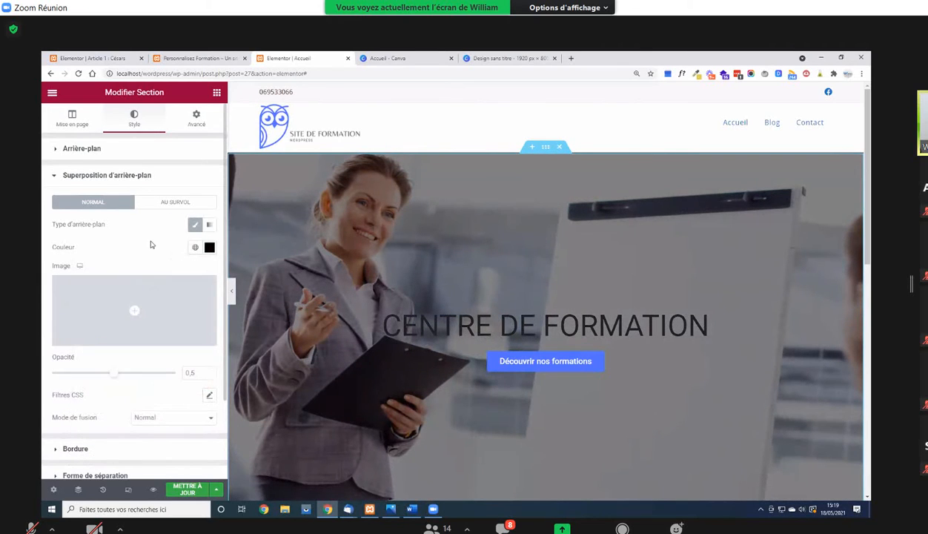
Change the hero section's background overlay colour to white, #FFFFFF
{"action": "left_click", "coordinate": [210, 247]}
{"action": "left_click_drag", "start_coordinate": [120, 320], "coordinate": [73, 287]}
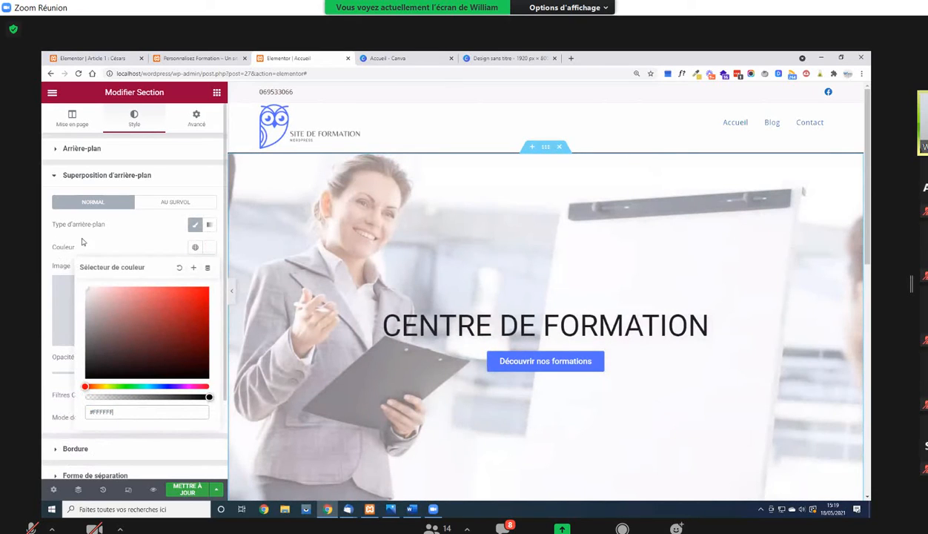
{"action": "left_click", "coordinate": [137, 243]}
Adjust the opacity of the hero section's background overlay to 0,67
{"action": "scroll", "coordinate": [128, 338], "scroll_direction": "down", "scroll_amount": 2}
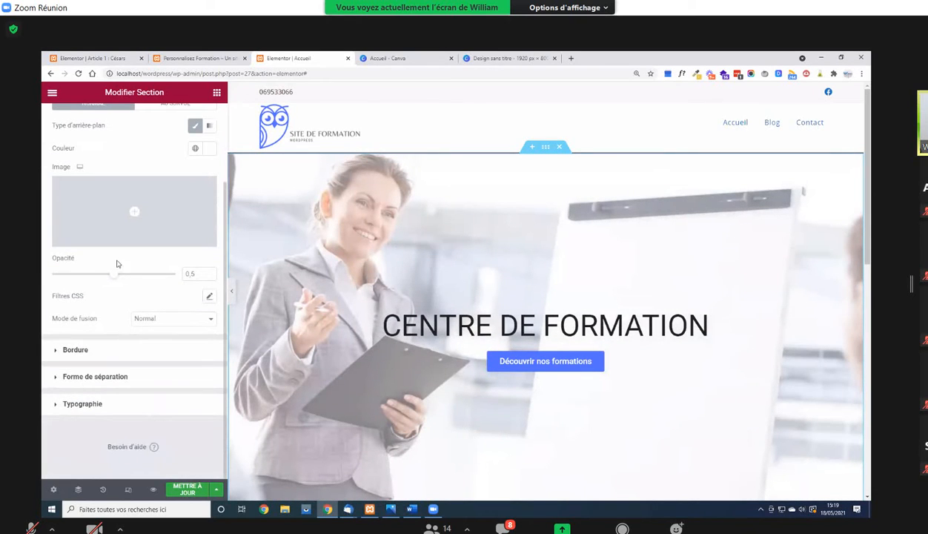
{"action": "left_click_drag", "start_coordinate": [115, 277], "coordinate": [129, 277]}
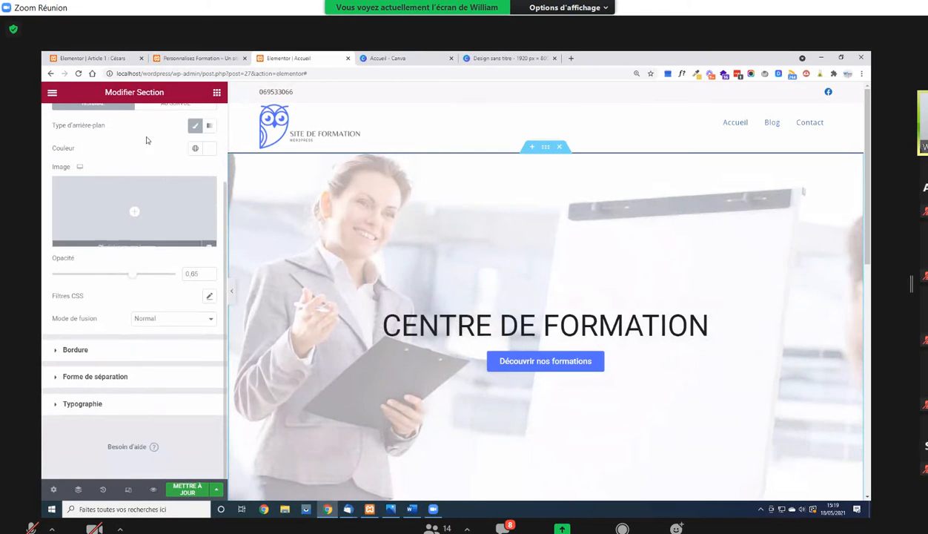
{"action": "scroll", "coordinate": [602, 306], "scroll_direction": "down", "scroll_amount": 3}
{"action": "scroll", "coordinate": [590, 305], "scroll_direction": "up", "scroll_amount": 2}
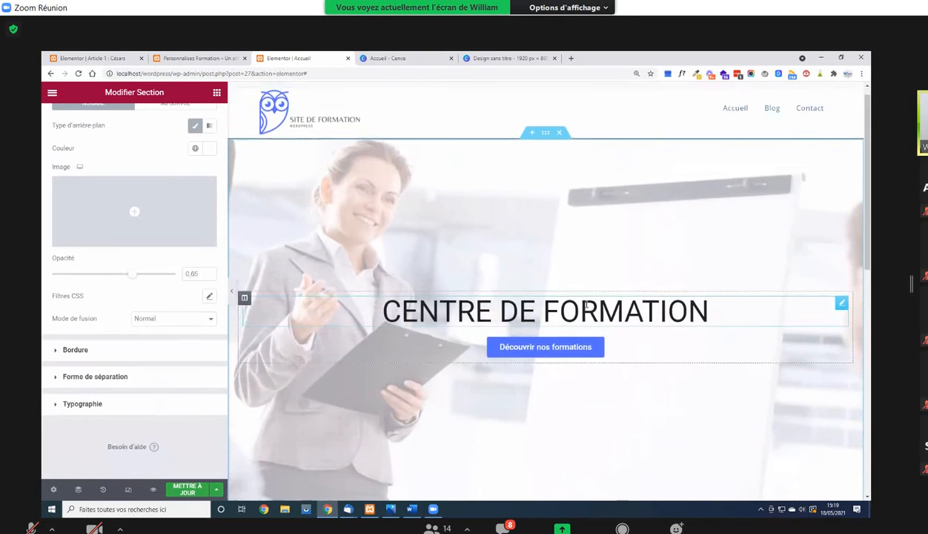
{"action": "scroll", "coordinate": [588, 303], "scroll_direction": "down", "scroll_amount": 1}
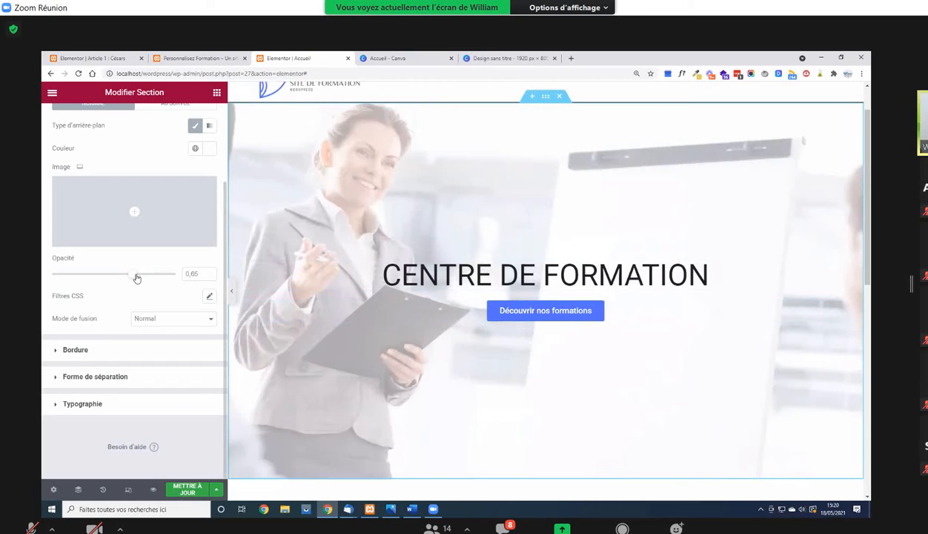
{"action": "mouse_move", "coordinate": [134, 277]}
{"action": "left_mouse_down"}
{"action": "mouse_move", "coordinate": [148, 277]}
{"action": "mouse_move", "coordinate": [136, 277]}
{"action": "left_mouse_up"}
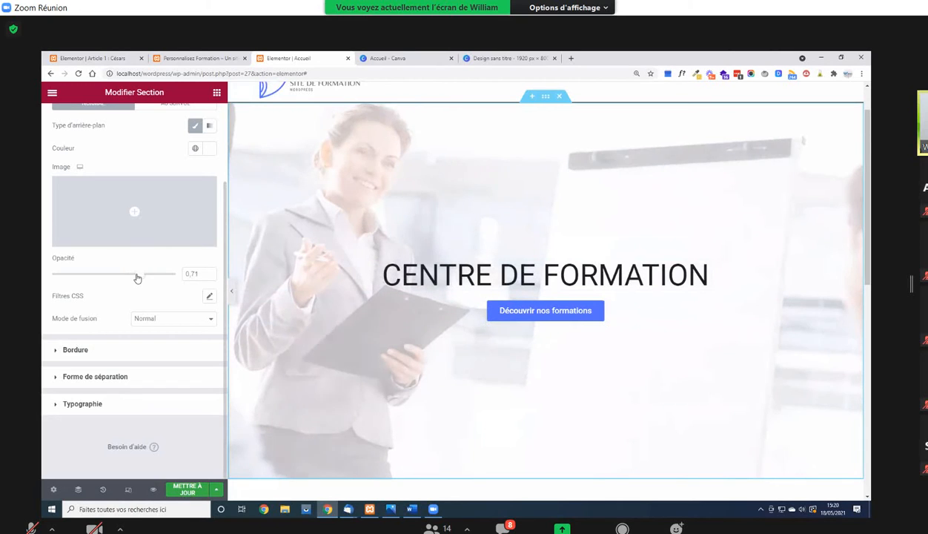
{"action": "scroll", "coordinate": [384, 341], "scroll_direction": "up", "scroll_amount": 1}
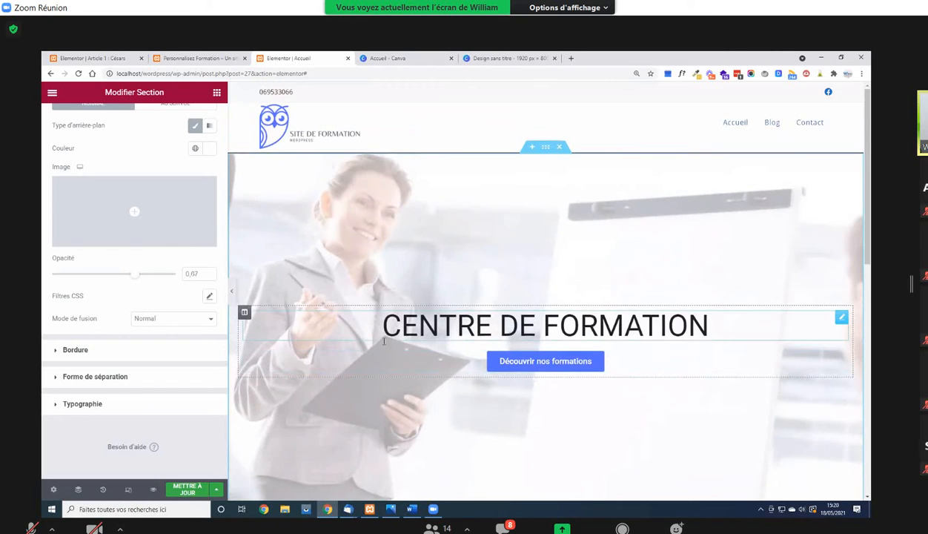
Set the text colour of the CENTRE DE FORMATION heading to white, #FFFFFF
{"action": "left_click", "coordinate": [470, 328]}
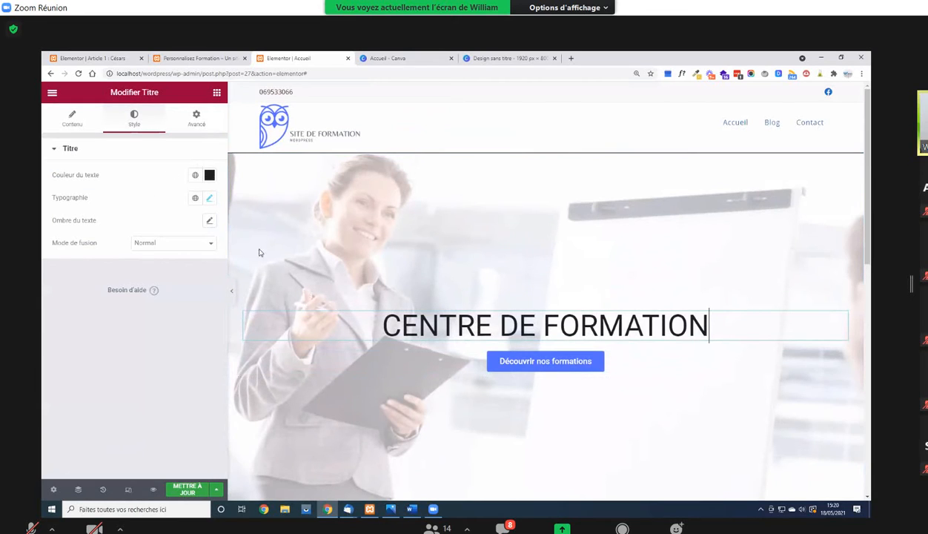
{"action": "left_click", "coordinate": [209, 176]}
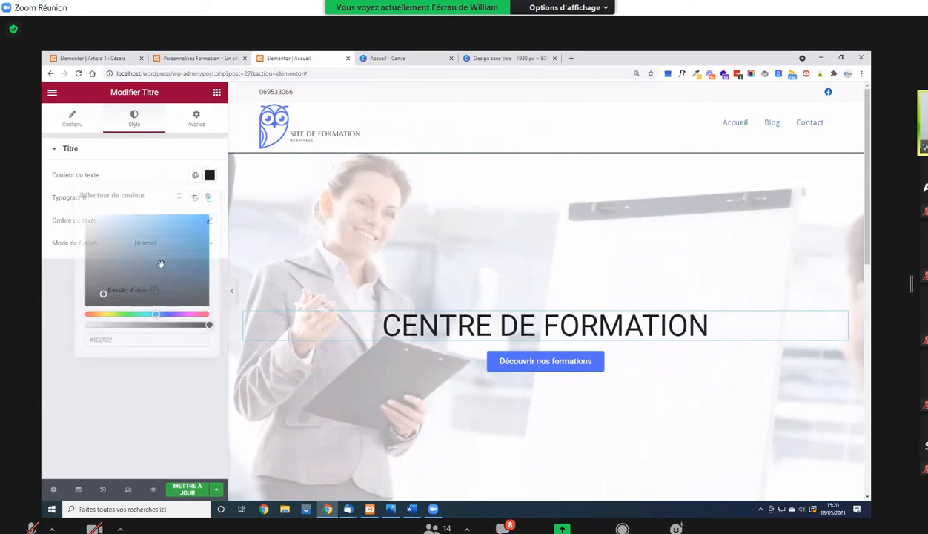
{"action": "left_click_drag", "start_coordinate": [125, 270], "coordinate": [59, 198]}
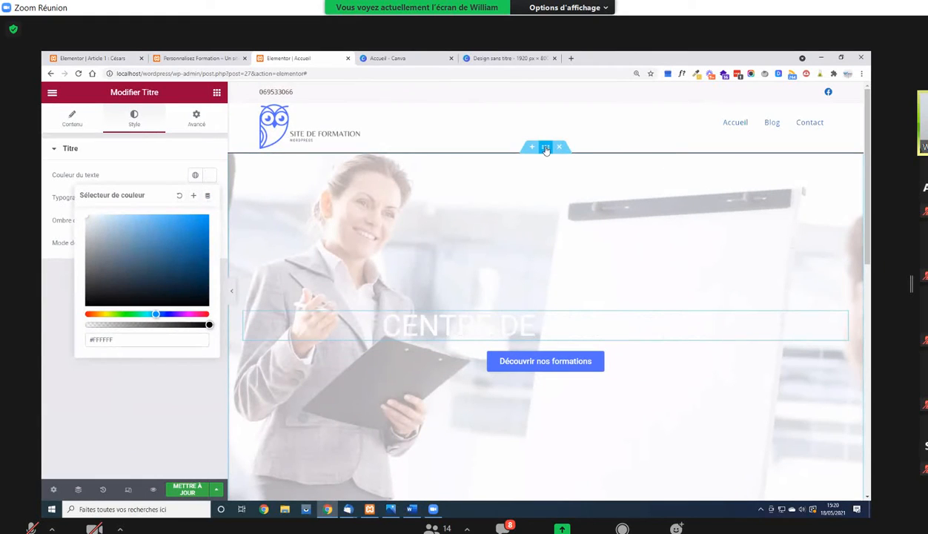
Set the hero section's background overlay colour to dark grey, #242424
{"action": "scroll", "coordinate": [138, 387], "scroll_direction": "down", "scroll_amount": 3}
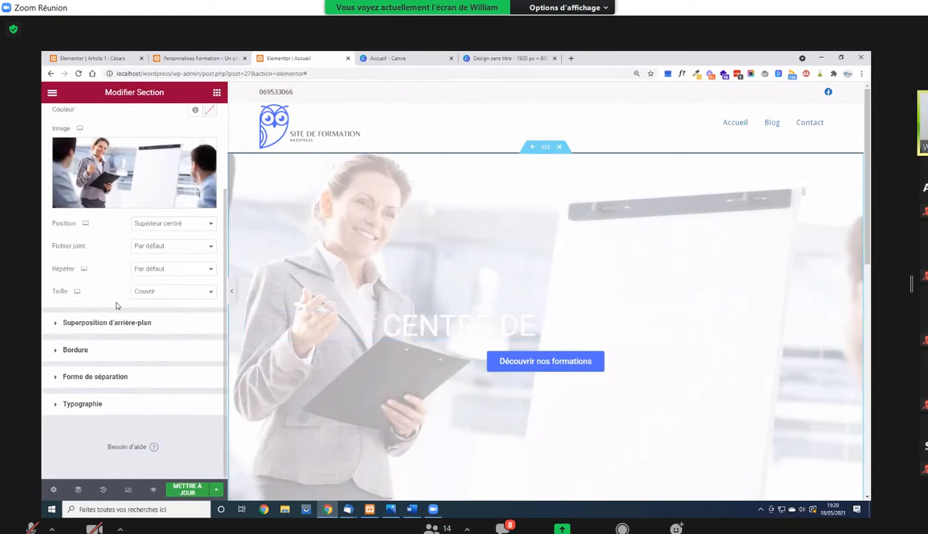
{"action": "left_click", "coordinate": [122, 330]}
{"action": "left_click", "coordinate": [195, 224]}
{"action": "left_click", "coordinate": [209, 247]}
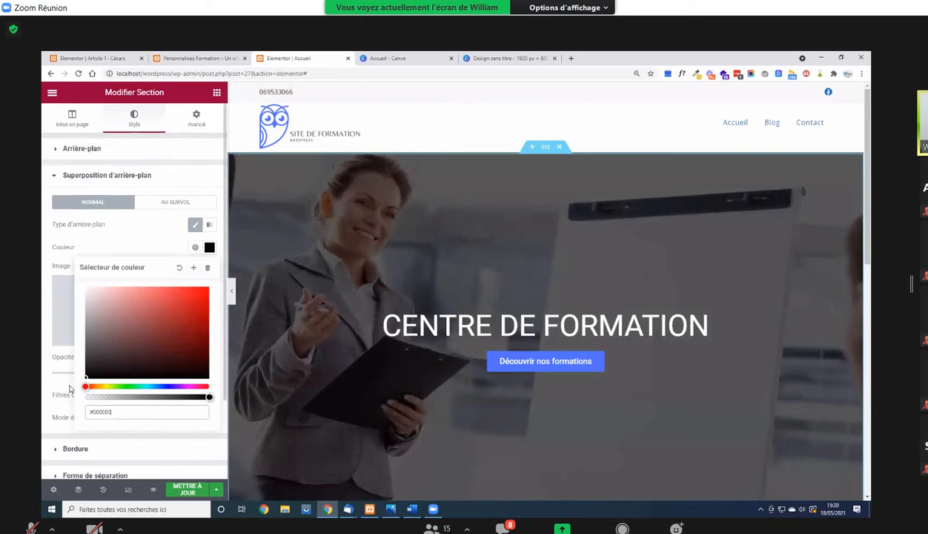
{"action": "left_click_drag", "start_coordinate": [71, 380], "coordinate": [51, 369]}
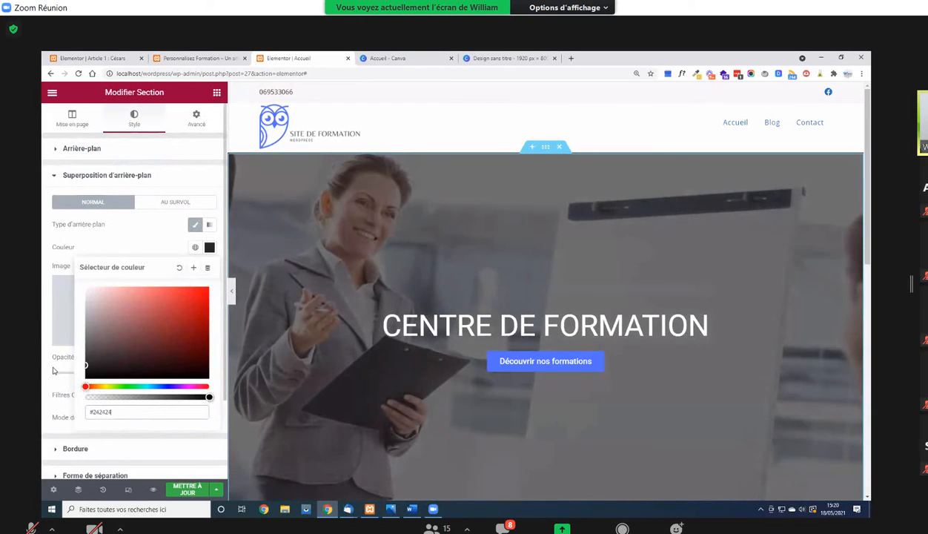
Update the page, preview the hero section without the editing panel and bring the panel back
{"action": "scroll", "coordinate": [529, 287], "scroll_direction": "down", "scroll_amount": 2}
{"action": "left_click", "coordinate": [209, 483]}
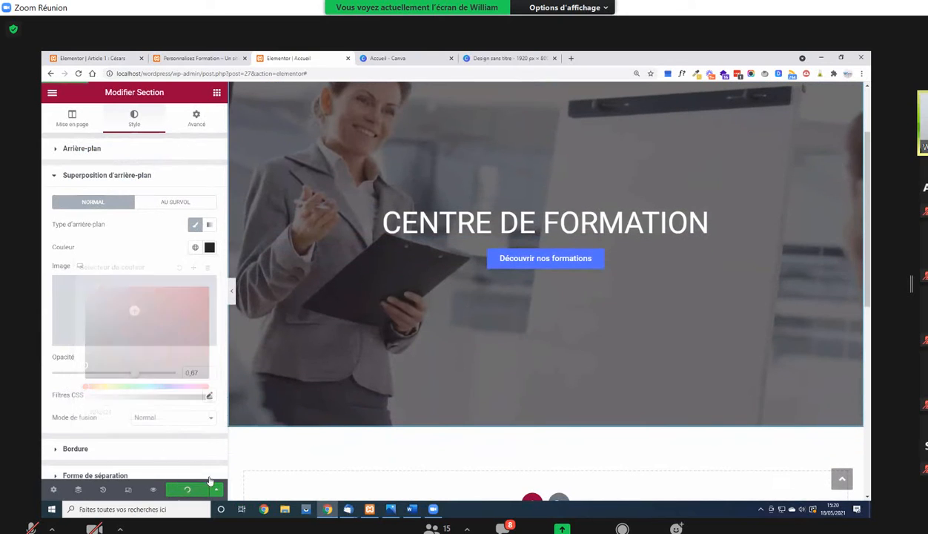
{"action": "left_click", "coordinate": [234, 291]}
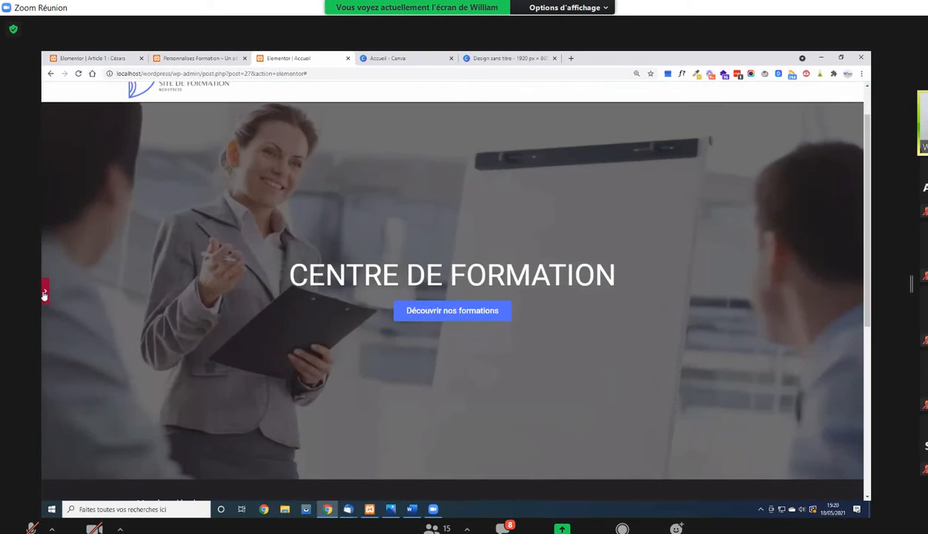
{"action": "left_click", "coordinate": [45, 293]}
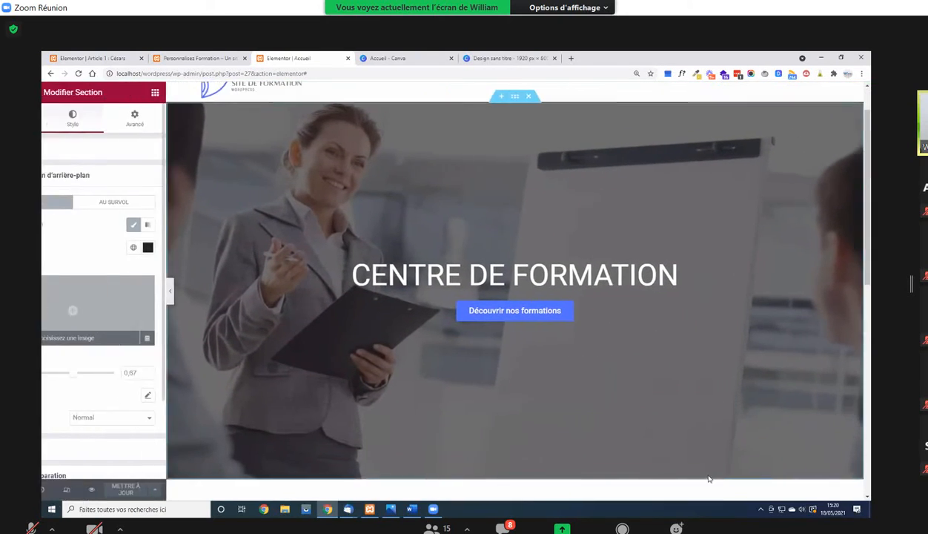
Add a section with three equal columns below the hero and place a Boîte d'icône widget in its first column
{"action": "scroll", "coordinate": [534, 401], "scroll_direction": "down", "scroll_amount": 3}
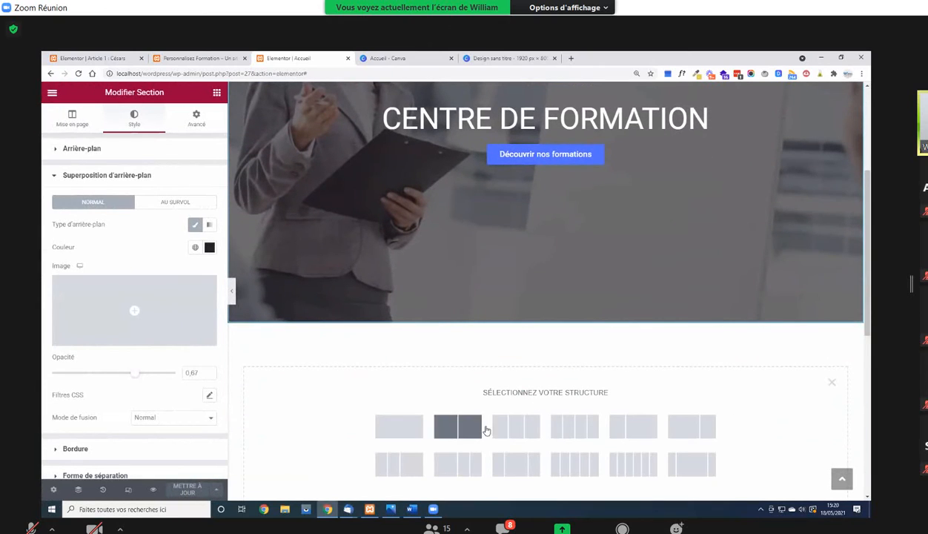
{"action": "left_click", "coordinate": [516, 426]}
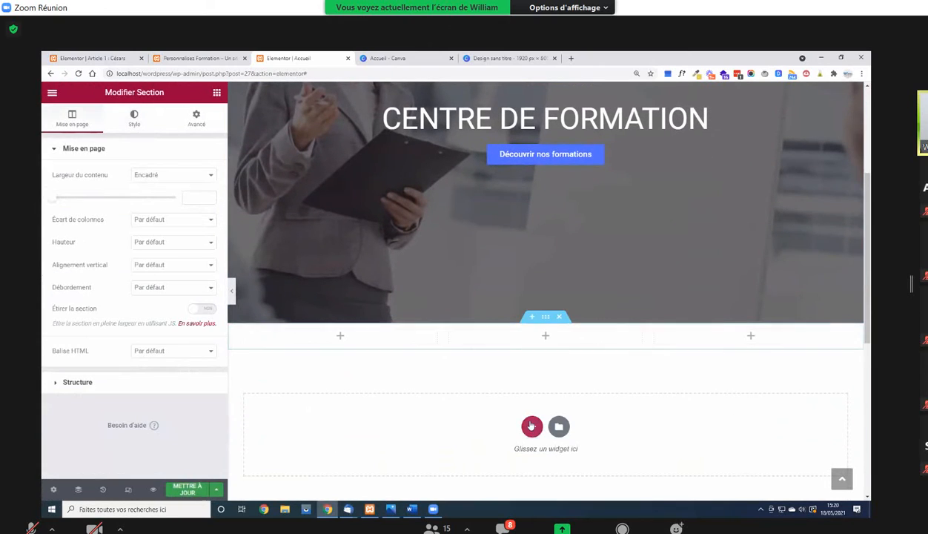
{"action": "left_click", "coordinate": [217, 92]}
{"action": "scroll", "coordinate": [180, 345], "scroll_direction": "down", "scroll_amount": 12}
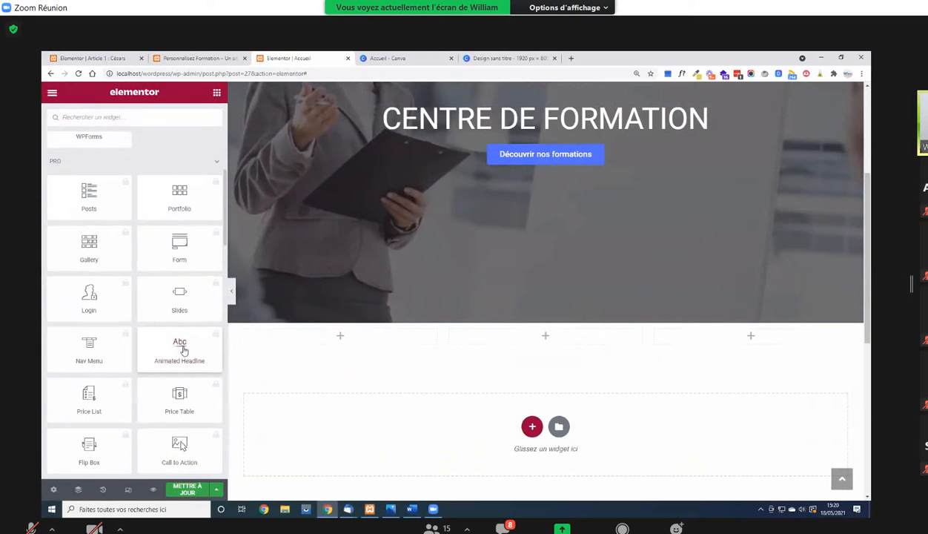
{"action": "scroll", "coordinate": [187, 347], "scroll_direction": "down", "scroll_amount": 2}
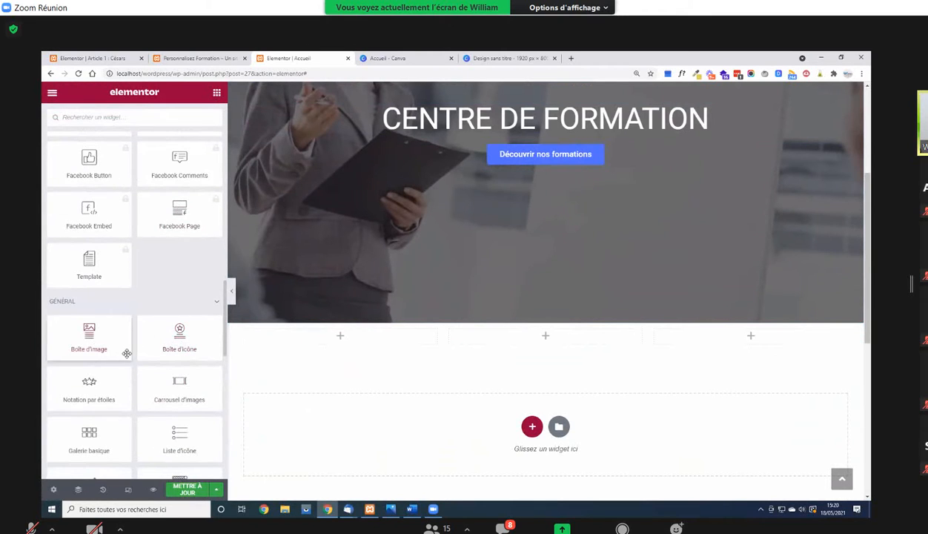
{"action": "left_click_drag", "start_coordinate": [152, 343], "coordinate": [349, 341]}
Search the icon library for "gra" and insert the graduation cap as the icon box's icon
{"action": "left_click", "coordinate": [141, 200]}
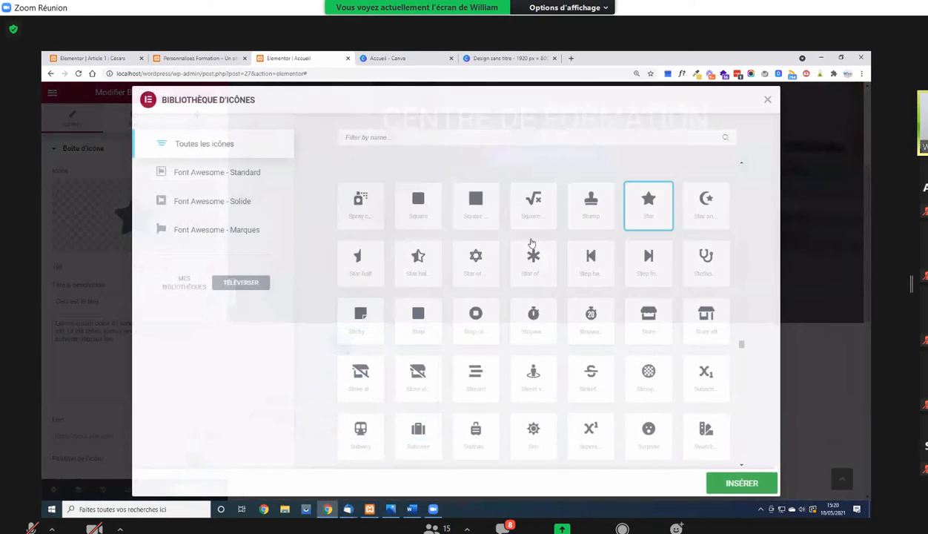
{"action": "scroll", "coordinate": [416, 137], "scroll_direction": "up", "scroll_amount": 3}
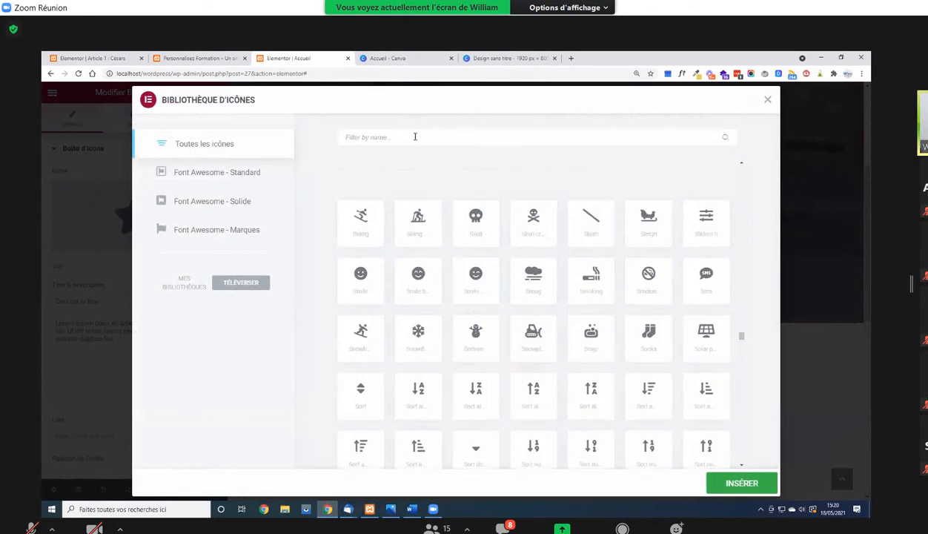
{"action": "left_click", "coordinate": [415, 136]}
{"action": "type", "text": "gra"}
{"action": "left_click", "coordinate": [420, 206]}
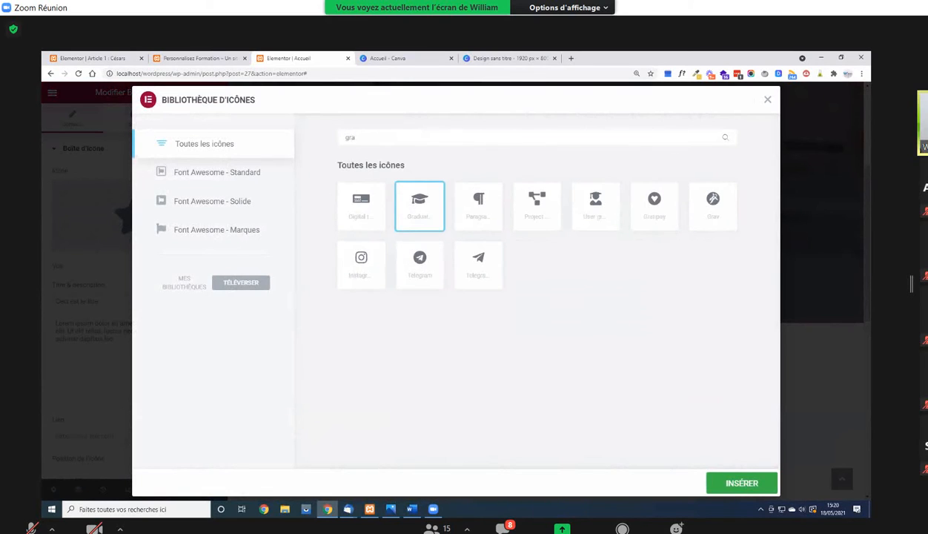
{"action": "left_click", "coordinate": [751, 490]}
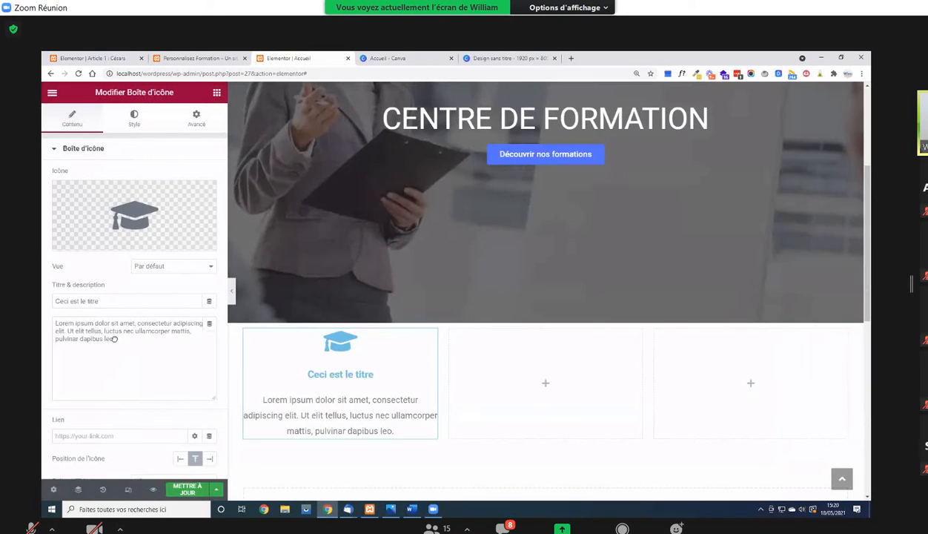
Set the main colour of the graduation cap icon to yellow-green, #CFE46E
{"action": "left_click", "coordinate": [134, 117]}
{"action": "left_click", "coordinate": [209, 197]}
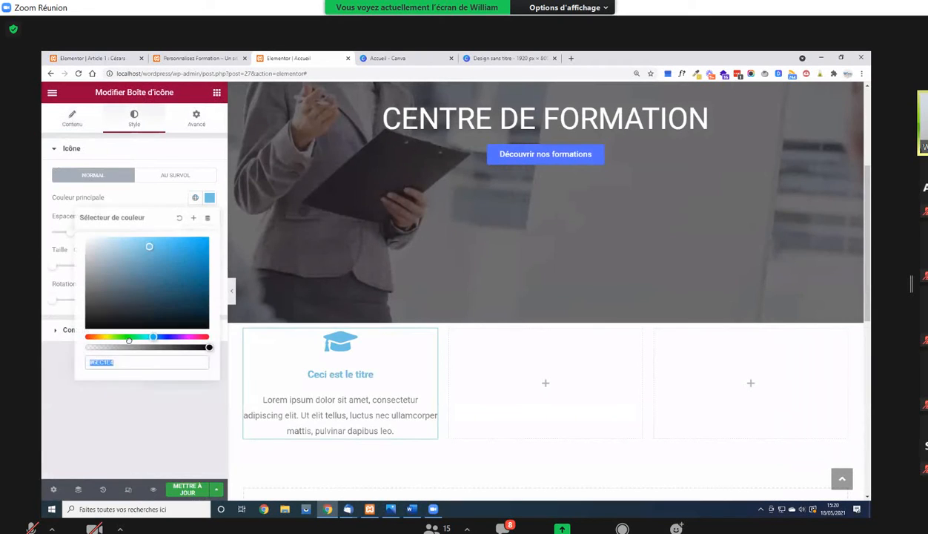
{"action": "left_click_drag", "start_coordinate": [123, 339], "coordinate": [110, 337]}
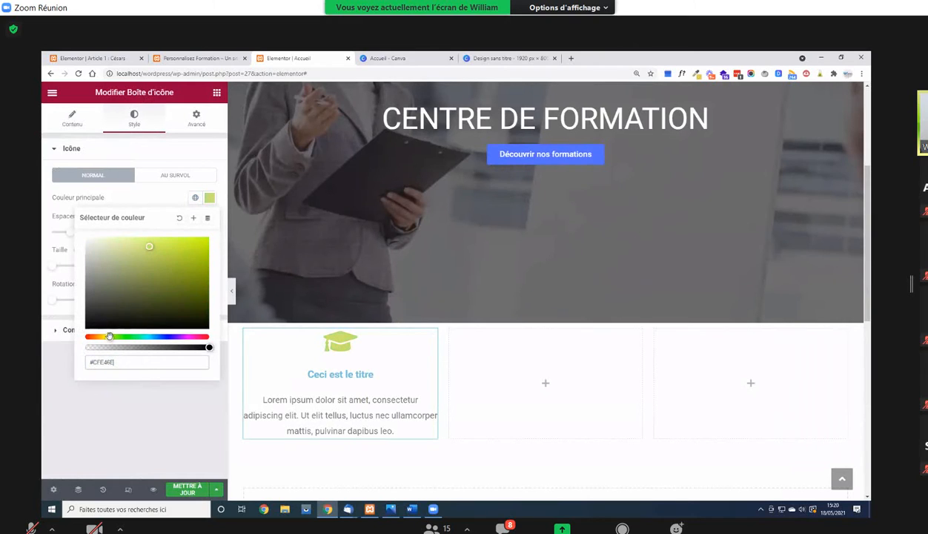
{"action": "left_click", "coordinate": [264, 363]}
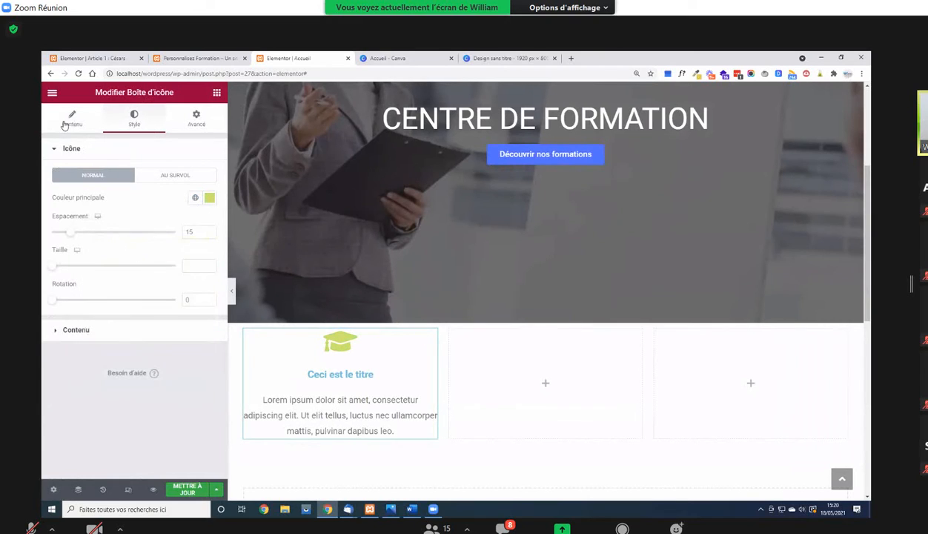
Clear the graduation cap icon box's description and set its title to "Certifiant"
{"action": "left_click", "coordinate": [66, 124]}
{"action": "triple_click", "coordinate": [118, 326]}
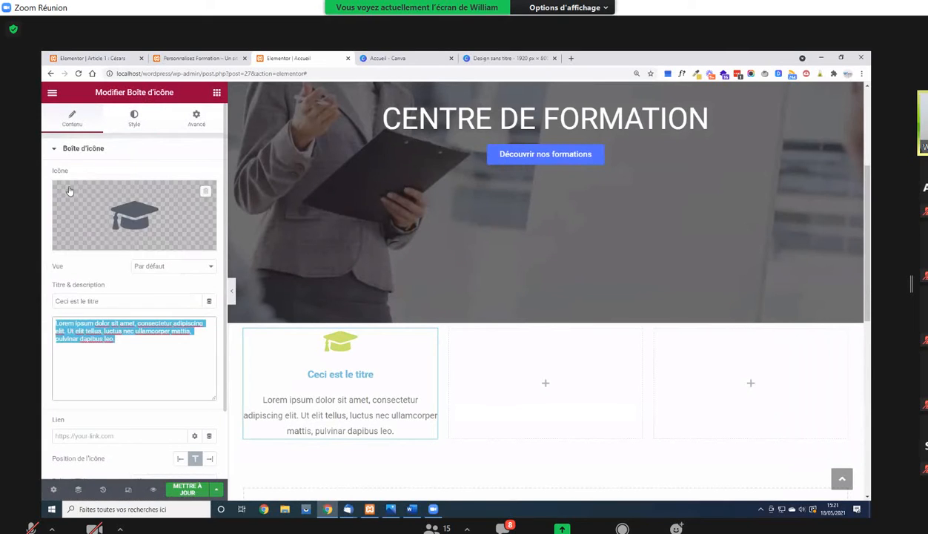
{"action": "key", "text": "BackSpace"}
{"action": "left_click_drag", "start_coordinate": [103, 301], "coordinate": [42, 295]}
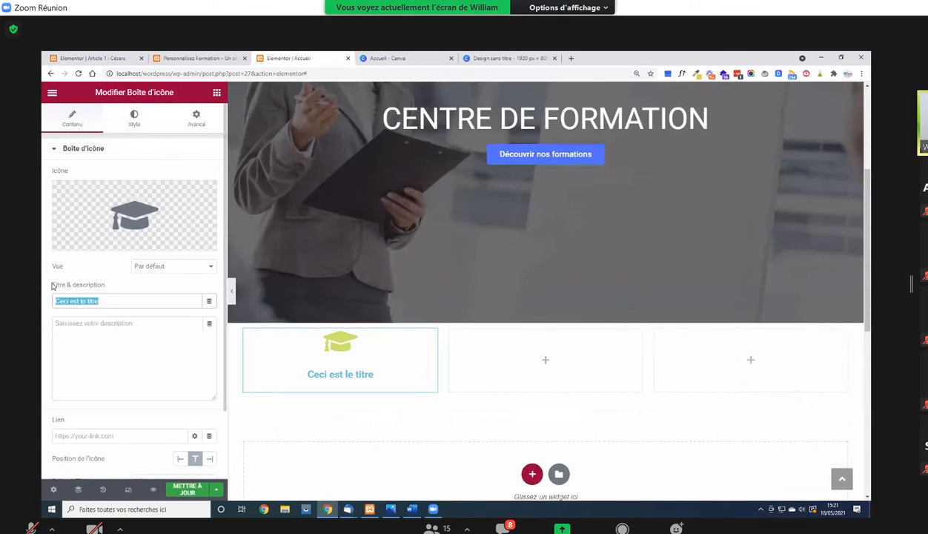
{"action": "type", "text": "Formation"}
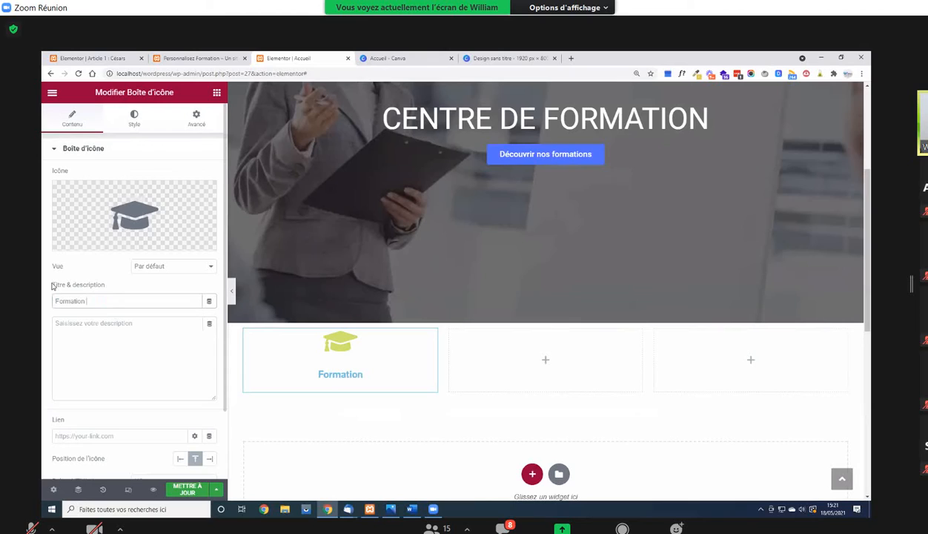
{"action": "type", "text": " cer"}
{"action": "key", "text": "BackSpace"}
{"action": "key", "text": "BackSpace"}
{"action": "key", "text": "BackSpace"}
{"action": "key", "text": "BackSpace"}
{"action": "key", "text": "BackSpace"}
{"action": "key", "text": "BackSpace"}
{"action": "key", "text": "BackSpace"}
{"action": "key", "text": "BackSpace"}
{"action": "key", "text": "BackSpace"}
{"action": "key", "text": "BackSpace"}
{"action": "key", "text": "BackSpace"}
{"action": "type", "text": "Certifiant"}
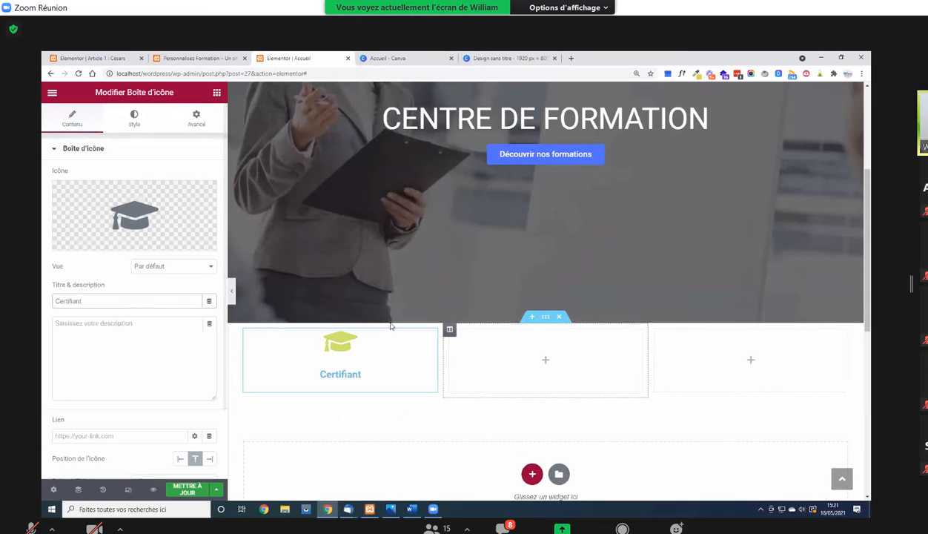
Set the icon box's title colour to dark grey, #666666
{"action": "left_click", "coordinate": [141, 126]}
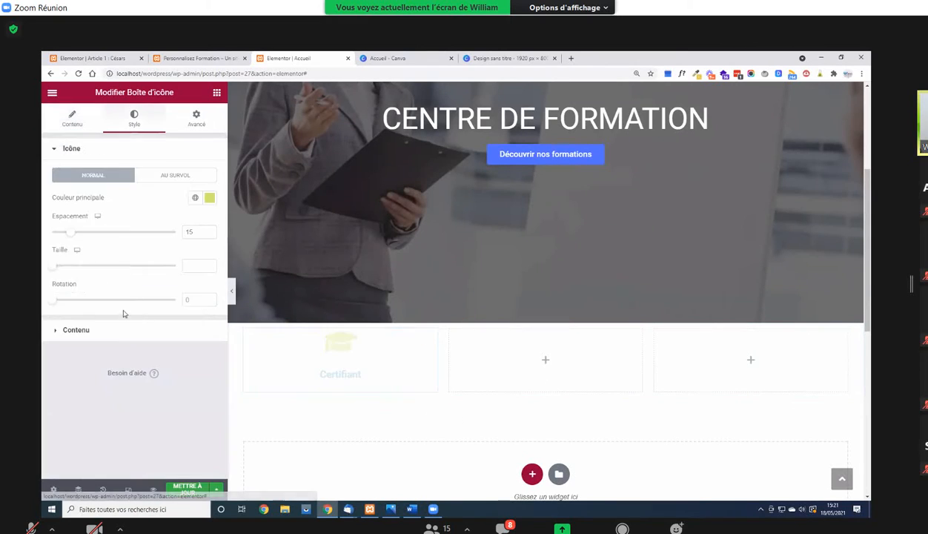
{"action": "left_click", "coordinate": [156, 335]}
{"action": "left_click", "coordinate": [210, 304]}
{"action": "left_click_drag", "start_coordinate": [89, 396], "coordinate": [84, 391]}
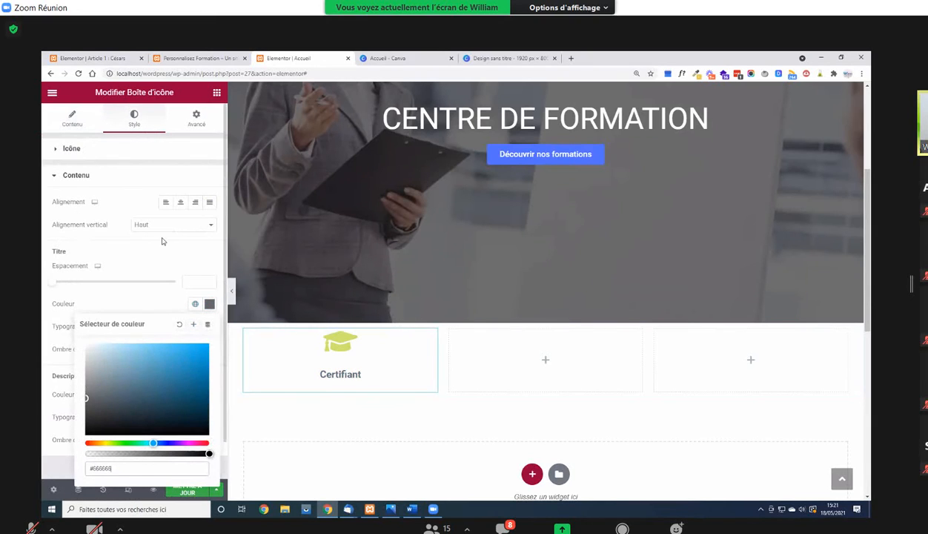
{"action": "left_click", "coordinate": [74, 400]}
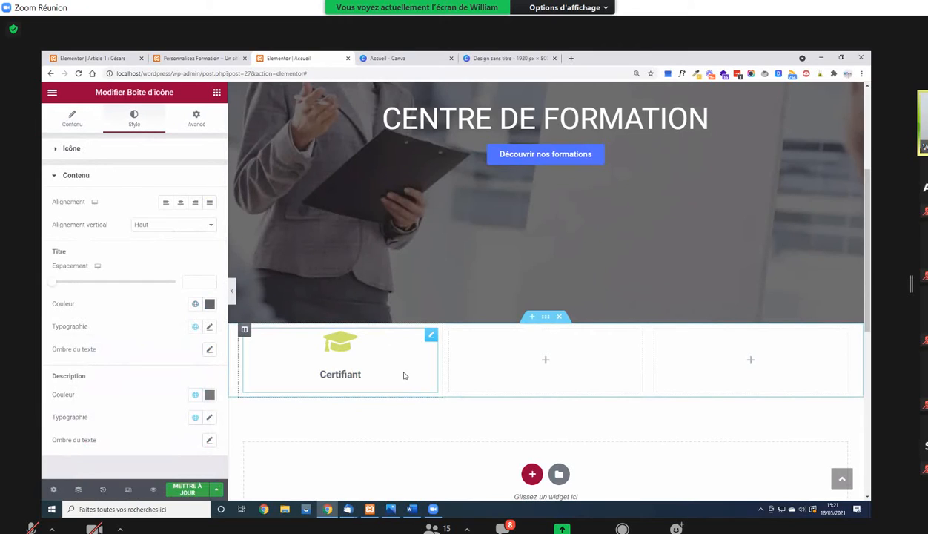
Give the icon box's description a text shadow with a blur of 31
{"action": "left_click", "coordinate": [208, 441]}
{"action": "scroll", "coordinate": [149, 431], "scroll_direction": "down", "scroll_amount": 1}
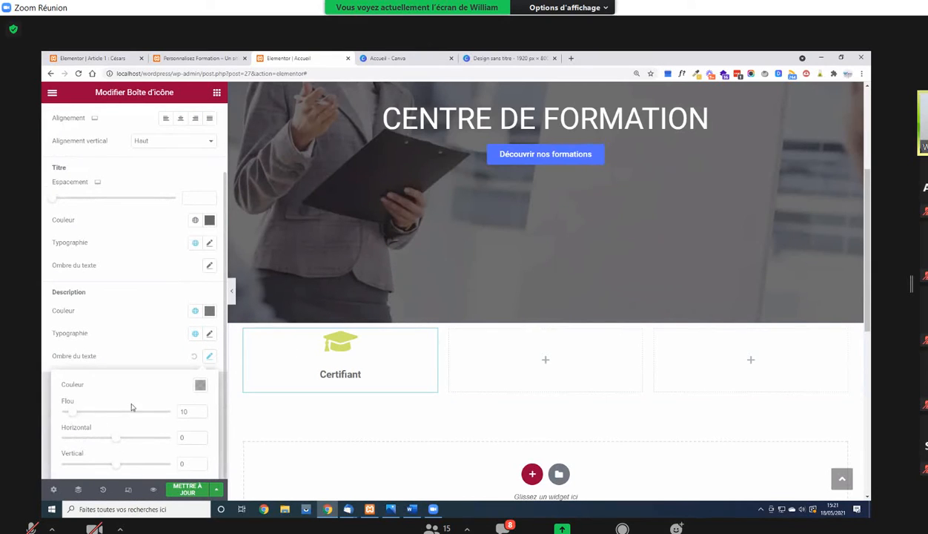
{"action": "left_click", "coordinate": [200, 386]}
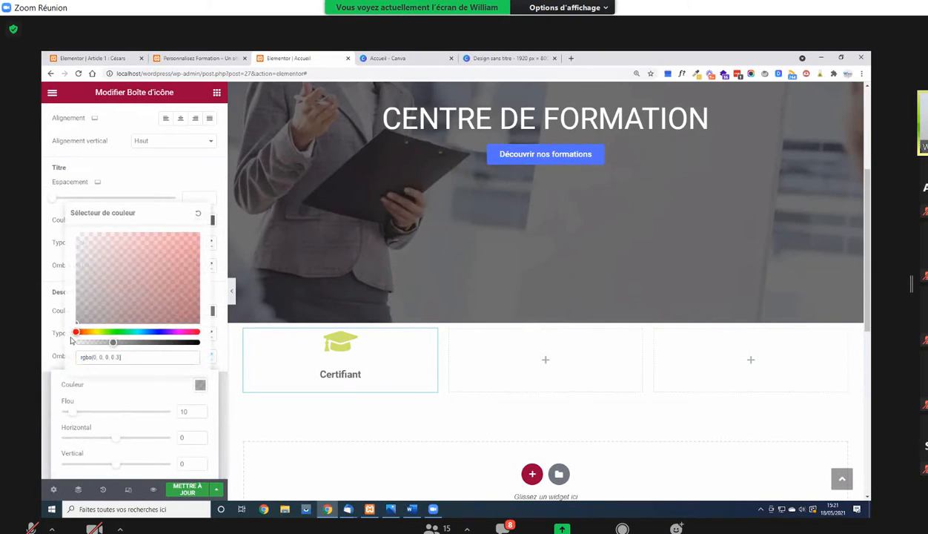
{"action": "left_click_drag", "start_coordinate": [77, 416], "coordinate": [92, 416]}
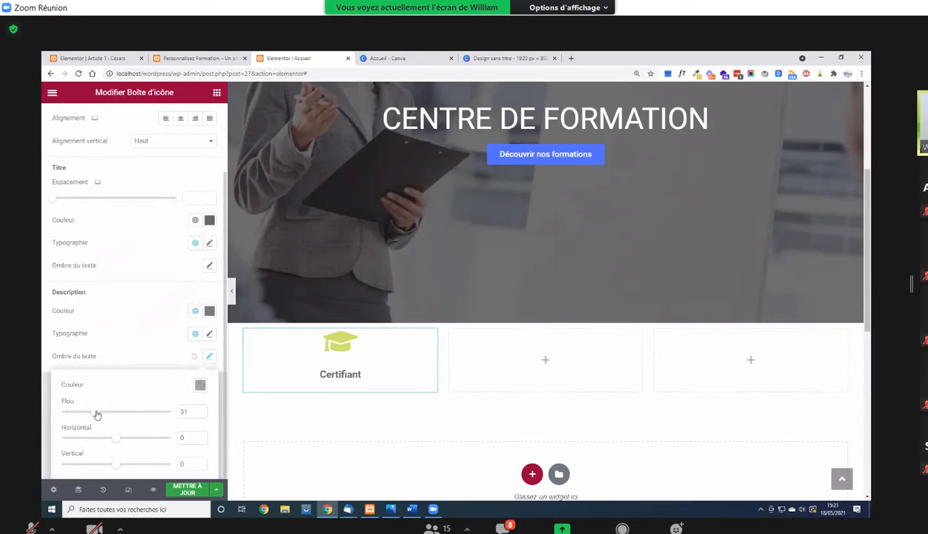
{"action": "left_click", "coordinate": [149, 342]}
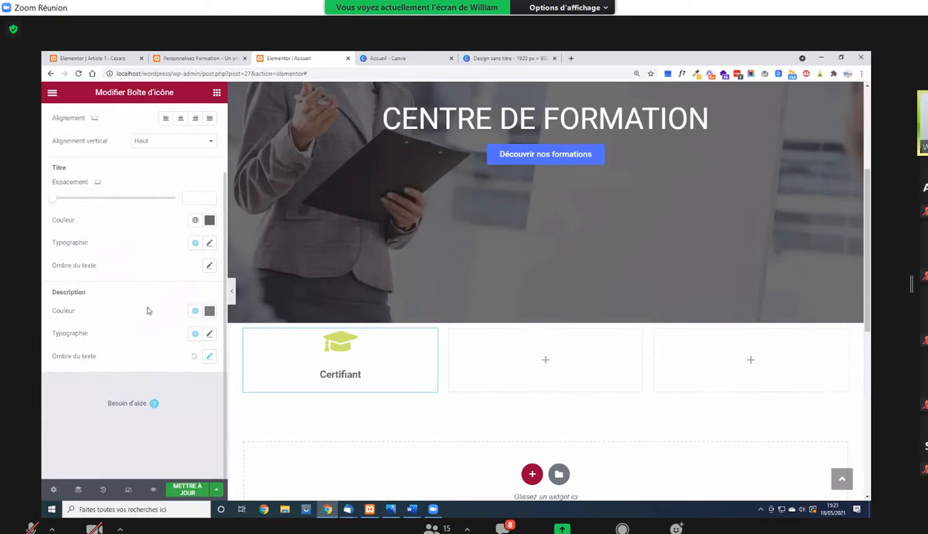
{"action": "left_click", "coordinate": [210, 267]}
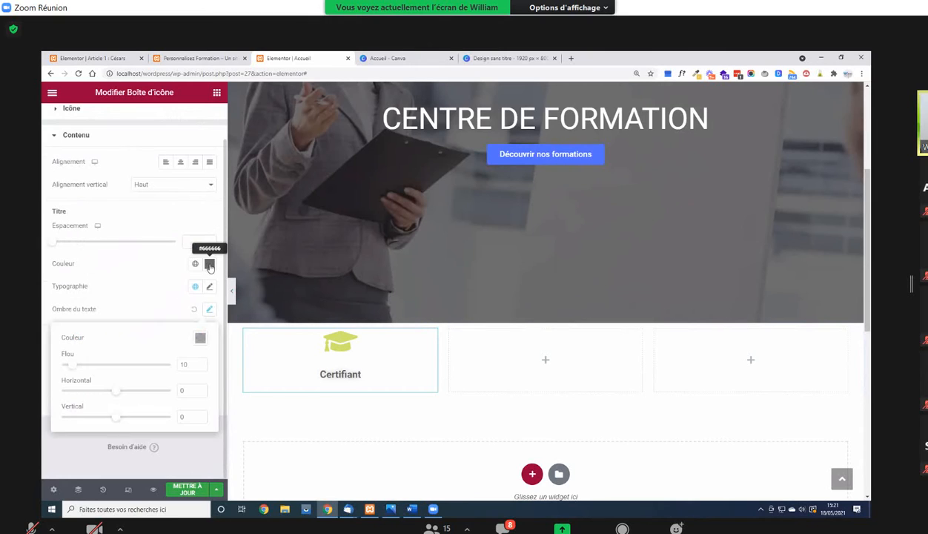
{"action": "left_click", "coordinate": [209, 264]}
{"action": "left_click", "coordinate": [59, 238]}
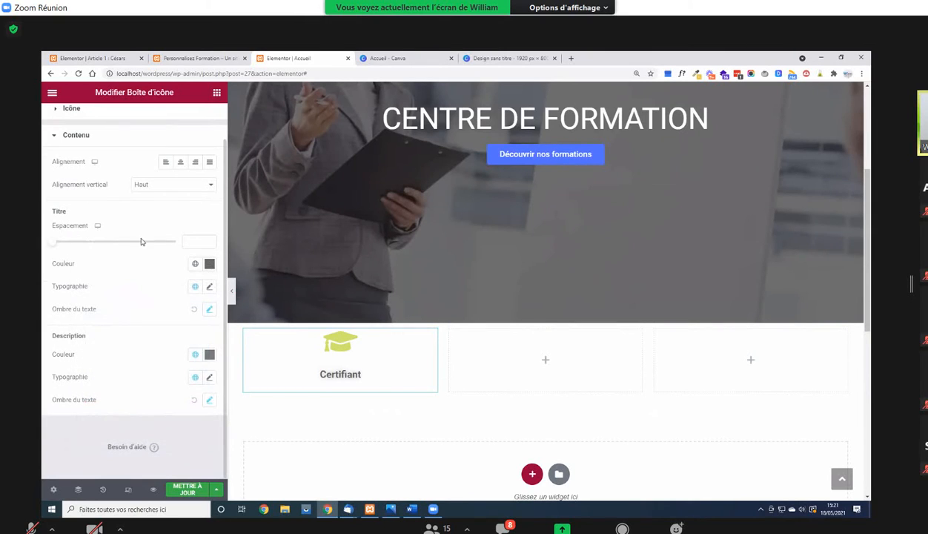
{"action": "left_click", "coordinate": [194, 309]}
{"action": "scroll", "coordinate": [169, 336], "scroll_direction": "up", "scroll_amount": 1}
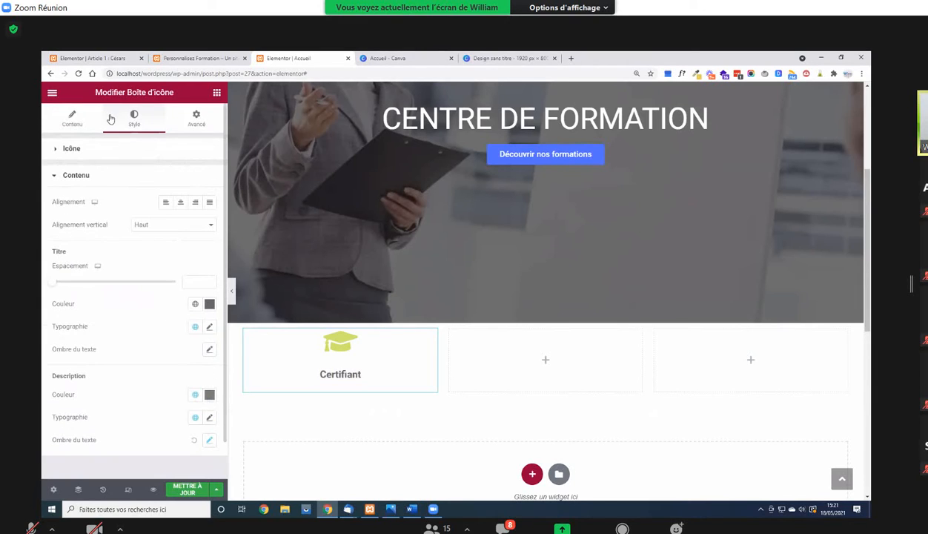
{"action": "left_click", "coordinate": [197, 121]}
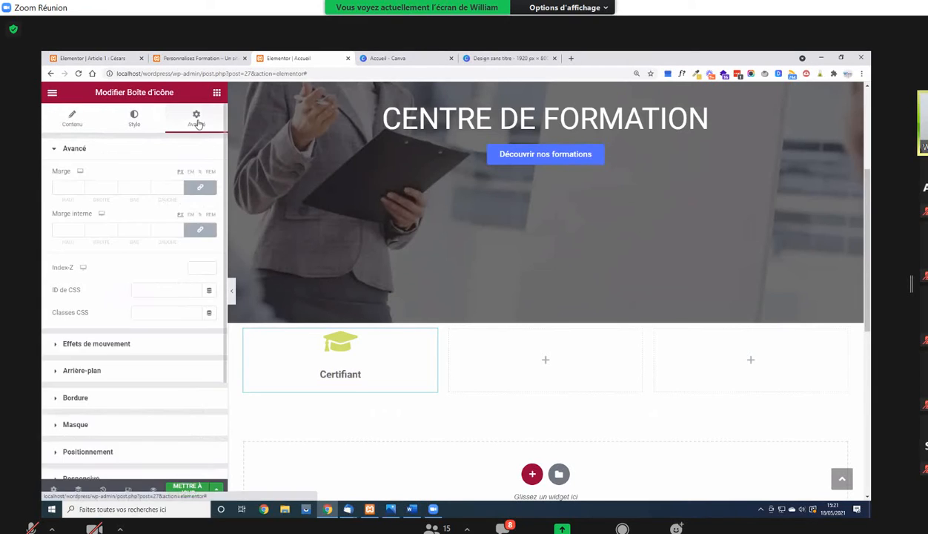
{"action": "scroll", "coordinate": [165, 359], "scroll_direction": "down", "scroll_amount": 2}
{"action": "scroll", "coordinate": [166, 359], "scroll_direction": "up", "scroll_amount": 2}
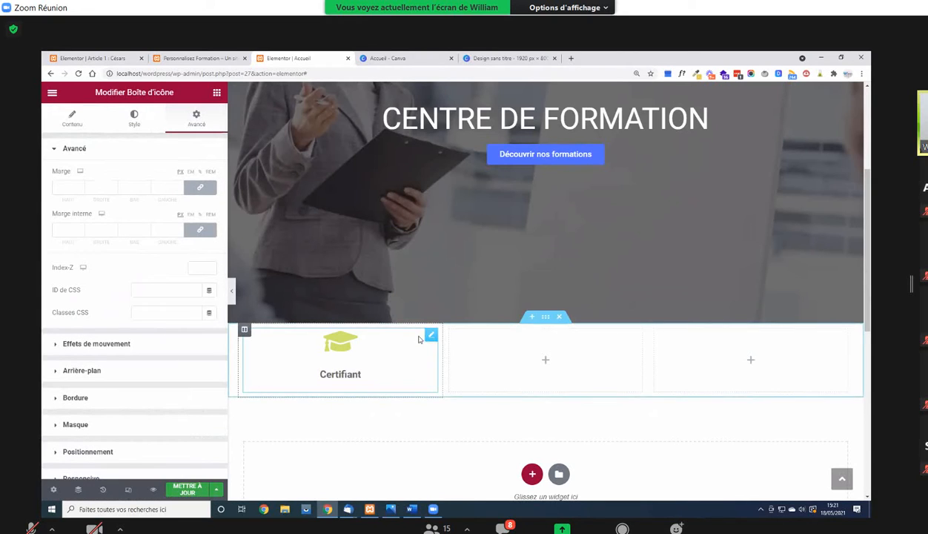
Duplicate the Certifiant icon box twice and move the copies into the second and third columns
{"action": "right_click", "coordinate": [430, 338]}
{"action": "left_click", "coordinate": [453, 358]}
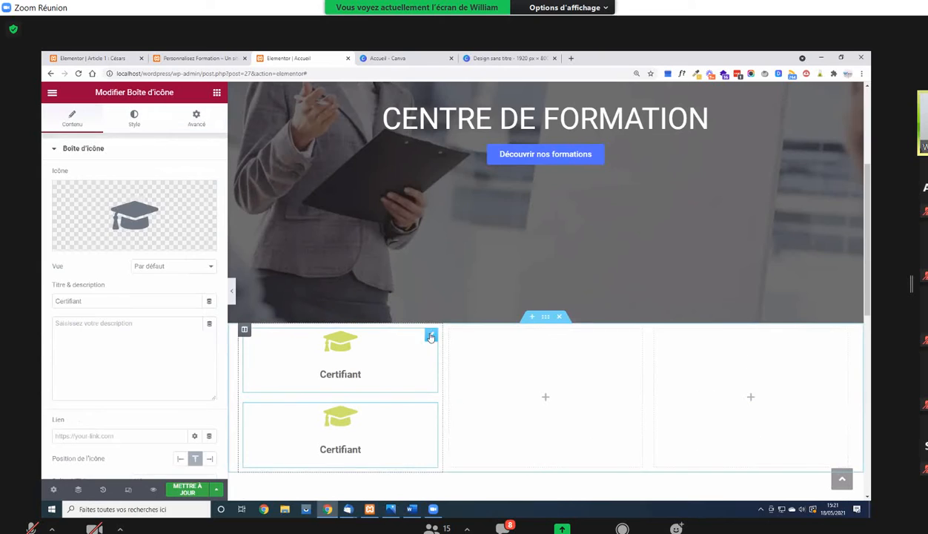
{"action": "right_click", "coordinate": [430, 341]}
{"action": "left_click", "coordinate": [459, 358]}
{"action": "left_click_drag", "start_coordinate": [421, 406], "coordinate": [545, 363]}
{"action": "left_click_drag", "start_coordinate": [437, 409], "coordinate": [795, 375]}
Search the icon library for "ma" and "drum" to find an icon for the middle icon box
{"action": "left_click", "coordinate": [93, 239]}
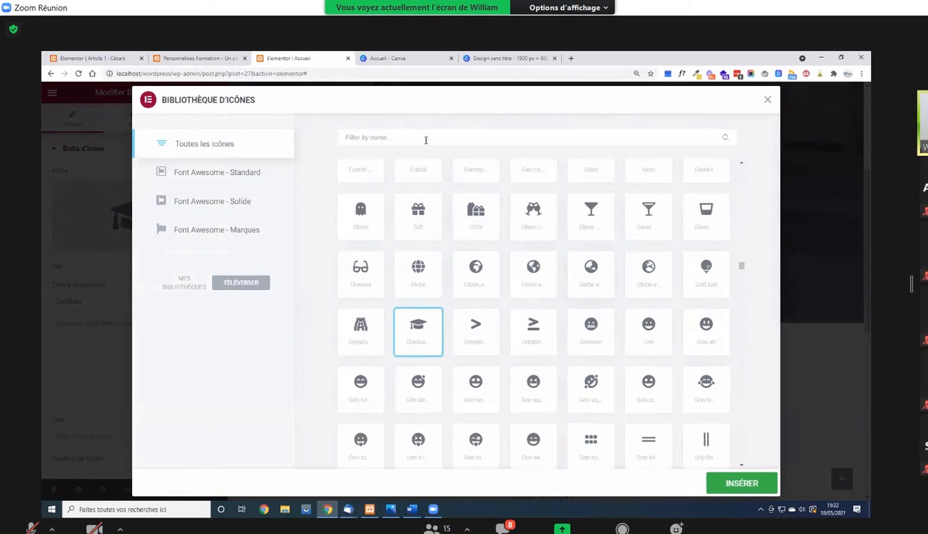
{"action": "type", "text": "ma"}
{"action": "key", "text": "BackSpace"}
{"action": "key", "text": "BackSpace"}
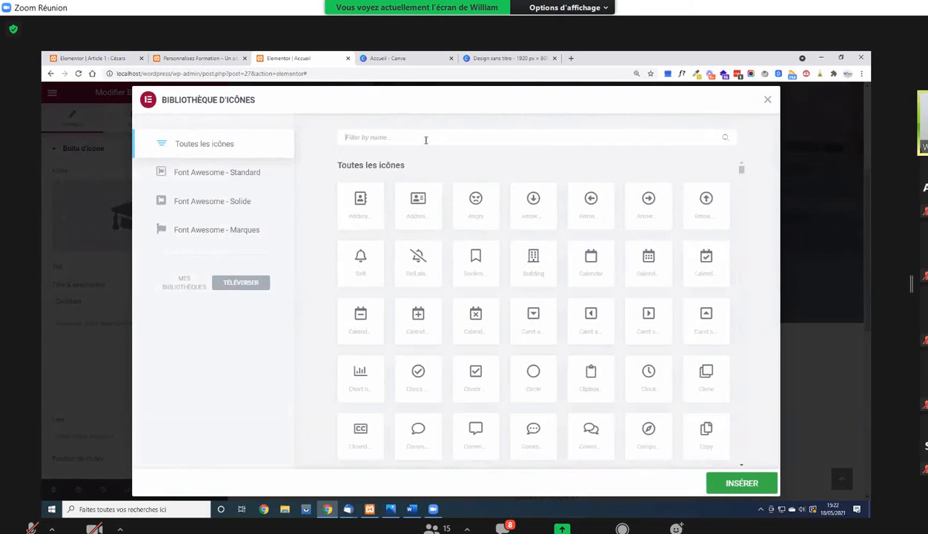
{"action": "type", "text": "drum"}
{"action": "key", "text": "BackSpace"}
{"action": "key", "text": "BackSpace"}
{"action": "key", "text": "BackSpace"}
{"action": "key", "text": "BackSpace"}
Insert the outlined thumbs-up as the middle icon box's icon and set its title to "Formateur expert"
{"action": "scroll", "coordinate": [525, 289], "scroll_direction": "down", "scroll_amount": 10}
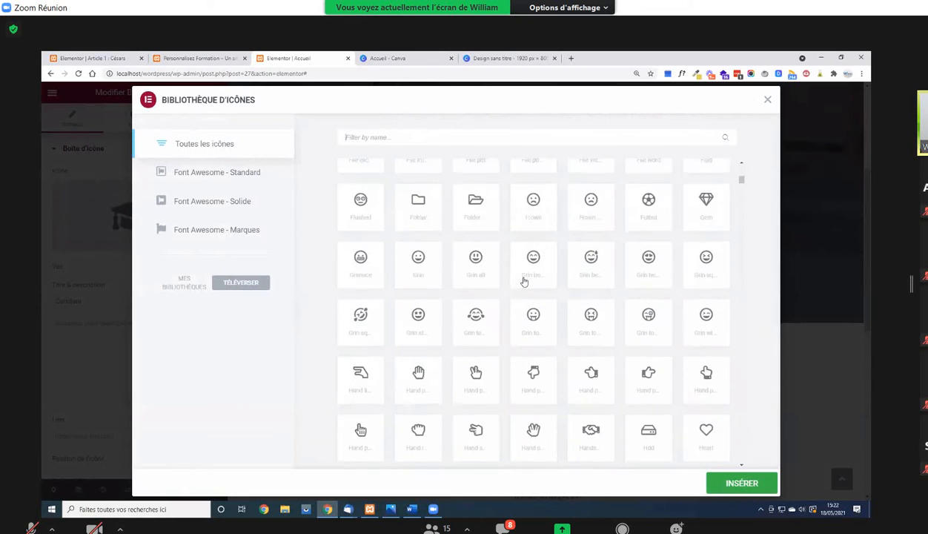
{"action": "scroll", "coordinate": [523, 280], "scroll_direction": "down", "scroll_amount": 3}
{"action": "scroll", "coordinate": [524, 281], "scroll_direction": "down", "scroll_amount": 6}
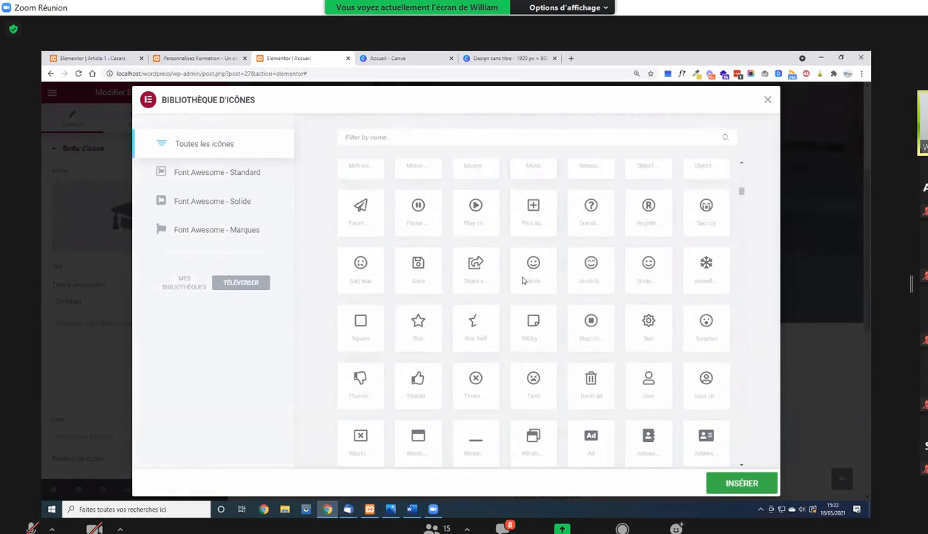
{"action": "scroll", "coordinate": [418, 270], "scroll_direction": "down", "scroll_amount": 3}
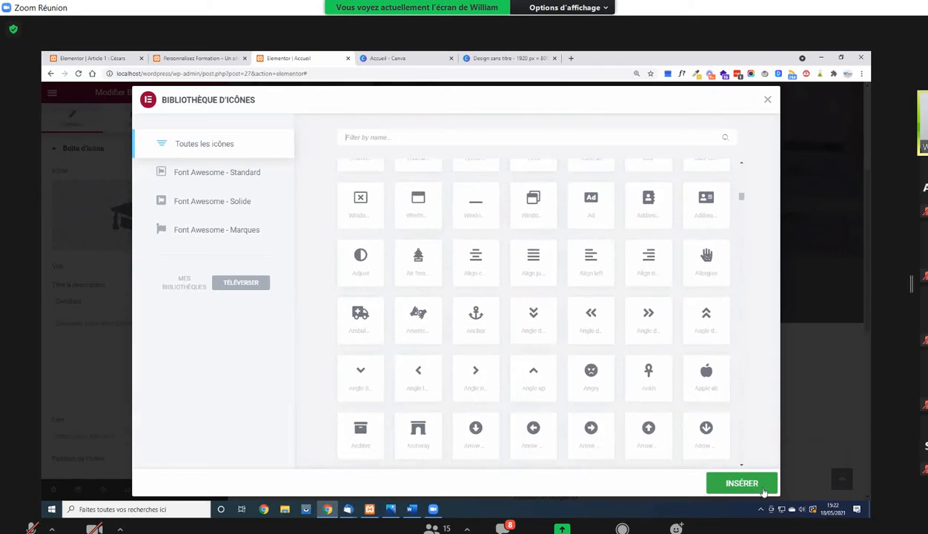
{"action": "scroll", "coordinate": [418, 270], "scroll_direction": "up", "scroll_amount": 3}
{"action": "left_click", "coordinate": [418, 269]}
{"action": "left_click", "coordinate": [112, 307]}
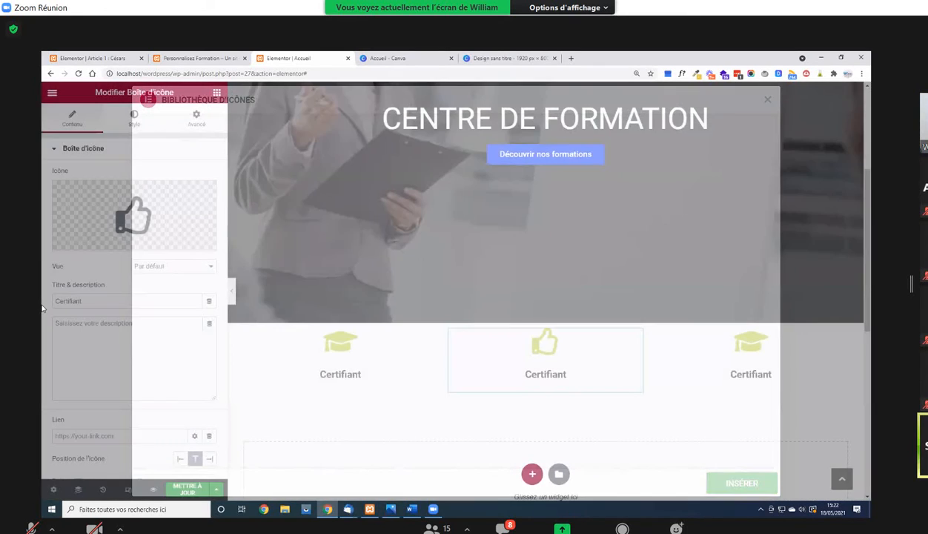
{"action": "key", "text": "ctrl+a"}
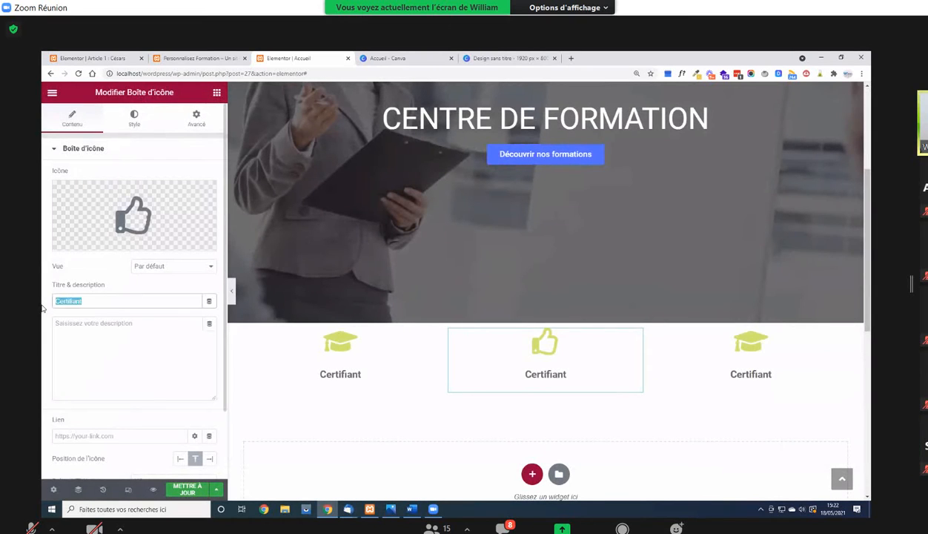
Change the third column's icon to the laptop and set that icon box's title to "En ligne"
{"action": "left_click", "coordinate": [771, 363]}
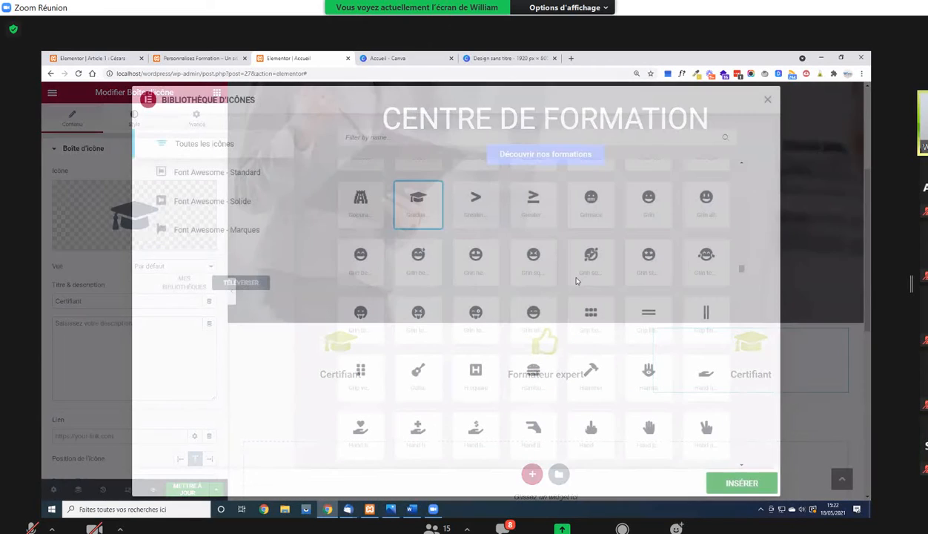
{"action": "scroll", "coordinate": [571, 326], "scroll_direction": "down", "scroll_amount": 5}
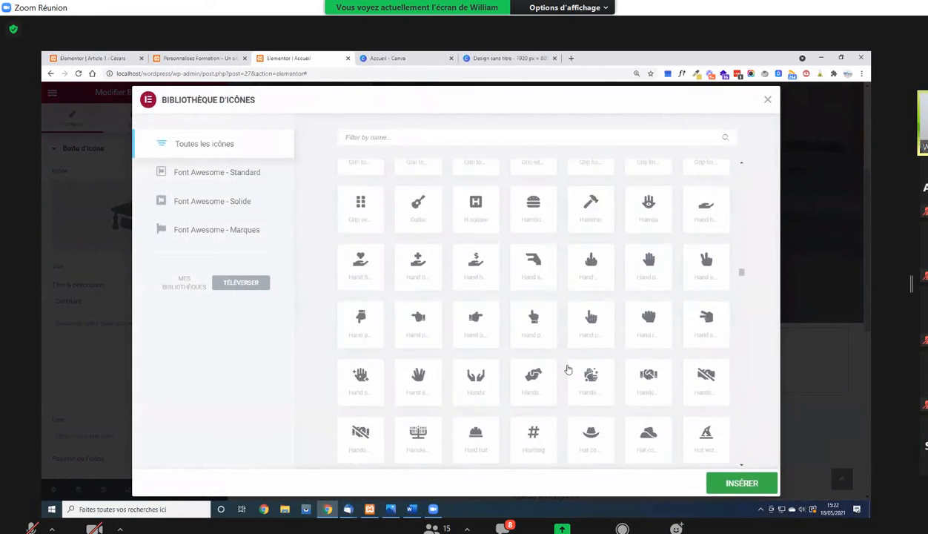
{"action": "scroll", "coordinate": [379, 326], "scroll_direction": "down", "scroll_amount": 5}
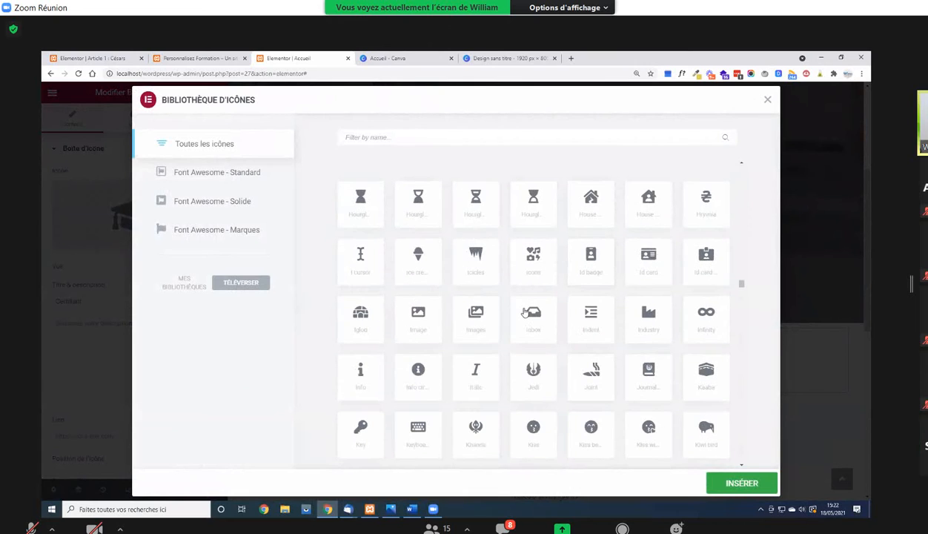
{"action": "scroll", "coordinate": [525, 312], "scroll_direction": "down", "scroll_amount": 4}
{"action": "left_click", "coordinate": [476, 276]}
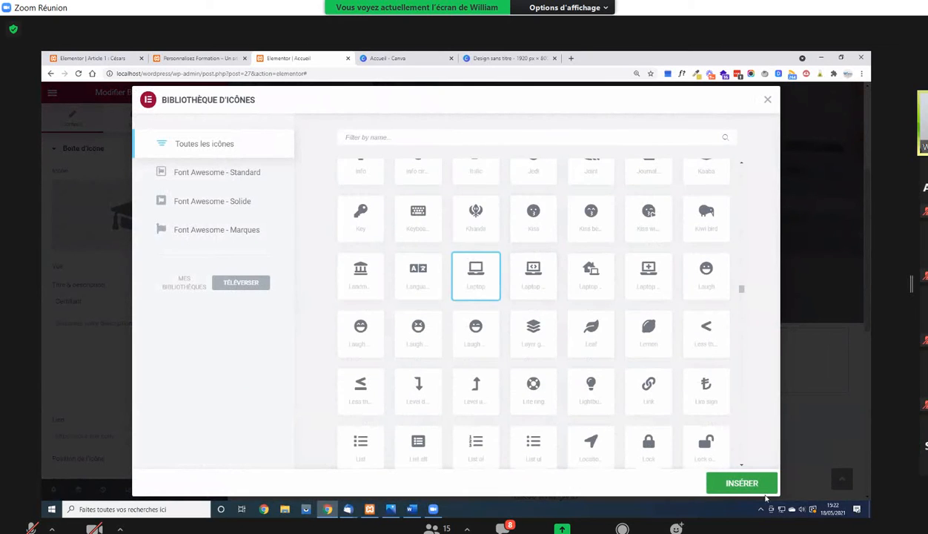
{"action": "left_click", "coordinate": [742, 483]}
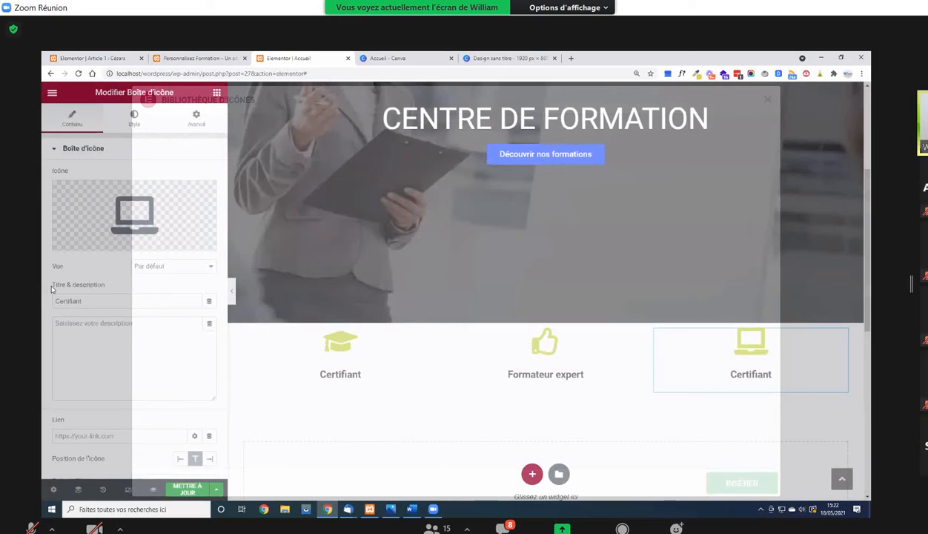
{"action": "left_click_drag", "start_coordinate": [83, 301], "coordinate": [51, 289]}
{"action": "type", "text": "En ligne"}
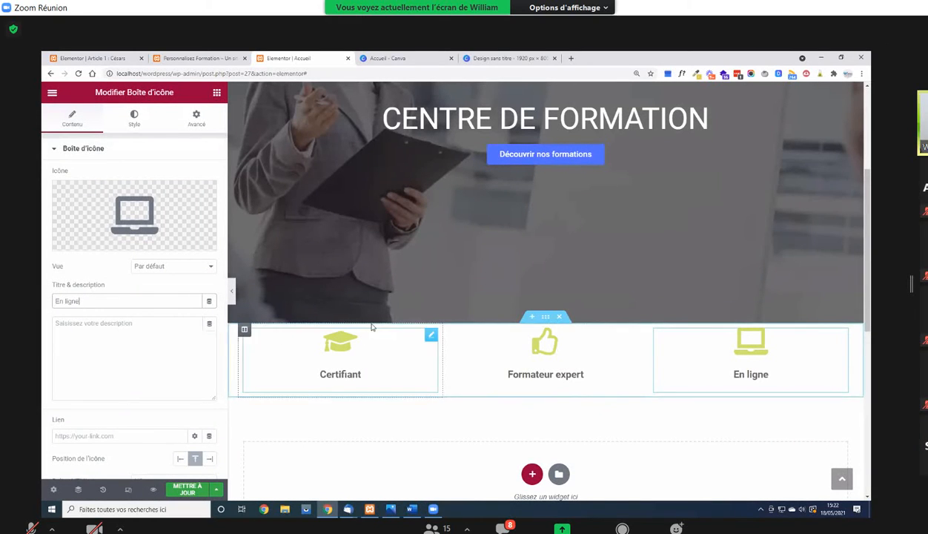
Set the top and bottom margins of the three-column icon box section to 2%
{"action": "left_click", "coordinate": [549, 381]}
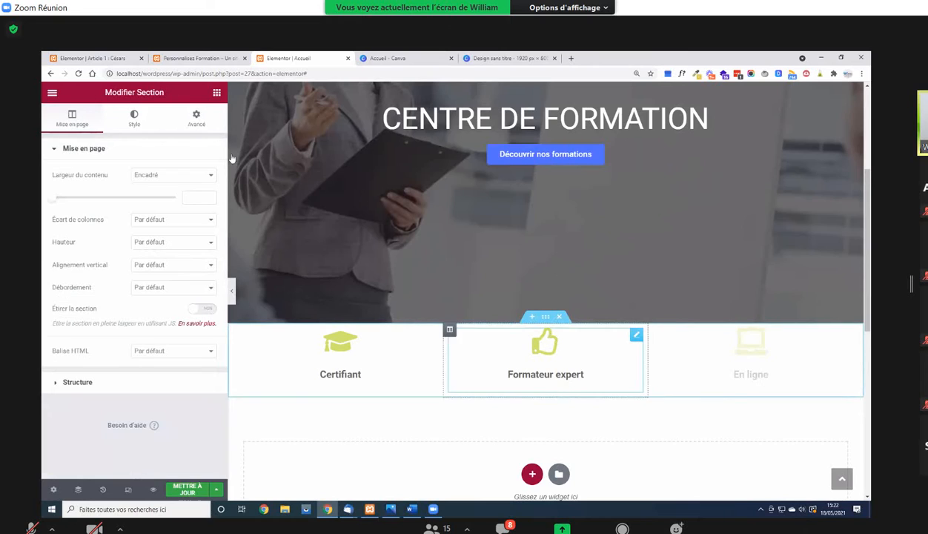
{"action": "left_click", "coordinate": [202, 120]}
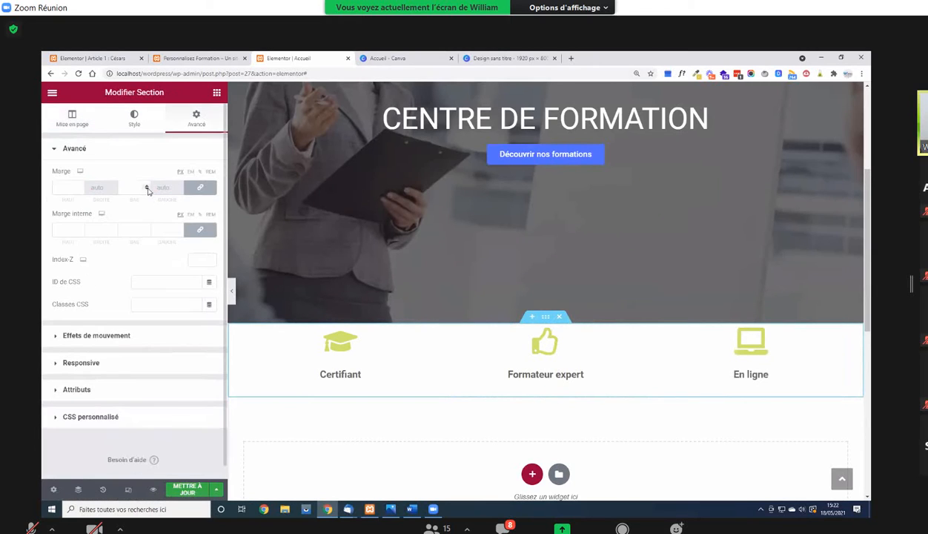
{"action": "left_click", "coordinate": [80, 185]}
{"action": "left_click", "coordinate": [80, 185]}
{"action": "left_click", "coordinate": [80, 185]}
{"action": "left_click", "coordinate": [80, 185]}
{"action": "left_click", "coordinate": [80, 186]}
{"action": "left_click", "coordinate": [80, 185]}
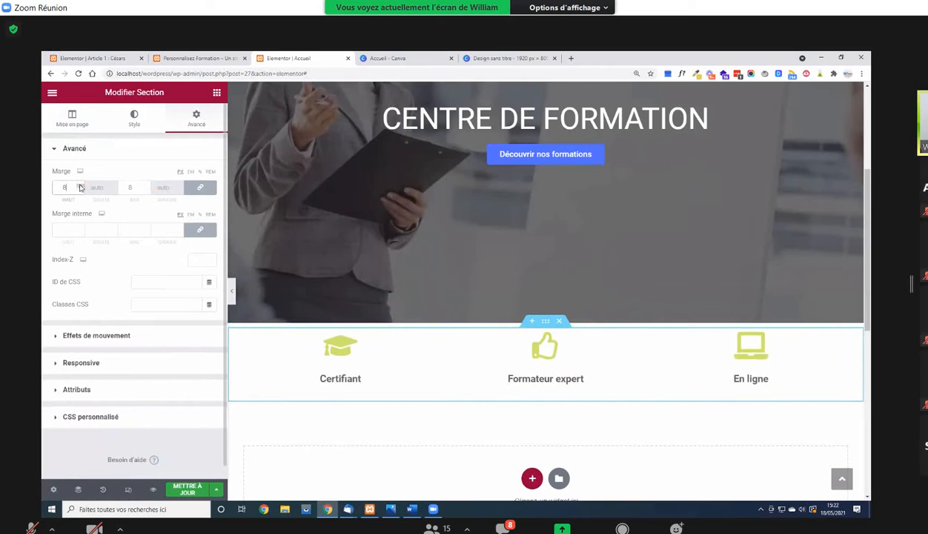
{"action": "left_click", "coordinate": [80, 185]}
{"action": "left_click", "coordinate": [80, 185]}
{"action": "key", "text": "BackSpace"}
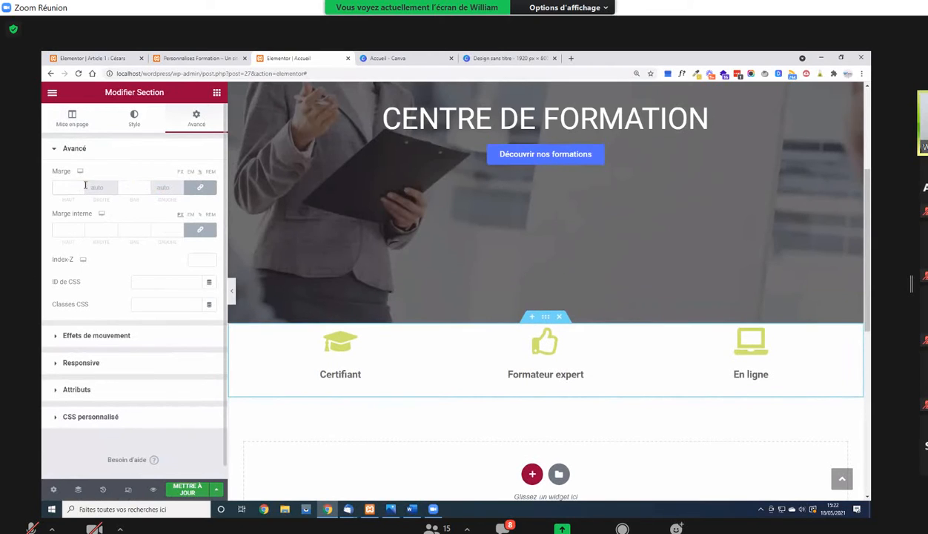
{"action": "type", "text": "2"}
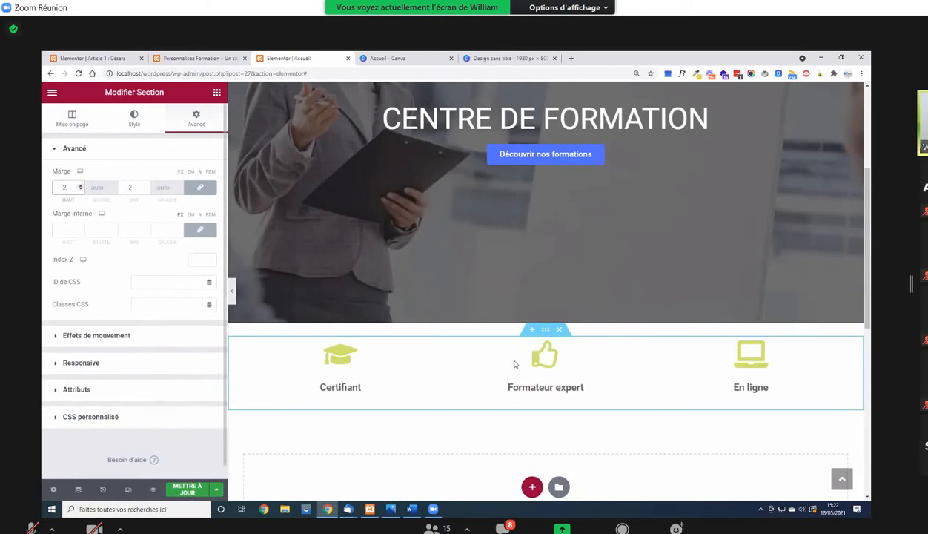
Update the page and add a two-column section below the icon boxes with a title widget in its first column
{"action": "left_click", "coordinate": [181, 485]}
{"action": "scroll", "coordinate": [595, 310], "scroll_direction": "down", "scroll_amount": 3}
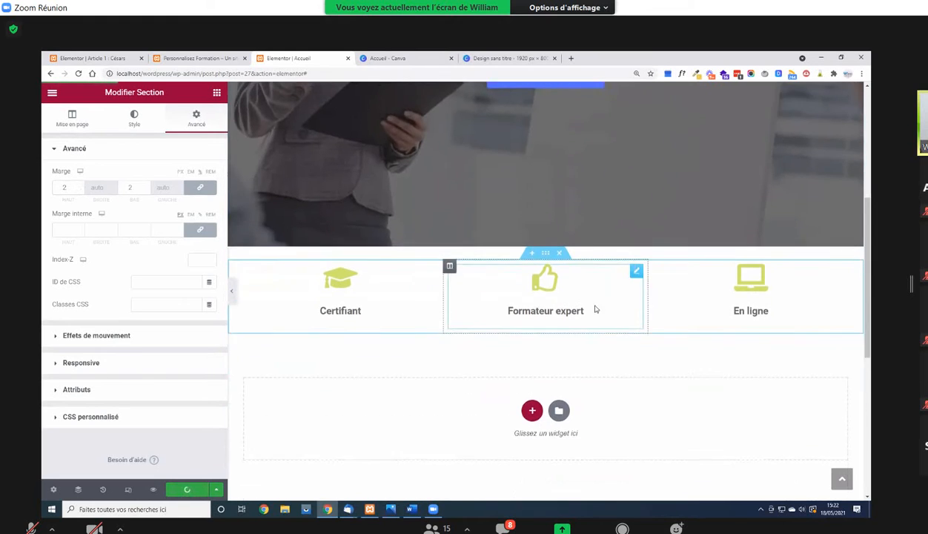
{"action": "left_click", "coordinate": [531, 326]}
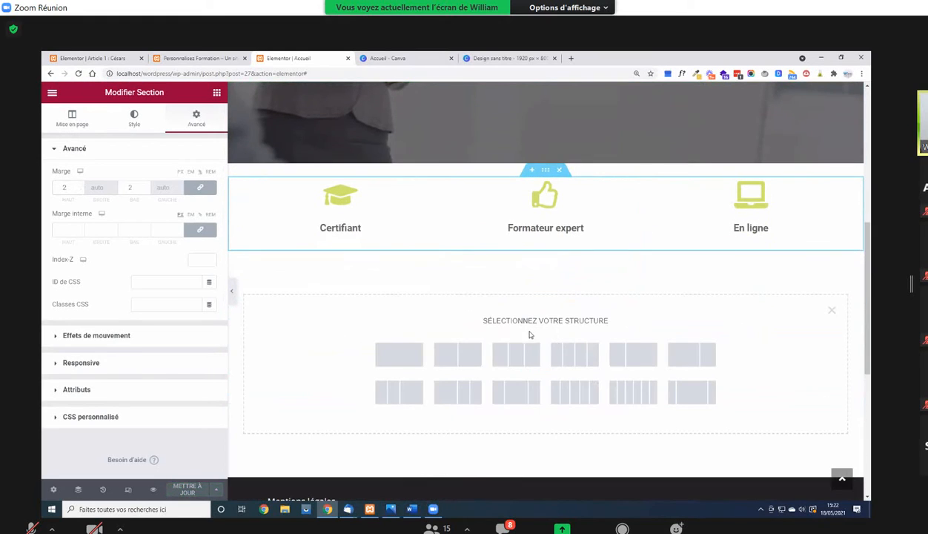
{"action": "left_click", "coordinate": [458, 358]}
{"action": "left_click", "coordinate": [217, 92]}
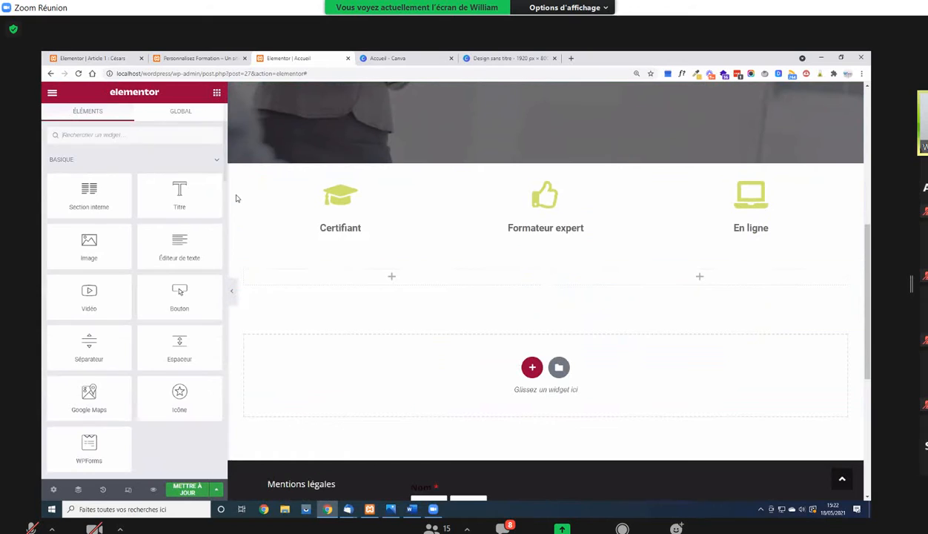
{"action": "left_click_drag", "start_coordinate": [180, 194], "coordinate": [356, 285]}
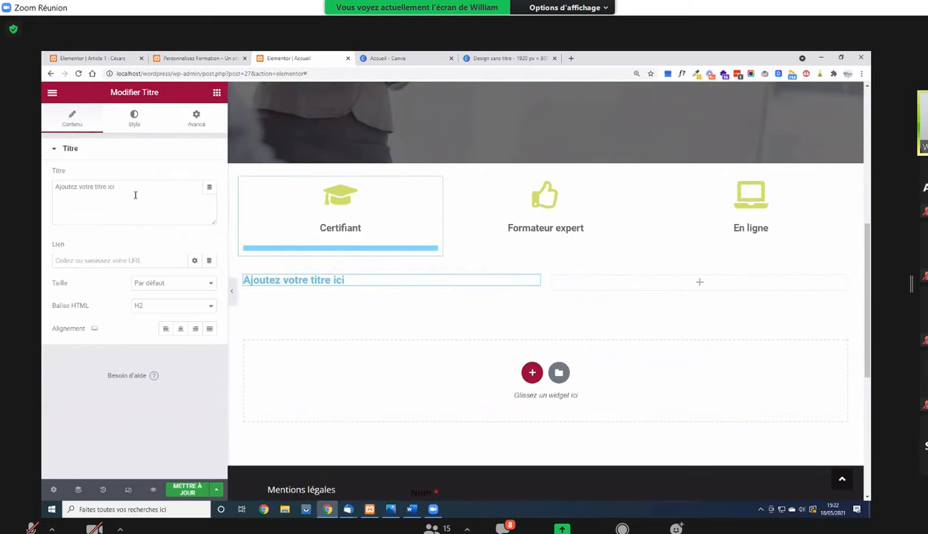
{"action": "left_click", "coordinate": [217, 93]}
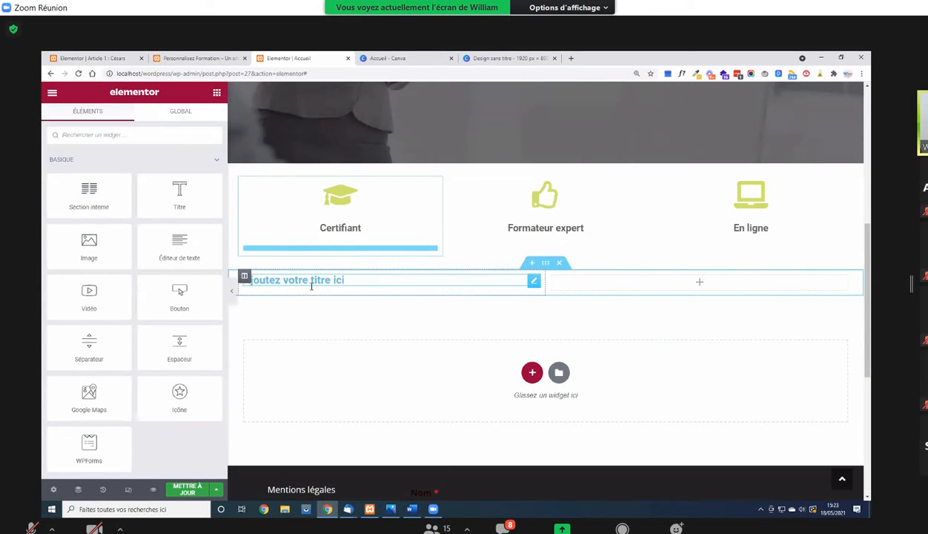
{"action": "left_click", "coordinate": [349, 281]}
{"action": "left_click", "coordinate": [155, 305]}
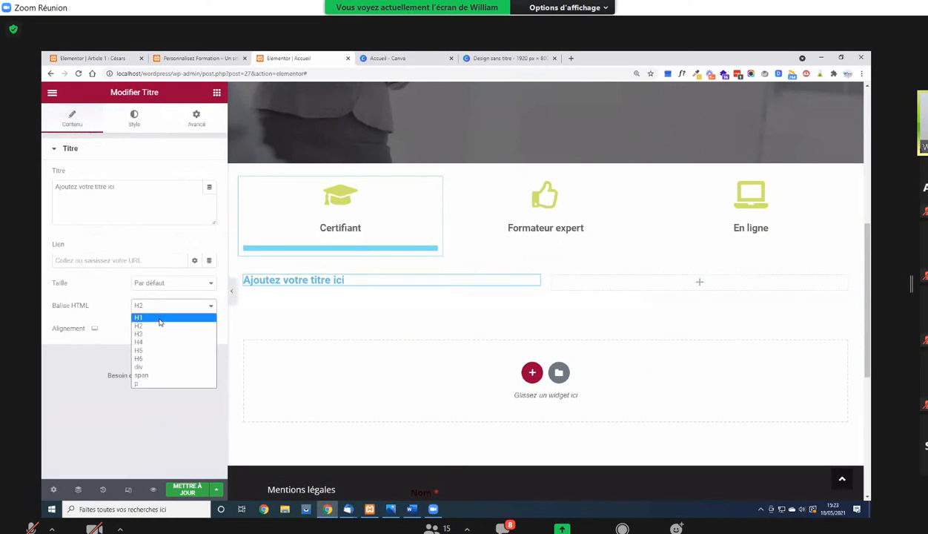
{"action": "left_click", "coordinate": [159, 319]}
{"action": "left_click", "coordinate": [170, 309]}
{"action": "left_click", "coordinate": [152, 329]}
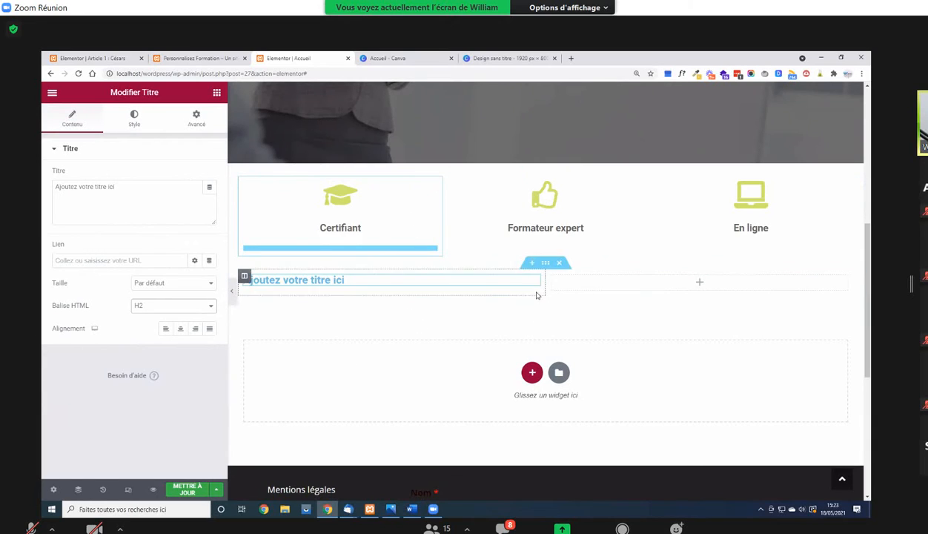
Change the new title's text colour from the theme blue to dark grey
{"action": "left_click", "coordinate": [138, 120]}
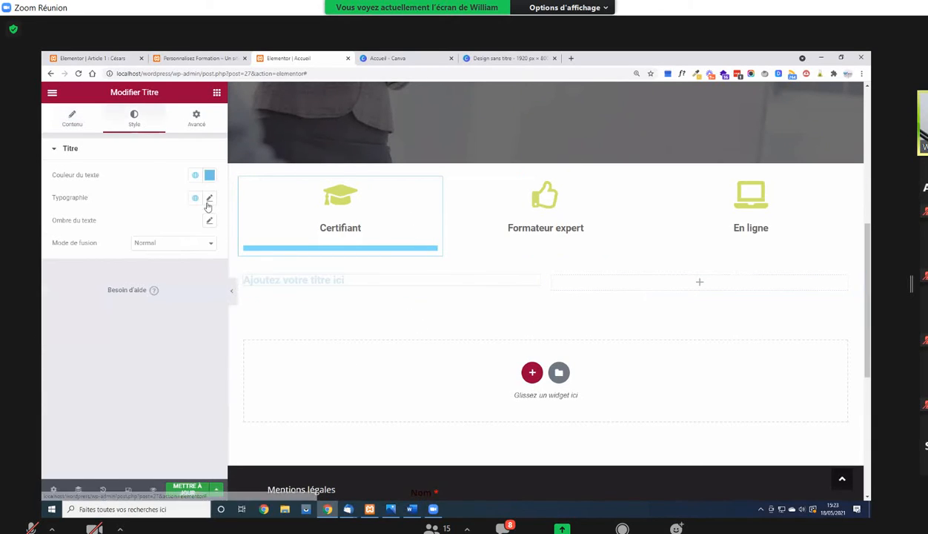
{"action": "left_click", "coordinate": [209, 175]}
{"action": "left_click_drag", "start_coordinate": [114, 300], "coordinate": [64, 271]}
{"action": "left_click", "coordinate": [135, 178]}
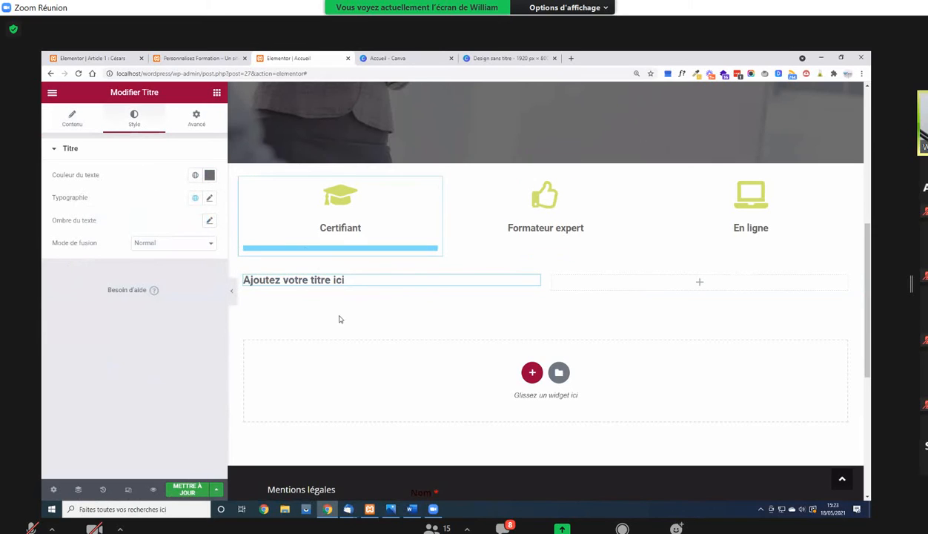
{"action": "left_click", "coordinate": [325, 280]}
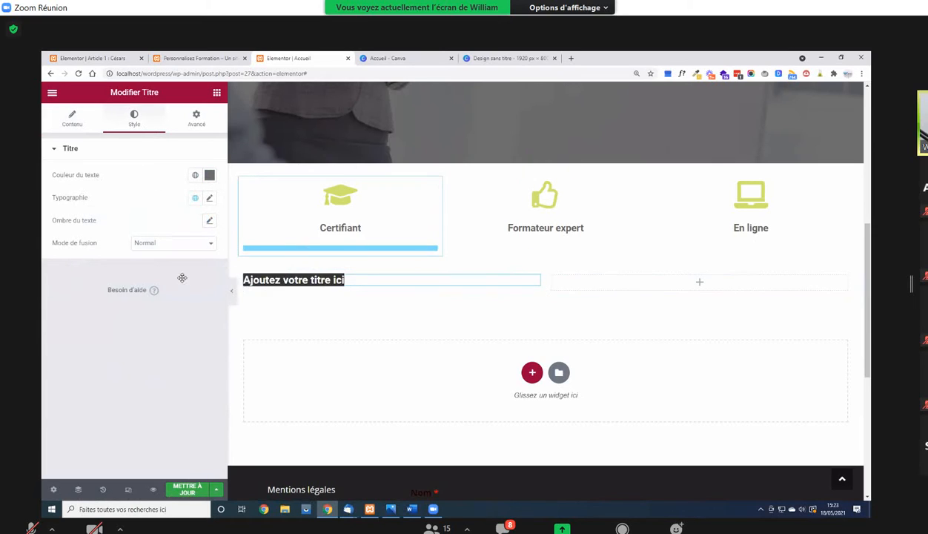
{"action": "left_click", "coordinate": [216, 92]}
{"action": "type", "text": "A propi"}
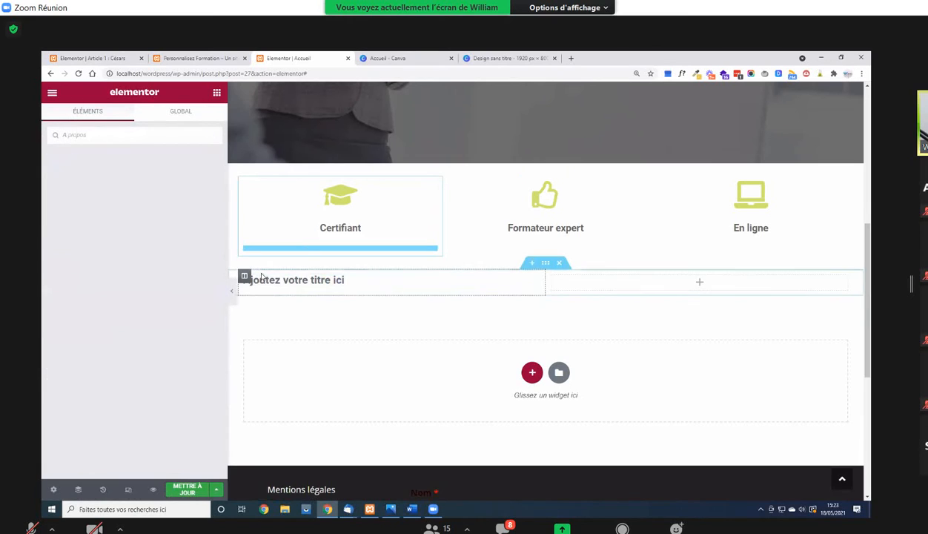
Replace the placeholder title in the two-column section with "Nos formations"
{"action": "left_click", "coordinate": [521, 276]}
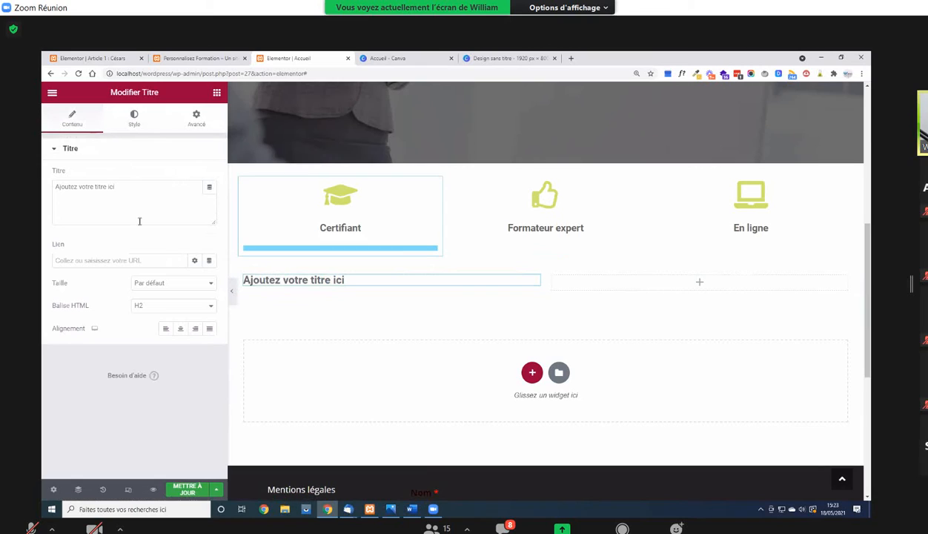
{"action": "left_click_drag", "start_coordinate": [124, 189], "coordinate": [43, 195]}
{"action": "type", "text": "A"}
{"action": "key", "text": "BackSpace"}
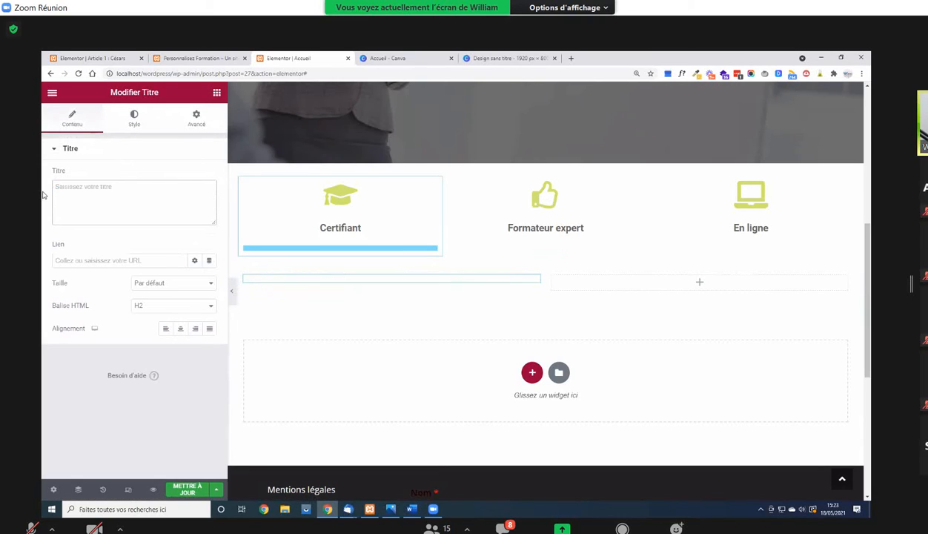
{"action": "type", "text": "Nos formations"}
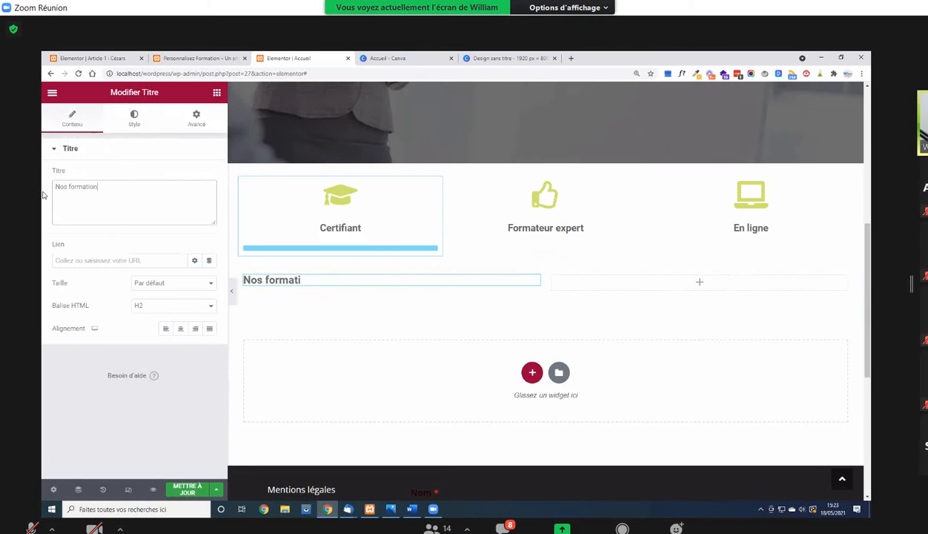
Add a text editor widget to the first column and place it below the "Nos formations" title
{"action": "left_click", "coordinate": [216, 94]}
{"action": "left_click_drag", "start_coordinate": [167, 245], "coordinate": [328, 282]}
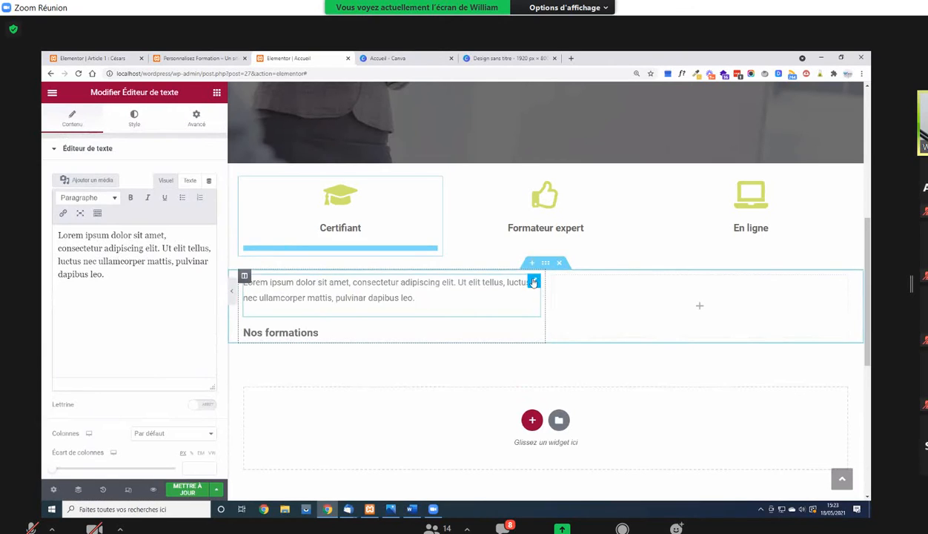
{"action": "left_click_drag", "start_coordinate": [533, 282], "coordinate": [530, 304]}
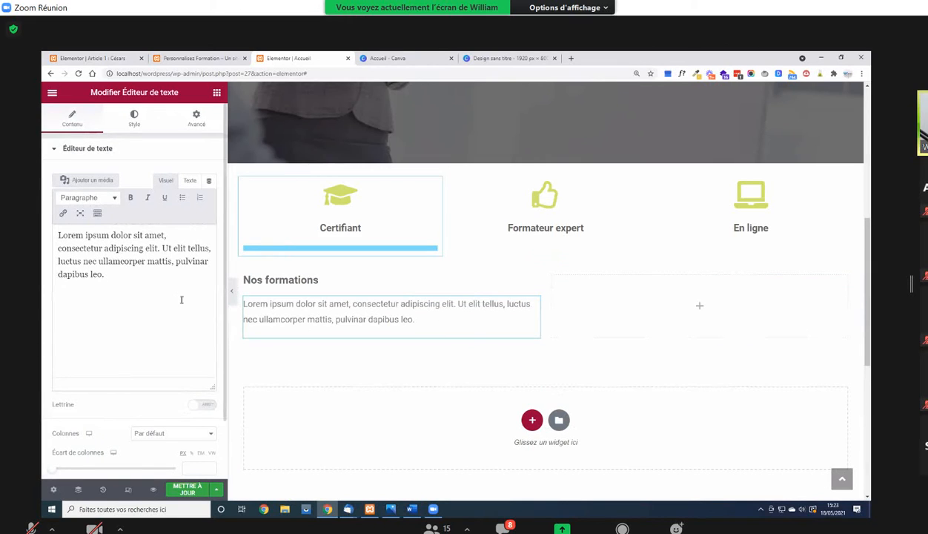
Copy the Lorem ipsum paragraph and paste it twice below itself to make three paragraphs
{"action": "left_click_drag", "start_coordinate": [180, 300], "coordinate": [66, 193]}
{"action": "key", "text": "ctrl+c"}
{"action": "left_click", "coordinate": [151, 282]}
{"action": "key", "text": "Return"}
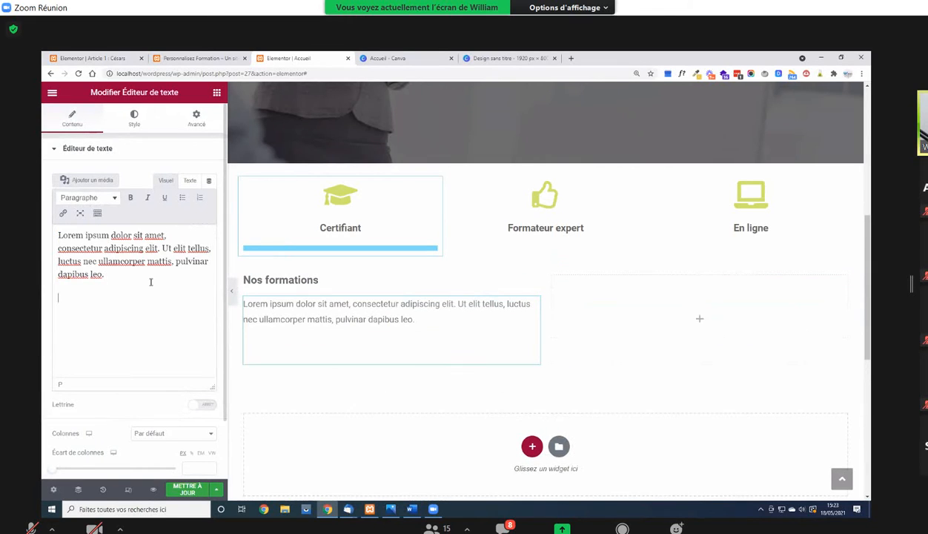
{"action": "key", "text": "ctrl+v"}
{"action": "key", "text": "Return"}
{"action": "key", "text": "ctrl+v"}
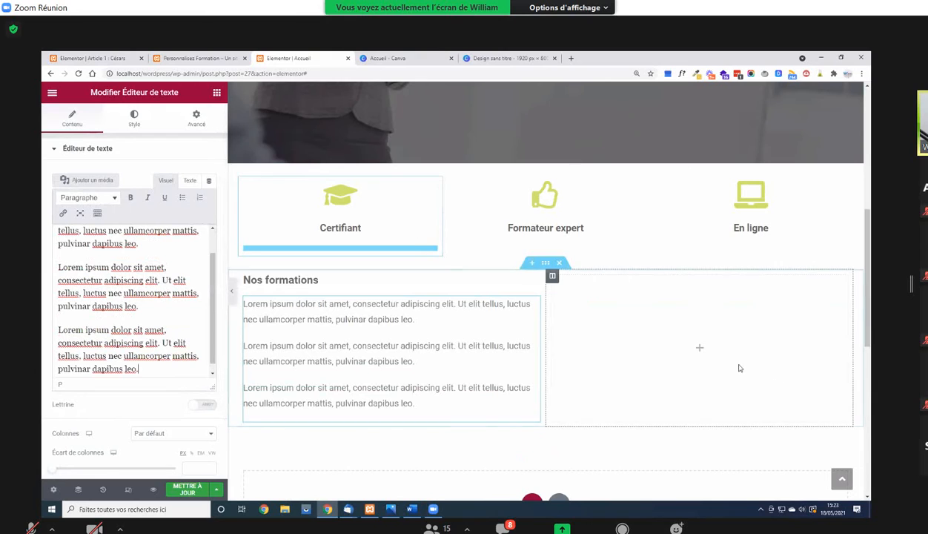
Review the Accueil page from the hero to the new two-column section, including with the editor panel collapsed
{"action": "left_click", "coordinate": [768, 395]}
{"action": "scroll", "coordinate": [642, 350], "scroll_direction": "up", "scroll_amount": 10}
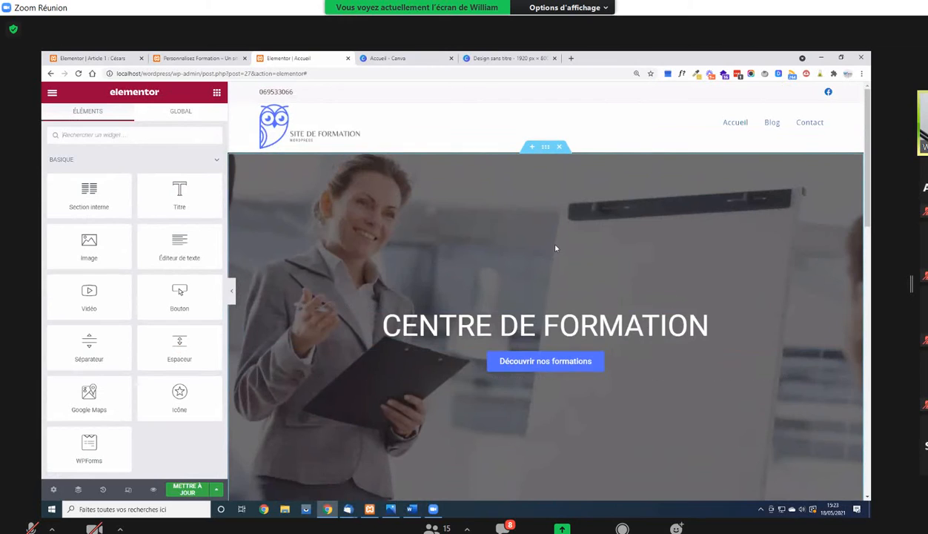
{"action": "left_click", "coordinate": [512, 58]}
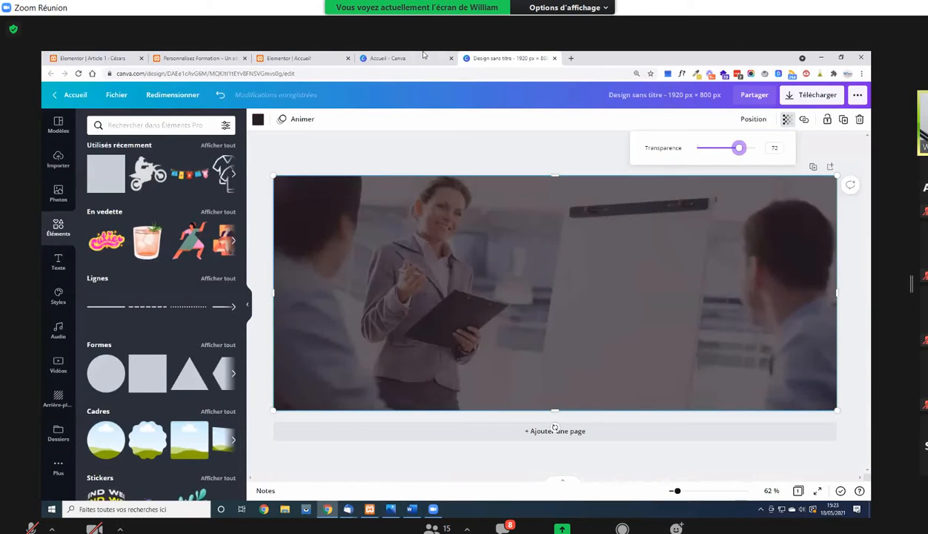
{"action": "left_click", "coordinate": [289, 58]}
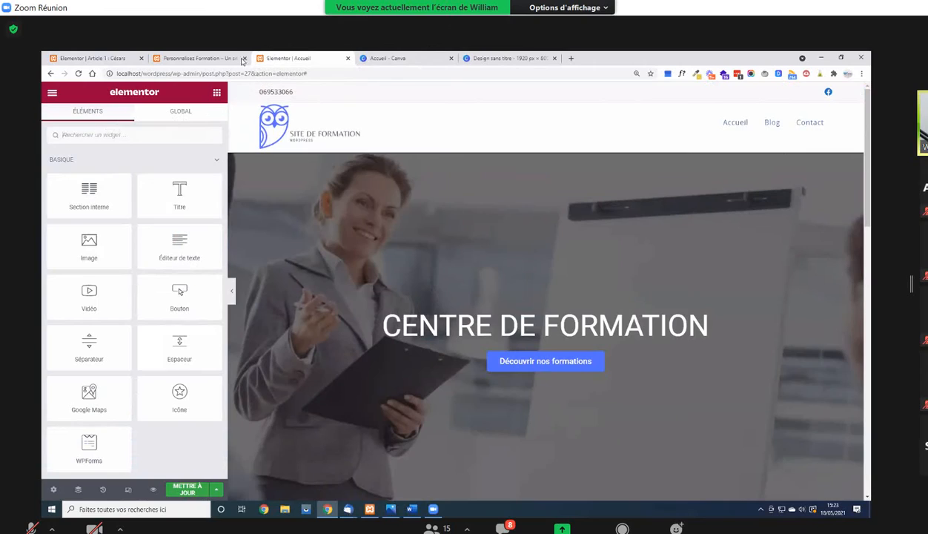
{"action": "scroll", "coordinate": [644, 313], "scroll_direction": "down", "scroll_amount": 8}
{"action": "scroll", "coordinate": [630, 298], "scroll_direction": "up", "scroll_amount": 3}
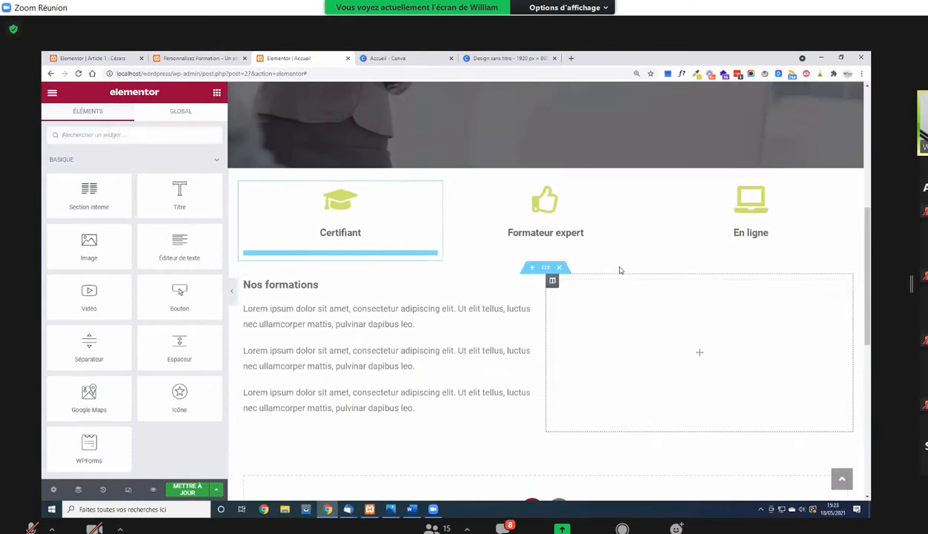
{"action": "scroll", "coordinate": [620, 270], "scroll_direction": "down", "scroll_amount": 1}
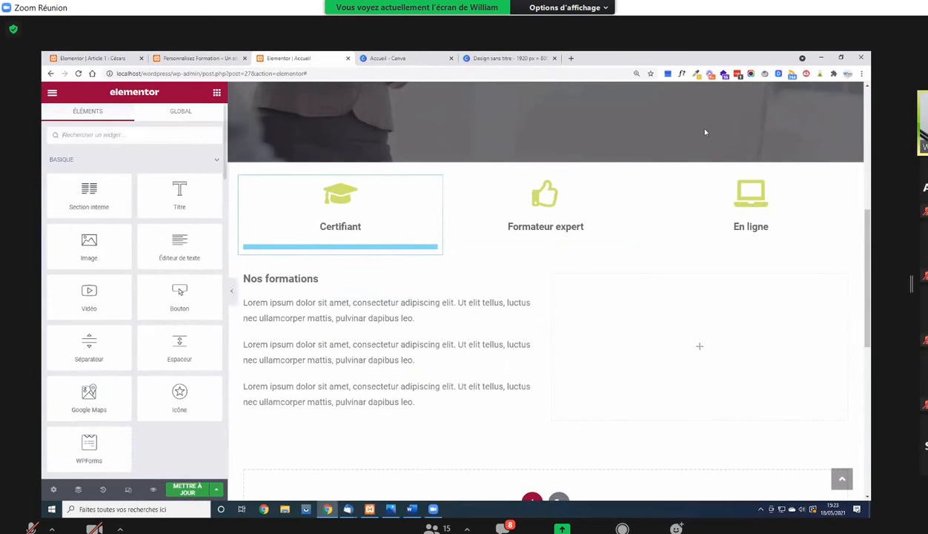
{"action": "left_click", "coordinate": [231, 291]}
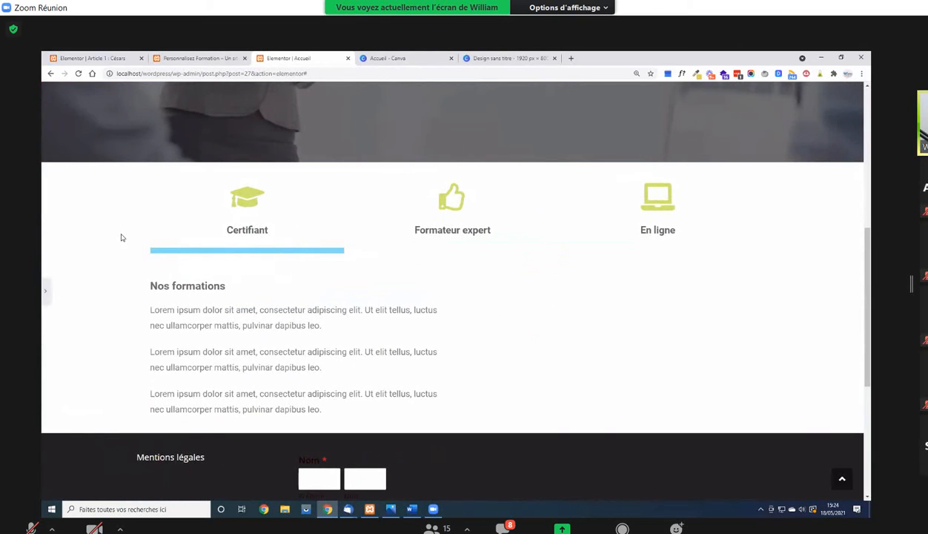
{"action": "left_click", "coordinate": [46, 291]}
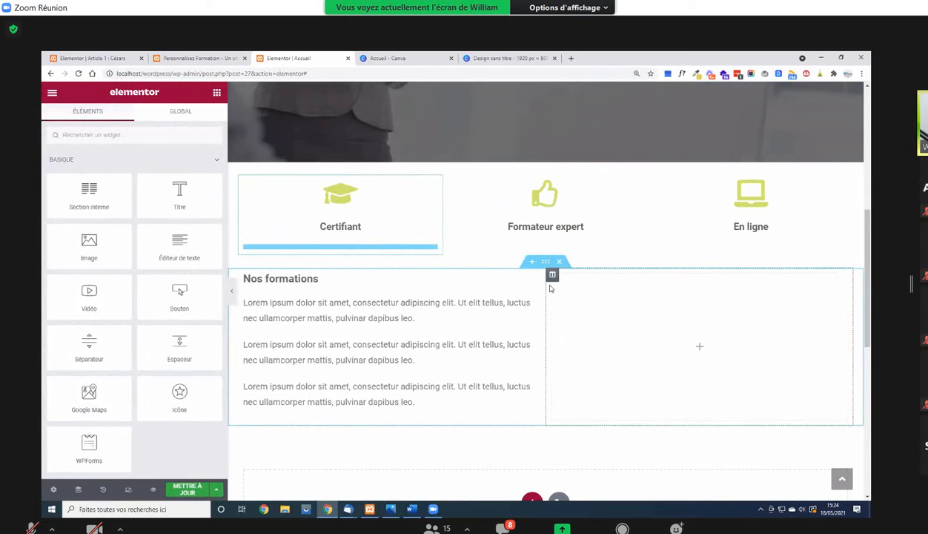
Switch to Canva and create a new custom-size design of 700 x 450 px
{"action": "left_click", "coordinate": [524, 57]}
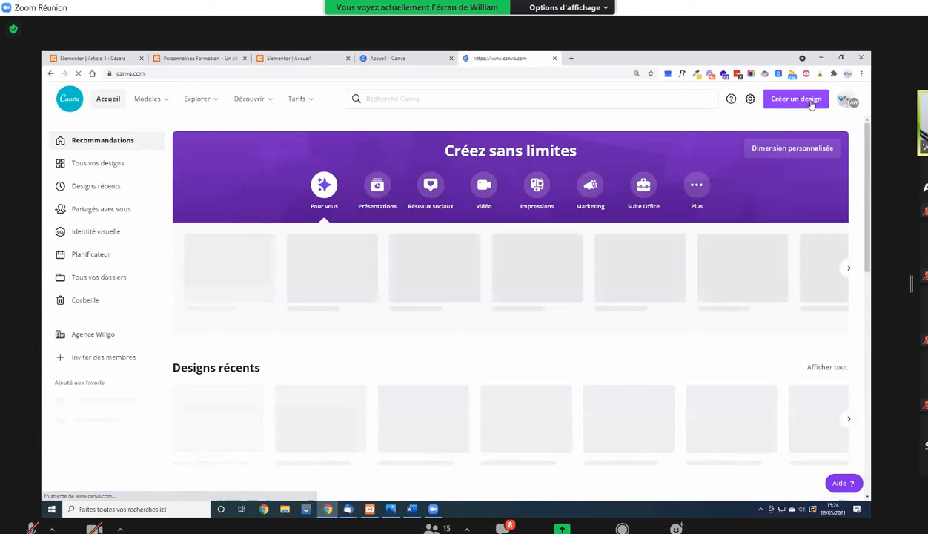
{"action": "left_click", "coordinate": [815, 99]}
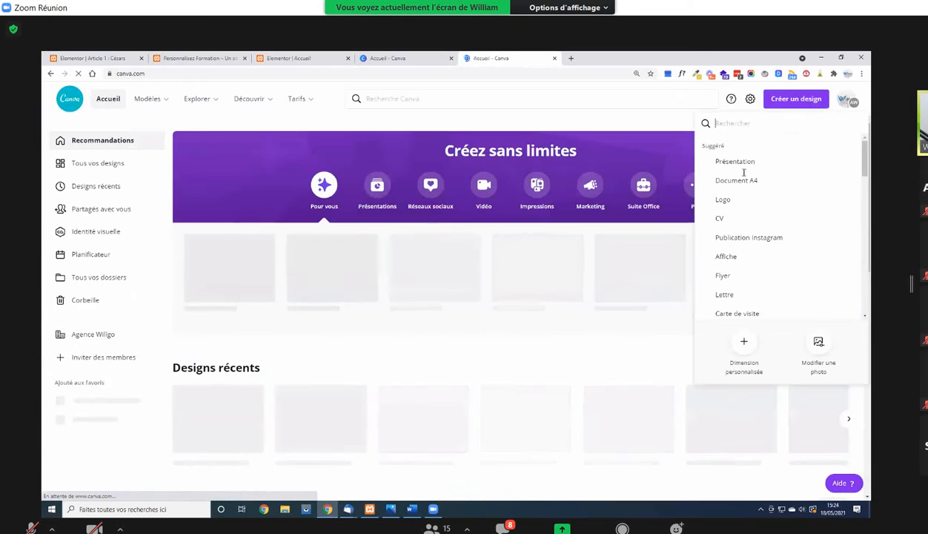
{"action": "left_click", "coordinate": [743, 349]}
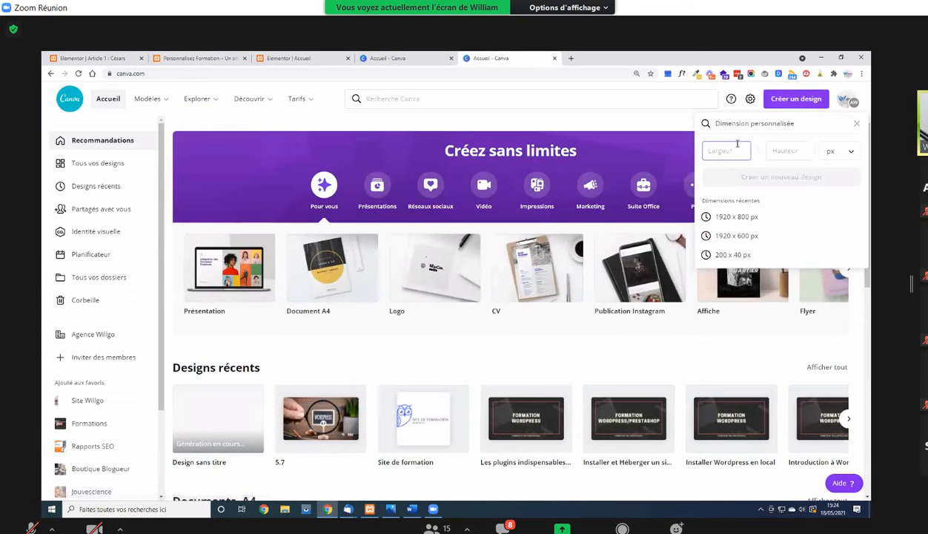
{"action": "type", "text": "700"}
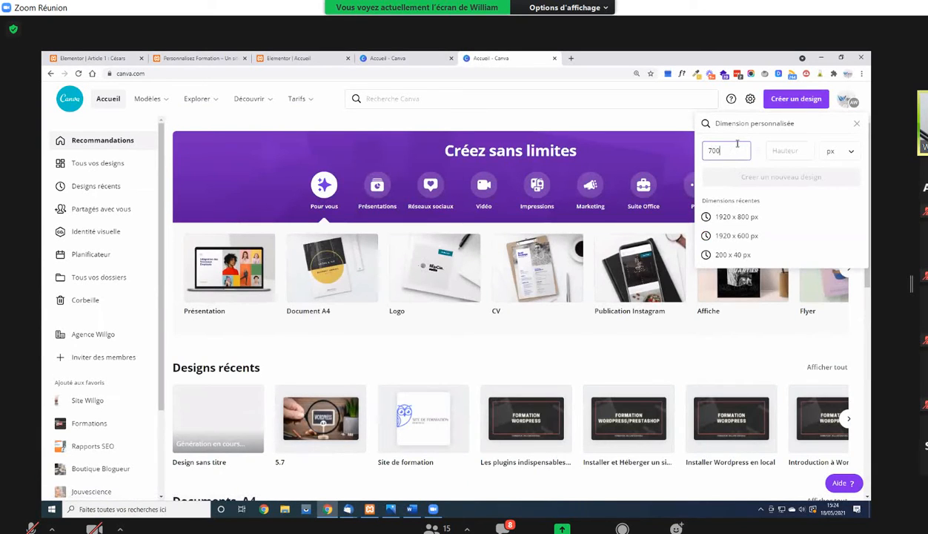
{"action": "left_click", "coordinate": [799, 152]}
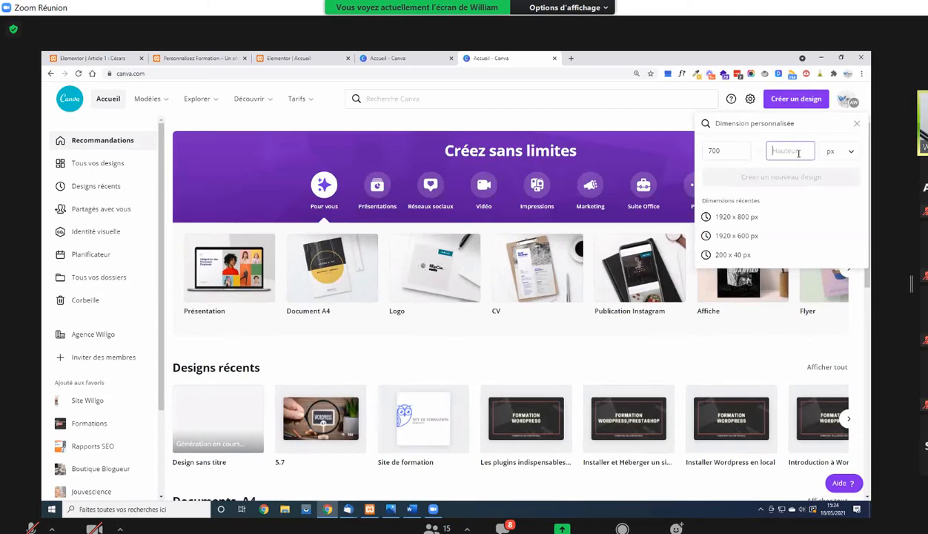
{"action": "type", "text": "450"}
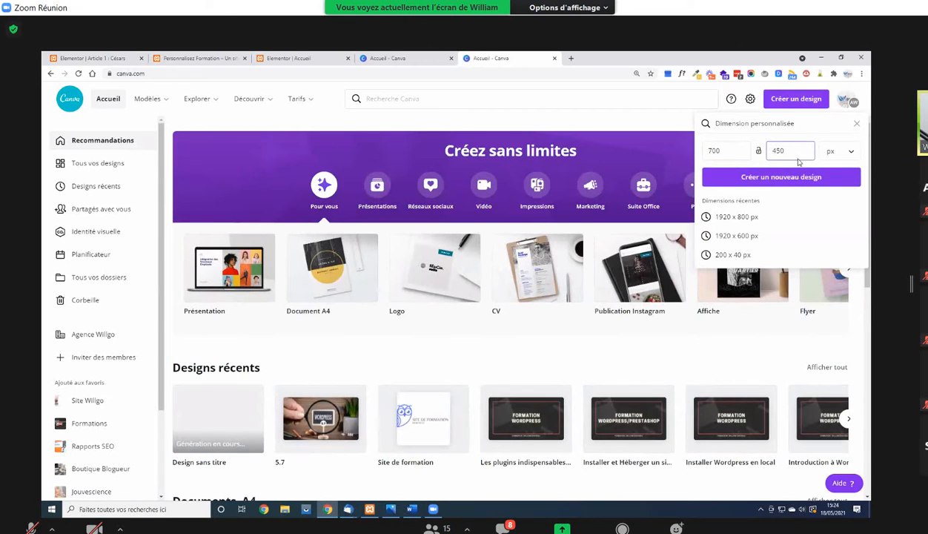
{"action": "left_click", "coordinate": [782, 175]}
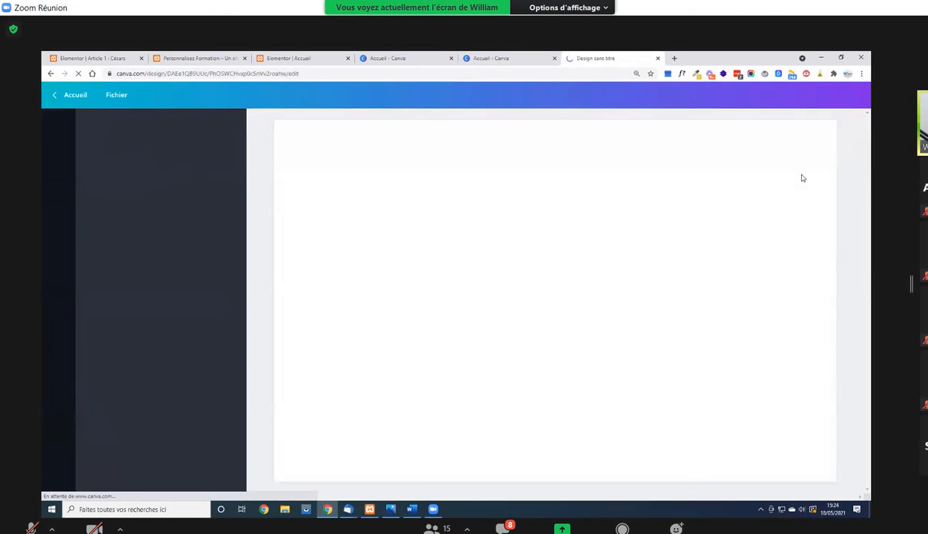
Search the Canva templates and the photo library for "formation en ligne" and browse the photo results
{"action": "left_click", "coordinate": [143, 127]}
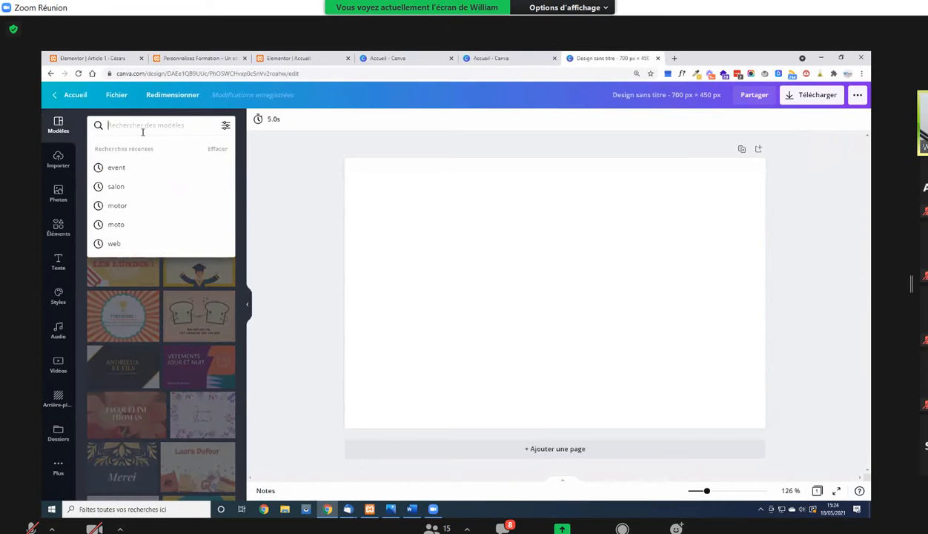
{"action": "type", "text": "formation en ligne"}
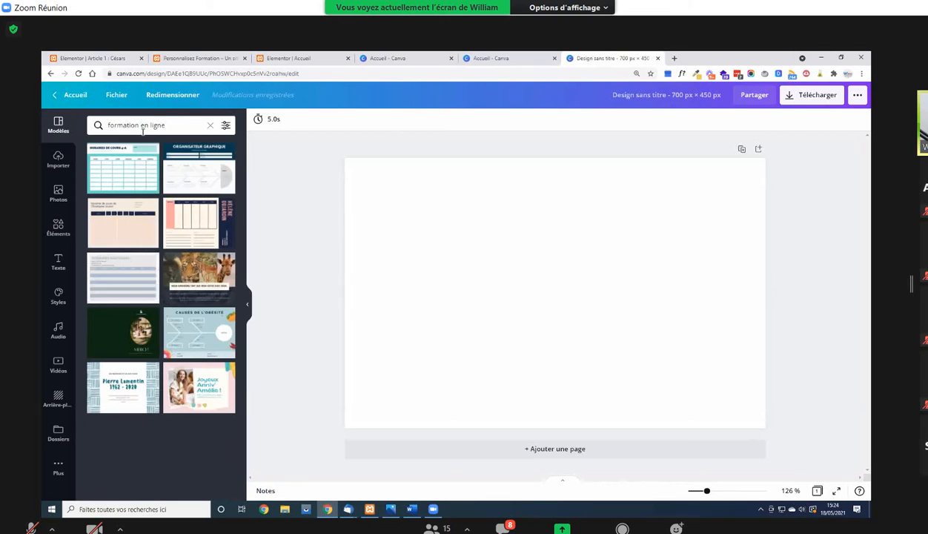
{"action": "left_click", "coordinate": [59, 194]}
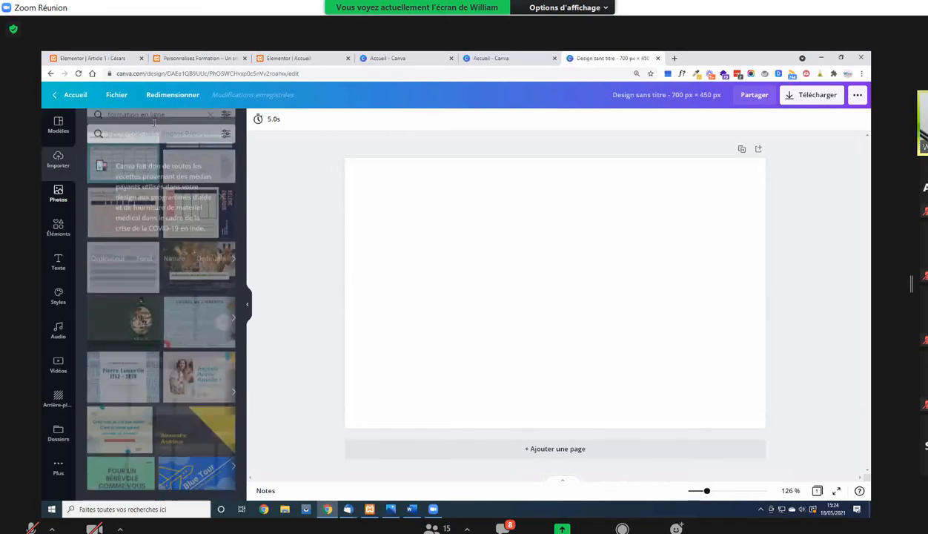
{"action": "left_click", "coordinate": [170, 127]}
{"action": "type", "text": "formation en ligne"}
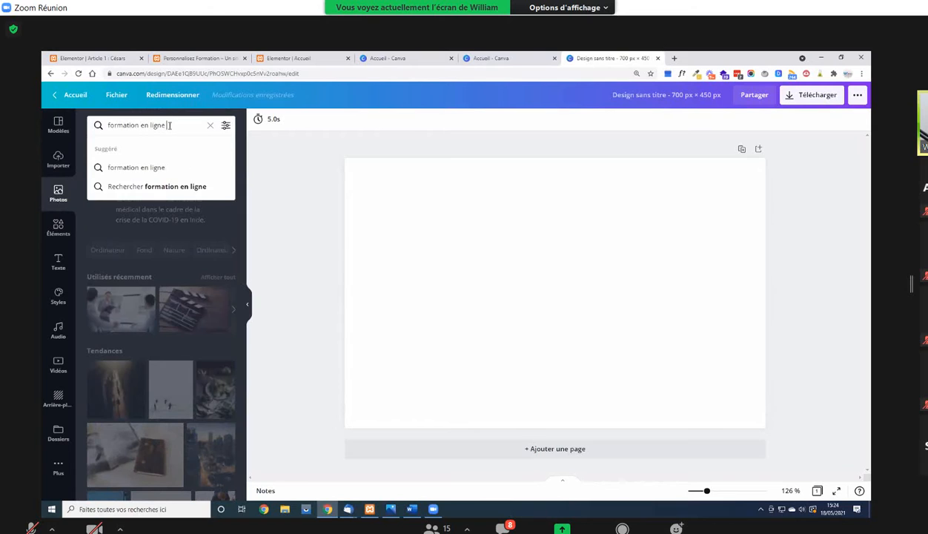
{"action": "key", "text": "Return"}
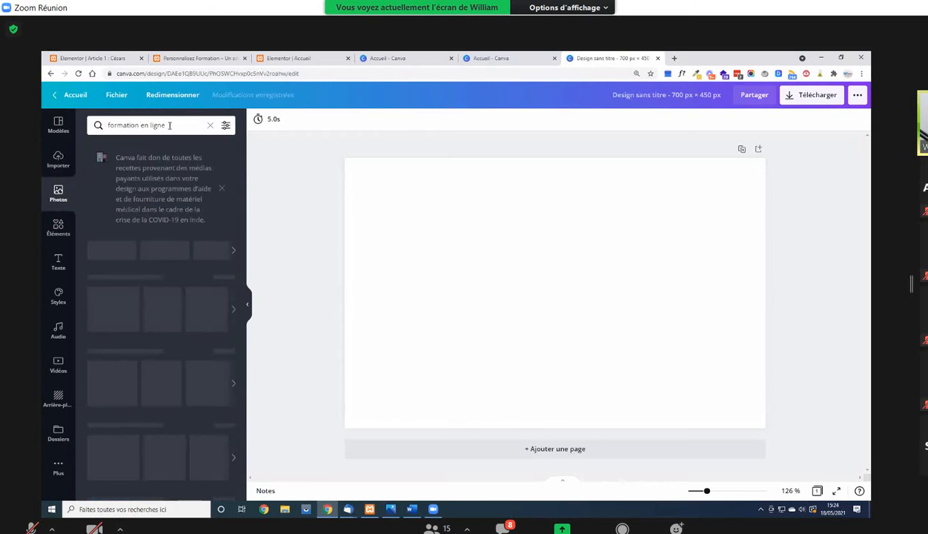
{"action": "left_click_drag", "start_coordinate": [185, 331], "coordinate": [166, 252]}
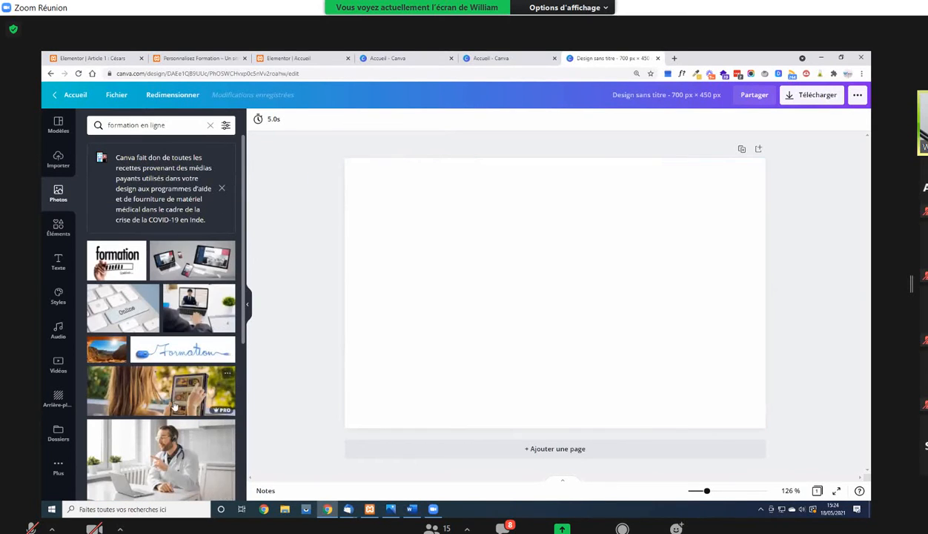
{"action": "scroll", "coordinate": [196, 384], "scroll_direction": "down", "scroll_amount": 5}
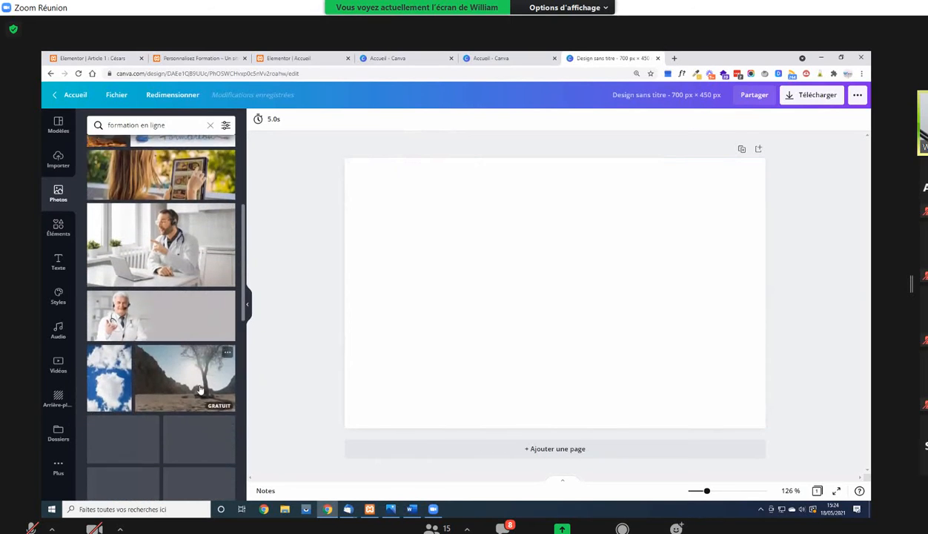
{"action": "scroll", "coordinate": [192, 218], "scroll_direction": "up", "scroll_amount": 3}
Search the photos for "e-learning" and fill the page with the photo of hands typing on an E-learning laptop
{"action": "left_click_drag", "start_coordinate": [167, 125], "coordinate": [44, 116]}
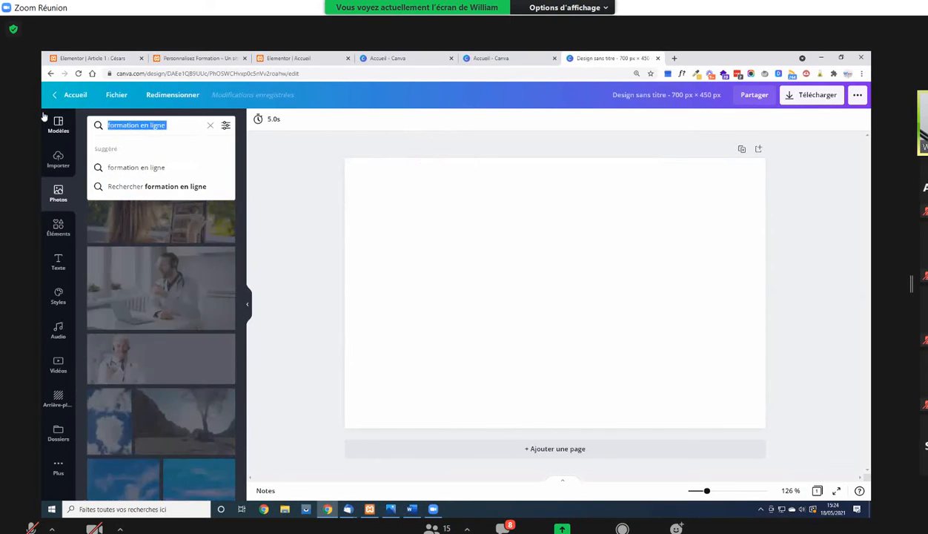
{"action": "type", "text": "e-learning"}
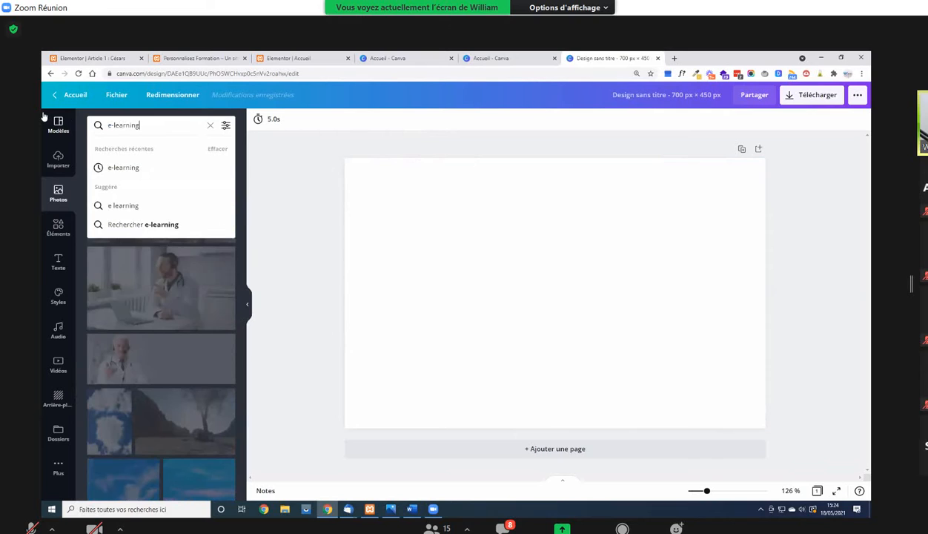
{"action": "key", "text": "Return"}
{"action": "left_click_drag", "start_coordinate": [122, 293], "coordinate": [371, 193]}
Download the design as a JPG image
{"action": "left_click", "coordinate": [817, 103]}
{"action": "left_click", "coordinate": [771, 175]}
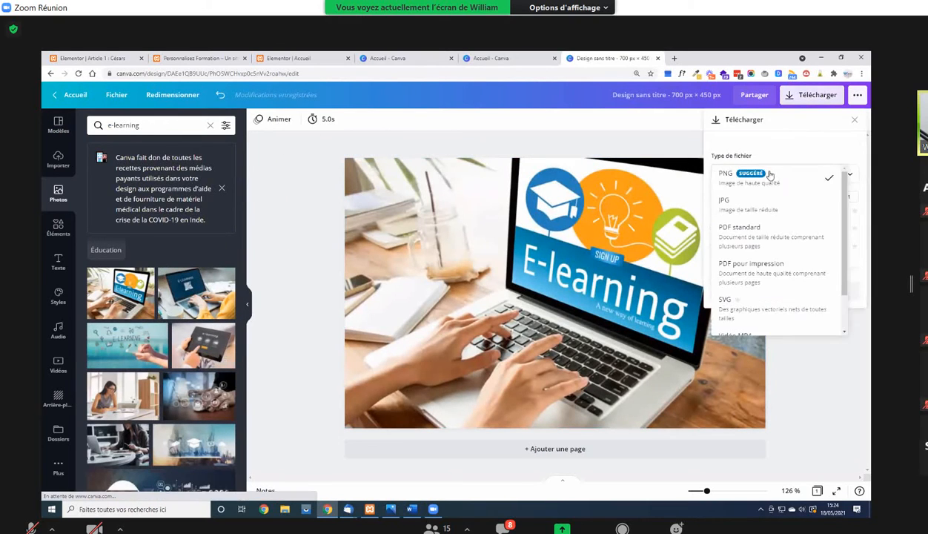
{"action": "left_click", "coordinate": [765, 202]}
{"action": "left_click", "coordinate": [795, 261]}
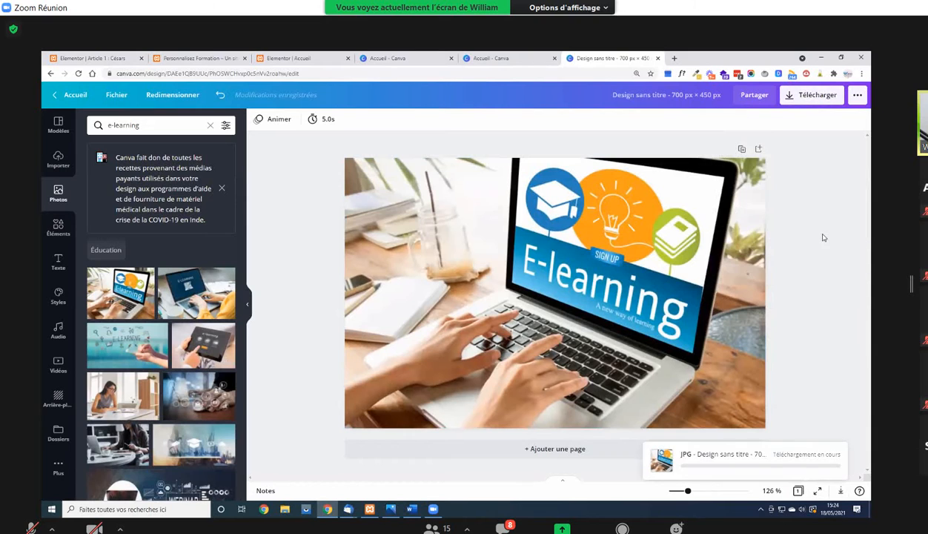
Switch to the Elementor editor of the Accueil page and add an image widget to the empty column beside "Nos formations"
{"action": "left_click", "coordinate": [189, 60]}
{"action": "left_click", "coordinate": [115, 60]}
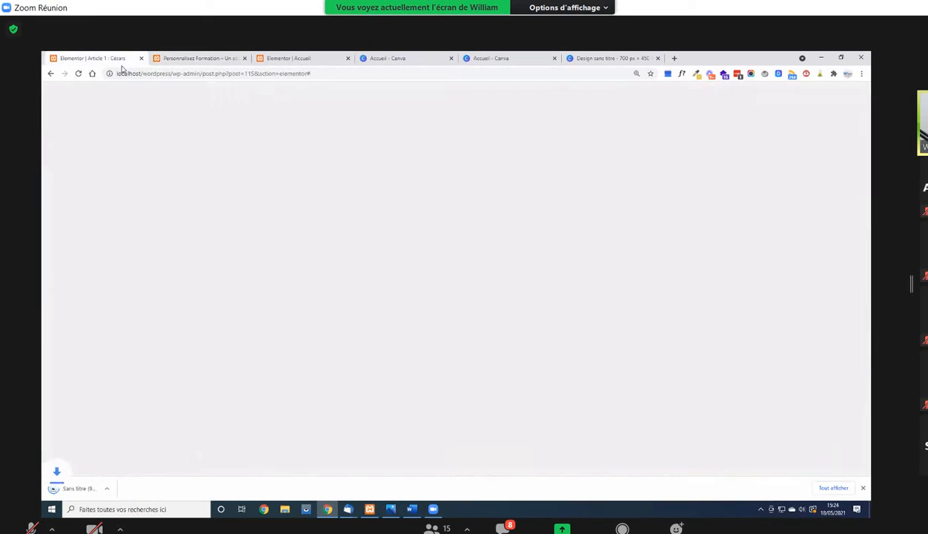
{"action": "left_click", "coordinate": [293, 60]}
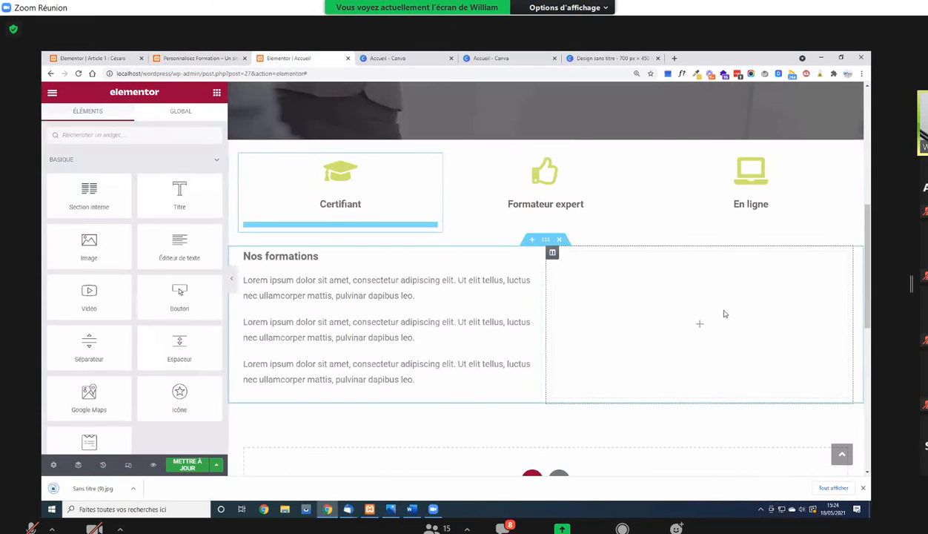
{"action": "left_click_drag", "start_coordinate": [72, 234], "coordinate": [671, 307]}
Upload the downloaded Sans titre (9).jpg to the media library and insert it into the image widget
{"action": "left_click", "coordinate": [186, 207]}
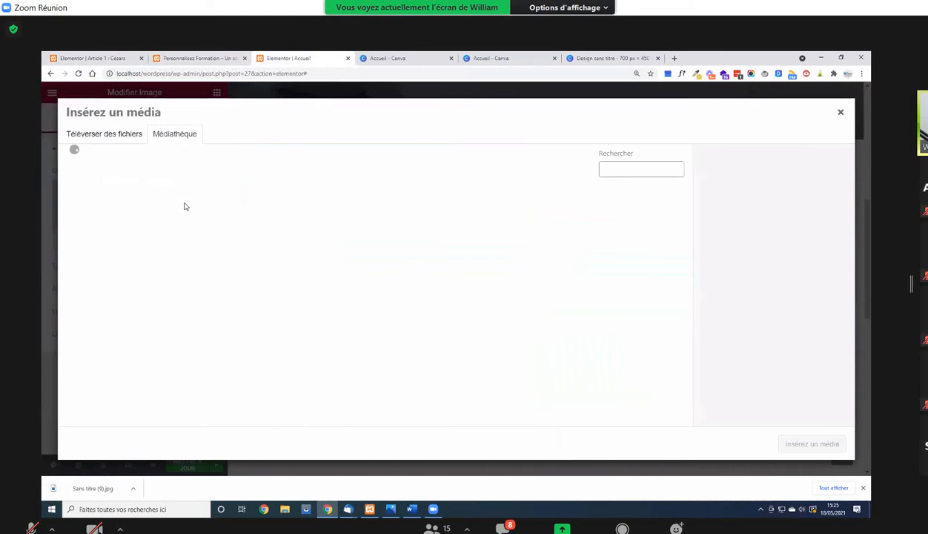
{"action": "left_click", "coordinate": [108, 138]}
{"action": "left_click", "coordinate": [485, 290]}
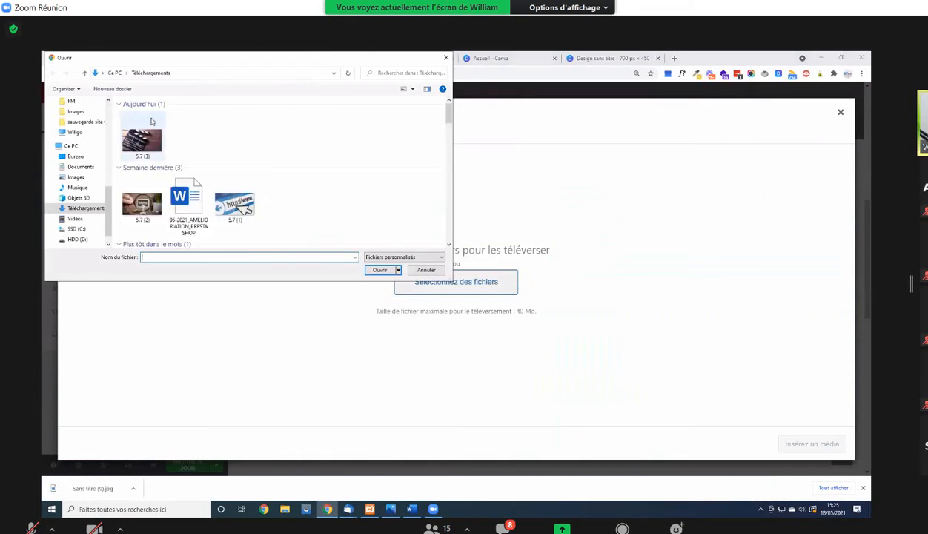
{"action": "double_click", "coordinate": [142, 140]}
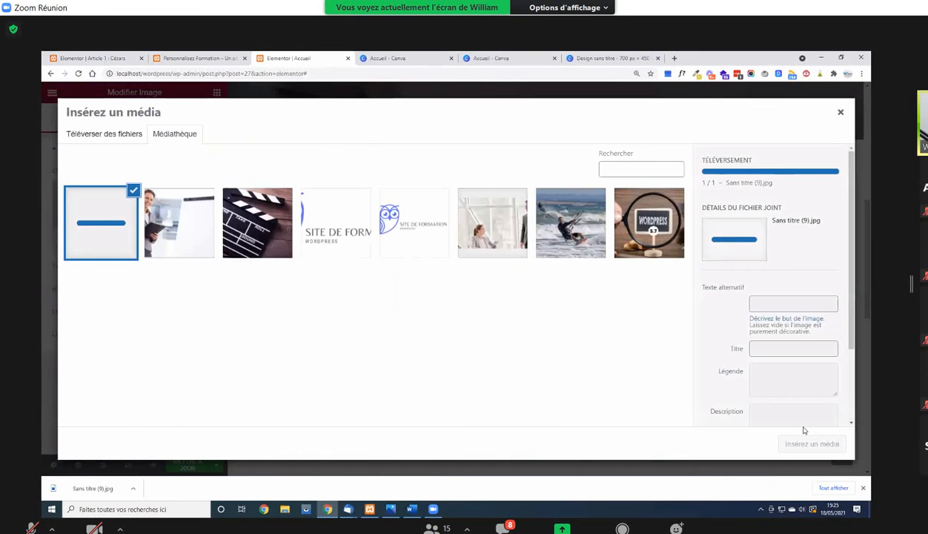
{"action": "left_click", "coordinate": [789, 443]}
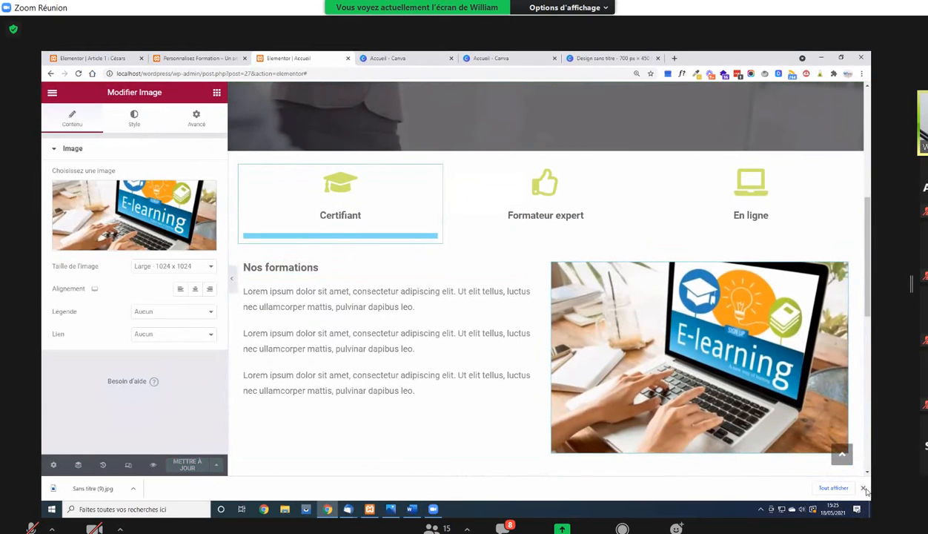
{"action": "left_click", "coordinate": [864, 489]}
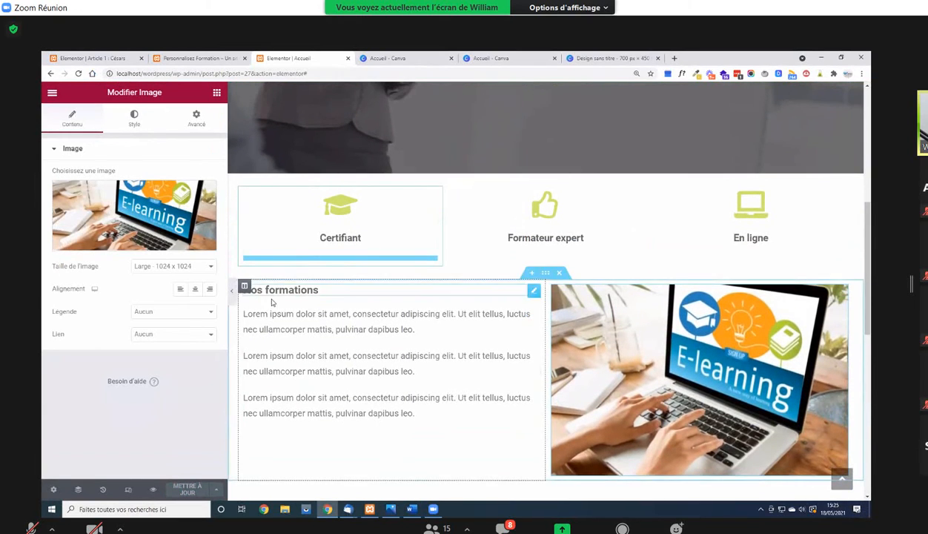
Give the e-learning image a box shadow with a horizontal offset of 3 and a vertical offset of 5, and update the page
{"action": "scroll", "coordinate": [518, 343], "scroll_direction": "down", "scroll_amount": 1}
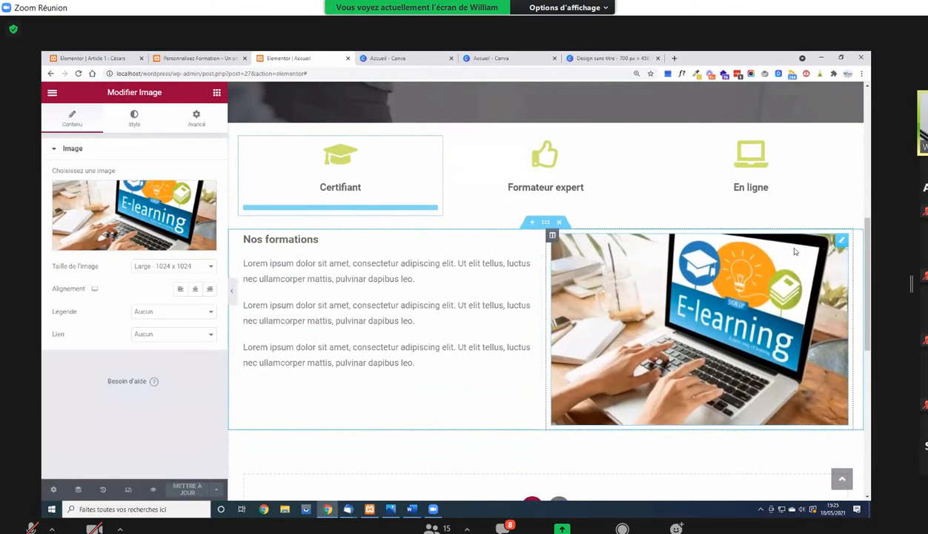
{"action": "left_click", "coordinate": [135, 117]}
{"action": "scroll", "coordinate": [171, 362], "scroll_direction": "down", "scroll_amount": 1}
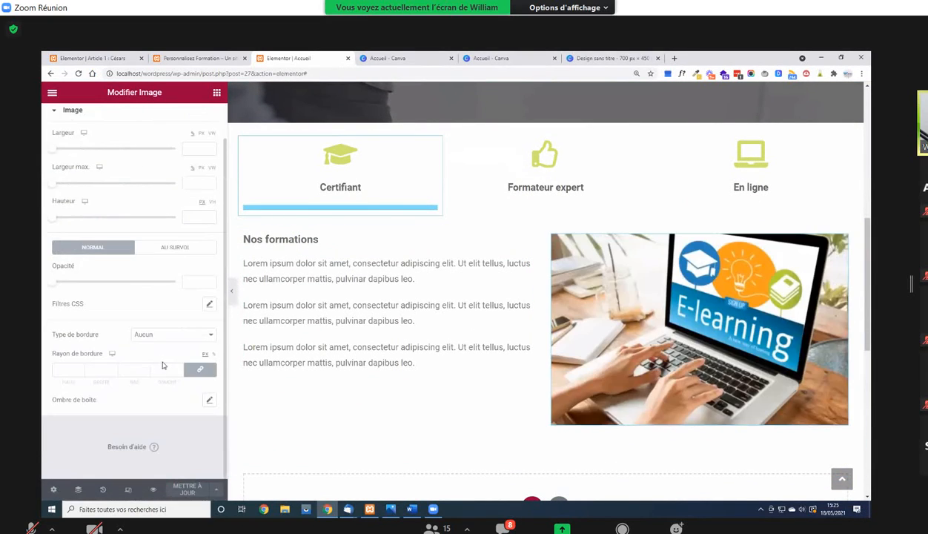
{"action": "left_click", "coordinate": [208, 401]}
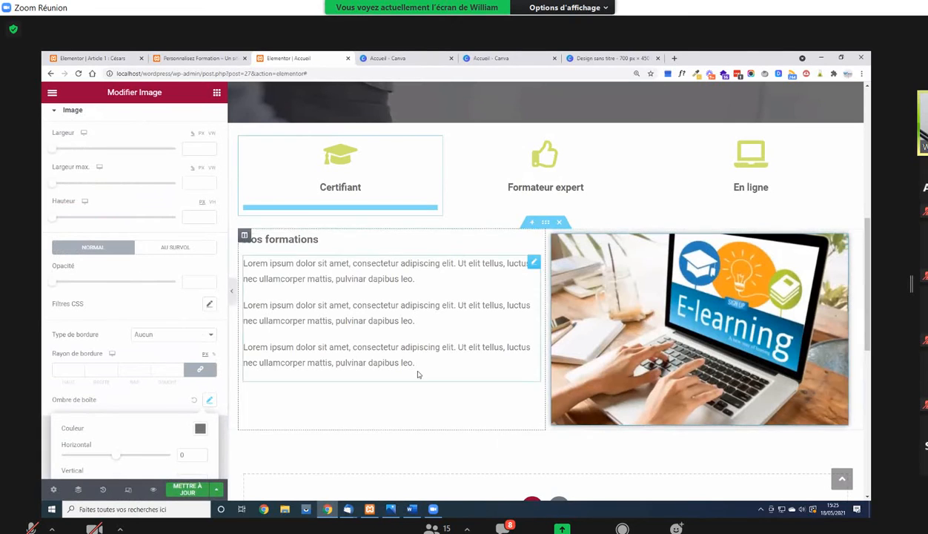
{"action": "scroll", "coordinate": [148, 389], "scroll_direction": "down", "scroll_amount": 2}
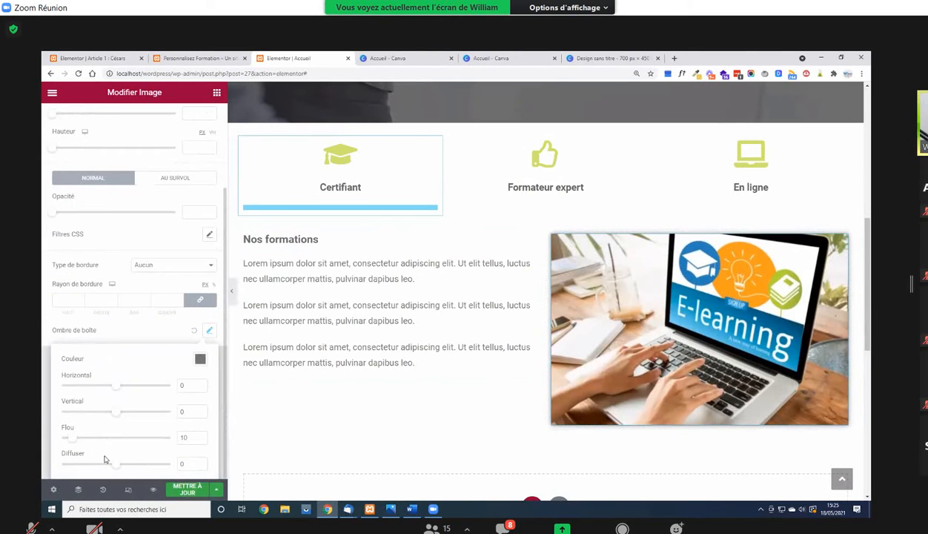
{"action": "left_click_drag", "start_coordinate": [115, 417], "coordinate": [117, 390]}
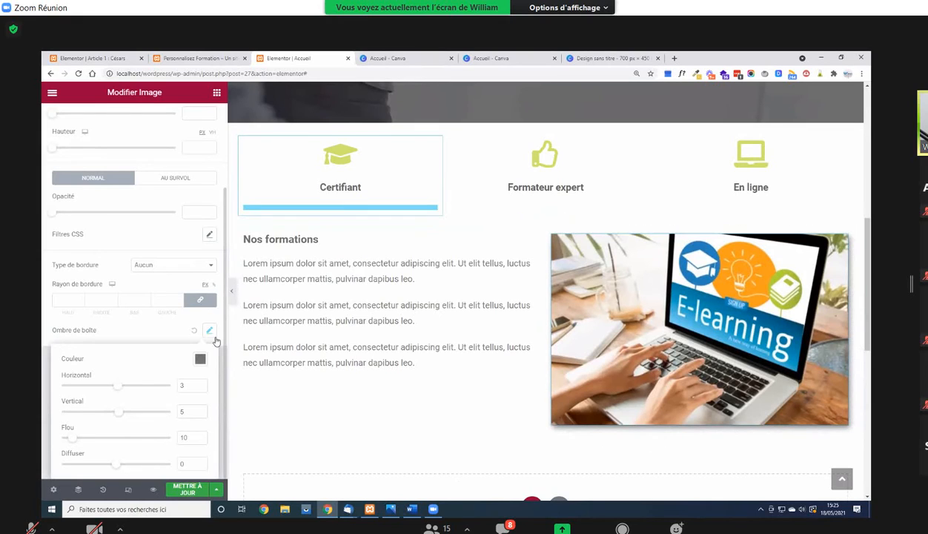
{"action": "left_click", "coordinate": [160, 330]}
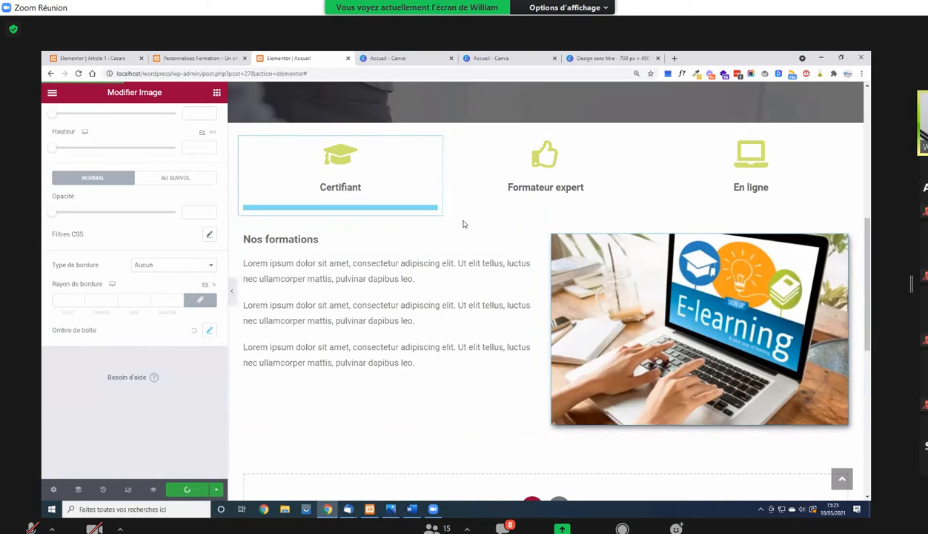
Set the entrance animation of the "Certifiant" icon box to Fade In Left
{"action": "scroll", "coordinate": [465, 222], "scroll_direction": "up", "scroll_amount": 3}
{"action": "scroll", "coordinate": [145, 222], "scroll_direction": "up", "scroll_amount": 2}
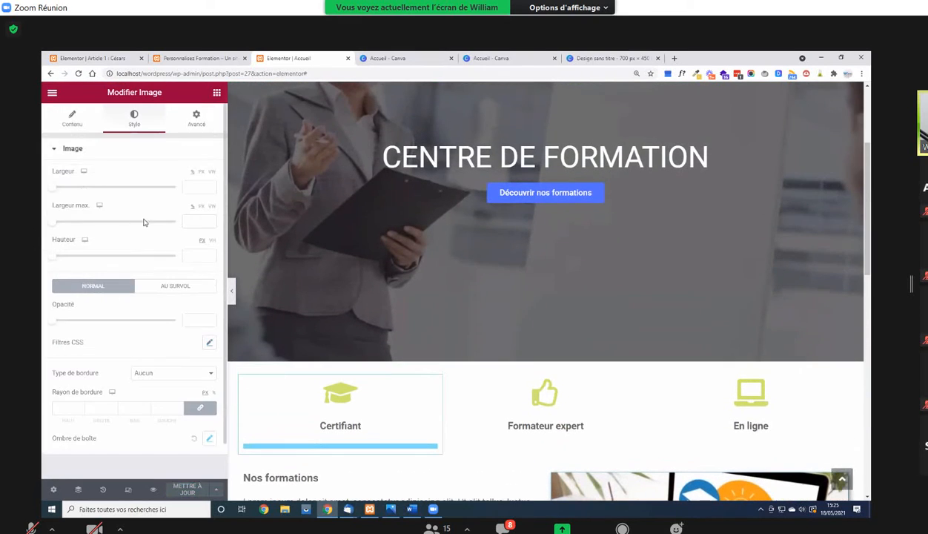
{"action": "left_click", "coordinate": [197, 119]}
{"action": "scroll", "coordinate": [166, 367], "scroll_direction": "down", "scroll_amount": 2}
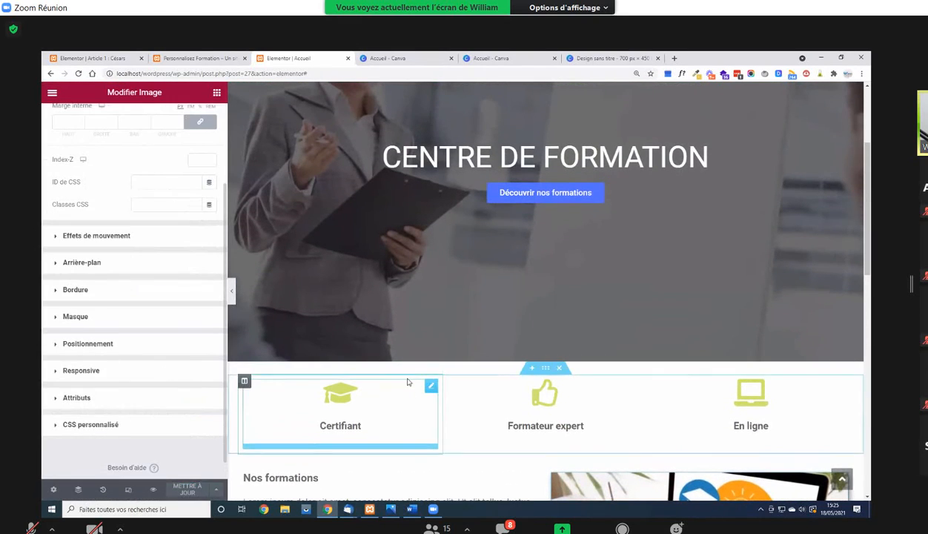
{"action": "scroll", "coordinate": [407, 382], "scroll_direction": "down", "scroll_amount": 2}
{"action": "left_click", "coordinate": [349, 300]}
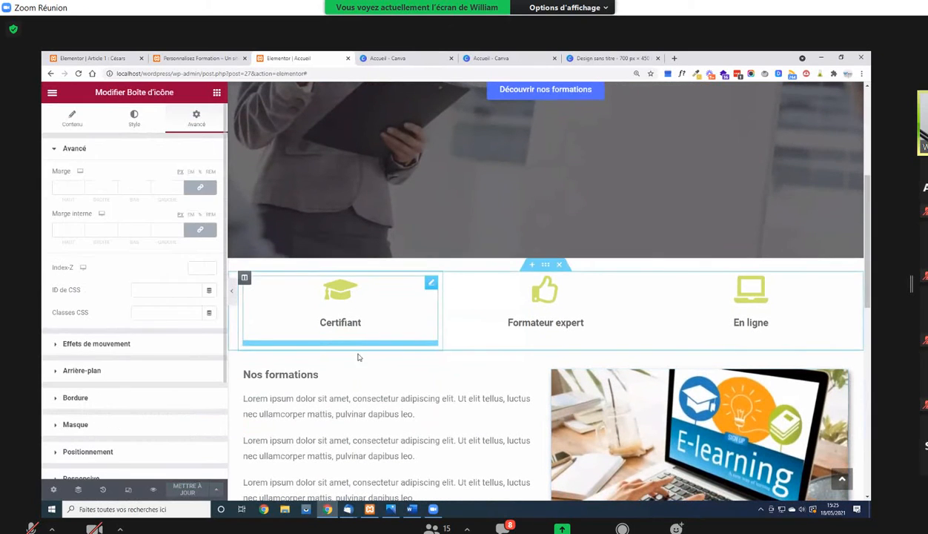
{"action": "left_click", "coordinate": [152, 348]}
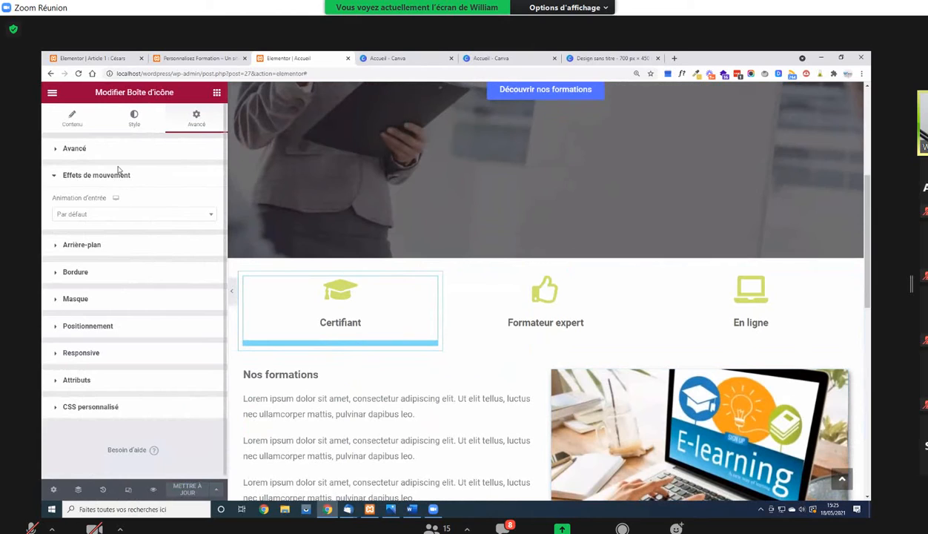
{"action": "left_click", "coordinate": [120, 215]}
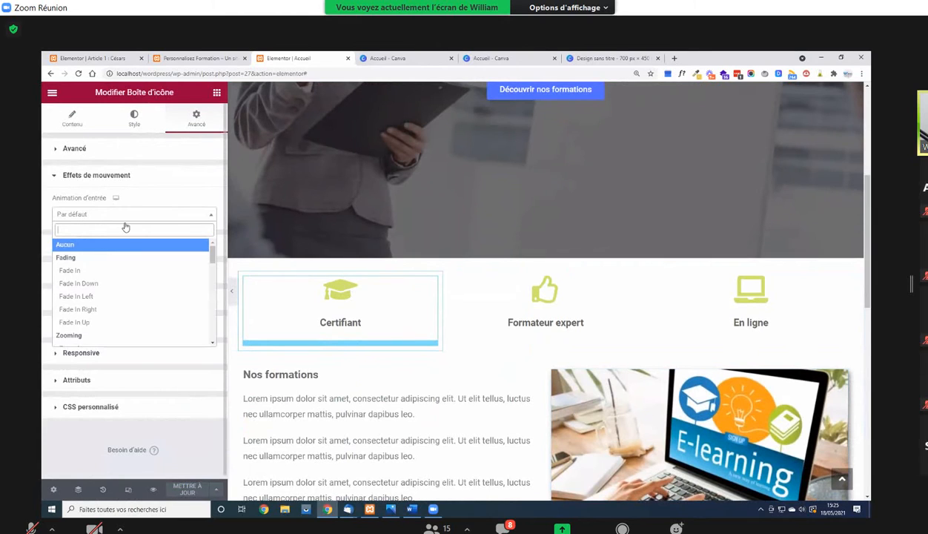
{"action": "left_click", "coordinate": [143, 299]}
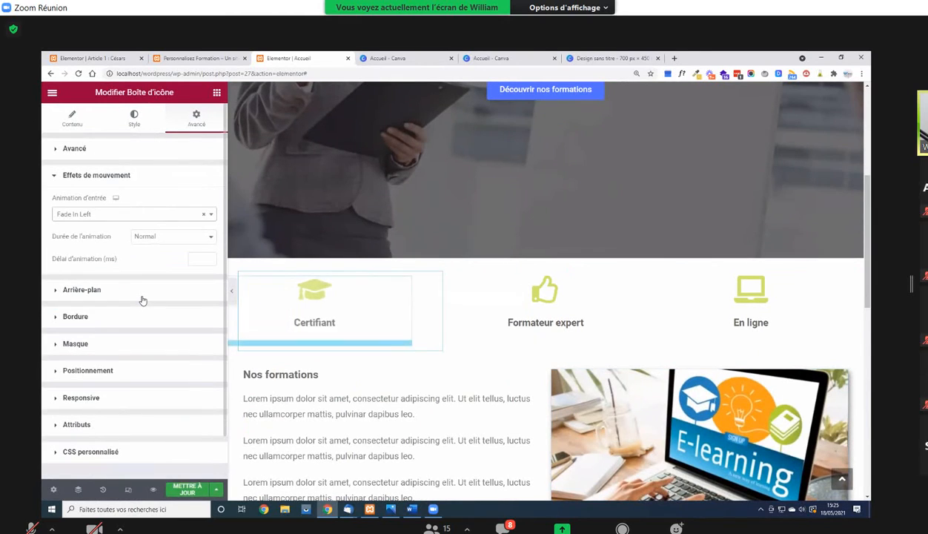
Set the entrance animation of the "Formateur expert" icon box to Fade In Up
{"action": "left_click", "coordinate": [522, 309]}
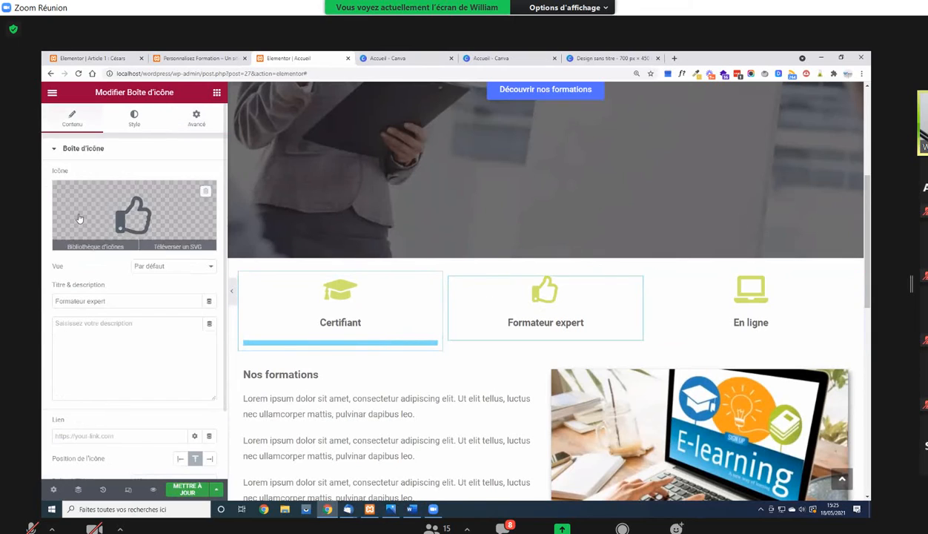
{"action": "left_click", "coordinate": [197, 122]}
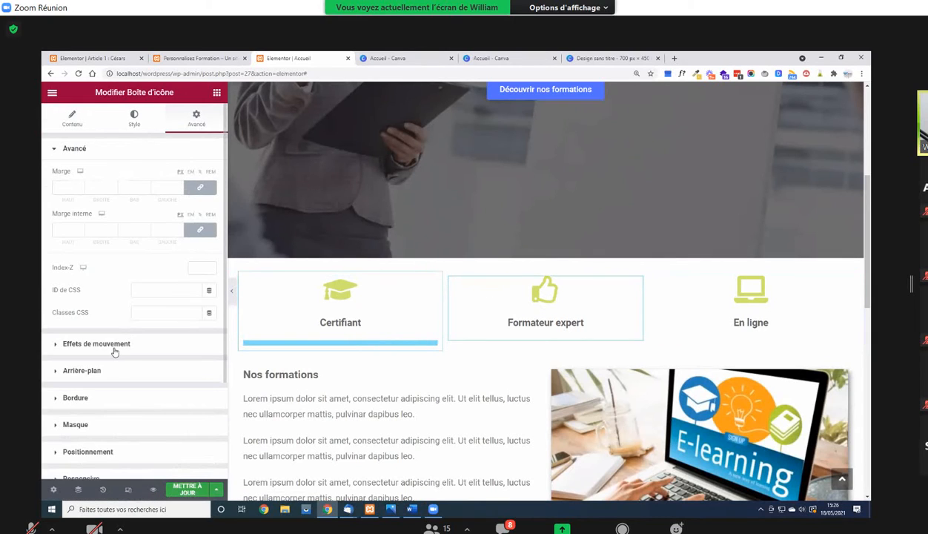
{"action": "left_click", "coordinate": [113, 345]}
{"action": "left_click", "coordinate": [165, 215]}
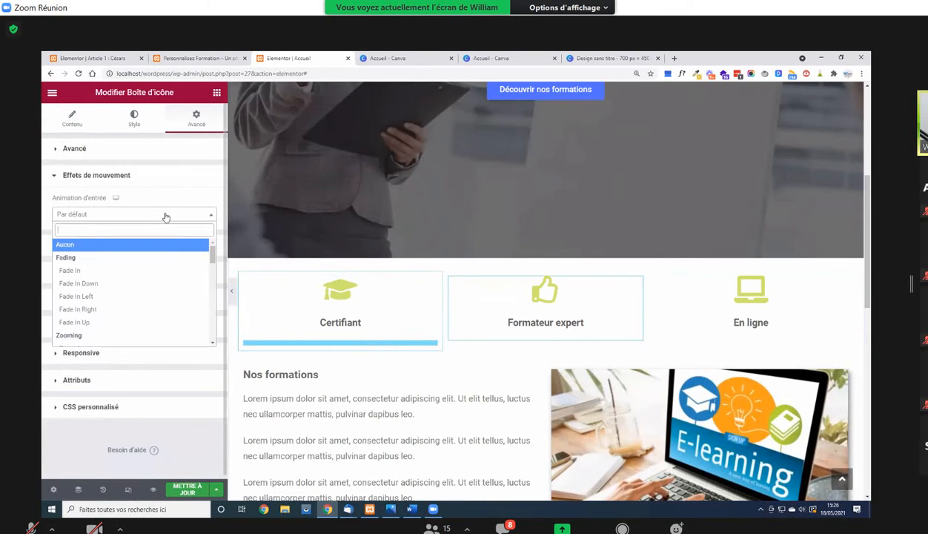
{"action": "left_click", "coordinate": [152, 324]}
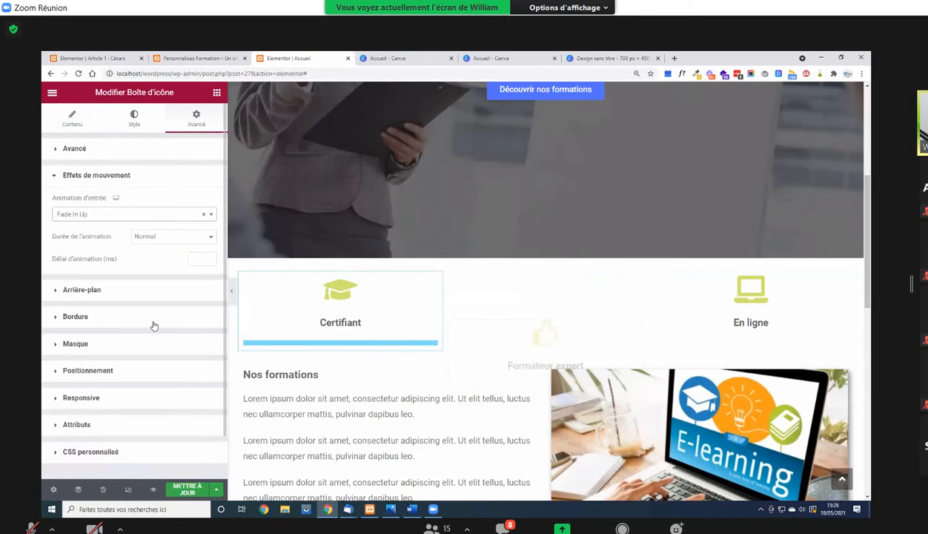
Set the entrance animation of the "En ligne" icon box to Fade In Right
{"action": "left_click", "coordinate": [764, 323]}
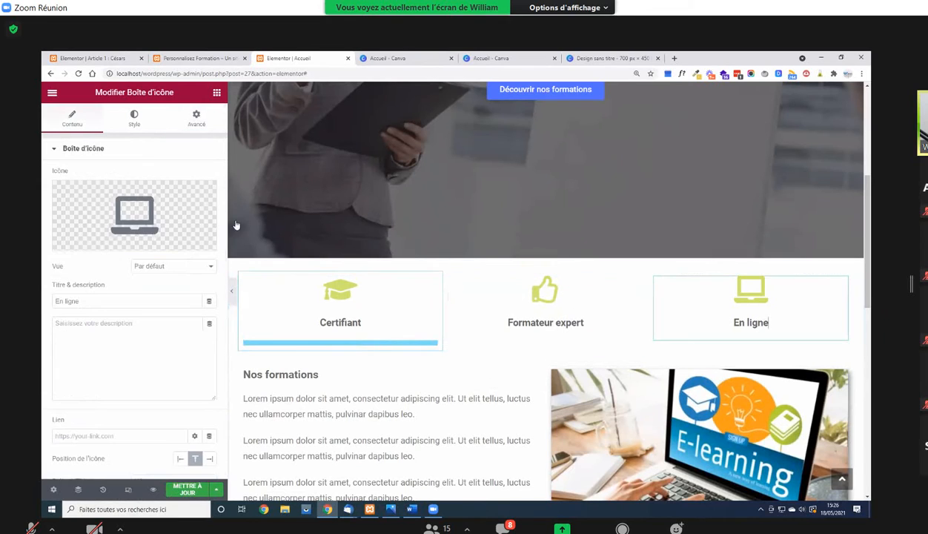
{"action": "left_click", "coordinate": [198, 131]}
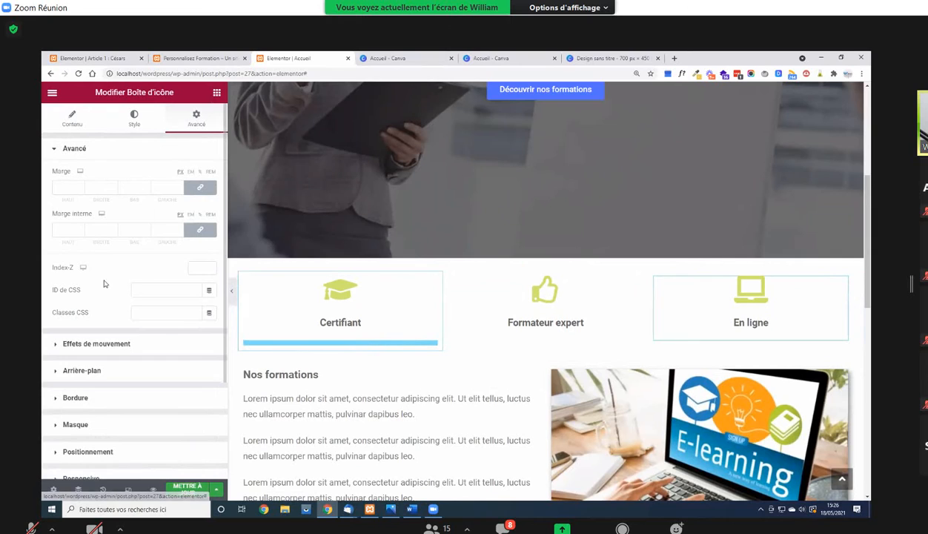
{"action": "left_click", "coordinate": [122, 344]}
{"action": "left_click", "coordinate": [125, 213]}
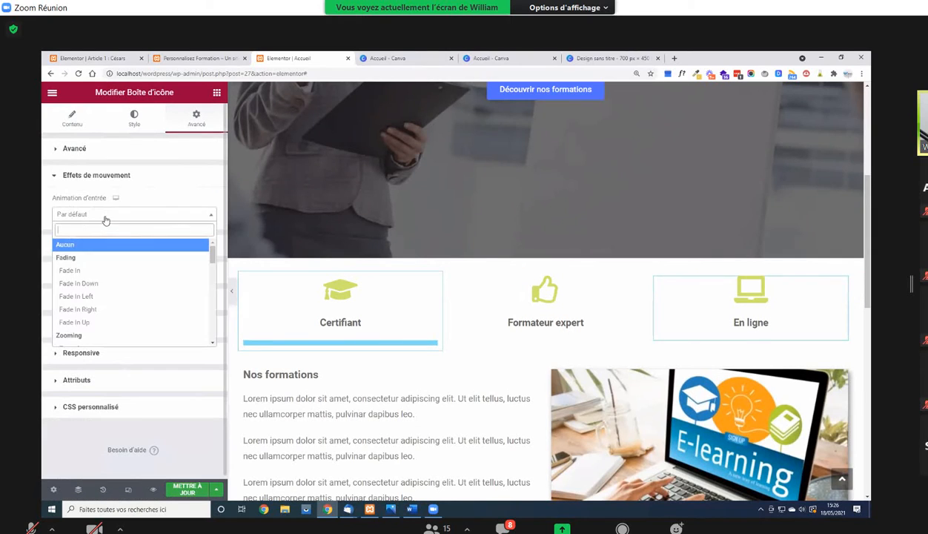
{"action": "left_click", "coordinate": [121, 311]}
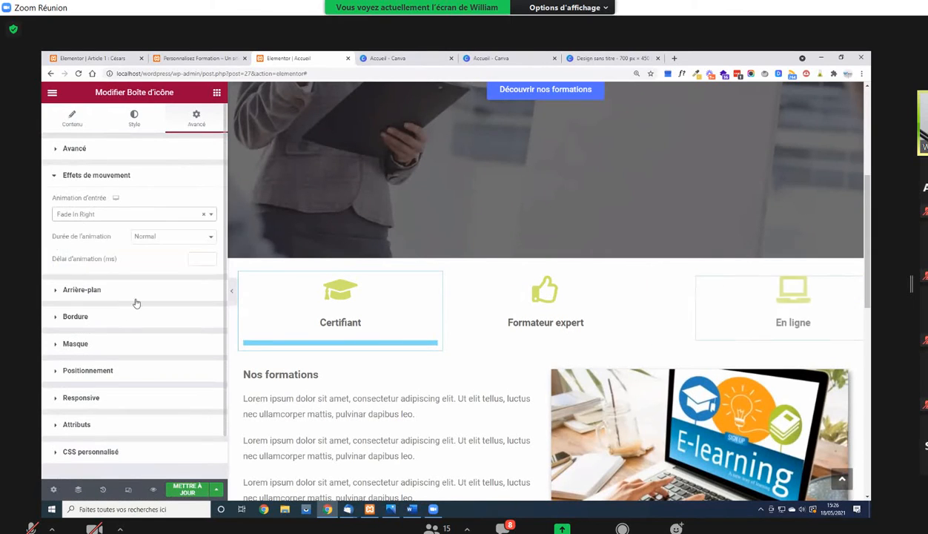
Update the Accueil page and preview it, checking the animated icon boxes and the "Nos formations" section
{"action": "left_click", "coordinate": [175, 489]}
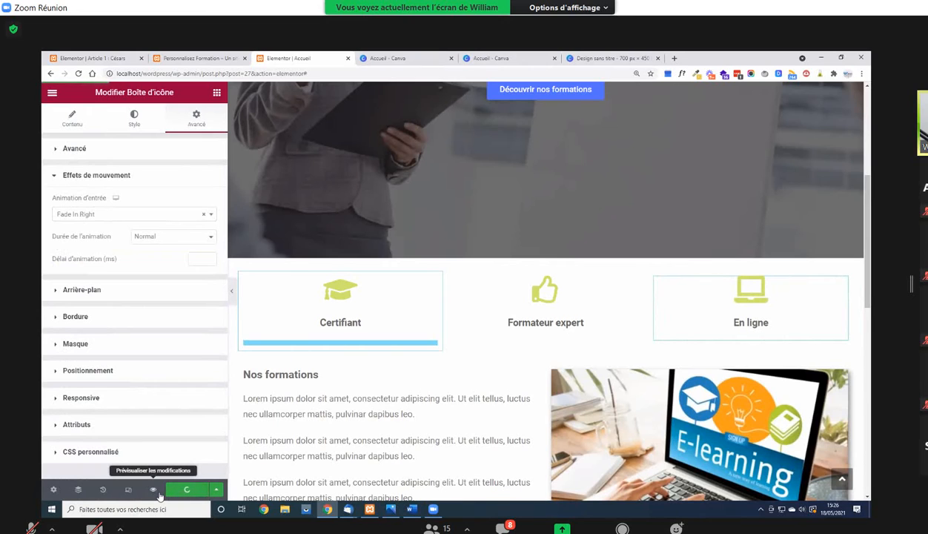
{"action": "left_click", "coordinate": [153, 490]}
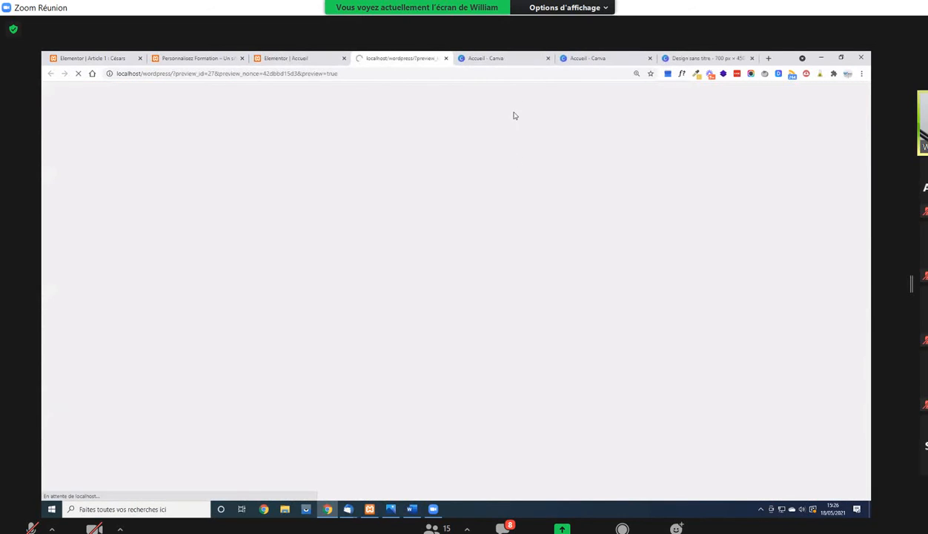
{"action": "scroll", "coordinate": [571, 273], "scroll_direction": "down", "scroll_amount": 5}
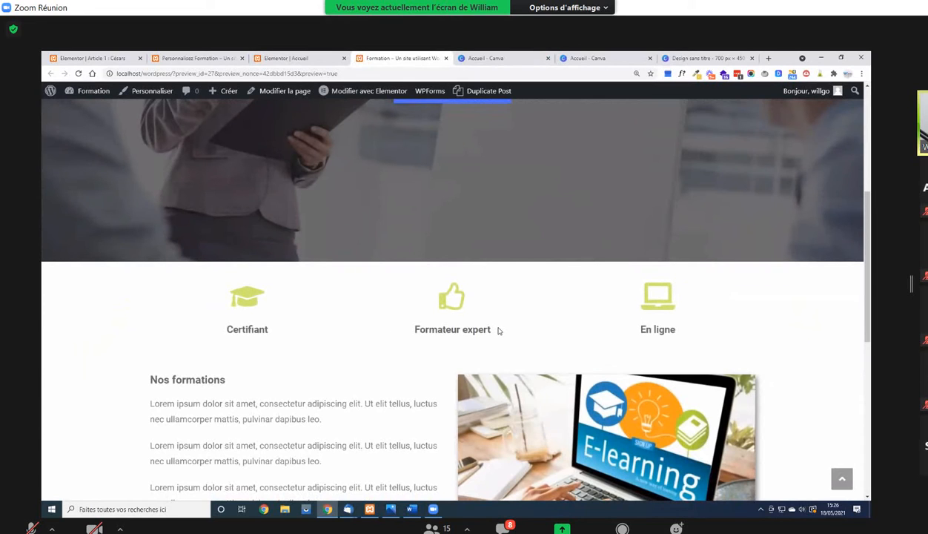
{"action": "scroll", "coordinate": [497, 327], "scroll_direction": "down", "scroll_amount": 2}
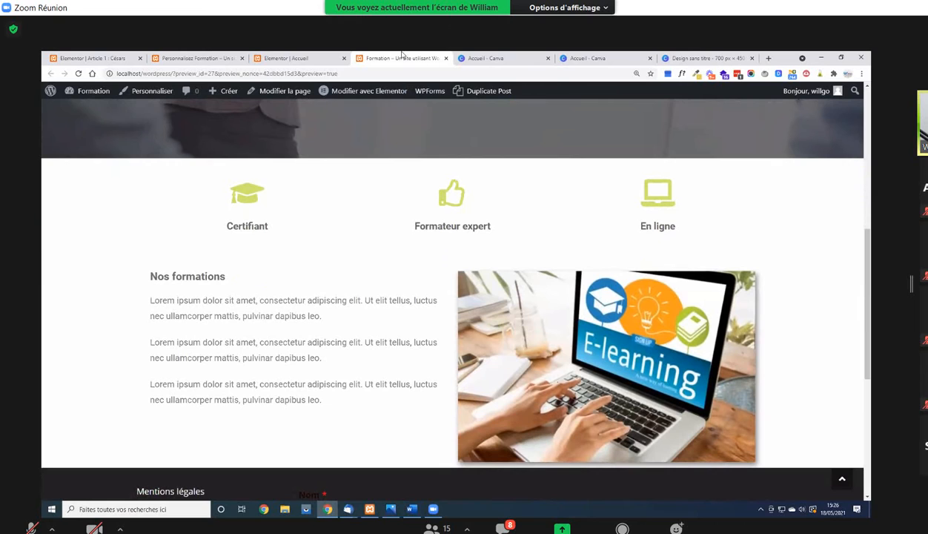
Back in the Elementor editor, add a Montagnes shape divider coloured #CECECE along the bottom of the "Nos formations" section
{"action": "left_click", "coordinate": [302, 58]}
{"action": "scroll", "coordinate": [422, 345], "scroll_direction": "down", "scroll_amount": 2}
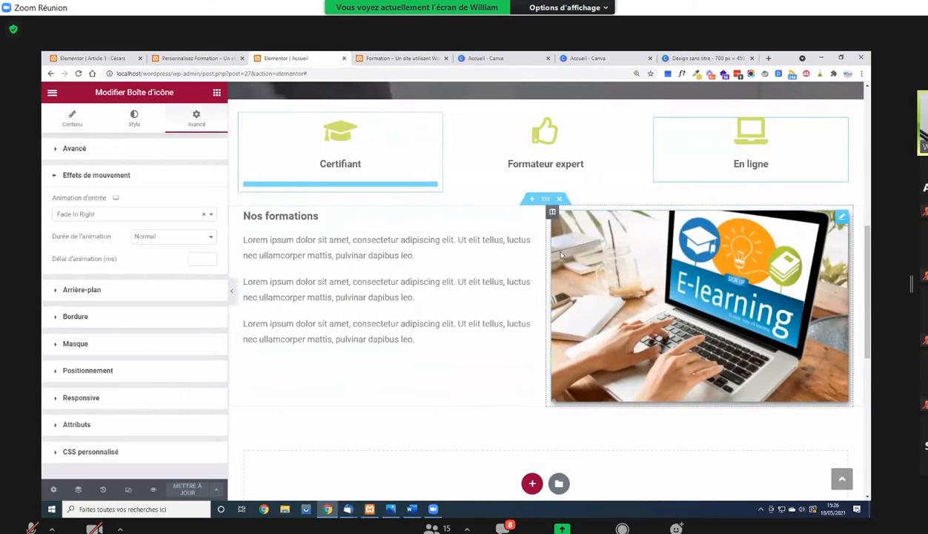
{"action": "left_click", "coordinate": [546, 200]}
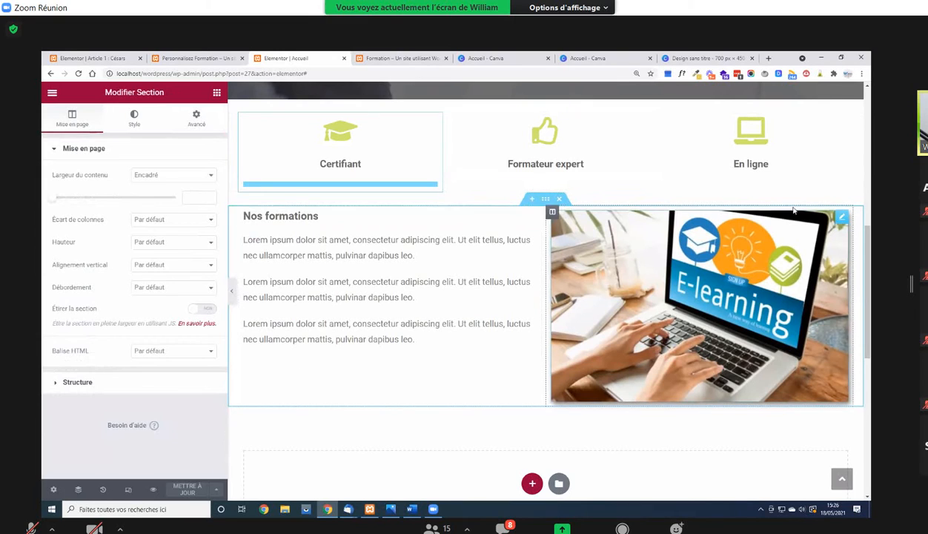
{"action": "left_click", "coordinate": [137, 120]}
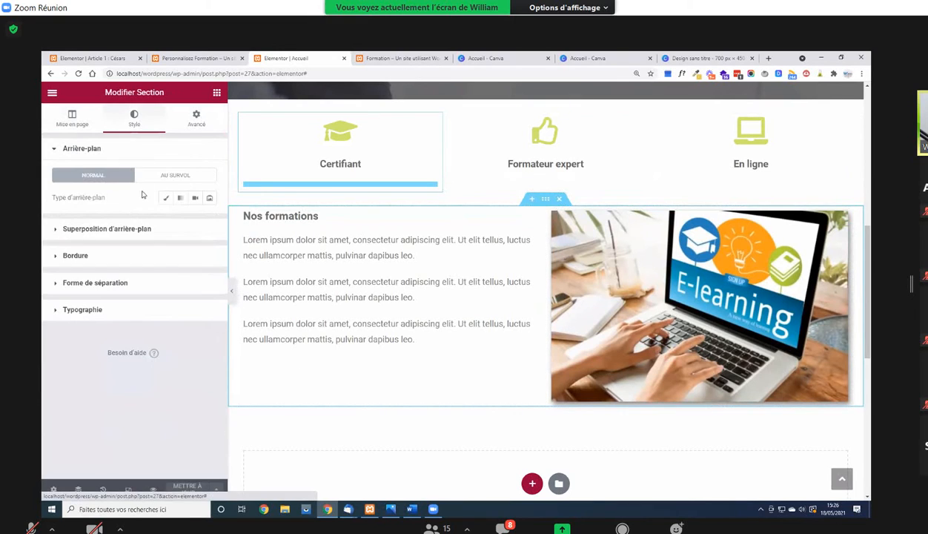
{"action": "left_click", "coordinate": [109, 285]}
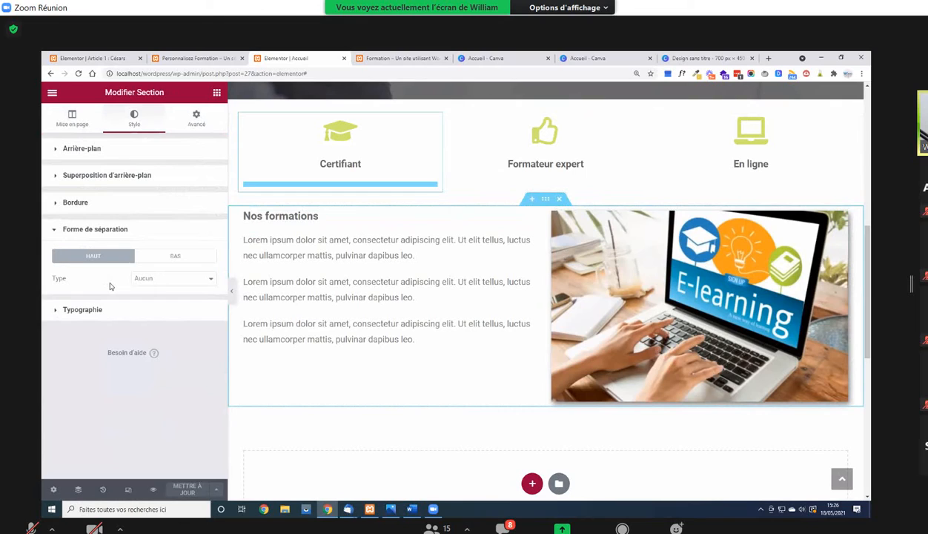
{"action": "left_click", "coordinate": [173, 257]}
{"action": "left_click", "coordinate": [169, 276]}
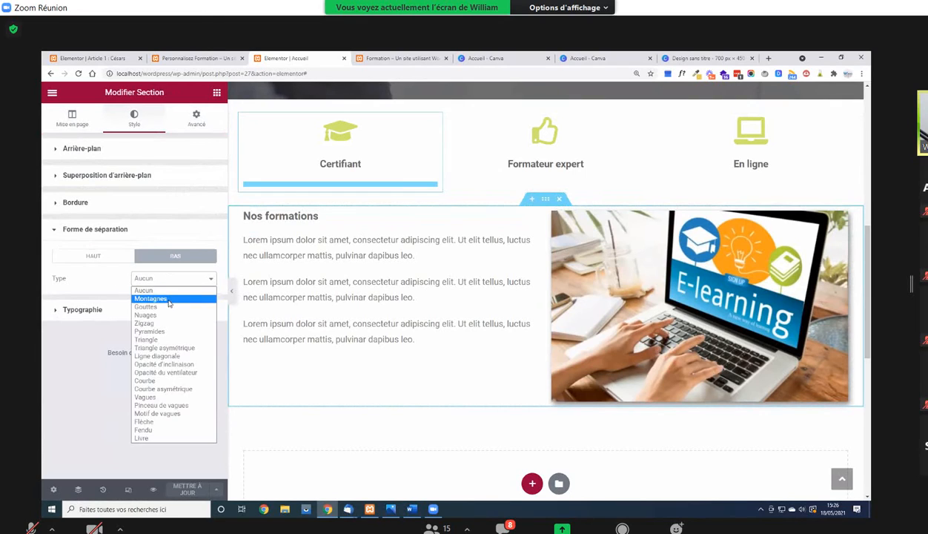
{"action": "left_click", "coordinate": [169, 299]}
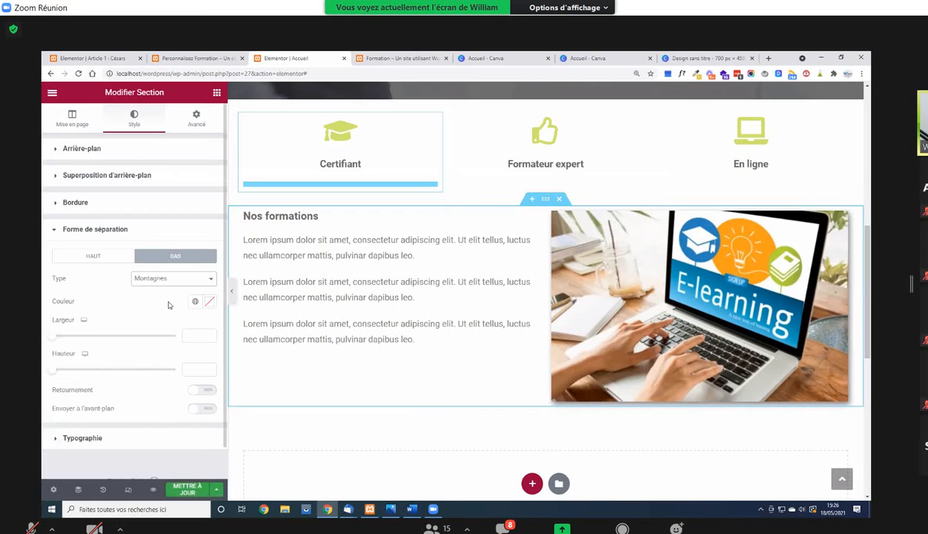
{"action": "left_click", "coordinate": [210, 302]}
{"action": "left_click_drag", "start_coordinate": [141, 377], "coordinate": [55, 362]}
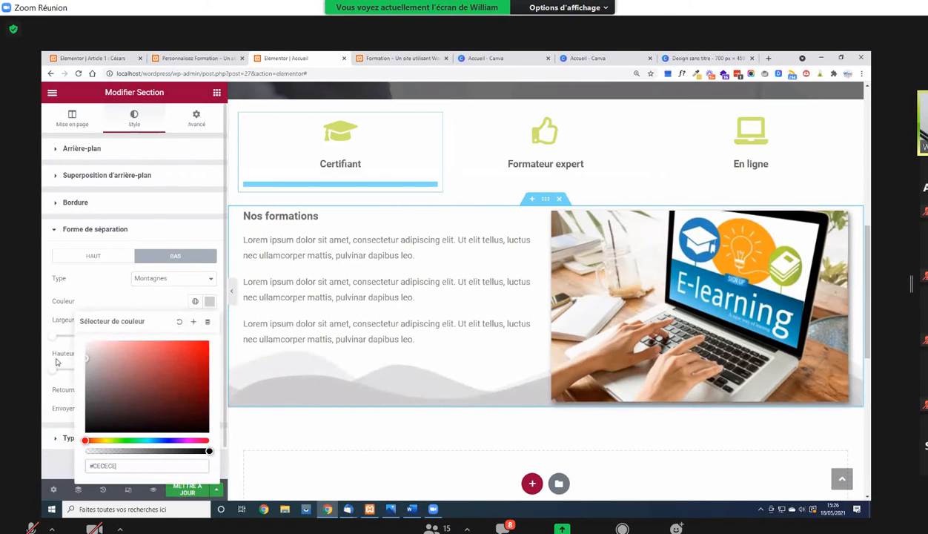
Delete the e-learning image widget from the "Nos formations" section
{"action": "scroll", "coordinate": [475, 360], "scroll_direction": "down", "scroll_amount": 2}
{"action": "scroll", "coordinate": [474, 360], "scroll_direction": "up", "scroll_amount": 1}
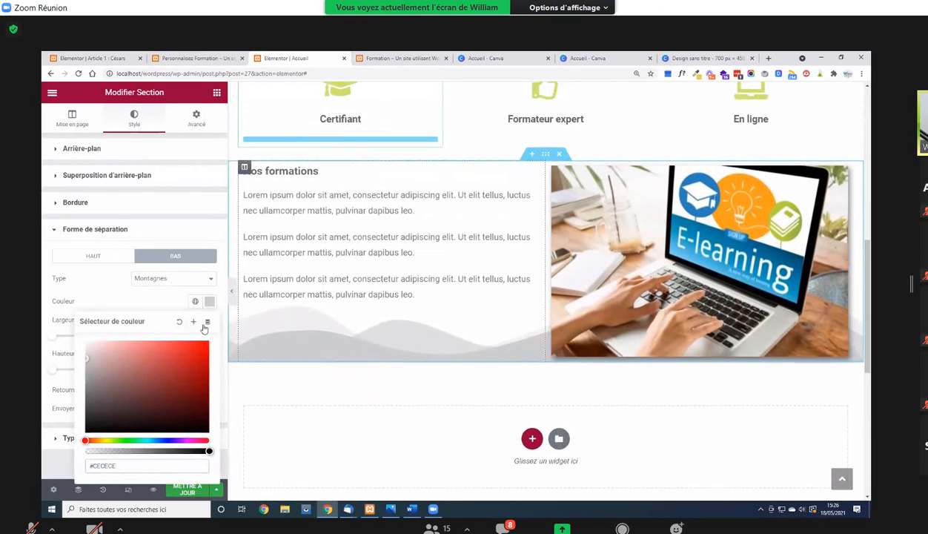
{"action": "right_click", "coordinate": [844, 178]}
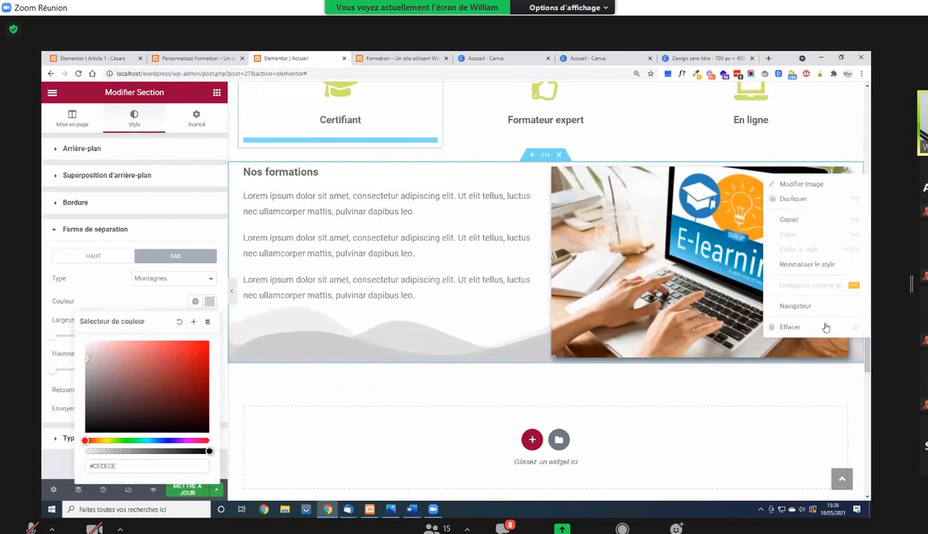
{"action": "left_click", "coordinate": [819, 321]}
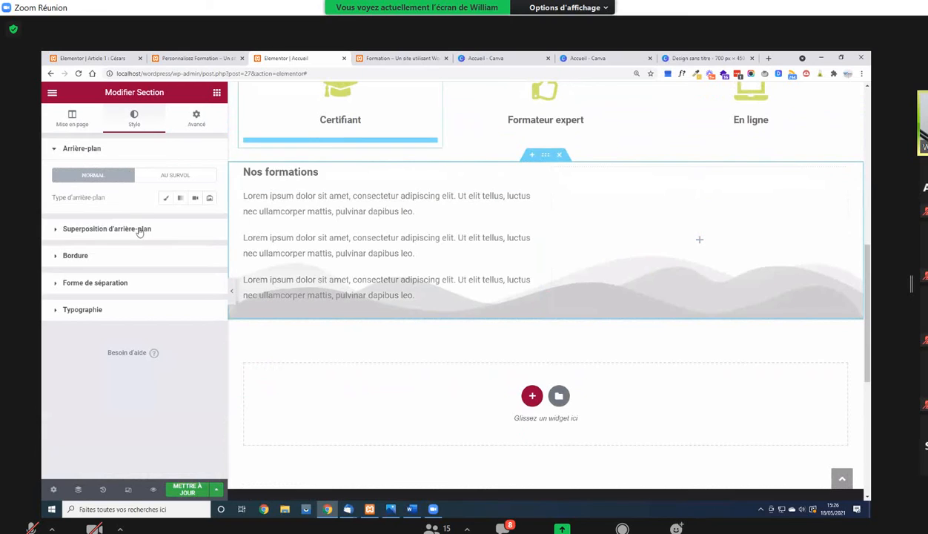
Change the bottom shape divider of the "Nos formations" section to Gouttes and reopen the choice of shape types
{"action": "left_click", "coordinate": [126, 282]}
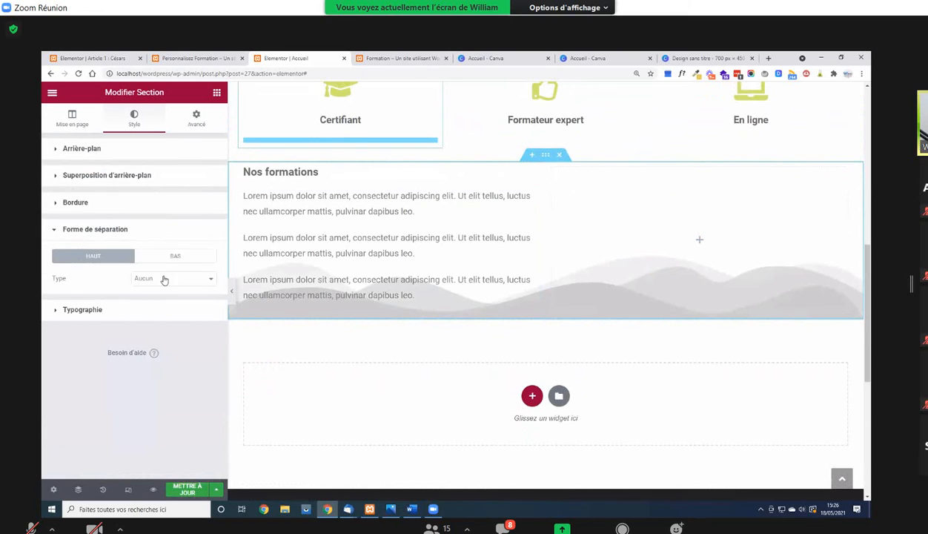
{"action": "left_click", "coordinate": [176, 280]}
{"action": "left_click", "coordinate": [543, 160]}
{"action": "left_click", "coordinate": [170, 257]}
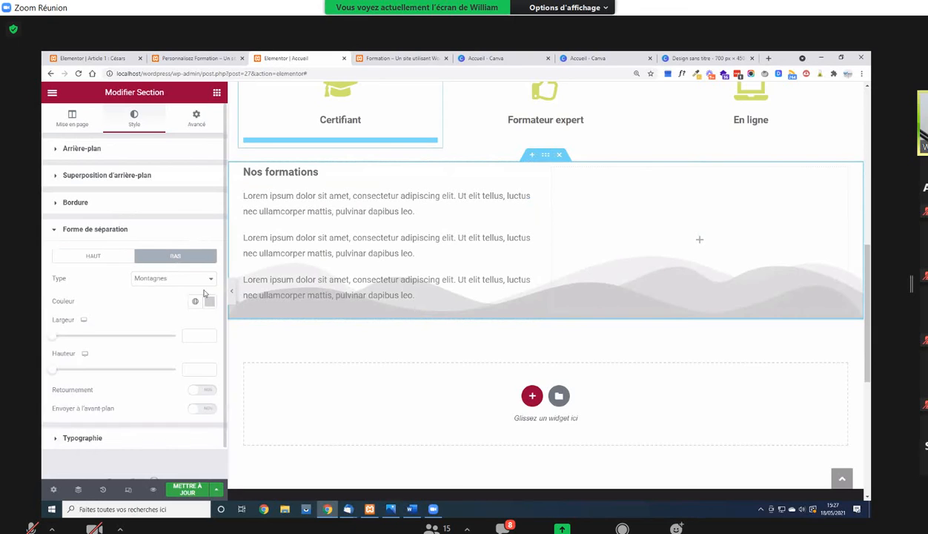
{"action": "left_click", "coordinate": [199, 279]}
{"action": "left_click", "coordinate": [174, 306]}
{"action": "left_click", "coordinate": [182, 280]}
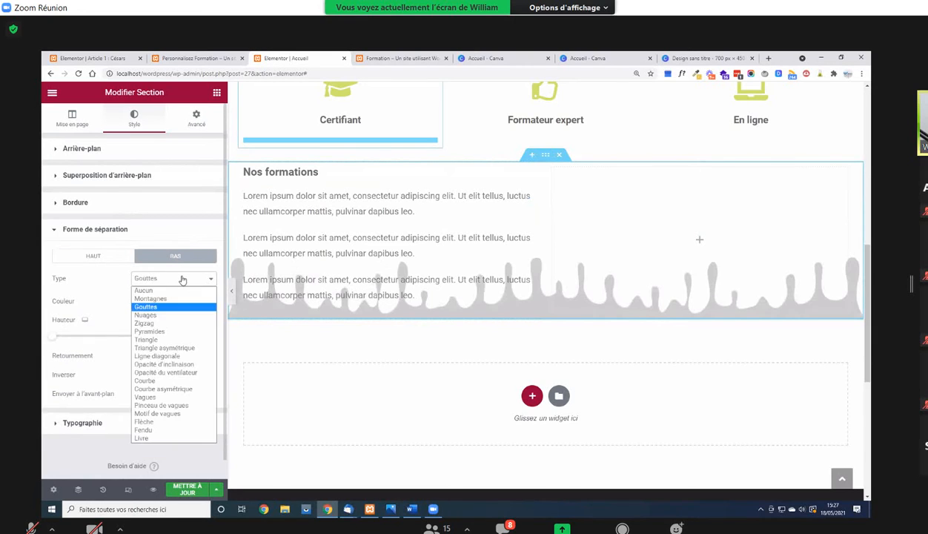
Try the Nuages, Pyramides, Triangle asymétrique, Courbe asymétrique and Motif de vagues shapes on the bottom divider of the Nos formations section
{"action": "left_click", "coordinate": [165, 314]}
{"action": "left_click", "coordinate": [182, 279]}
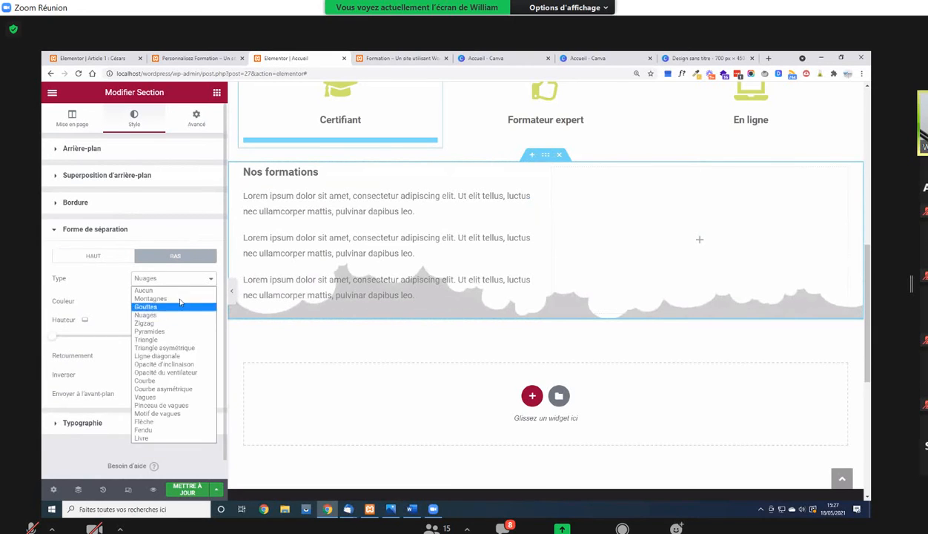
{"action": "left_click", "coordinate": [174, 317]}
{"action": "left_click", "coordinate": [178, 280]}
{"action": "left_click", "coordinate": [177, 278]}
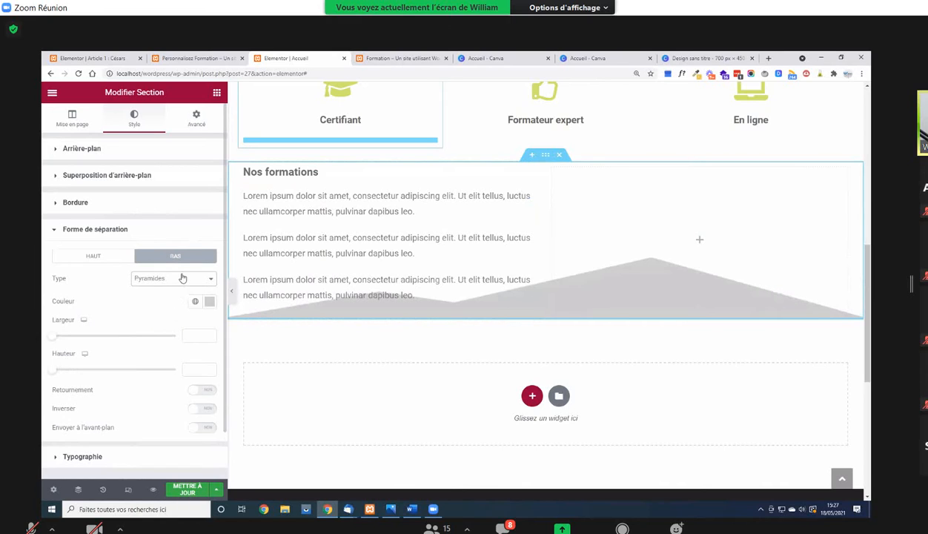
{"action": "left_click", "coordinate": [176, 277]}
{"action": "left_click", "coordinate": [171, 343]}
{"action": "left_click", "coordinate": [171, 279]}
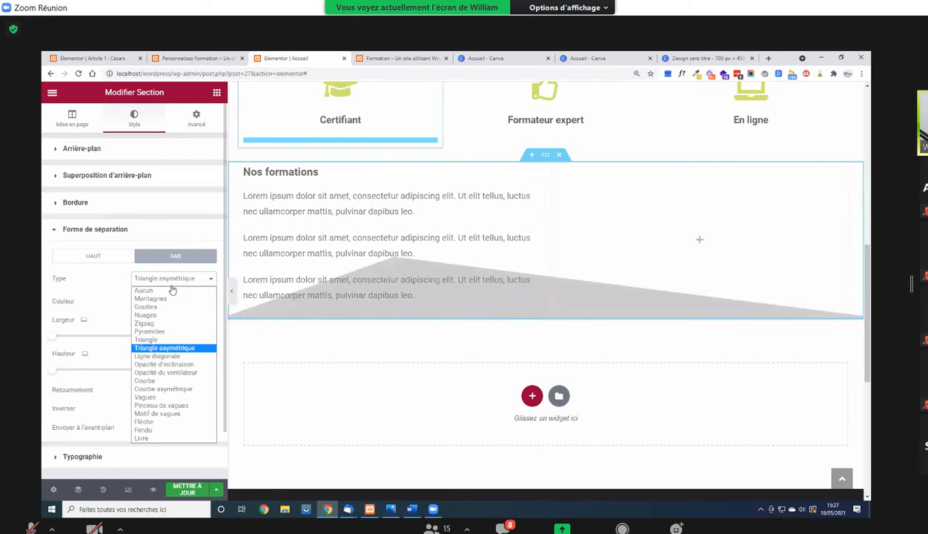
{"action": "left_click", "coordinate": [164, 390]}
{"action": "left_click", "coordinate": [184, 281]}
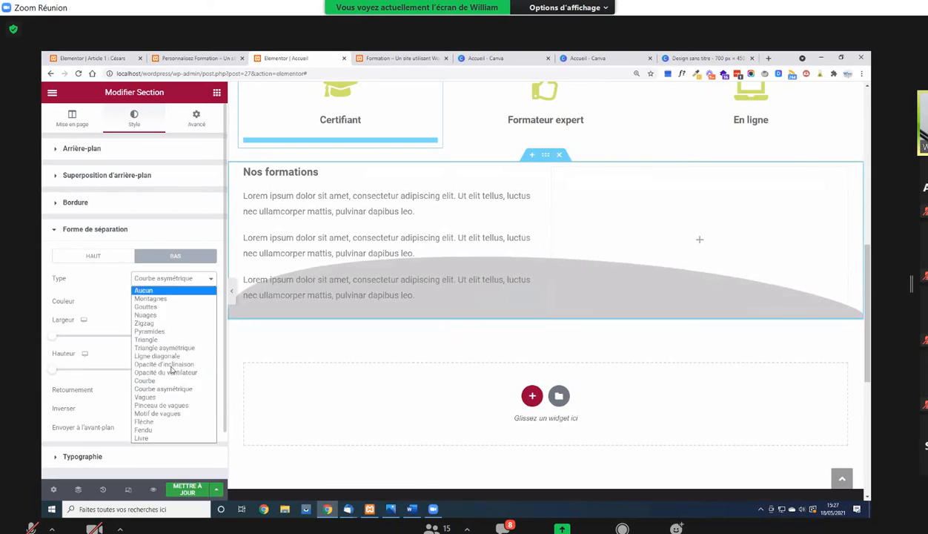
{"action": "left_click", "coordinate": [169, 414]}
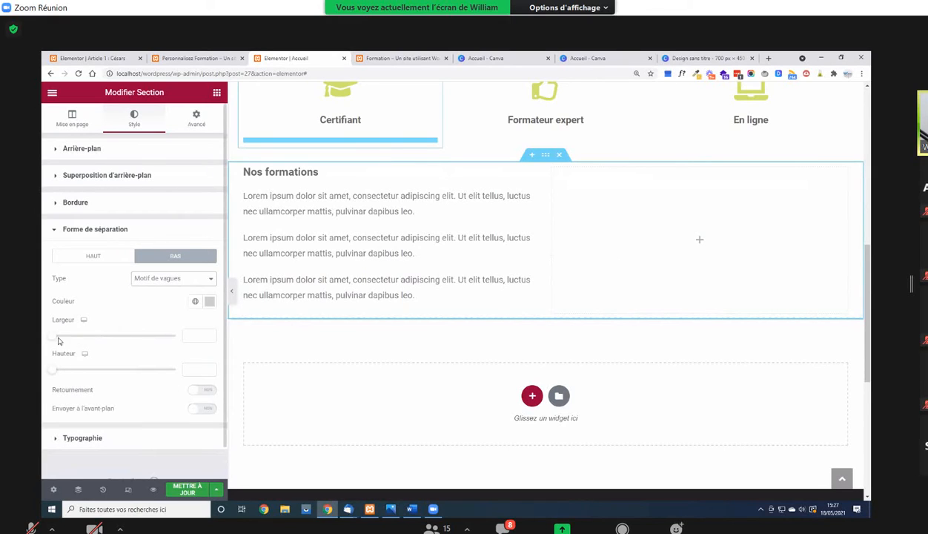
Set the section's bottom divider shape to Pinceau de vagues and colour it pale blue
{"action": "left_click", "coordinate": [186, 278]}
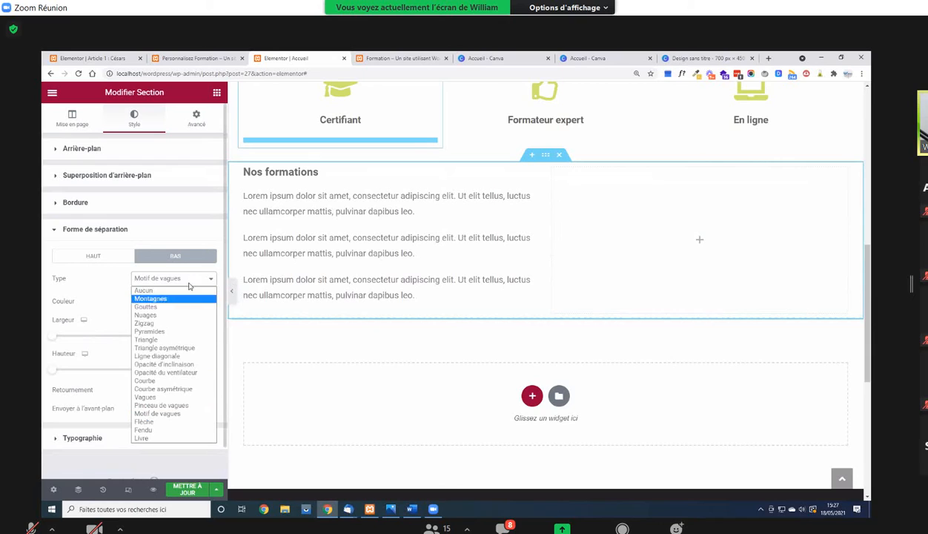
{"action": "left_click", "coordinate": [176, 405]}
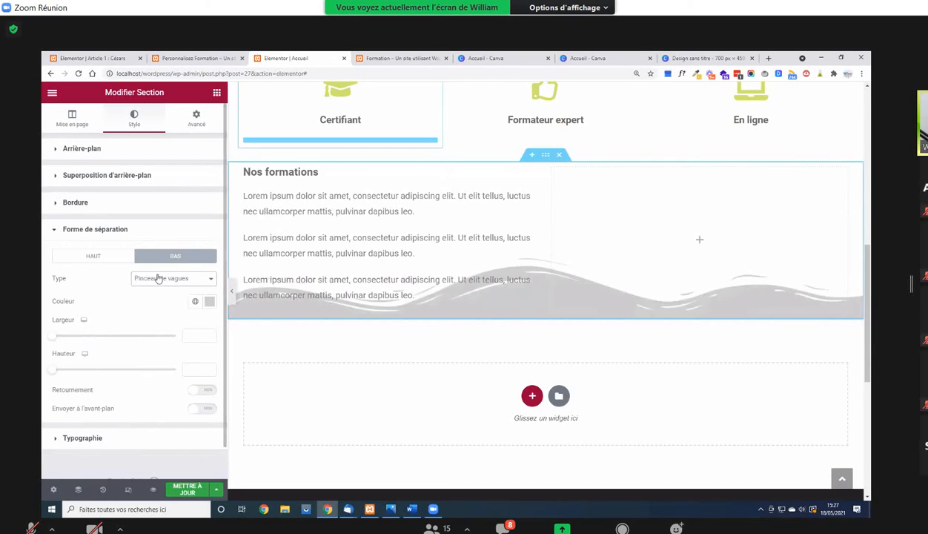
{"action": "left_click", "coordinate": [207, 302]}
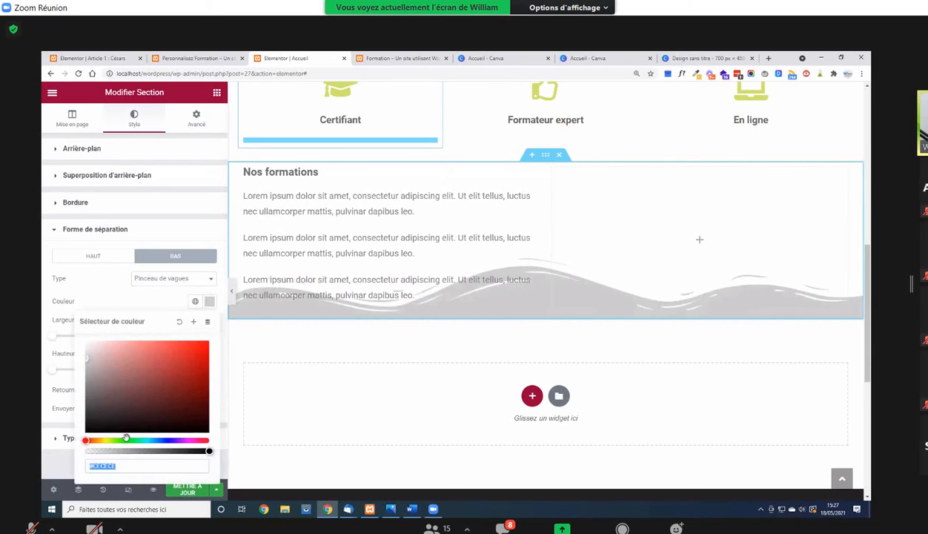
{"action": "left_click", "coordinate": [153, 441]}
{"action": "left_click", "coordinate": [91, 347]}
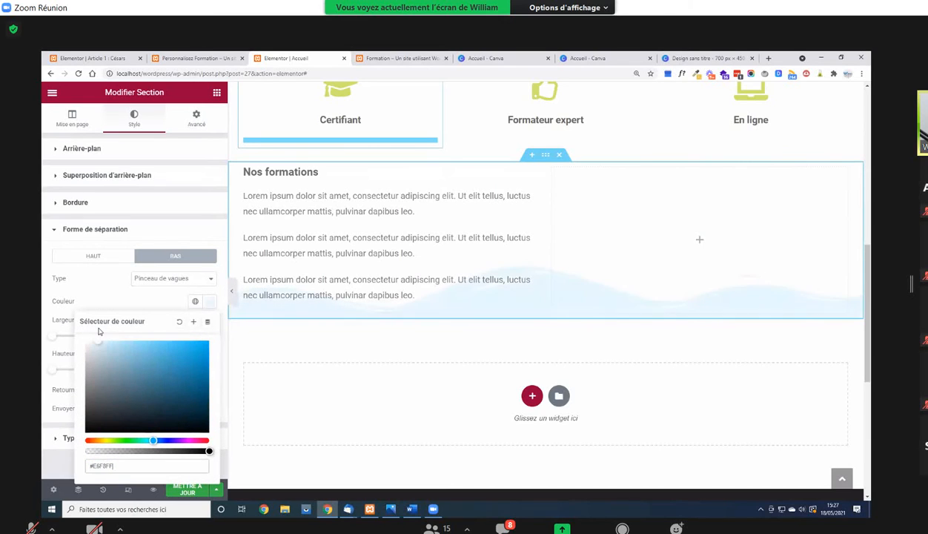
{"action": "left_click", "coordinate": [91, 300]}
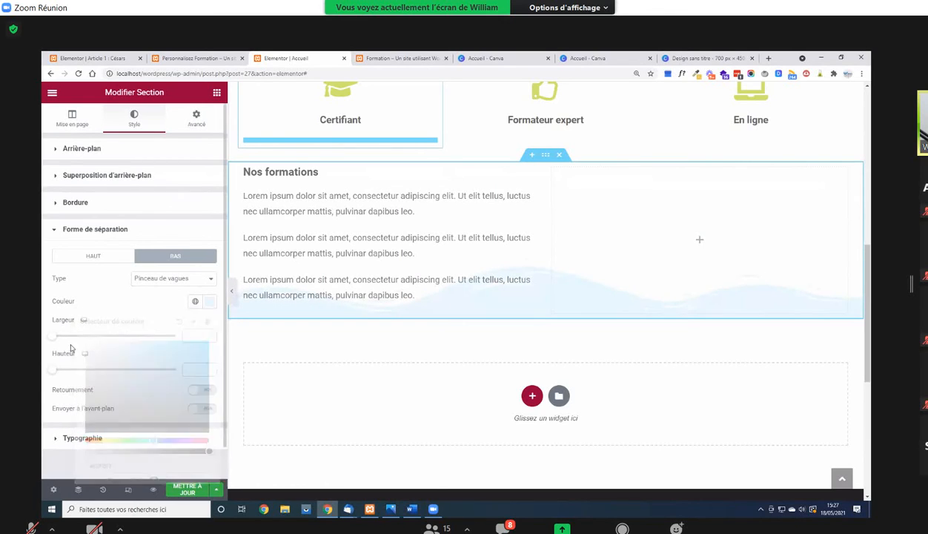
Set the wave divider's width to 104 and height to 61, and update the page
{"action": "mouse_move", "coordinate": [53, 335]}
{"action": "left_mouse_down"}
{"action": "mouse_move", "coordinate": [122, 337]}
{"action": "mouse_move", "coordinate": [58, 335]}
{"action": "left_mouse_up"}
{"action": "mouse_move", "coordinate": [55, 370]}
{"action": "left_mouse_down"}
{"action": "mouse_move", "coordinate": [96, 368]}
{"action": "mouse_move", "coordinate": [71, 366]}
{"action": "left_mouse_up"}
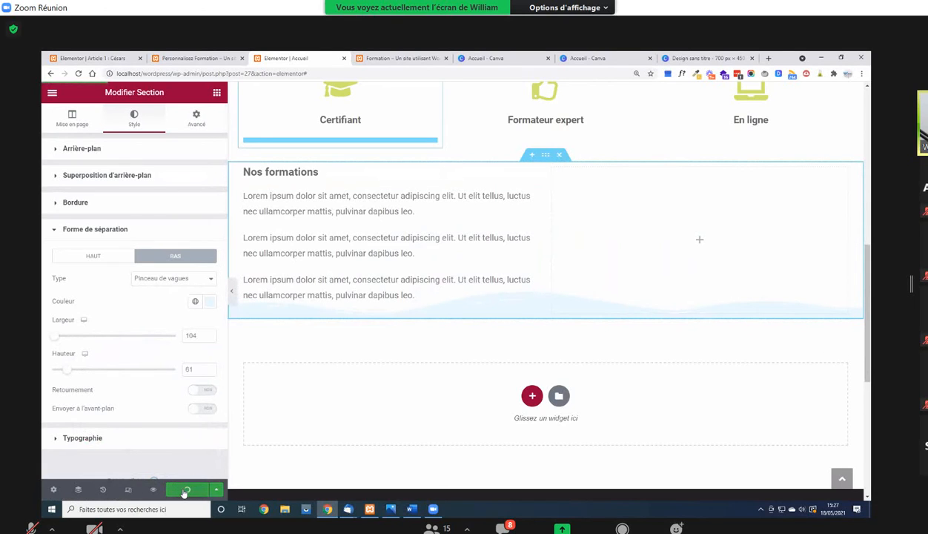
{"action": "scroll", "coordinate": [363, 364], "scroll_direction": "up", "scroll_amount": 3}
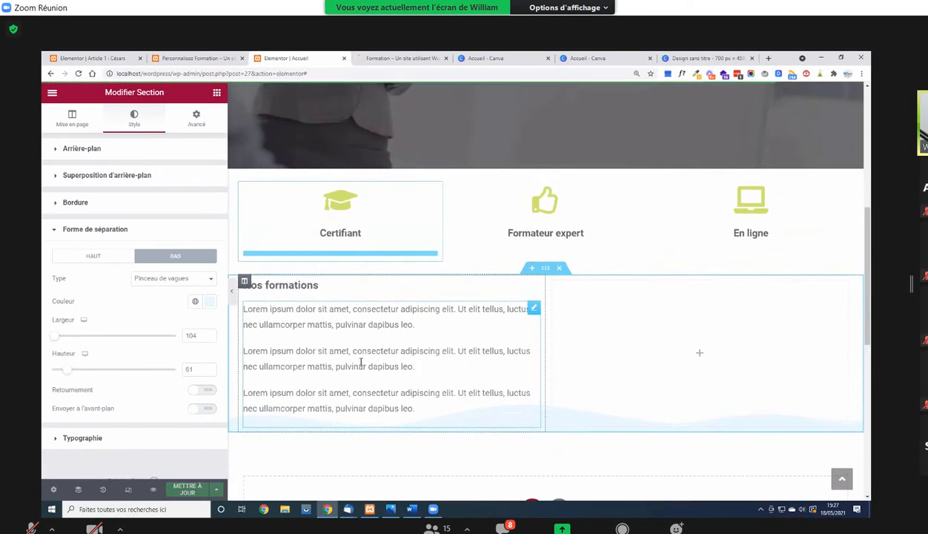
Add an image widget to the empty column beside Nos formations, insert the E-learning laptop picture from the media library, and update the page
{"action": "key", "text": "Escape"}
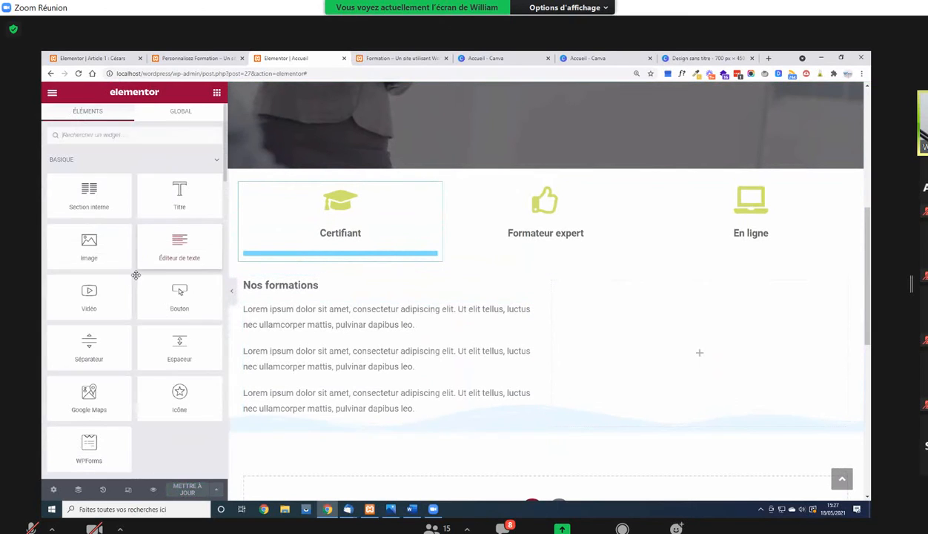
{"action": "left_click_drag", "start_coordinate": [103, 238], "coordinate": [712, 349]}
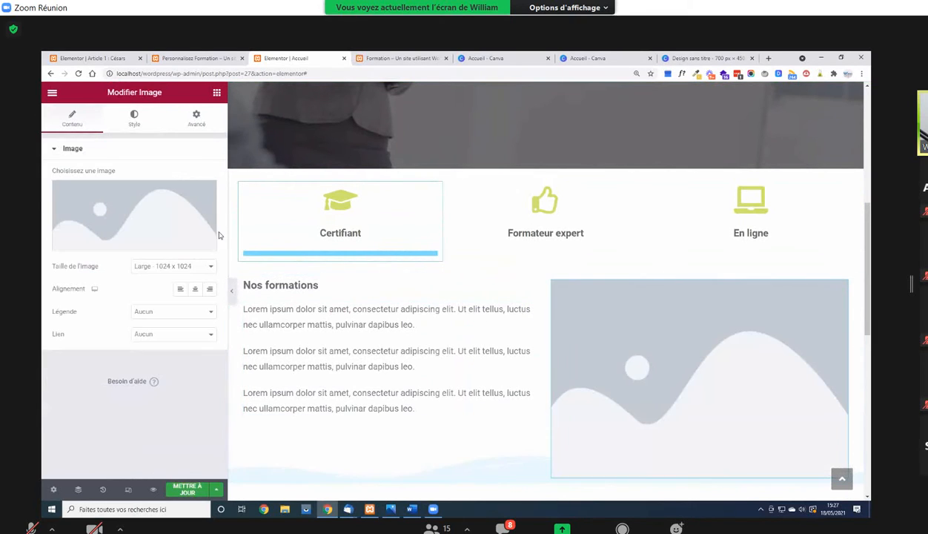
{"action": "left_click", "coordinate": [150, 221]}
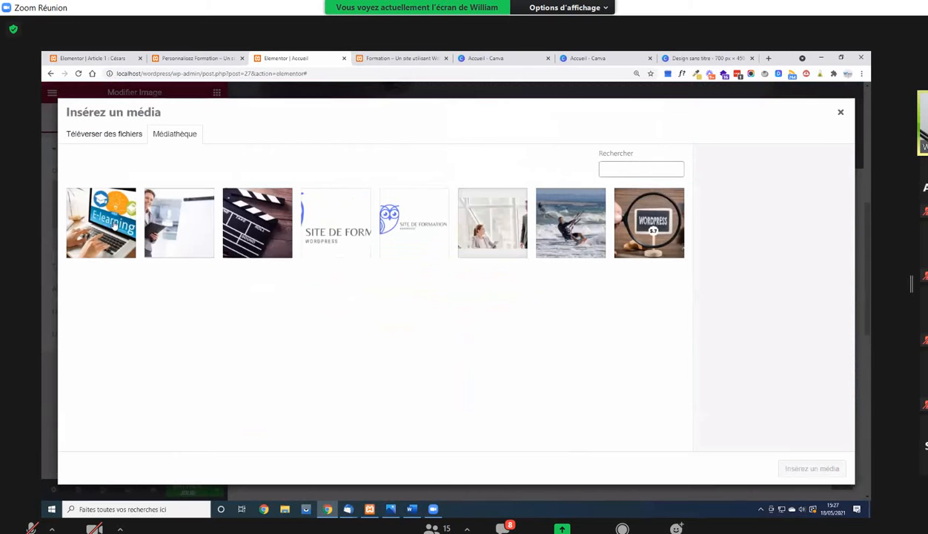
{"action": "left_click", "coordinate": [112, 223]}
{"action": "left_click", "coordinate": [812, 468]}
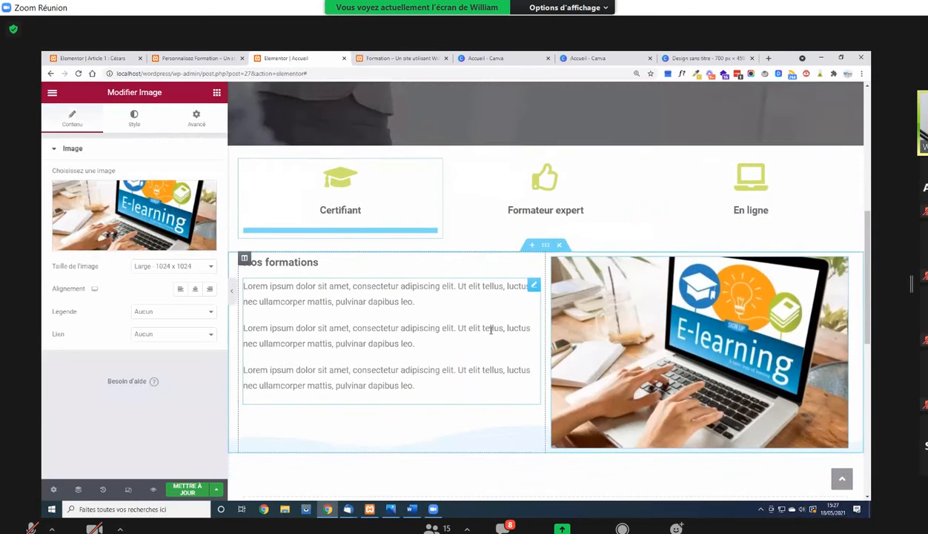
{"action": "scroll", "coordinate": [490, 330], "scroll_direction": "down", "scroll_amount": 1}
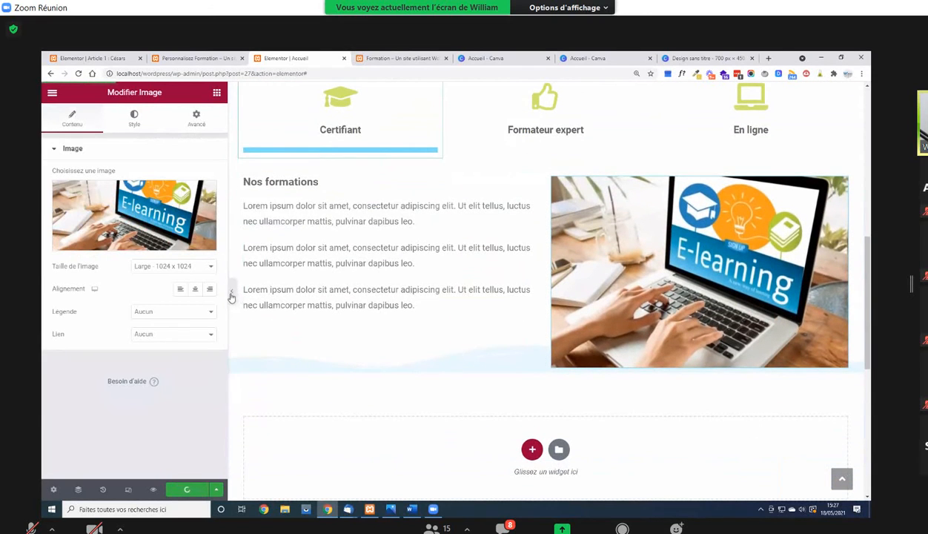
Review the home page at full width with the editing panel hidden, from header to footer, and restore the panel
{"action": "left_click", "coordinate": [231, 295]}
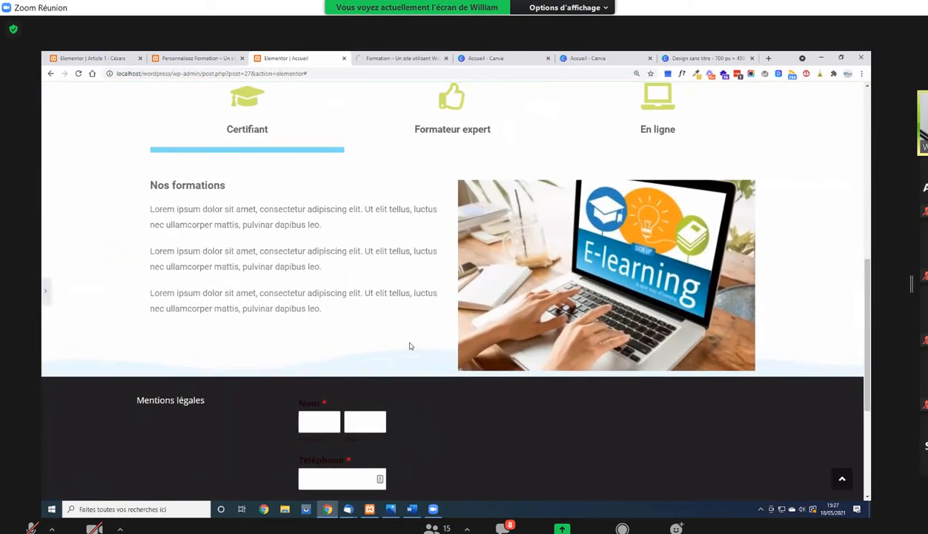
{"action": "scroll", "coordinate": [409, 346], "scroll_direction": "up", "scroll_amount": 10}
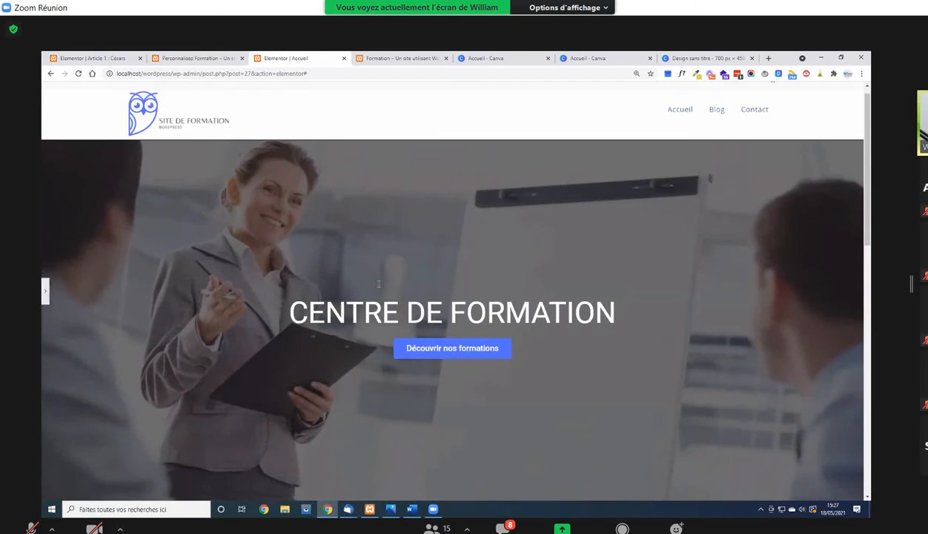
{"action": "scroll", "coordinate": [445, 223], "scroll_direction": "down", "scroll_amount": 3}
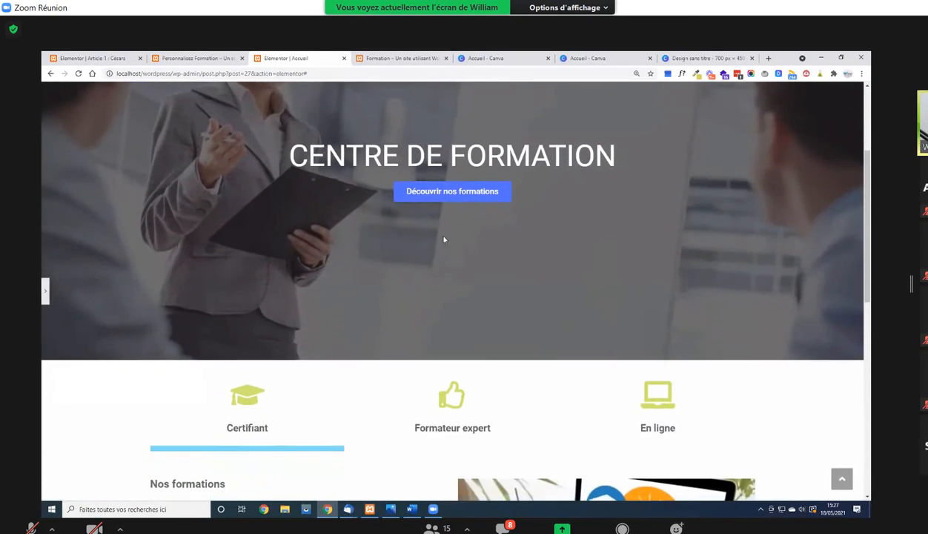
{"action": "scroll", "coordinate": [626, 268], "scroll_direction": "up", "scroll_amount": 2}
{"action": "scroll", "coordinate": [436, 320], "scroll_direction": "down", "scroll_amount": 5}
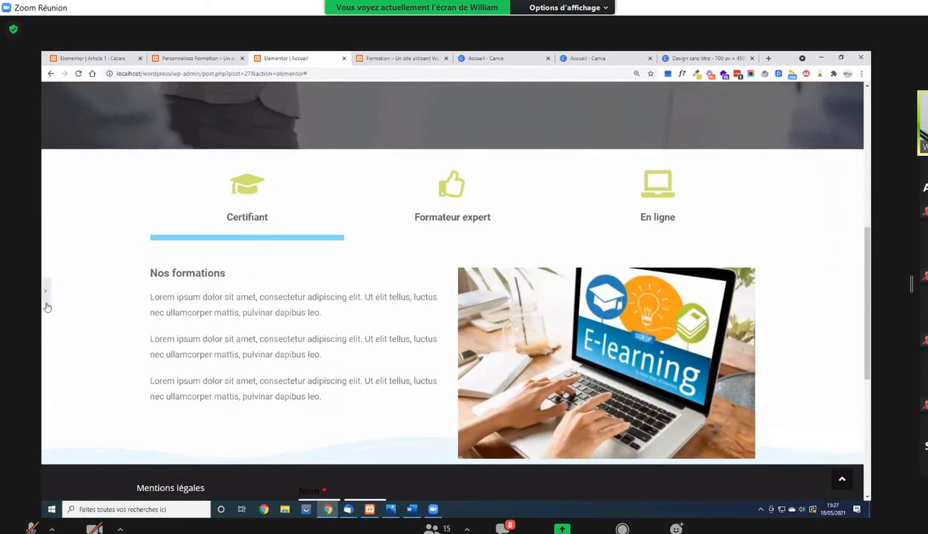
{"action": "left_click", "coordinate": [45, 291]}
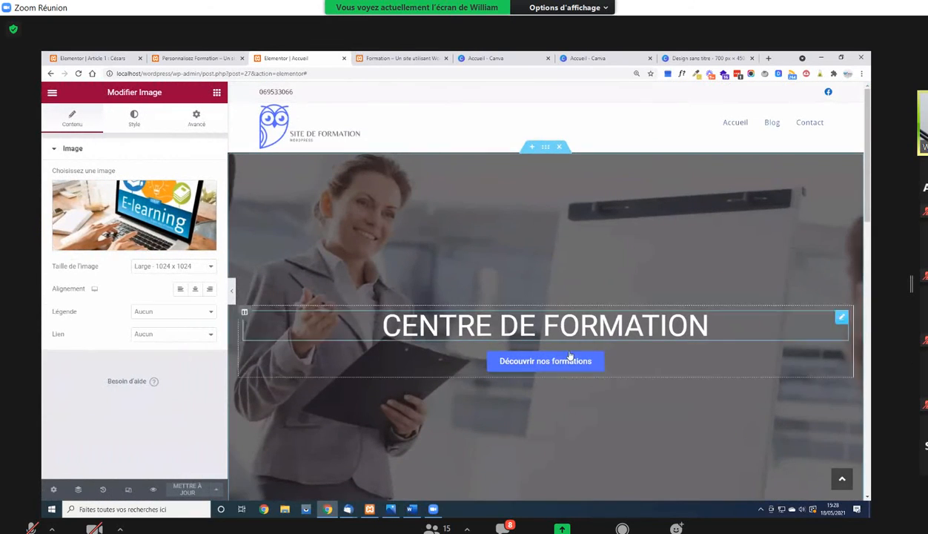
Change the text of the hero button under CENTRE DE FORMATION to "Nous contacter"
{"action": "left_click", "coordinate": [571, 361]}
{"action": "left_click", "coordinate": [72, 123]}
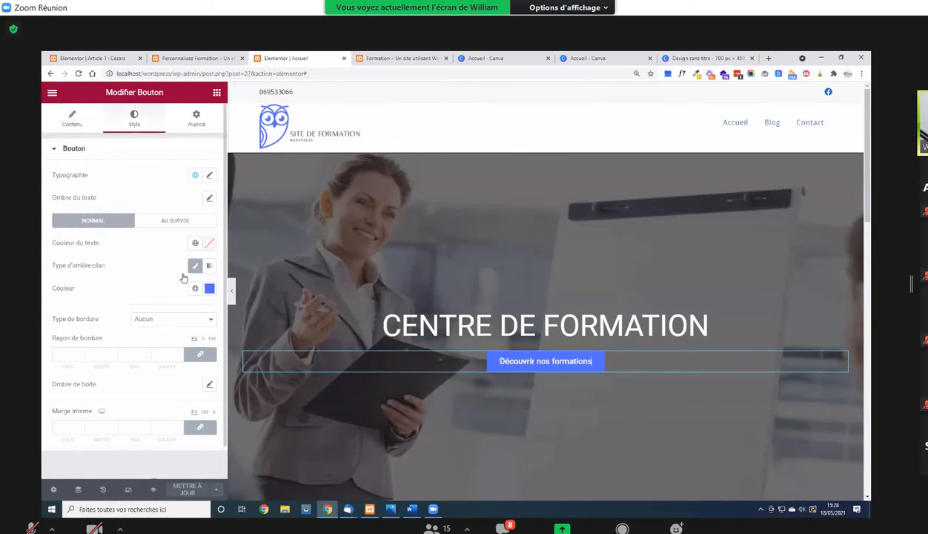
{"action": "triple_click", "coordinate": [182, 199]}
{"action": "type", "text": "Nous con"}
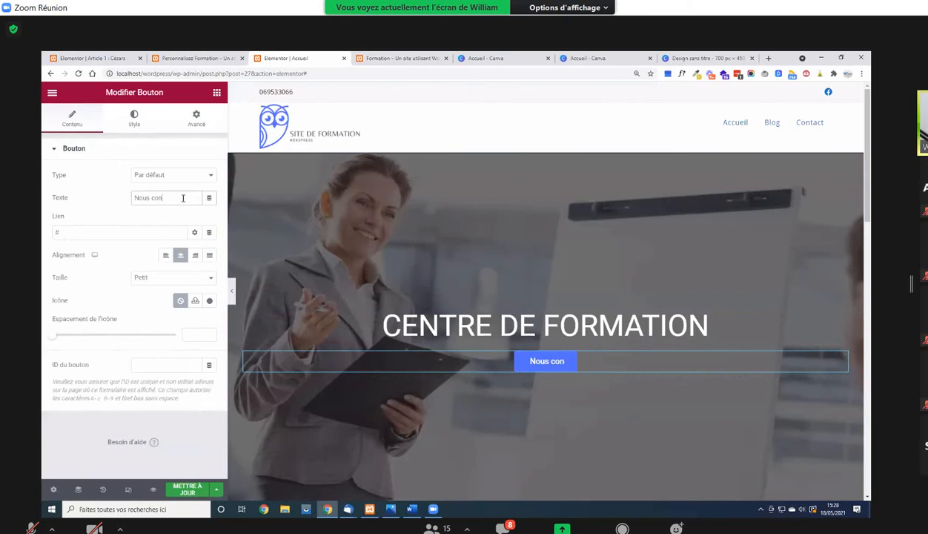
{"action": "type", "text": "tacter"}
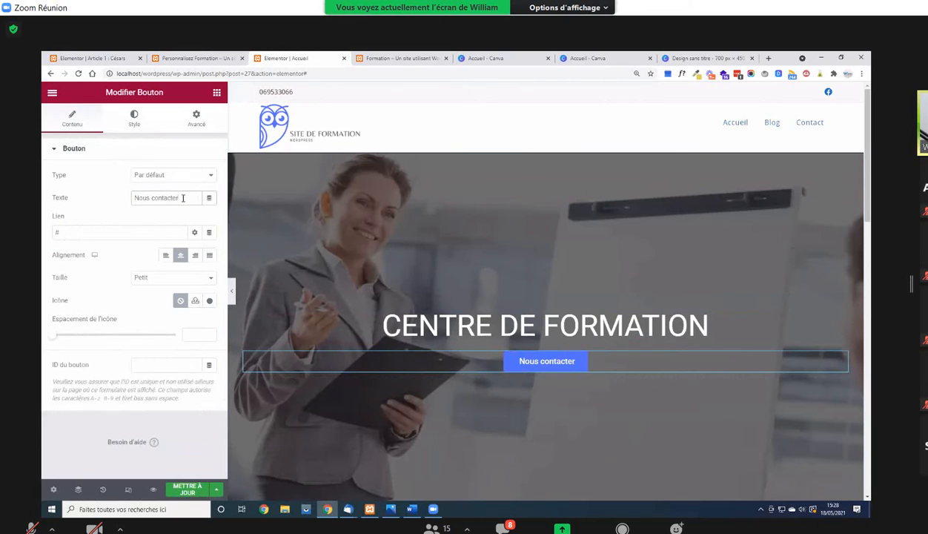
{"action": "left_click_drag", "start_coordinate": [76, 232], "coordinate": [42, 238]}
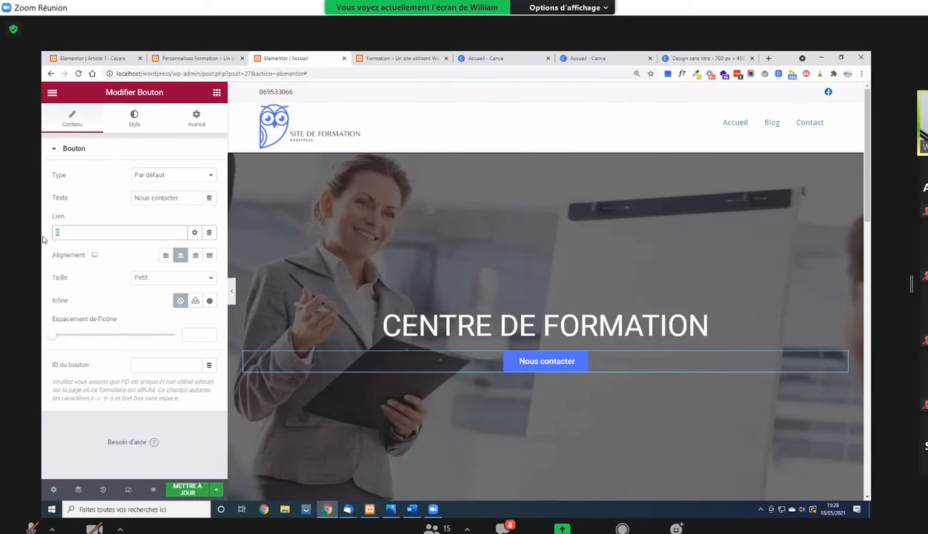
{"action": "key", "text": "BackSpace"}
{"action": "type", "text": "cont"}
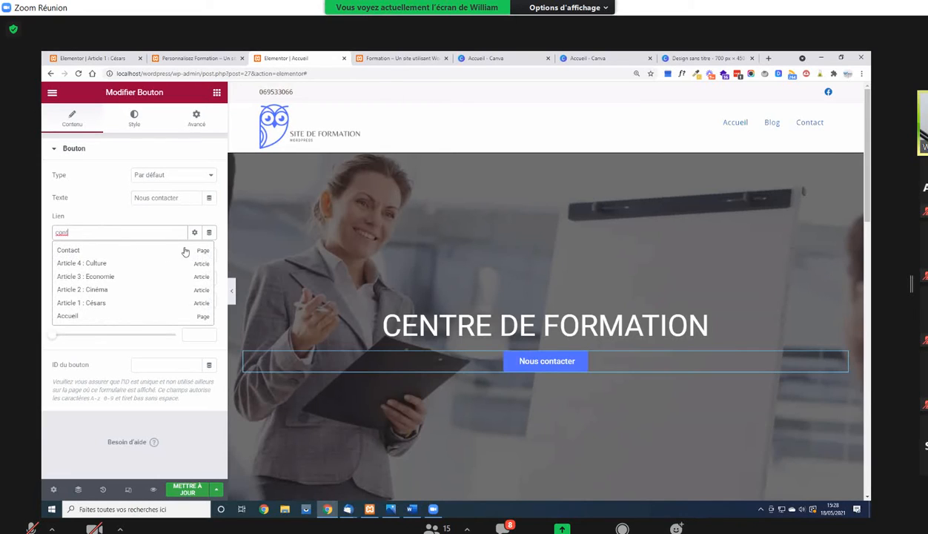
{"action": "left_click", "coordinate": [65, 255]}
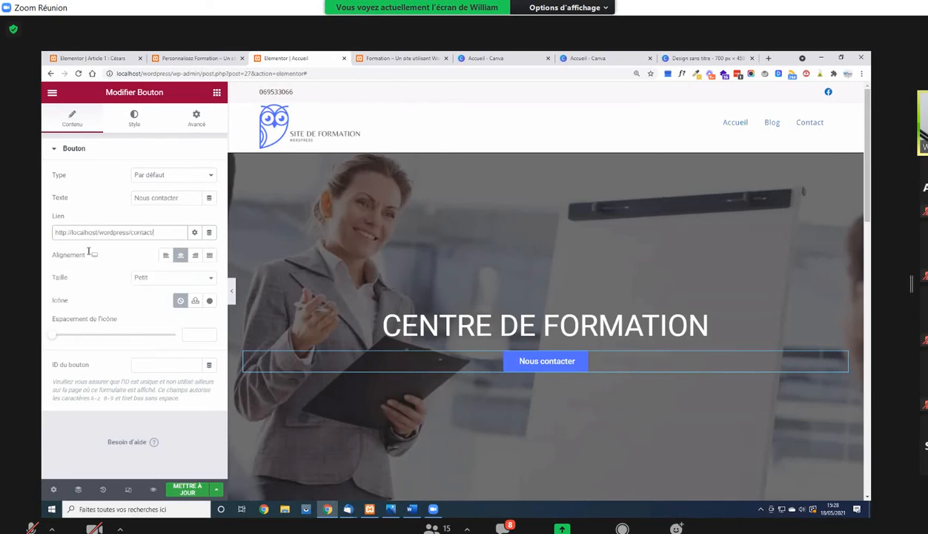
{"action": "left_click_drag", "start_coordinate": [178, 232], "coordinate": [42, 238]}
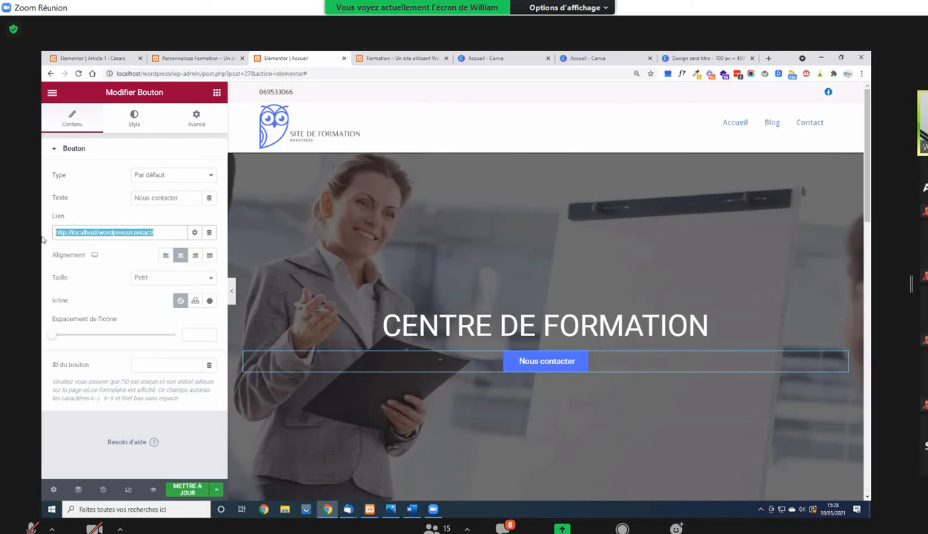
{"action": "left_click", "coordinate": [186, 485]}
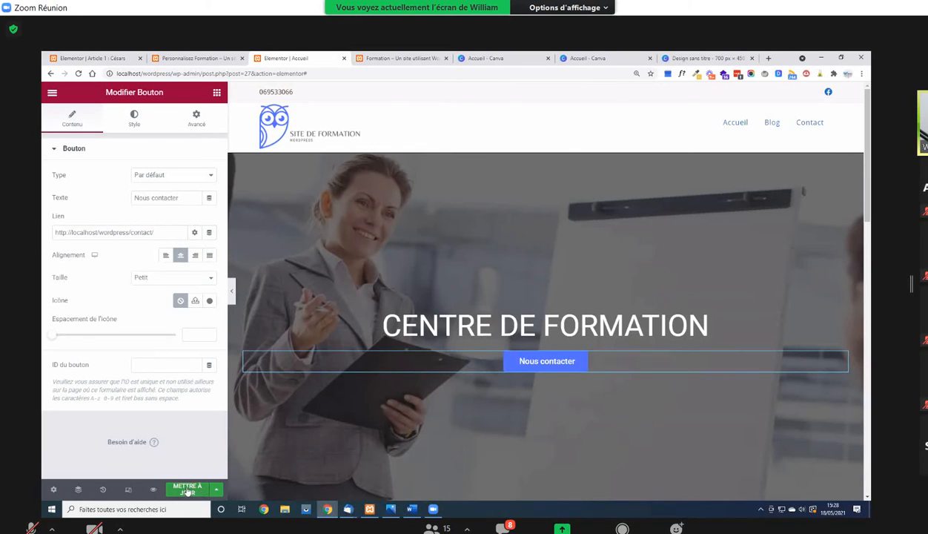
Preview the home page, test the Nous contacter button's link, and return to examine the sections down to the footer
{"action": "left_click", "coordinate": [154, 490]}
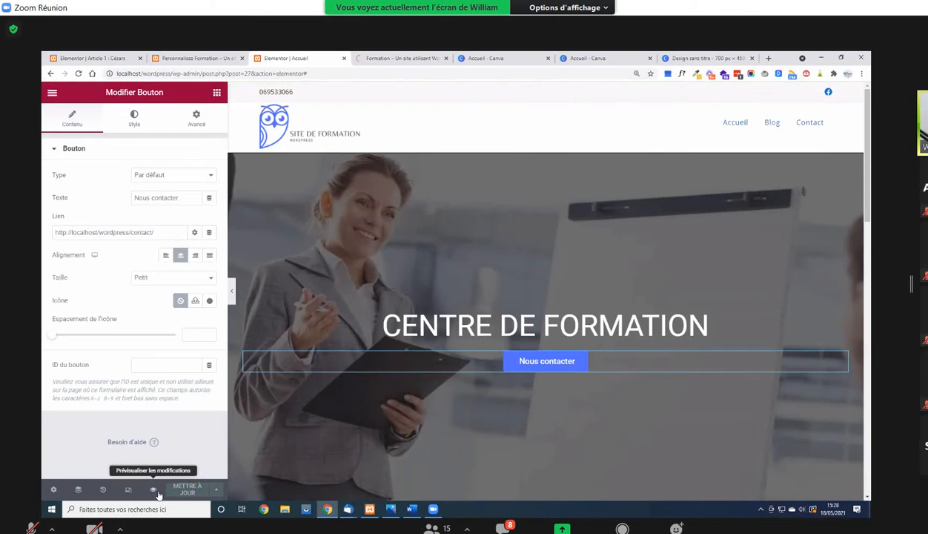
{"action": "scroll", "coordinate": [463, 303], "scroll_direction": "down", "scroll_amount": 1}
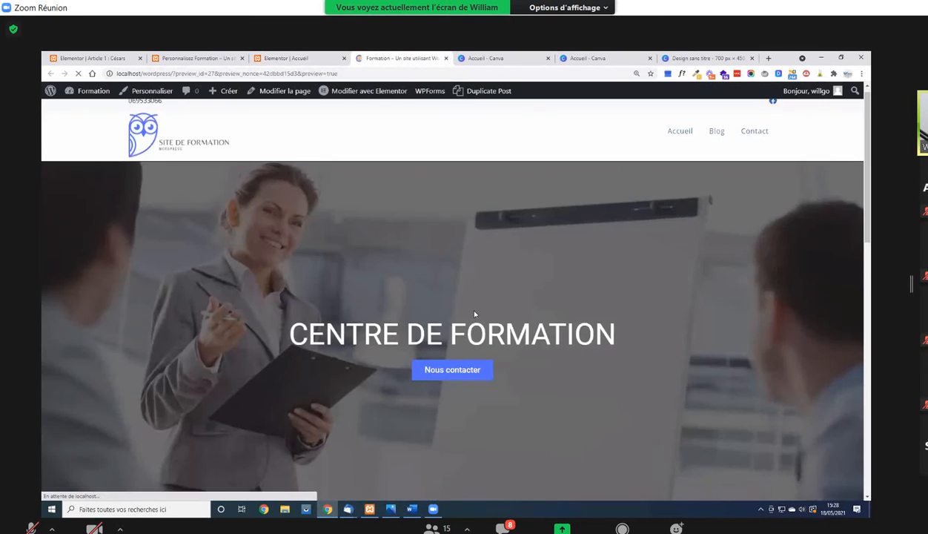
{"action": "left_click", "coordinate": [452, 326]}
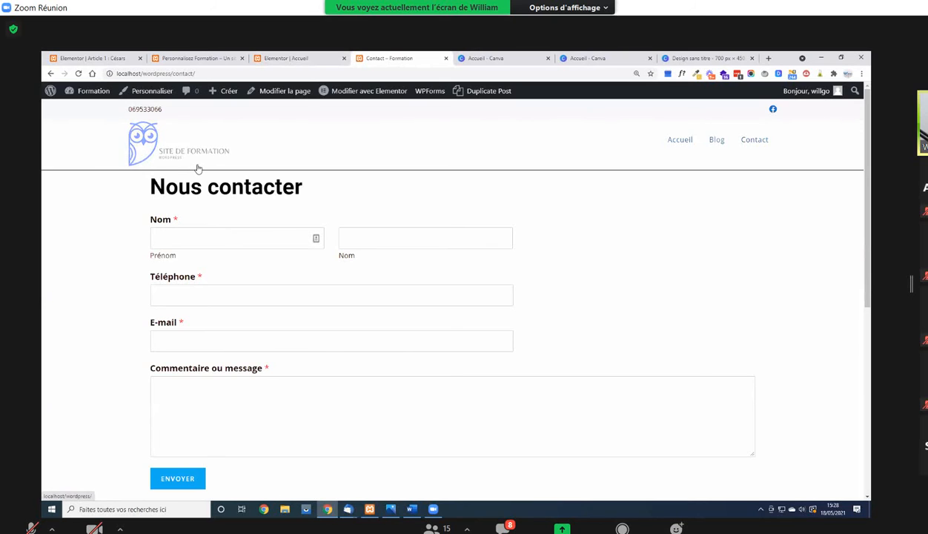
{"action": "key", "text": "alt+Left"}
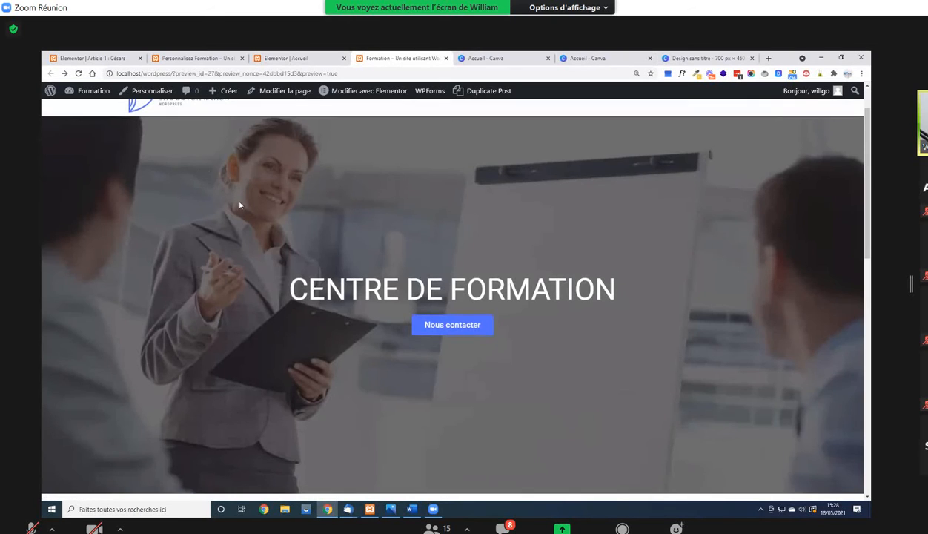
{"action": "scroll", "coordinate": [239, 206], "scroll_direction": "down", "scroll_amount": 3}
{"action": "scroll", "coordinate": [239, 205], "scroll_direction": "down", "scroll_amount": 3}
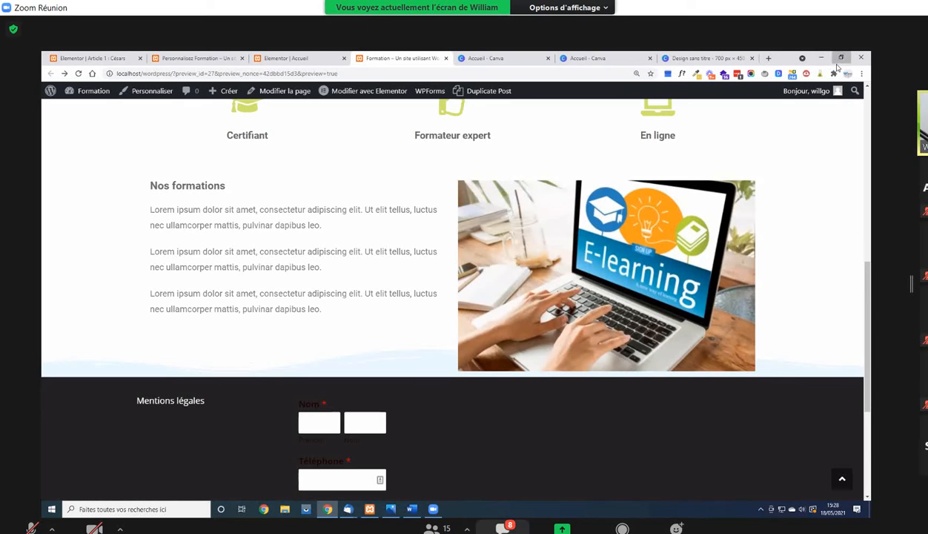
Reduce the browser window to reveal the Photos window showing capture-ecran-18-05-21-matin.png and close that window
{"action": "left_click", "coordinate": [819, 58]}
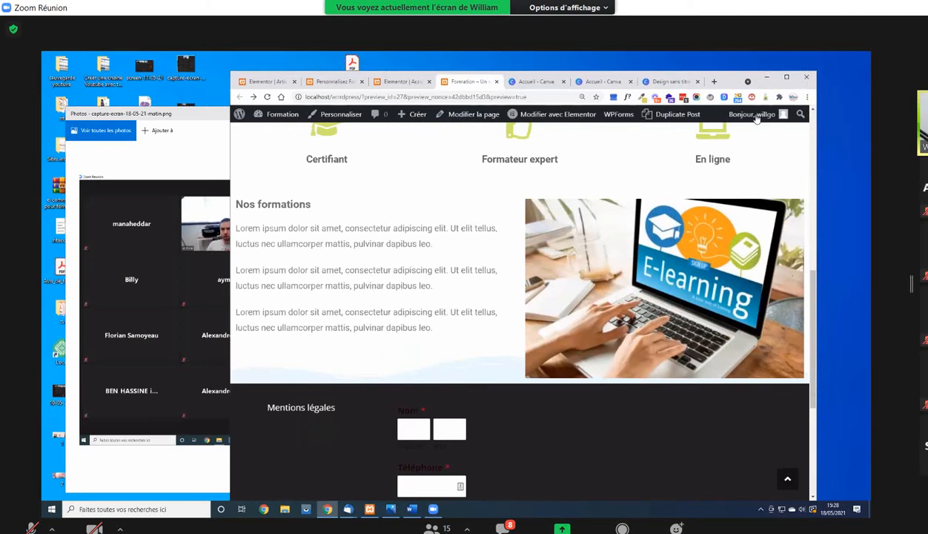
{"action": "key", "text": "alt+Tab"}
{"action": "key", "text": "alt+F4"}
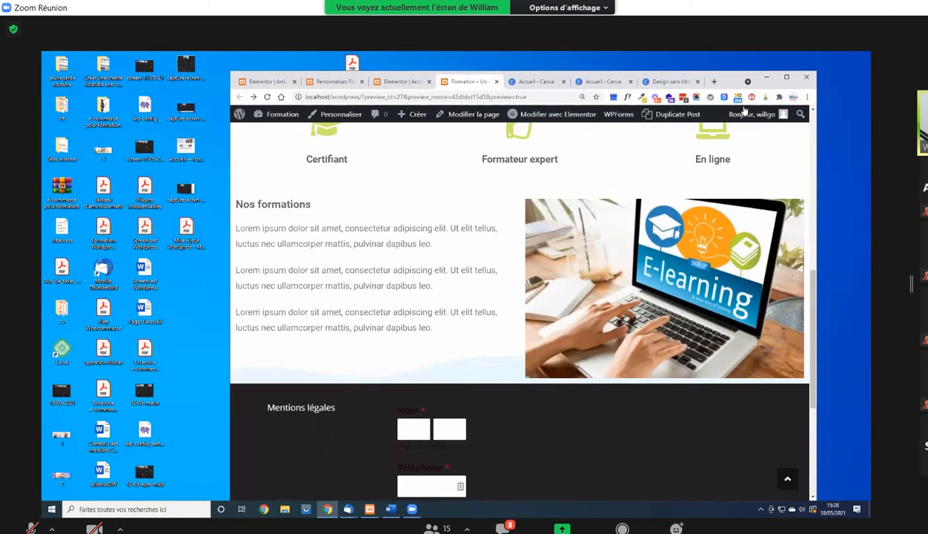
Open the WeTransfer download link for Exercice Wordpress.zip from the Zoom meeting chat, return to the shared screen and close the chat window
{"action": "mouse_move", "coordinate": [579, 531]}
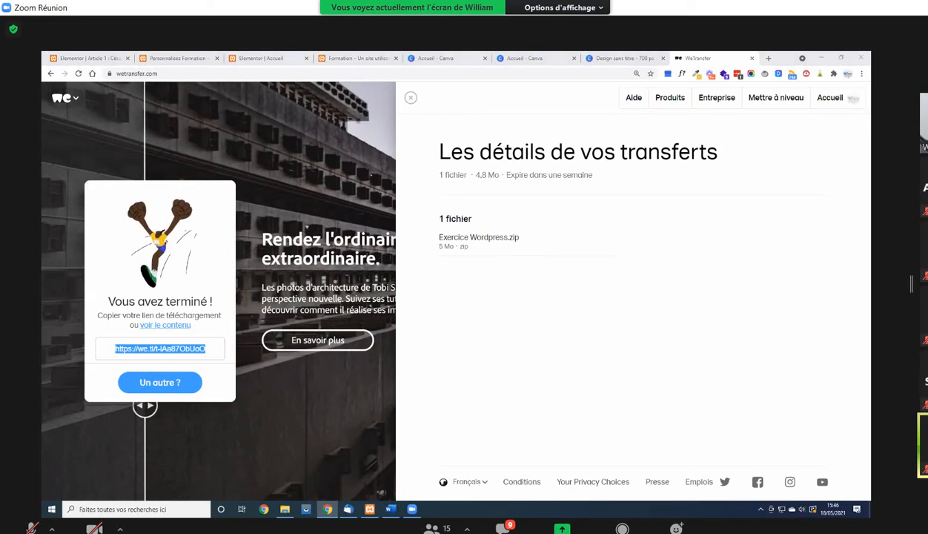
{"action": "key", "text": "alt+Tab"}
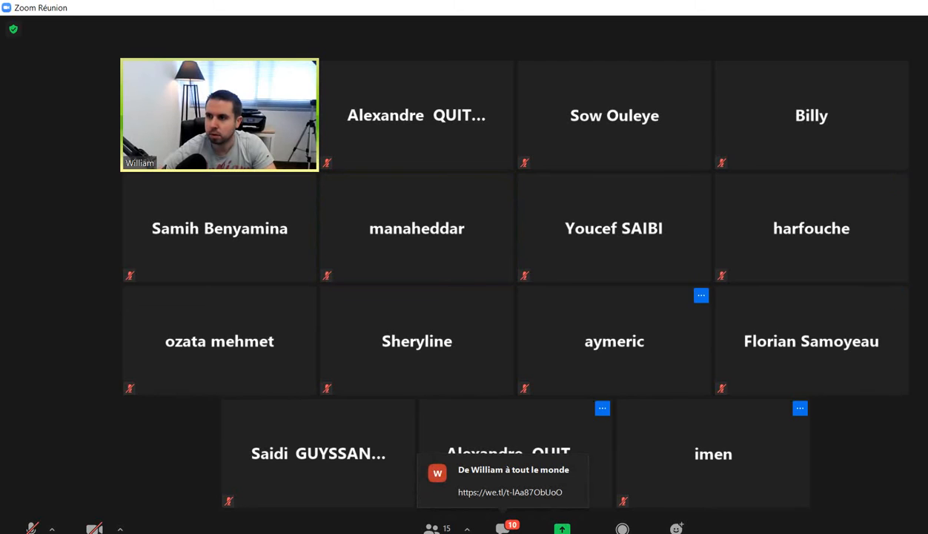
{"action": "key", "text": "alt+h"}
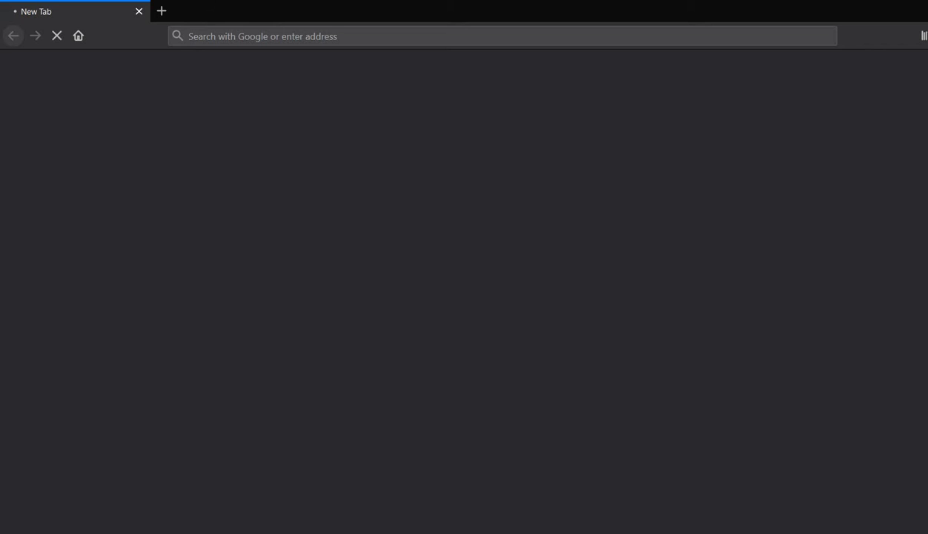
{"action": "mouse_move", "coordinate": [579, 533]}
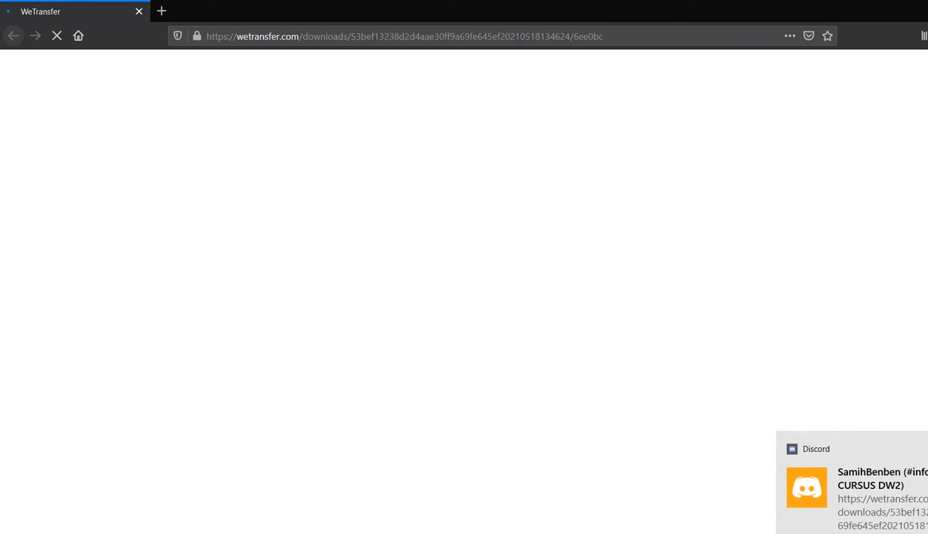
{"action": "mouse_move", "coordinate": [678, 533]}
{"action": "left_click", "coordinate": [677, 515]}
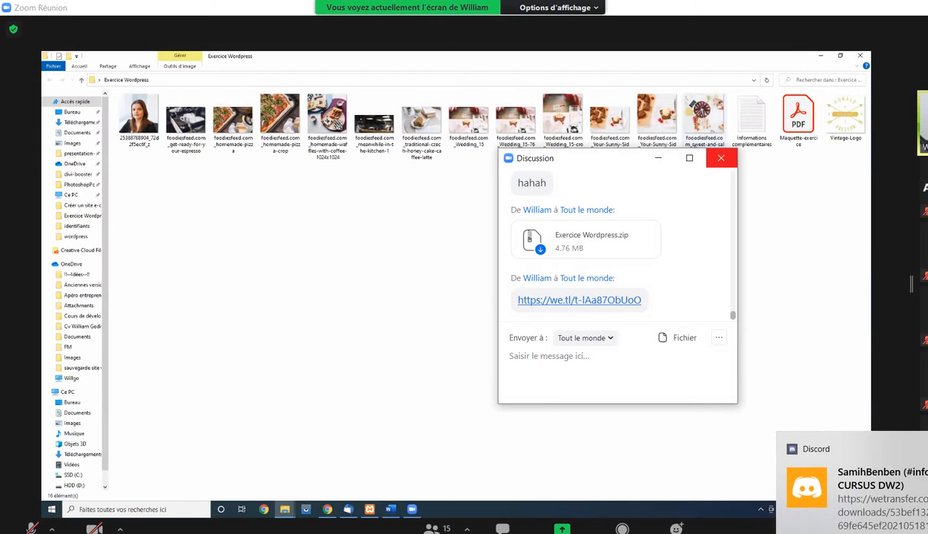
{"action": "left_click", "coordinate": [721, 158]}
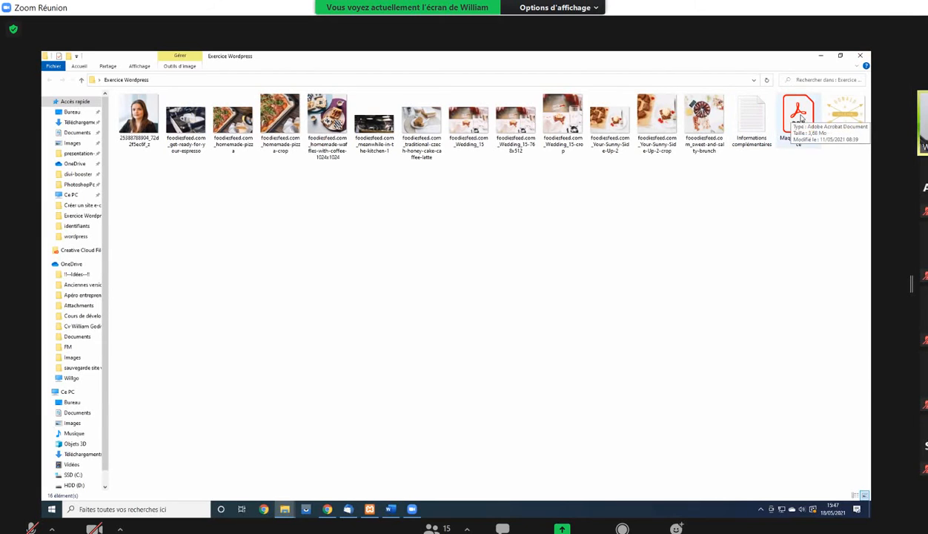
Open the Maquette-exercice PDF from the Exercice Wordpress folder and examine its header, NOS PLATS and testimonial sections
{"action": "left_click", "coordinate": [702, 119]}
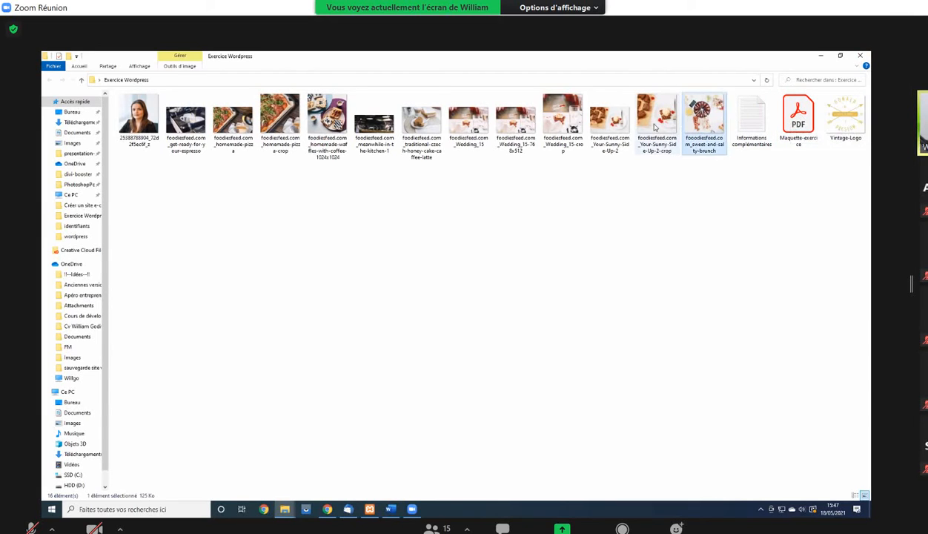
{"action": "double_click", "coordinate": [784, 120]}
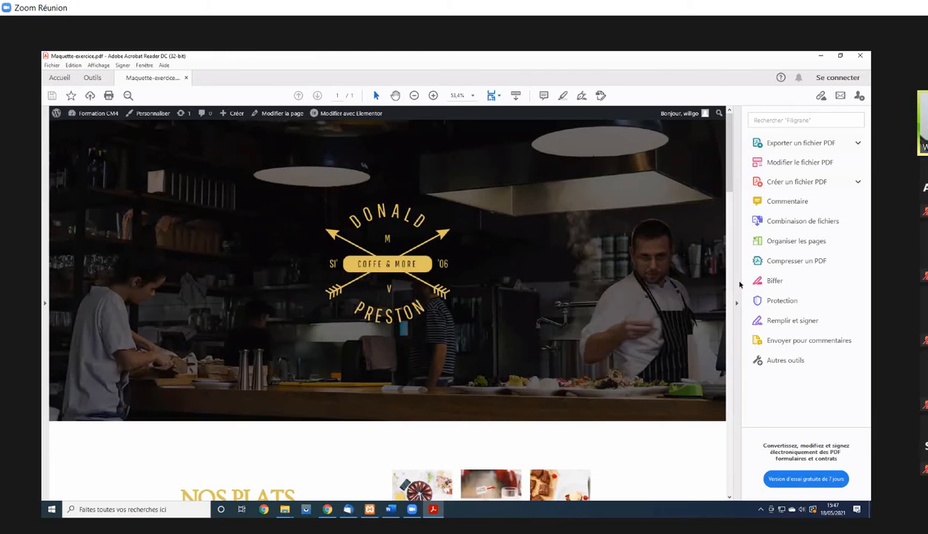
{"action": "scroll", "coordinate": [408, 251], "scroll_direction": "down", "scroll_amount": 5}
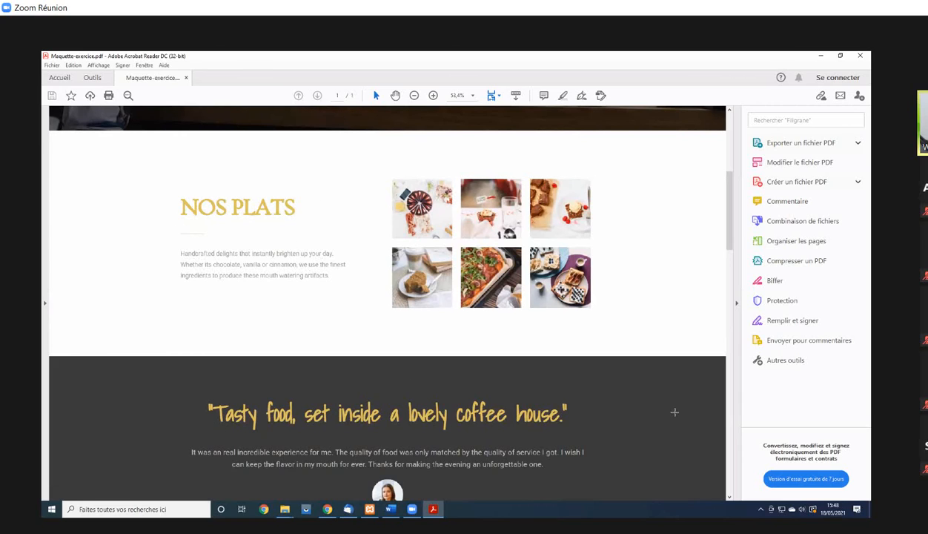
{"action": "scroll", "coordinate": [395, 425], "scroll_direction": "down", "scroll_amount": 1}
{"action": "scroll", "coordinate": [207, 382], "scroll_direction": "down", "scroll_amount": 1}
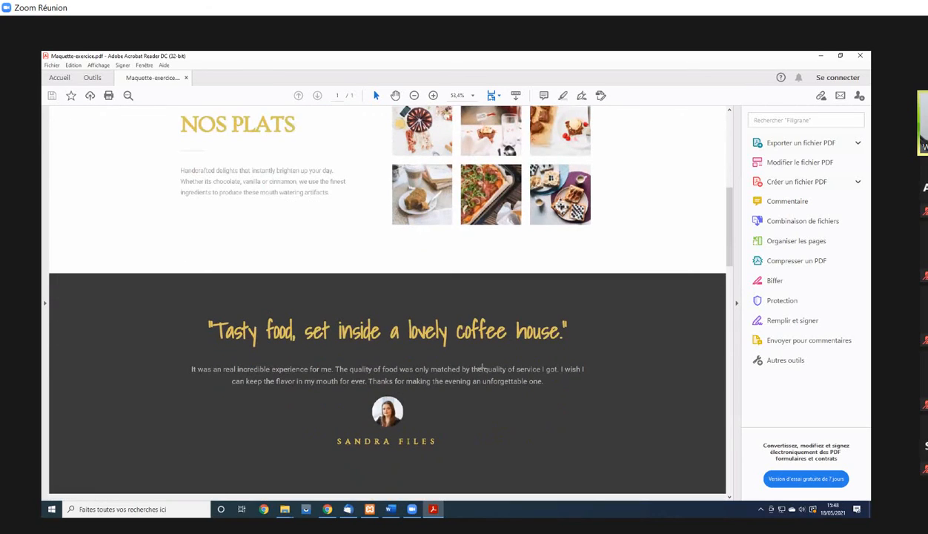
{"action": "scroll", "coordinate": [387, 373], "scroll_direction": "down", "scroll_amount": 2}
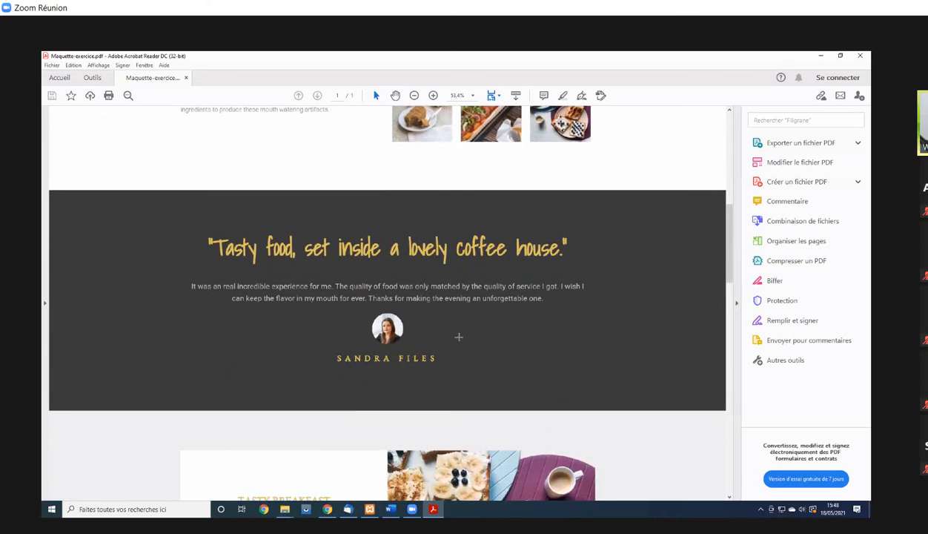
{"action": "scroll", "coordinate": [454, 330], "scroll_direction": "up", "scroll_amount": 5}
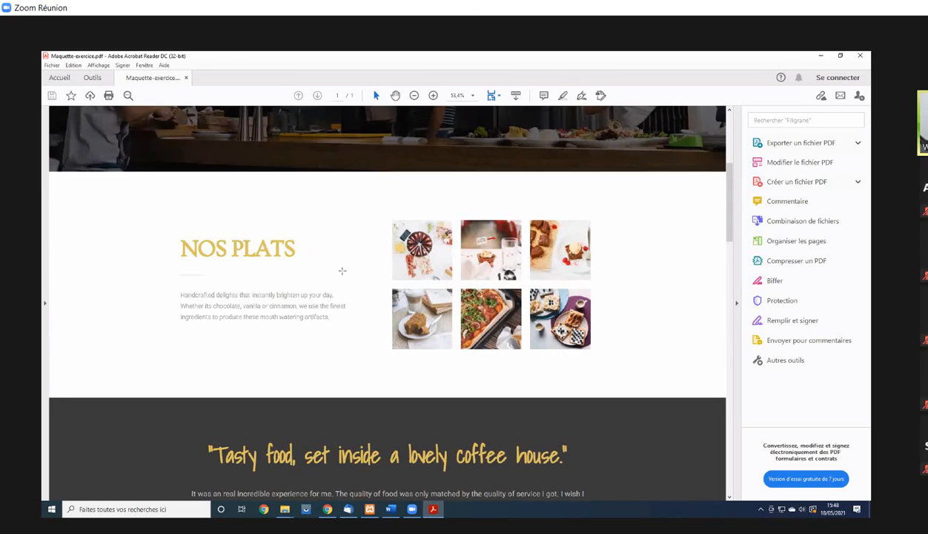
{"action": "scroll", "coordinate": [335, 265], "scroll_direction": "down", "scroll_amount": 5}
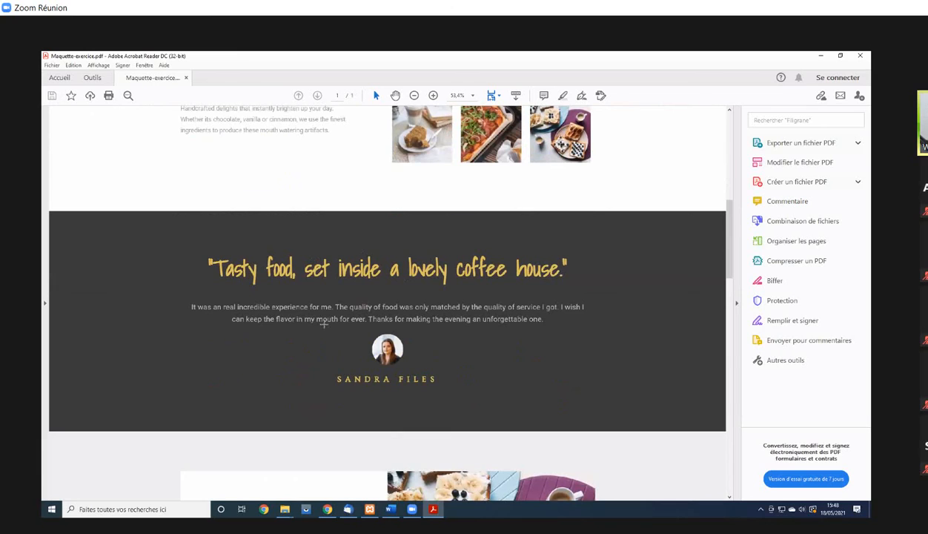
{"action": "scroll", "coordinate": [380, 271], "scroll_direction": "down", "scroll_amount": 2}
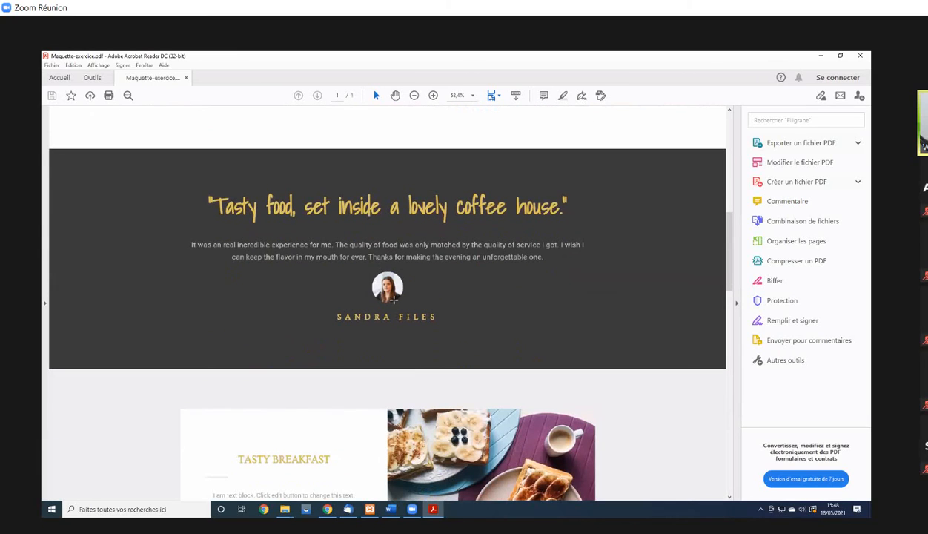
{"action": "scroll", "coordinate": [408, 285], "scroll_direction": "down", "scroll_amount": 3}
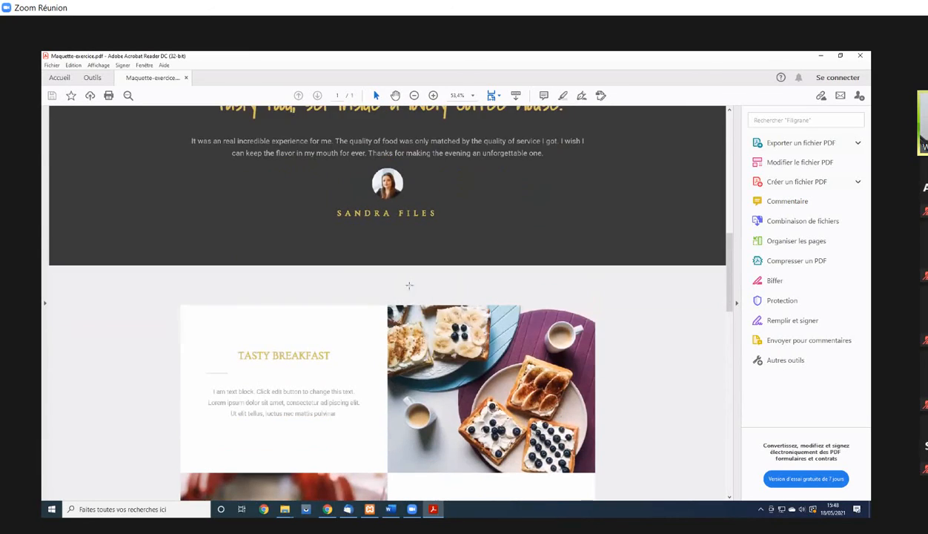
Examine the rest of the mockup, from TASTY BREAKFAST through Our Sweets Collection to VISIT US, and return to its header
{"action": "scroll", "coordinate": [386, 219], "scroll_direction": "down", "scroll_amount": 5}
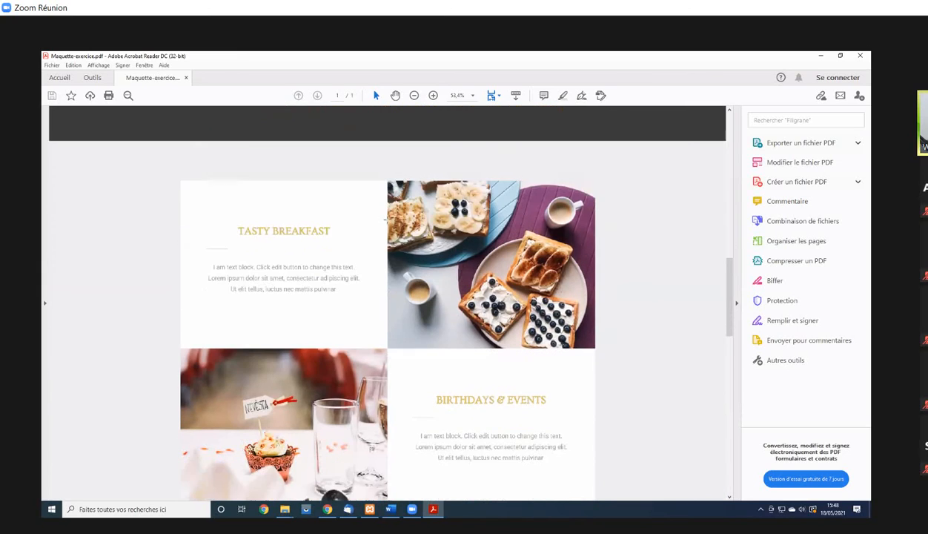
{"action": "scroll", "coordinate": [423, 252], "scroll_direction": "down", "scroll_amount": 5}
{"action": "scroll", "coordinate": [435, 275], "scroll_direction": "down", "scroll_amount": 8}
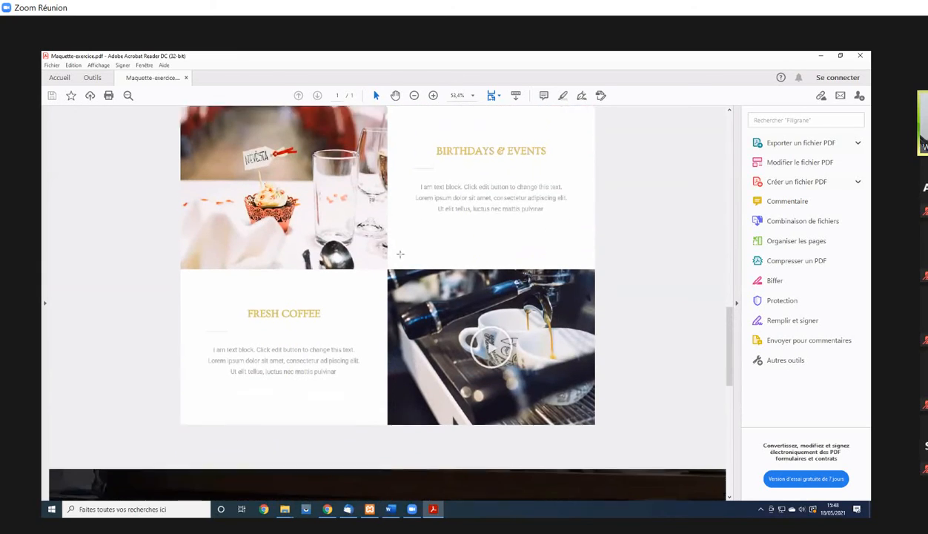
{"action": "scroll", "coordinate": [401, 253], "scroll_direction": "down", "scroll_amount": 7}
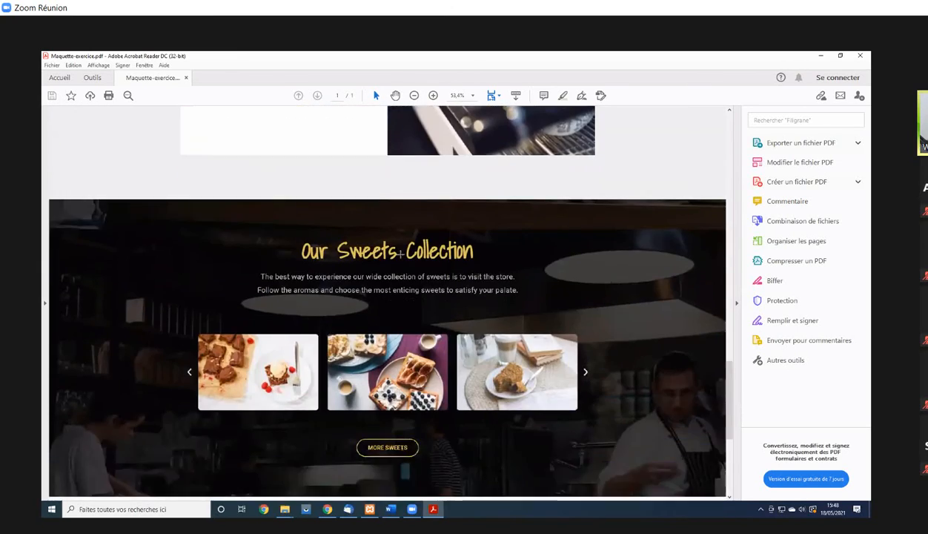
{"action": "scroll", "coordinate": [488, 317], "scroll_direction": "down", "scroll_amount": 4}
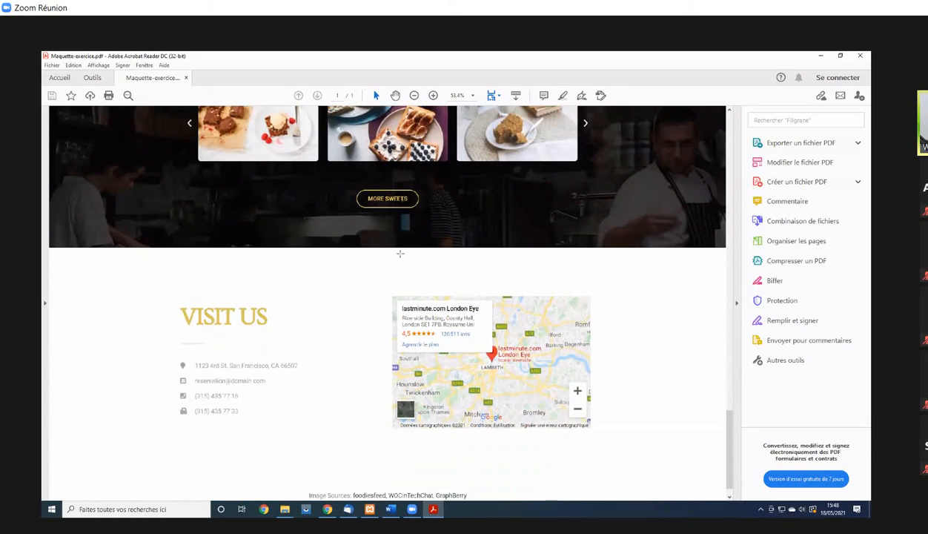
{"action": "scroll", "coordinate": [519, 411], "scroll_direction": "up", "scroll_amount": 16}
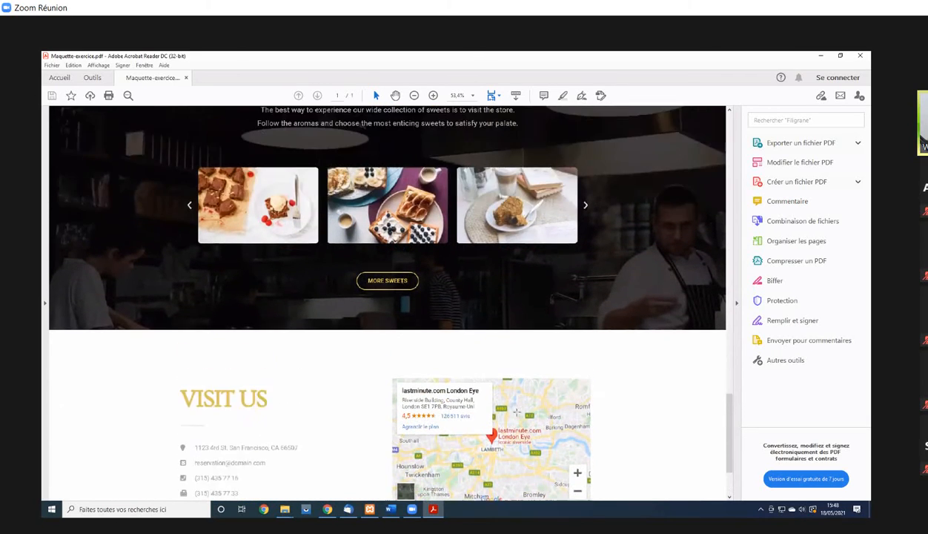
{"action": "scroll", "coordinate": [513, 394], "scroll_direction": "up", "scroll_amount": 12}
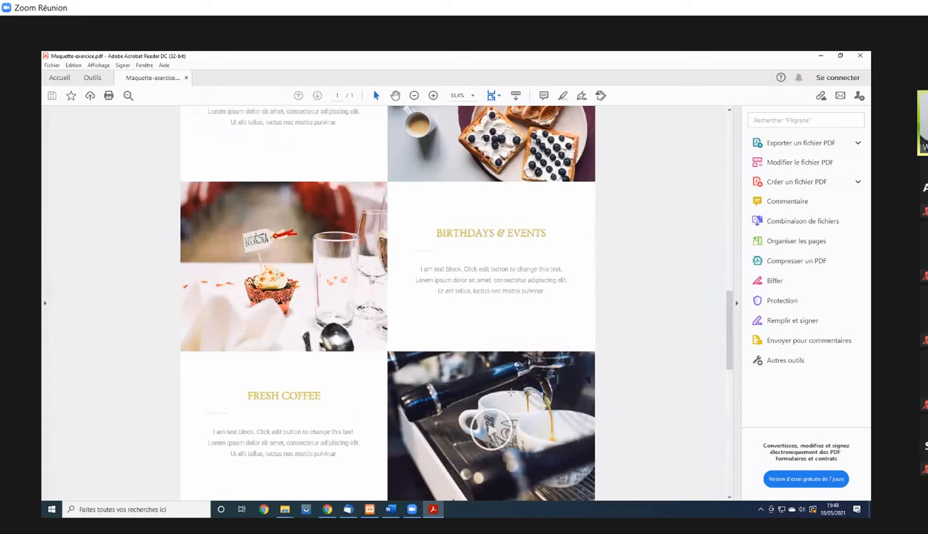
{"action": "scroll", "coordinate": [509, 383], "scroll_direction": "up", "scroll_amount": 20}
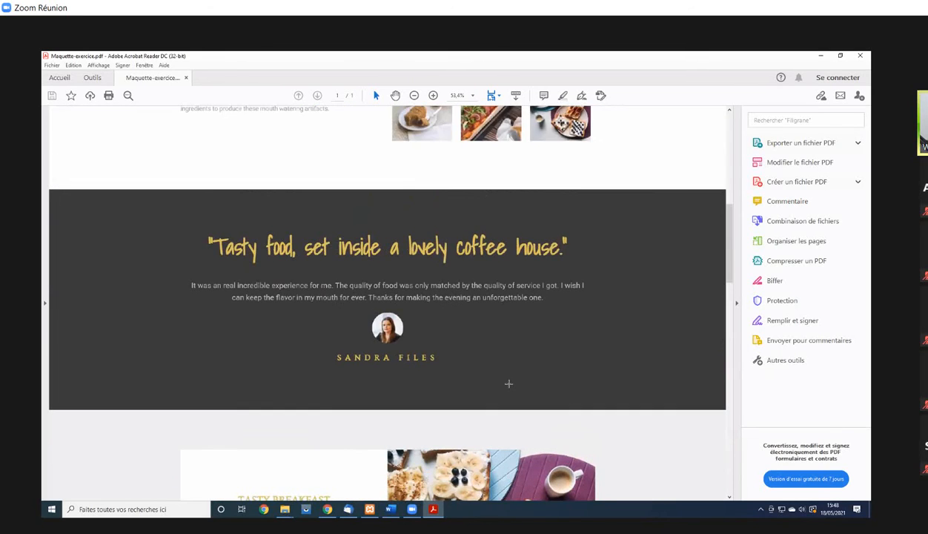
{"action": "scroll", "coordinate": [509, 383], "scroll_direction": "up", "scroll_amount": 2}
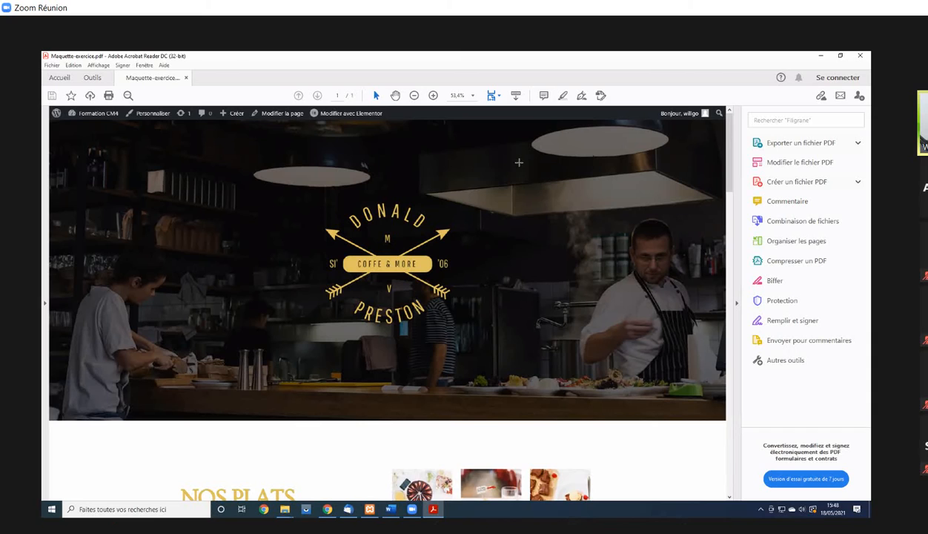
Recheck the mockup's NOS PLATS and testimonial sections, and minimize the PDF to get back to the exercise folder
{"action": "scroll", "coordinate": [369, 306], "scroll_direction": "down", "scroll_amount": 5}
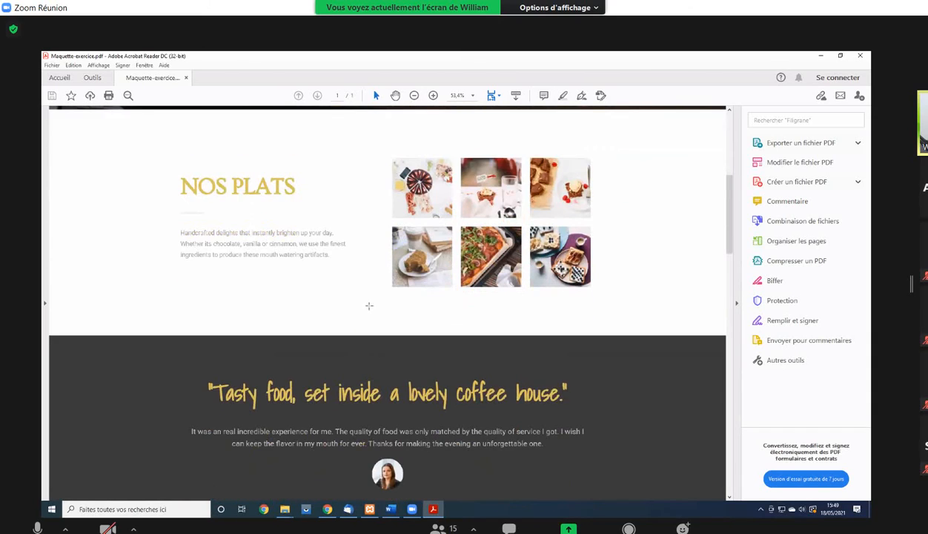
{"action": "scroll", "coordinate": [369, 305], "scroll_direction": "down", "scroll_amount": 2}
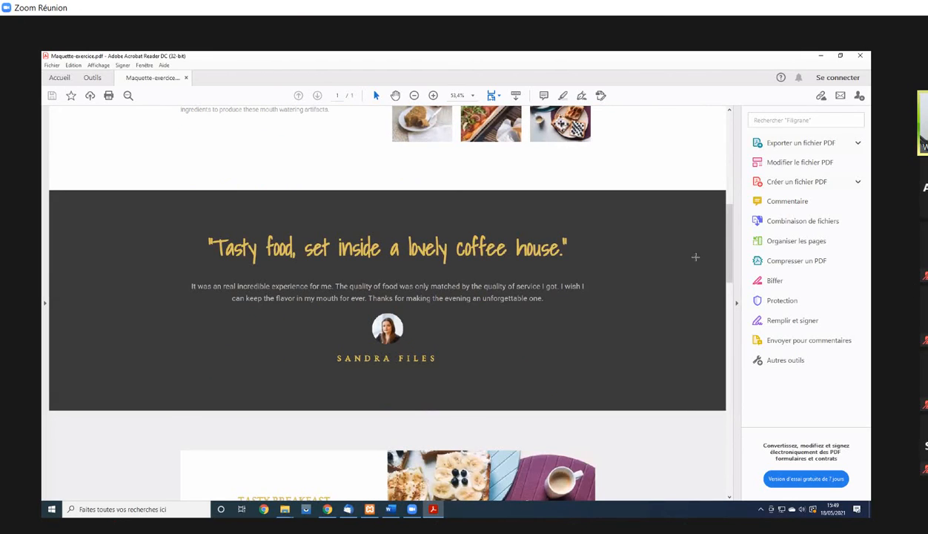
{"action": "left_click", "coordinate": [840, 56]}
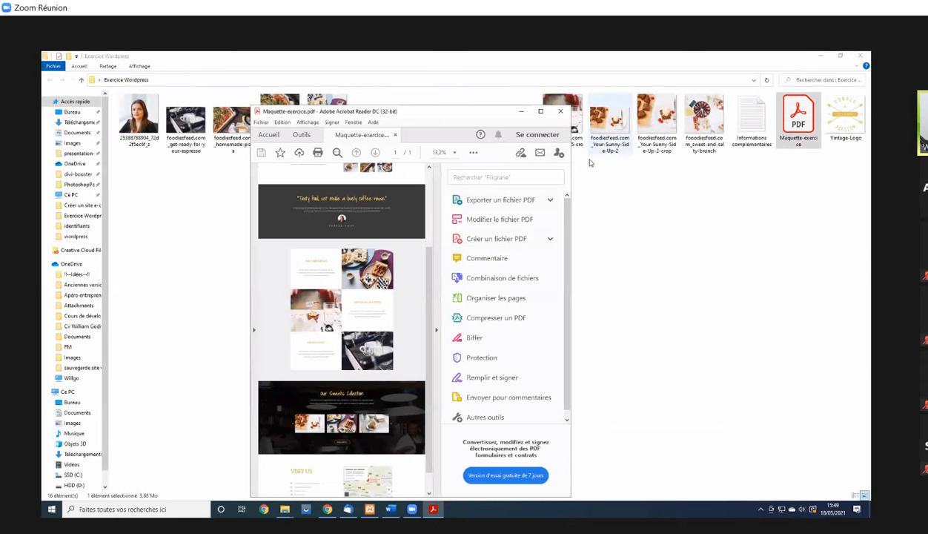
{"action": "left_click", "coordinate": [521, 111]}
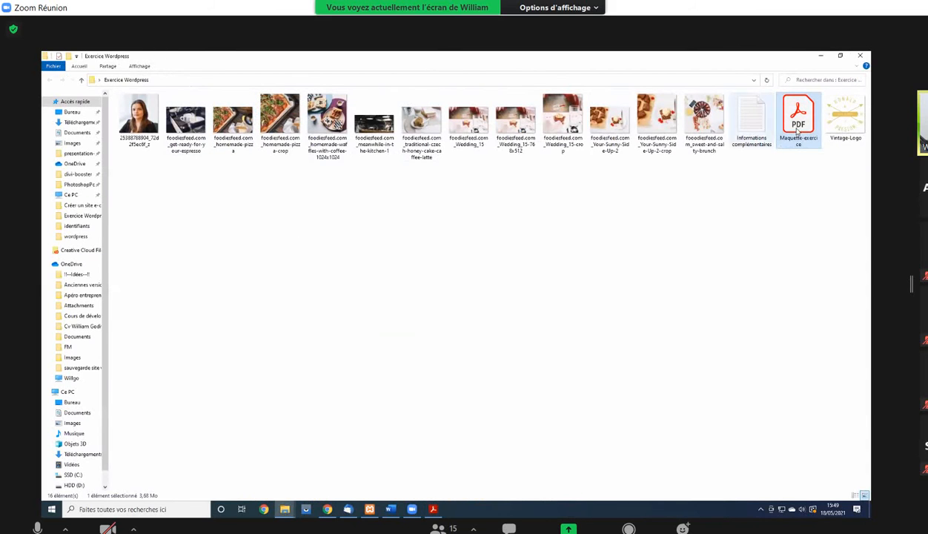
Open the Informations complémentaires text file and read the paragraph and title colours, the fonts and the video link
{"action": "double_click", "coordinate": [764, 129]}
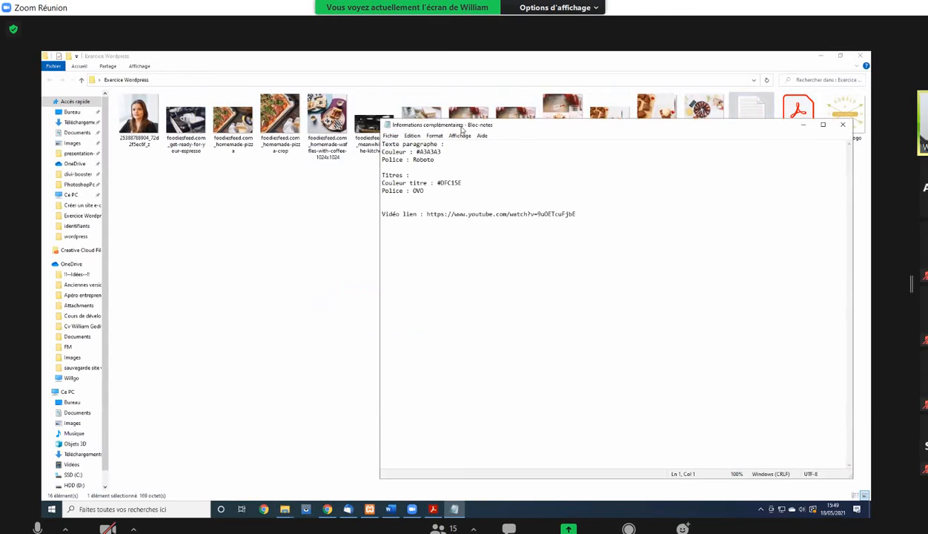
{"action": "left_click_drag", "start_coordinate": [441, 152], "coordinate": [415, 153]}
{"action": "left_click", "coordinate": [438, 164]}
{"action": "left_click", "coordinate": [424, 182]}
{"action": "left_click_drag", "start_coordinate": [473, 184], "coordinate": [438, 182]}
{"action": "left_click_drag", "start_coordinate": [382, 213], "coordinate": [378, 227]}
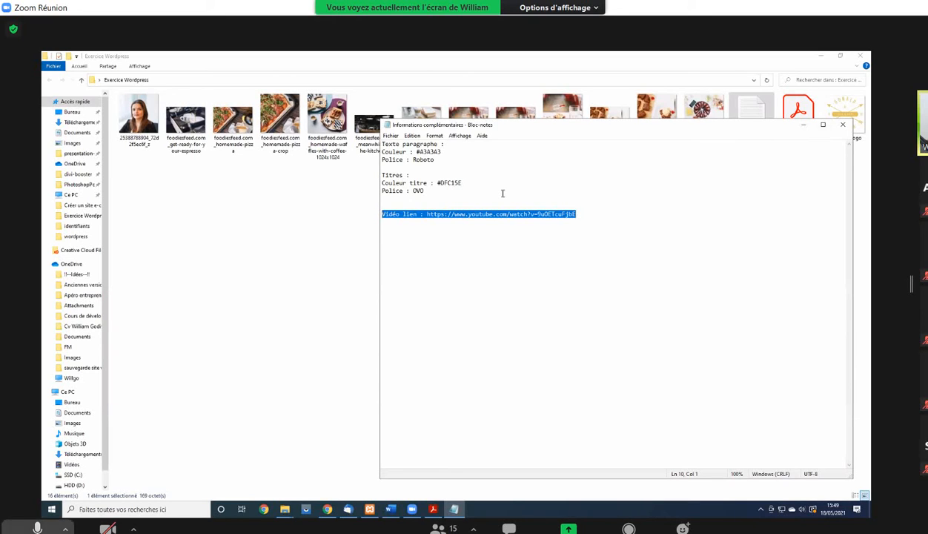
Minimize the notes, reopen the Maquette-exercice PDF in a maximized window and review it from the header to the testimonial
{"action": "left_click", "coordinate": [805, 125]}
{"action": "double_click", "coordinate": [799, 112]}
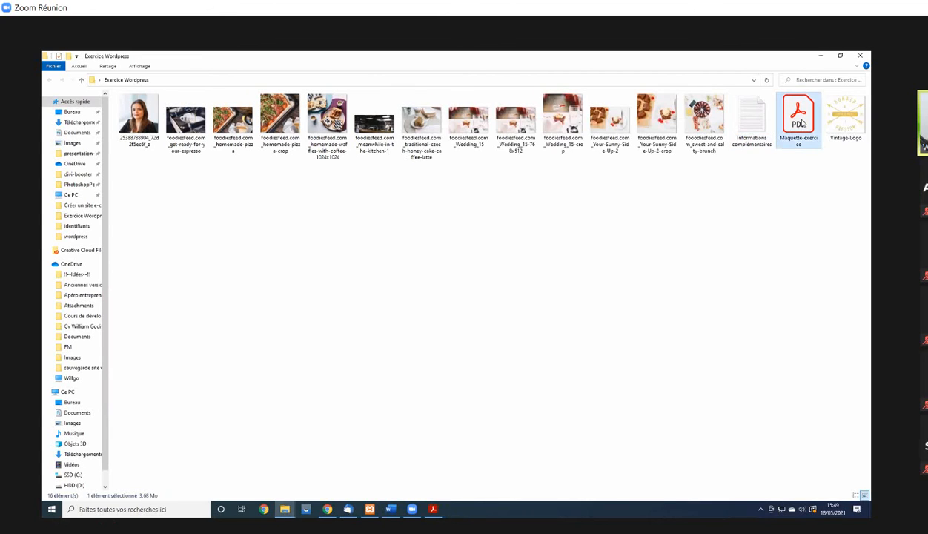
{"action": "left_click", "coordinate": [541, 111]}
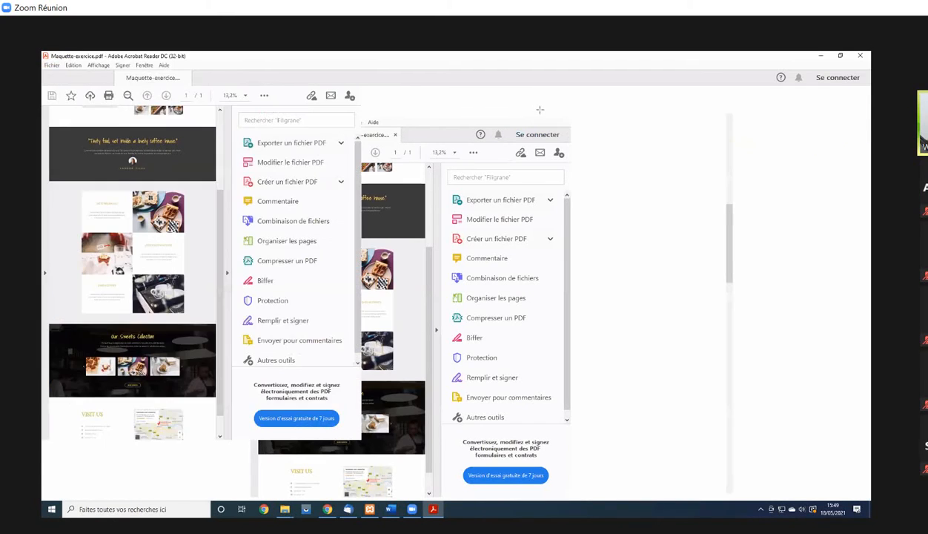
{"action": "scroll", "coordinate": [610, 285], "scroll_direction": "up", "scroll_amount": 2}
{"action": "scroll", "coordinate": [609, 286], "scroll_direction": "up", "scroll_amount": 4}
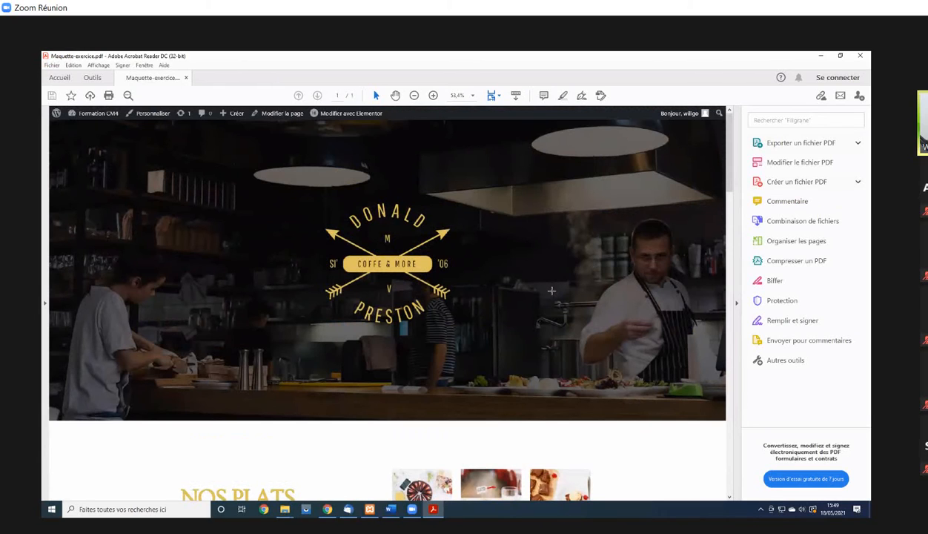
{"action": "scroll", "coordinate": [551, 284], "scroll_direction": "down", "scroll_amount": 5}
{"action": "scroll", "coordinate": [552, 263], "scroll_direction": "down", "scroll_amount": 3}
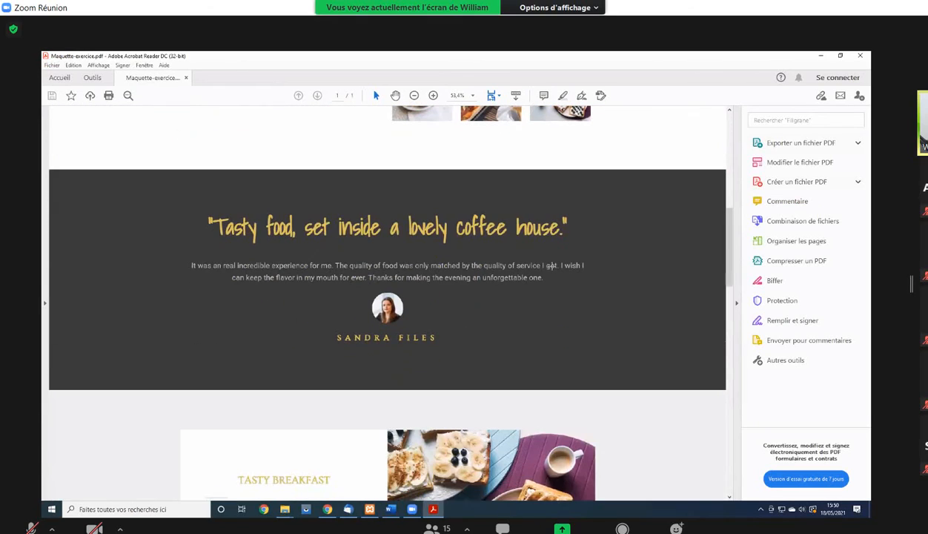
Glance at the mockup below the testimonial and switch to the Chrome window with the blank new tab
{"action": "scroll", "coordinate": [552, 262], "scroll_direction": "down", "scroll_amount": 2}
{"action": "scroll", "coordinate": [552, 262], "scroll_direction": "down", "scroll_amount": 2}
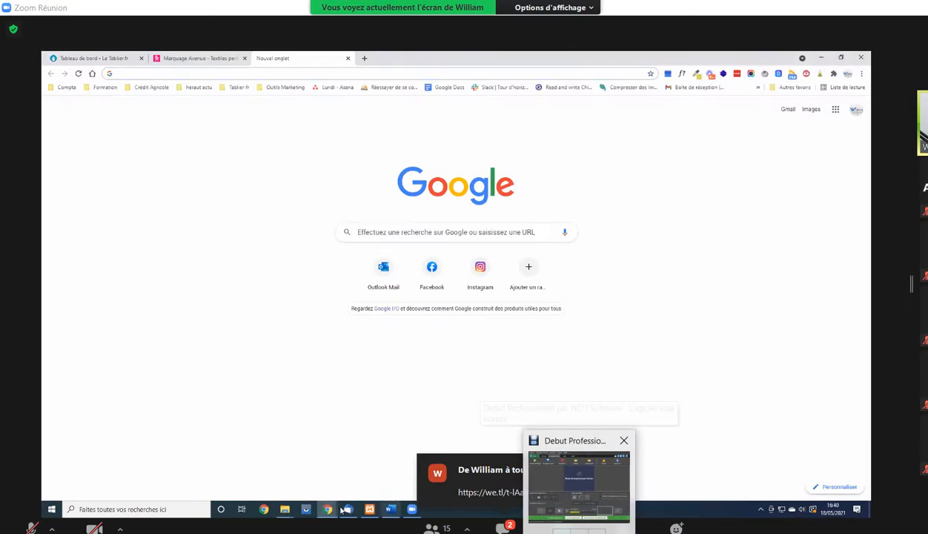
{"action": "left_click", "coordinate": [328, 509]}
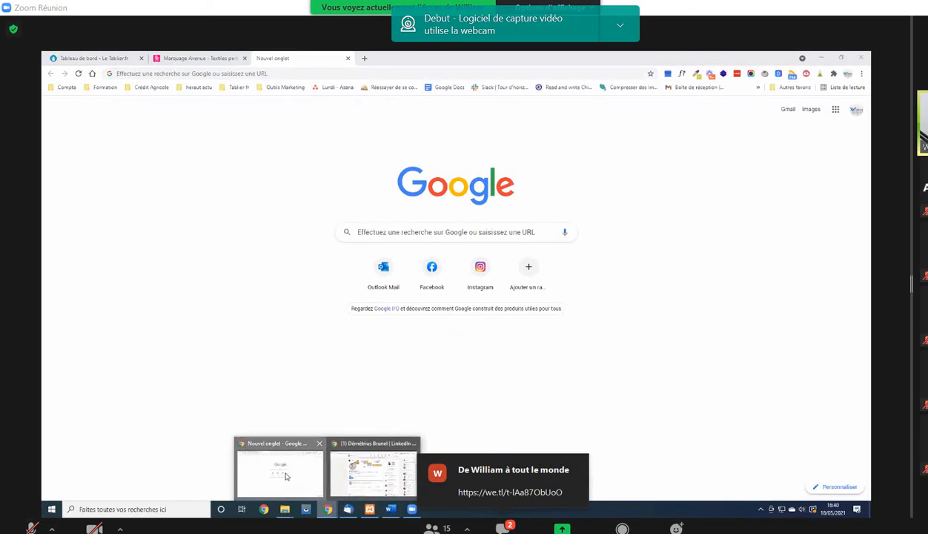
{"action": "left_click", "coordinate": [286, 476]}
Try to open the local site's administration at localhost/studi/wp-admin
{"action": "left_click", "coordinate": [136, 72]}
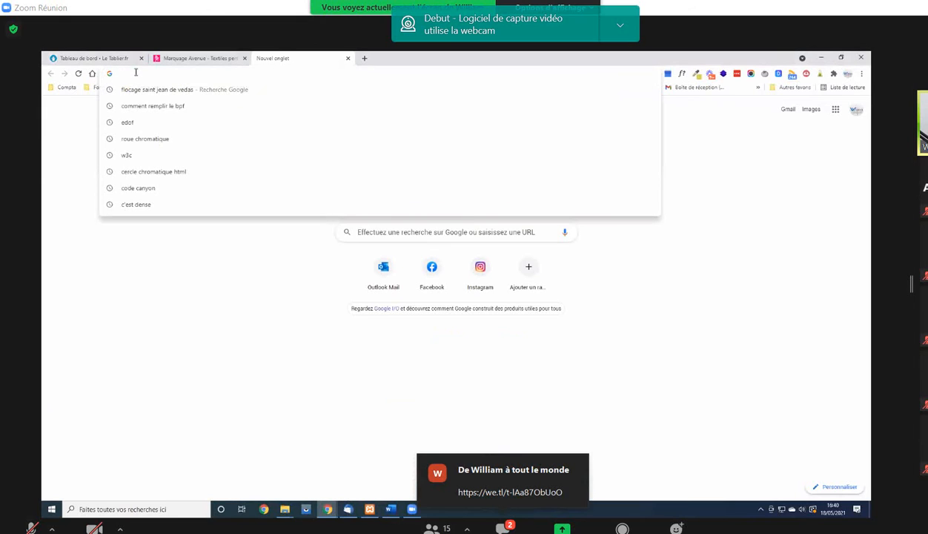
{"action": "type", "text": "local"}
{"action": "key", "text": "Down"}
{"action": "key", "text": "Down"}
{"action": "key", "text": "Down"}
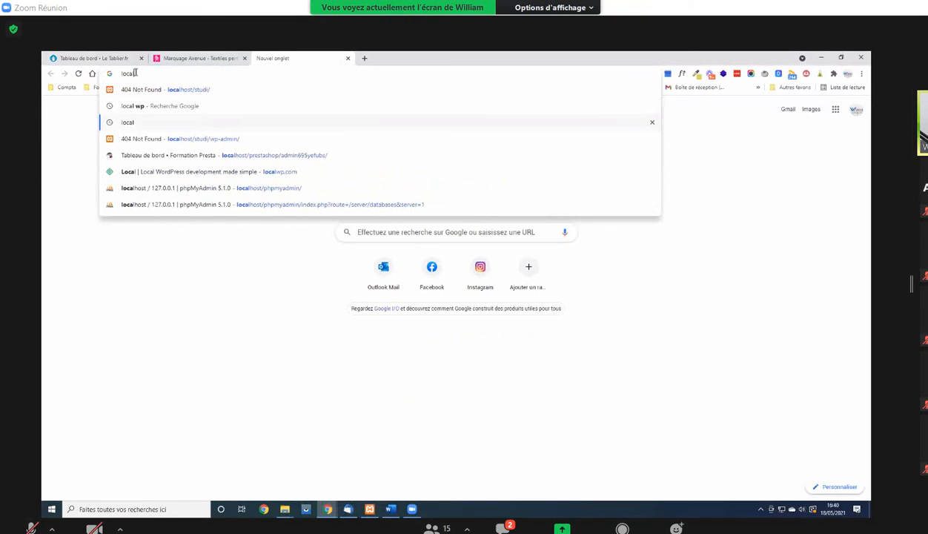
{"action": "key", "text": "Return"}
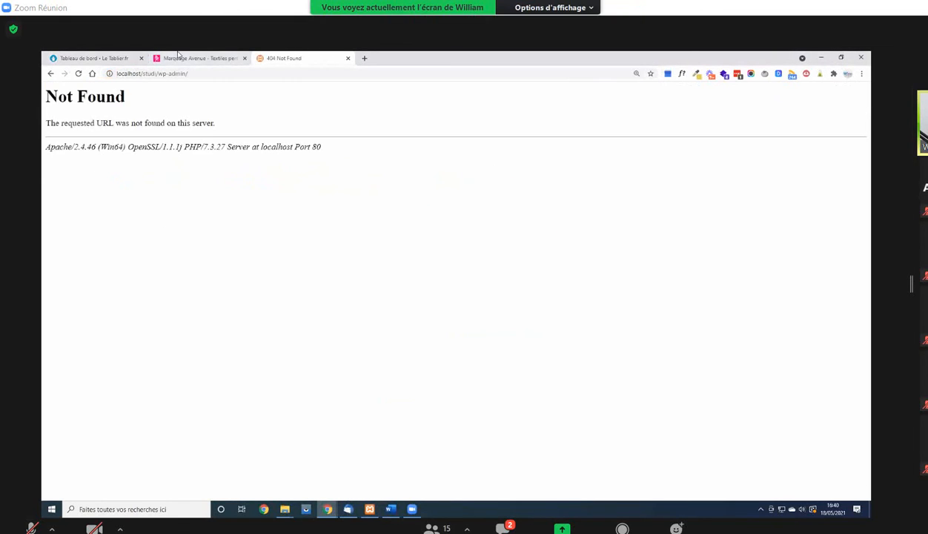
Replace the studi path in the address and load the WordPress dashboard at localhost/wordpress/wp-admin
{"action": "left_click", "coordinate": [164, 75]}
{"action": "left_click", "coordinate": [161, 74]}
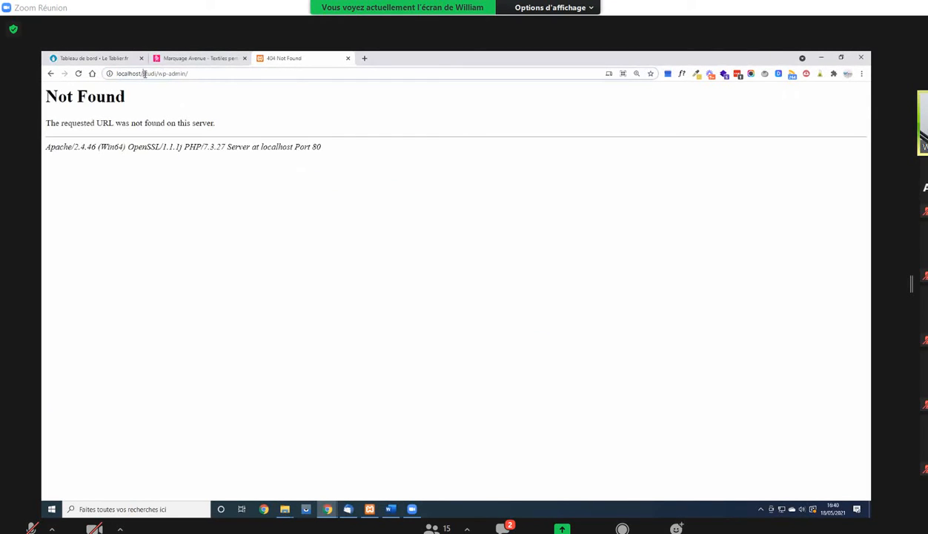
{"action": "left_click_drag", "start_coordinate": [143, 74], "coordinate": [190, 73]}
{"action": "type", "text": "wordpres"}
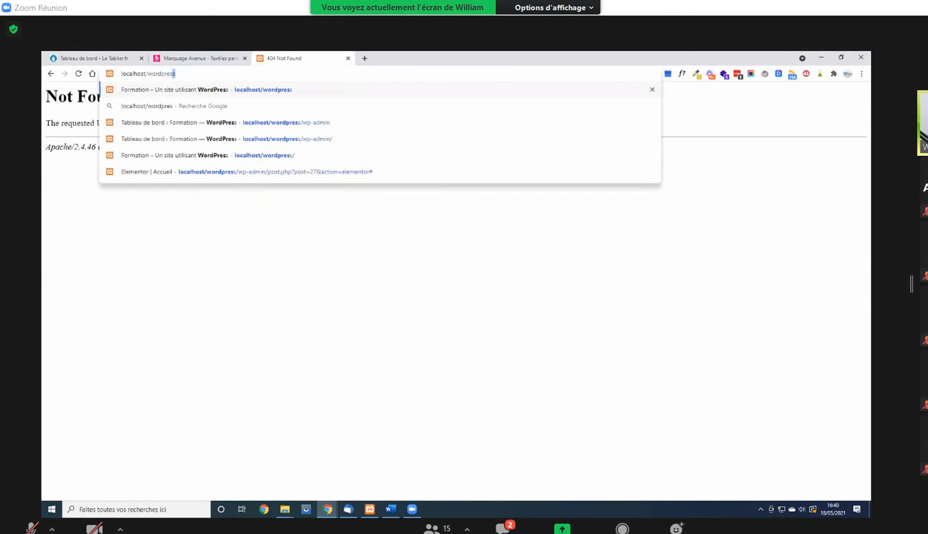
{"action": "key", "text": "Down"}
{"action": "key", "text": "Down"}
{"action": "key", "text": "Return"}
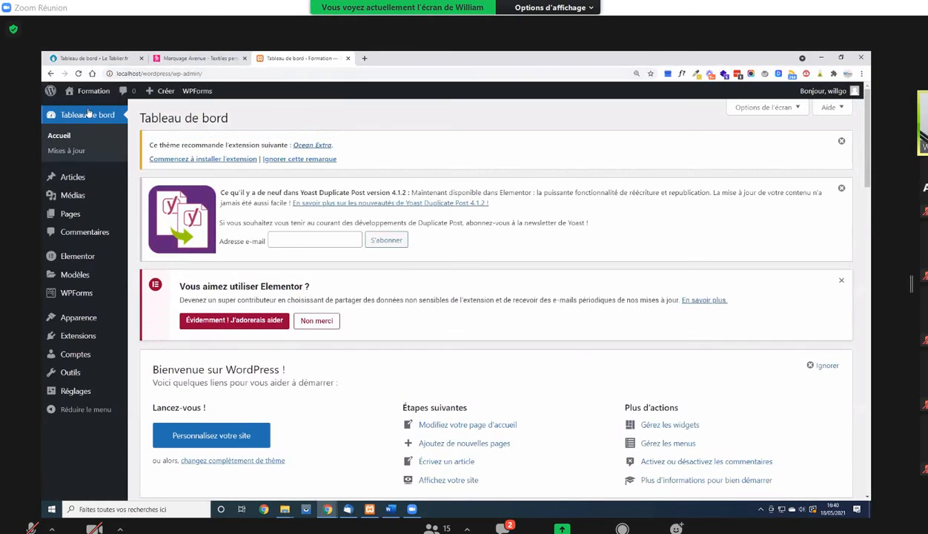
Show the list of pages and open the Accueil page for editing with Elementor
{"action": "mouse_move", "coordinate": [111, 216]}
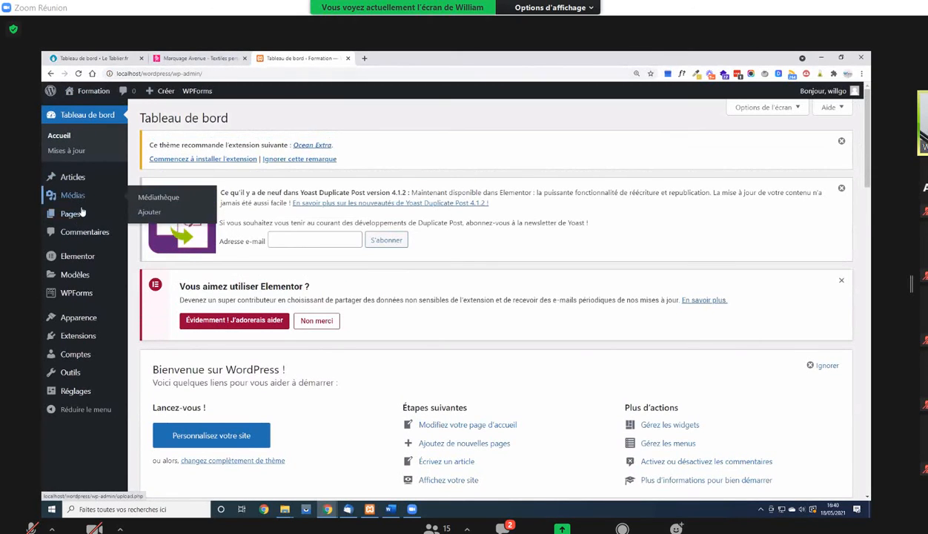
{"action": "left_click", "coordinate": [83, 214]}
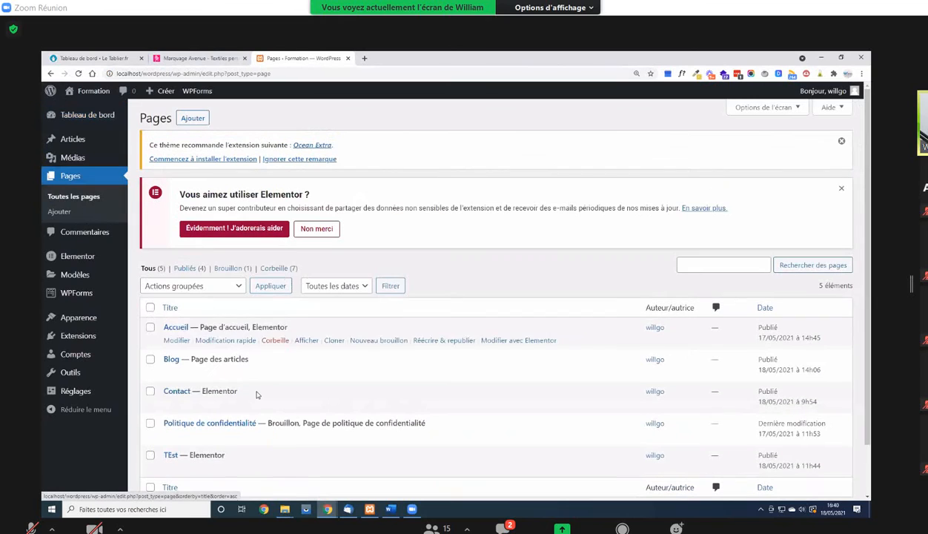
{"action": "left_click", "coordinate": [520, 341]}
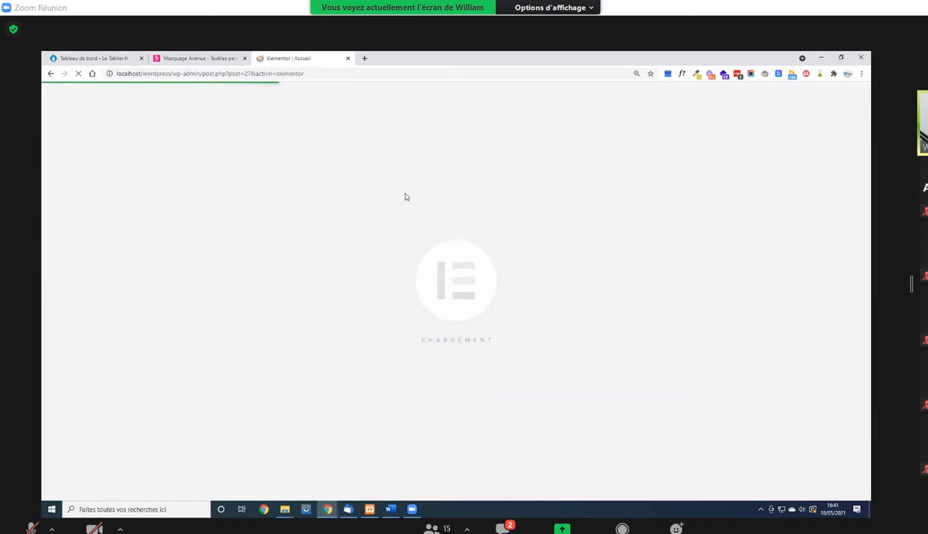
Shrink the browser window to reach the desktop, open the Exercice Wordpress folder, and maximize the browser again
{"action": "key", "text": "super+Down"}
{"action": "left_click", "coordinate": [309, 234]}
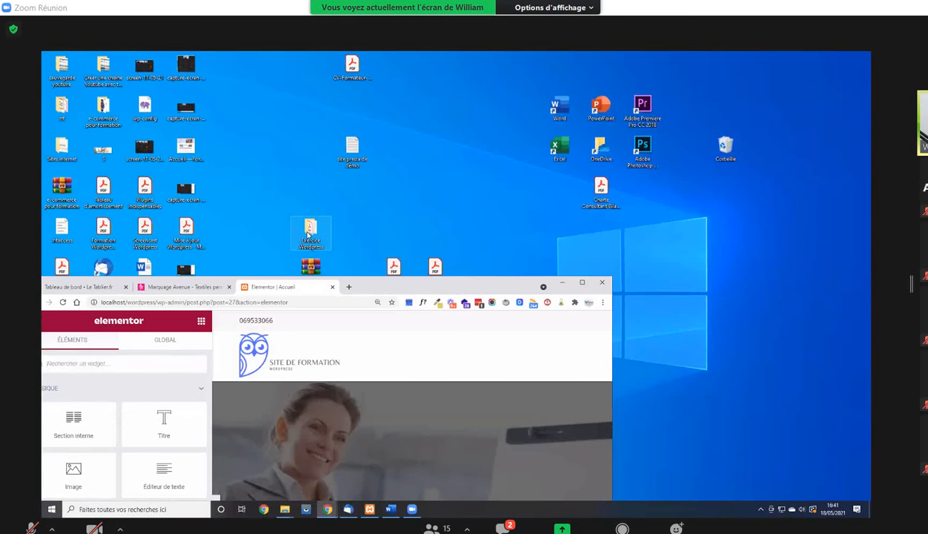
{"action": "double_click", "coordinate": [308, 234]}
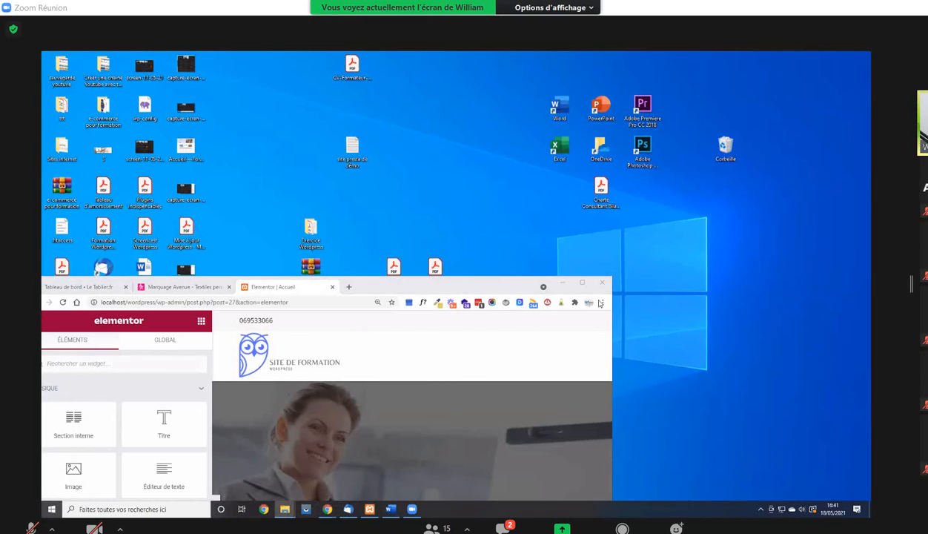
{"action": "left_click", "coordinate": [582, 283]}
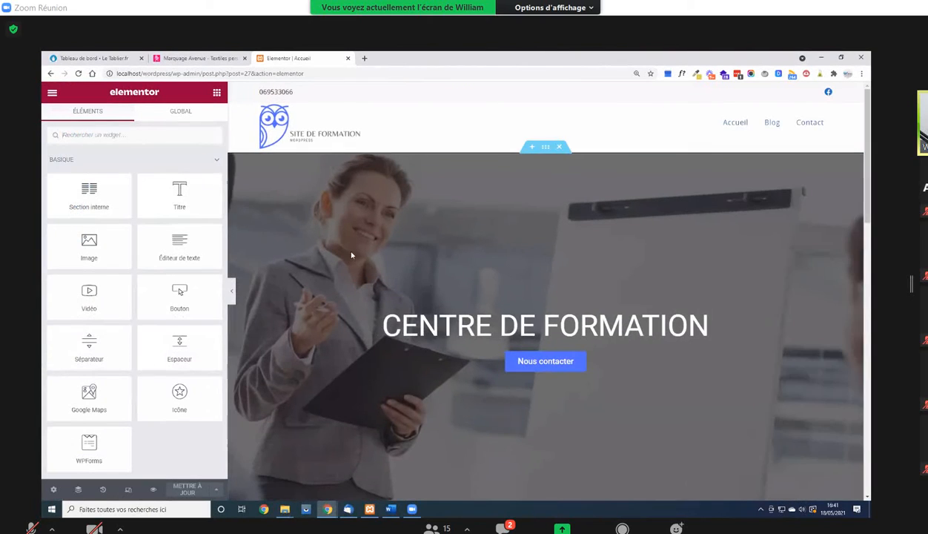
Delete all existing sections from the Accueil page content, and minimize the mockup PDF to return to Elementor
{"action": "left_click", "coordinate": [559, 146]}
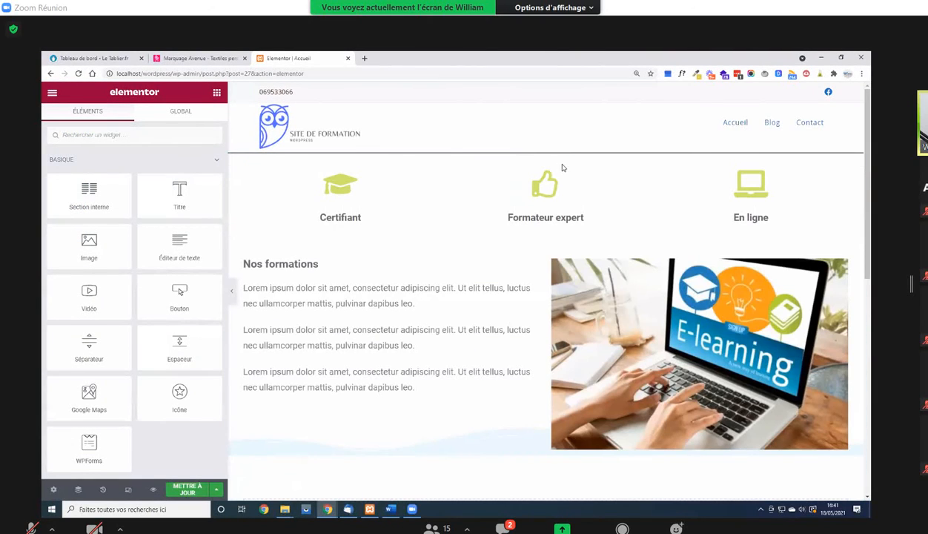
{"action": "left_click", "coordinate": [559, 159]}
{"action": "left_click", "coordinate": [558, 148]}
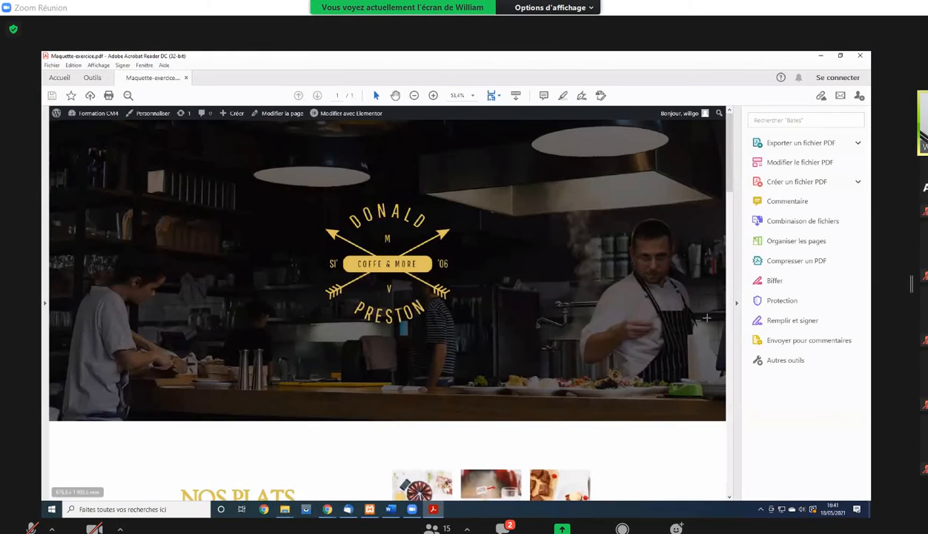
{"action": "left_click", "coordinate": [822, 56]}
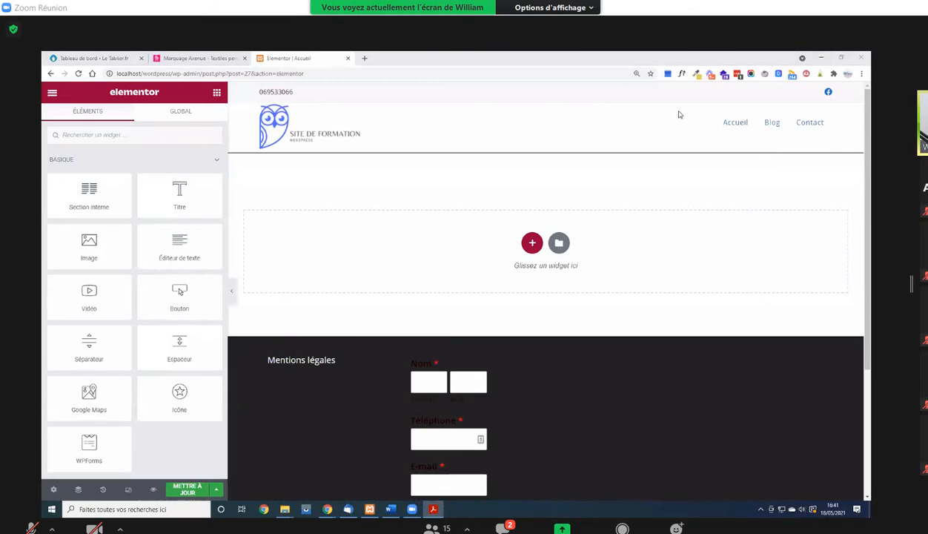
Add a single-column section to the empty page and place an Image widget in it
{"action": "left_click", "coordinate": [532, 242]}
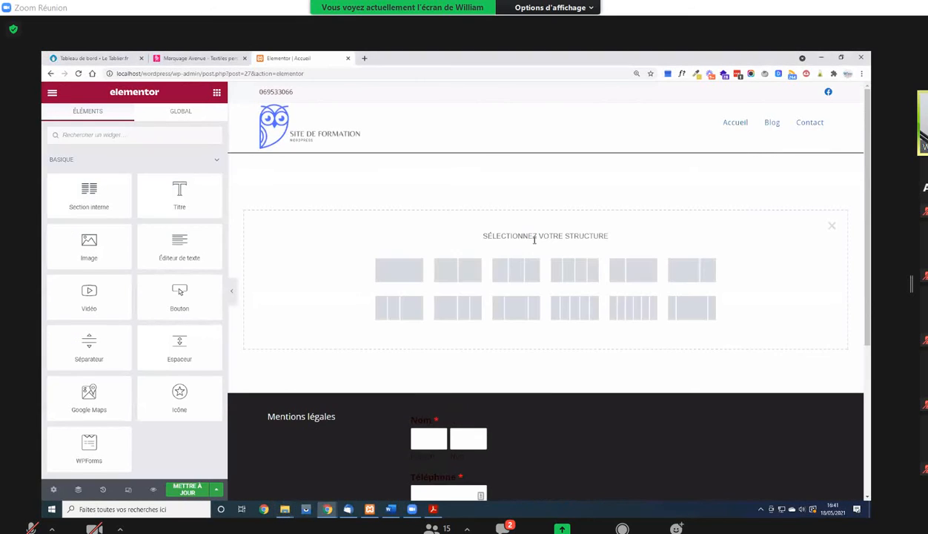
{"action": "left_click", "coordinate": [400, 271]}
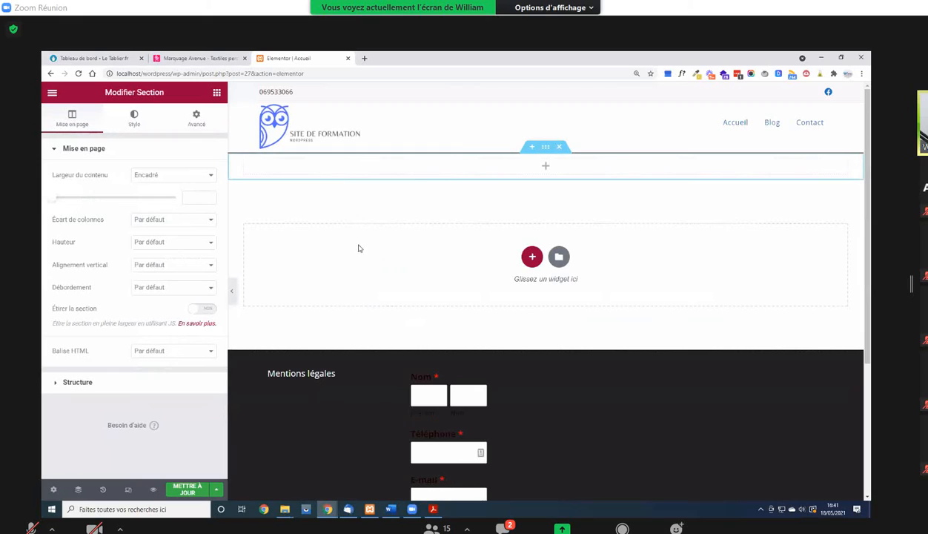
{"action": "left_click", "coordinate": [217, 92]}
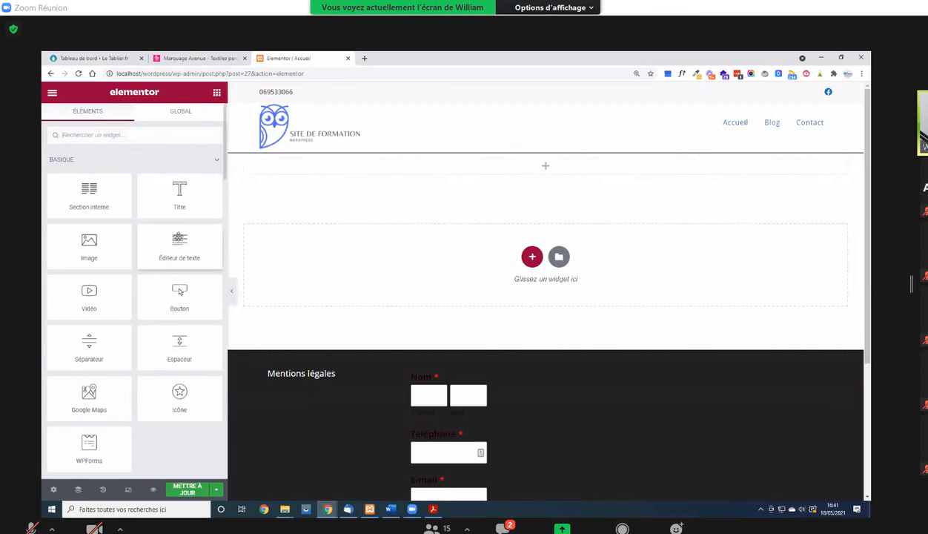
{"action": "left_click_drag", "start_coordinate": [89, 244], "coordinate": [568, 166]}
Start a file upload for the Image widget and browse to the Exercice Wordpress folder on the Bureau
{"action": "left_click", "coordinate": [113, 205]}
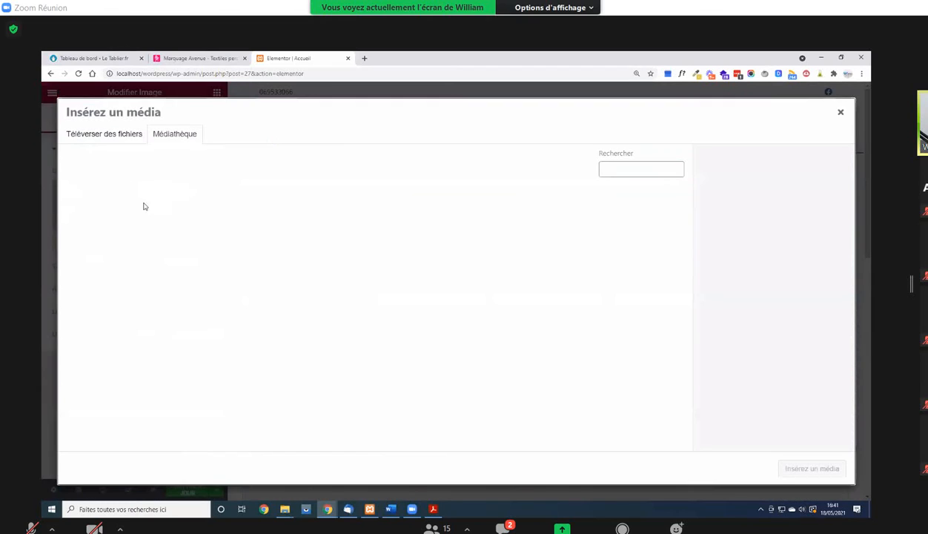
{"action": "left_click", "coordinate": [107, 135]}
{"action": "left_click", "coordinate": [468, 288]}
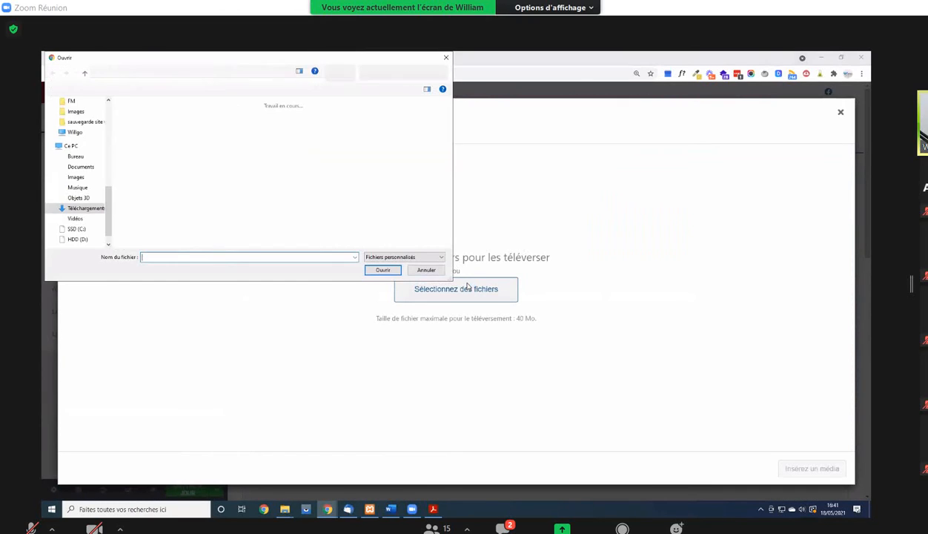
{"action": "scroll", "coordinate": [90, 142], "scroll_direction": "up", "scroll_amount": 6}
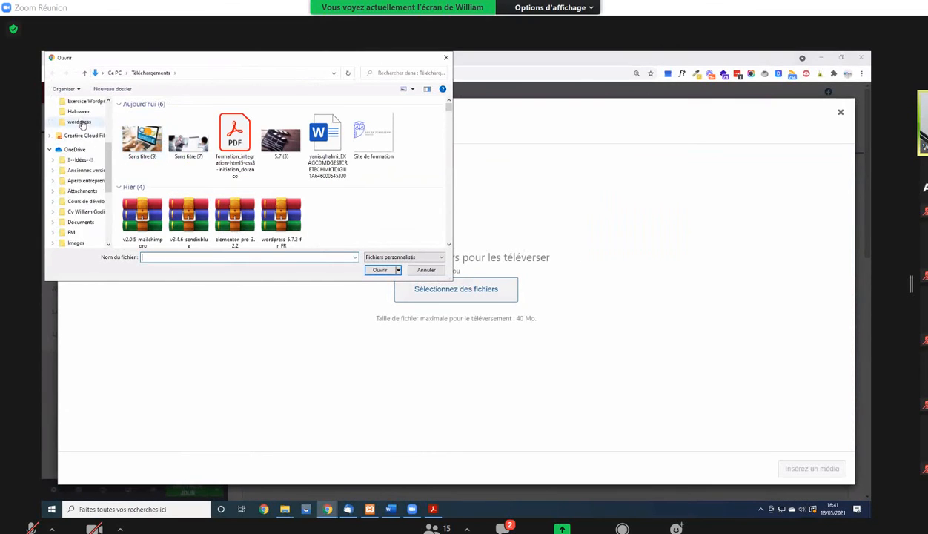
{"action": "left_click", "coordinate": [77, 119]}
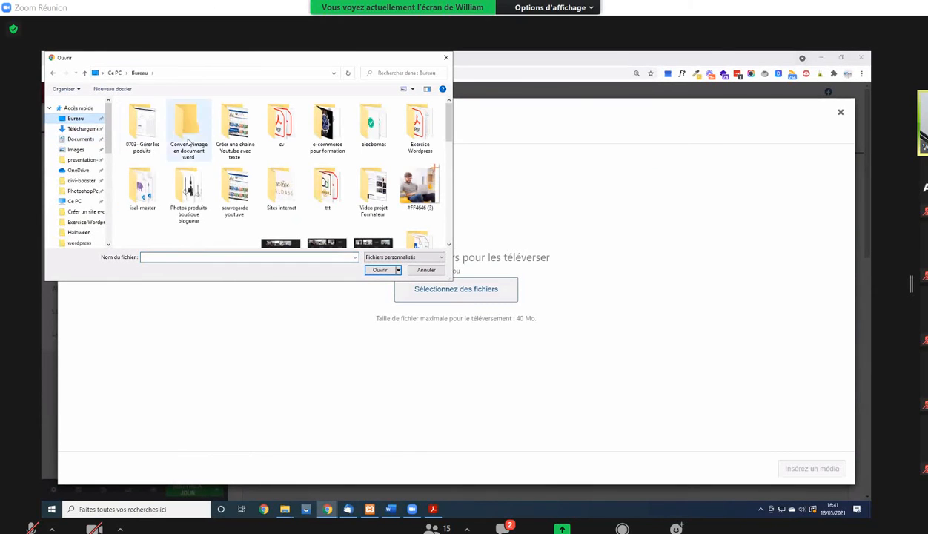
{"action": "scroll", "coordinate": [407, 191], "scroll_direction": "down", "scroll_amount": 2}
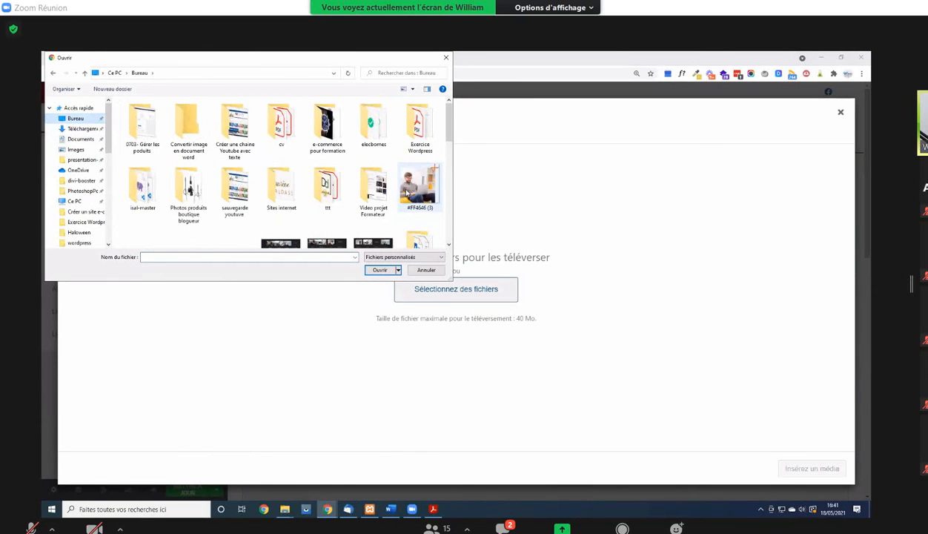
{"action": "double_click", "coordinate": [418, 127]}
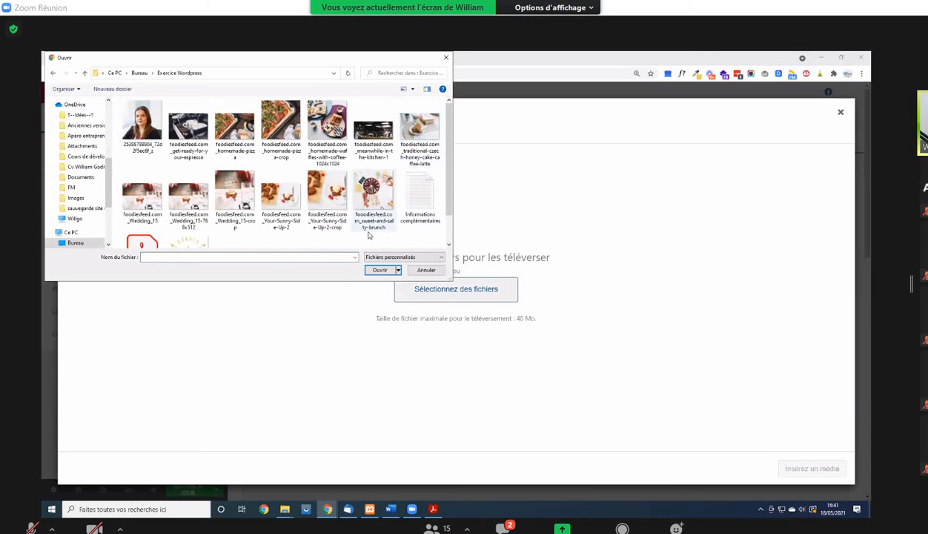
Select all the images in the Exercice Wordpress folder, including Vintage-Logo but not the PDF or text file, and upload them to the media library
{"action": "left_click", "coordinate": [188, 242]}
{"action": "left_click", "coordinate": [145, 159], "text": "ctrl"}
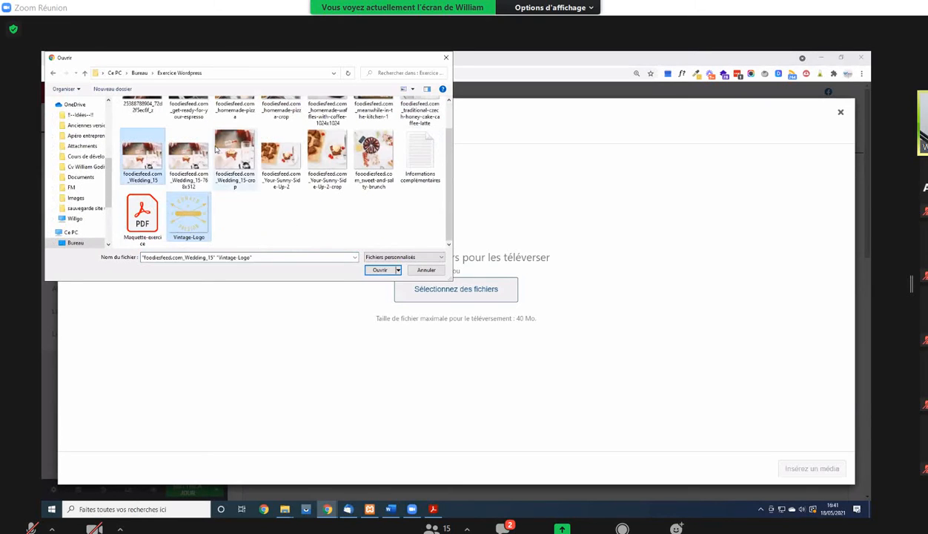
{"action": "left_click", "coordinate": [189, 152], "text": "ctrl"}
{"action": "left_click", "coordinate": [235, 149], "text": "ctrl"}
{"action": "left_click", "coordinate": [281, 153], "text": "ctrl"}
{"action": "left_click", "coordinate": [352, 156], "text": "ctrl"}
{"action": "left_click", "coordinate": [339, 159], "text": "ctrl"}
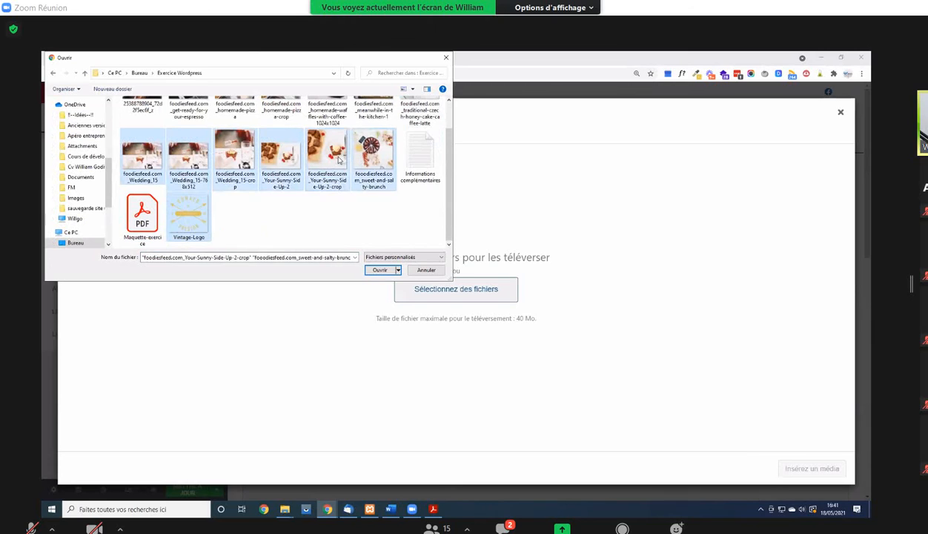
{"action": "scroll", "coordinate": [338, 158], "scroll_direction": "up", "scroll_amount": 1}
{"action": "left_click", "coordinate": [188, 126], "text": "ctrl"}
{"action": "left_click", "coordinate": [235, 126], "text": "ctrl"}
{"action": "left_click", "coordinate": [281, 126], "text": "ctrl"}
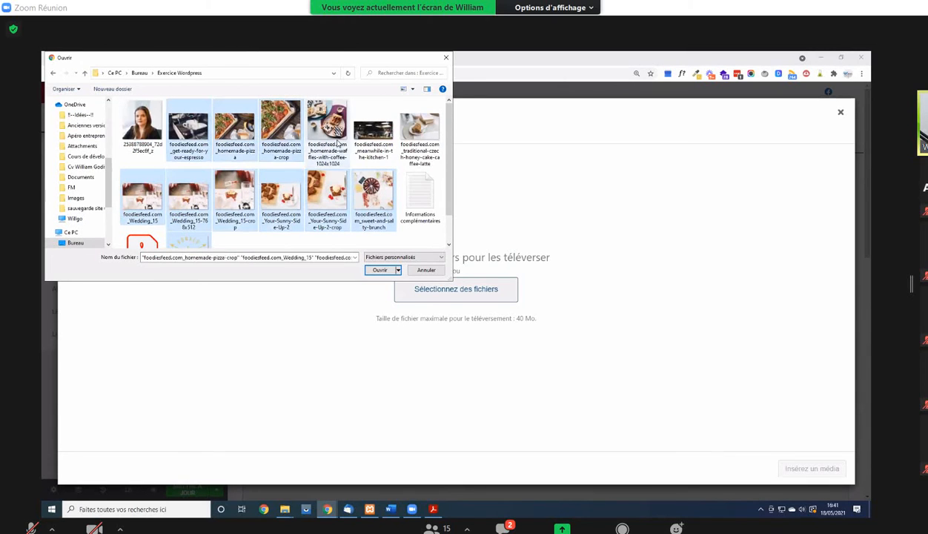
{"action": "left_click", "coordinate": [338, 141], "text": "ctrl"}
{"action": "left_click", "coordinate": [373, 130], "text": "ctrl"}
{"action": "left_click", "coordinate": [420, 129], "text": "ctrl"}
{"action": "left_click", "coordinate": [142, 126], "text": "ctrl"}
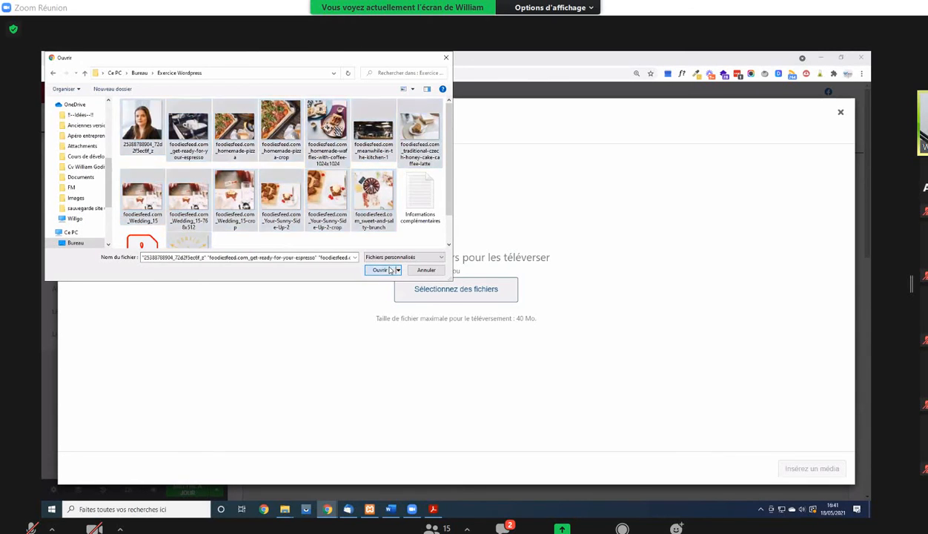
{"action": "left_click", "coordinate": [381, 269]}
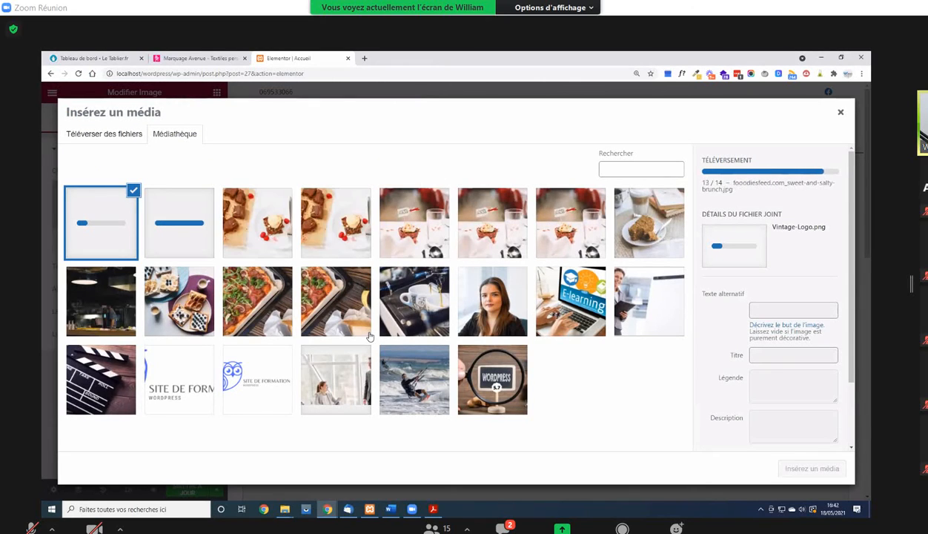
Check the mockup's header and insert Vintage-Logo.png from the media library into the Image widget
{"action": "left_click", "coordinate": [433, 508]}
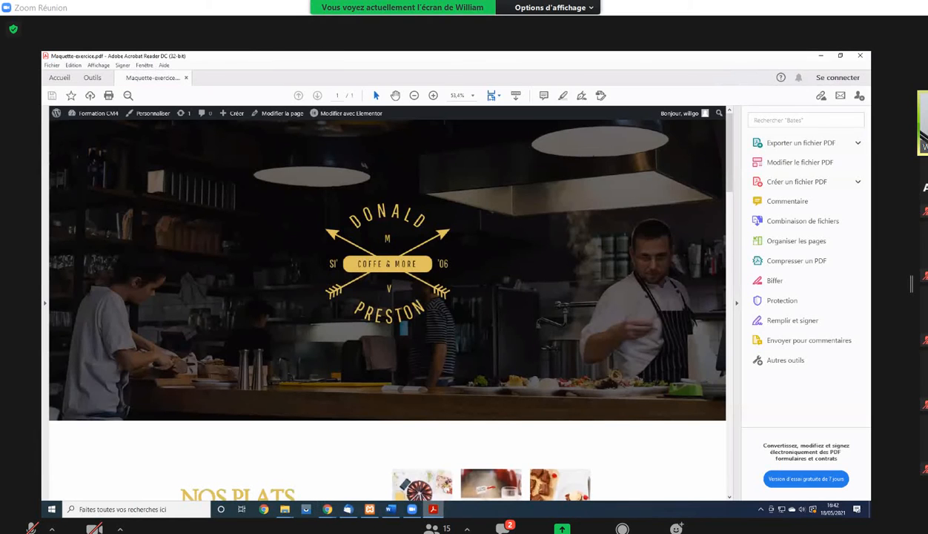
{"action": "key", "text": "alt+Tab"}
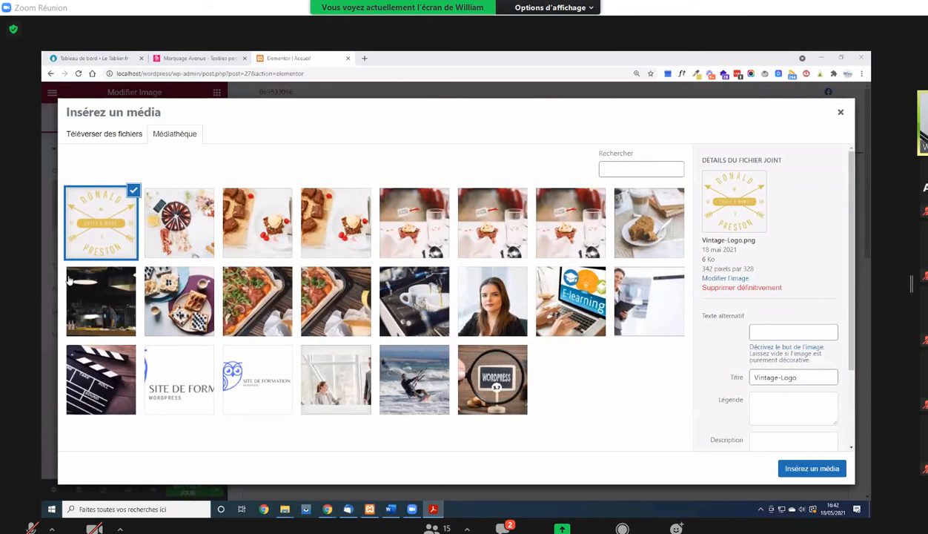
{"action": "left_click", "coordinate": [790, 464]}
Resize and move the Elementor browser window so the page sits beside the PDF mockup for comparison
{"action": "key", "text": "alt+Tab"}
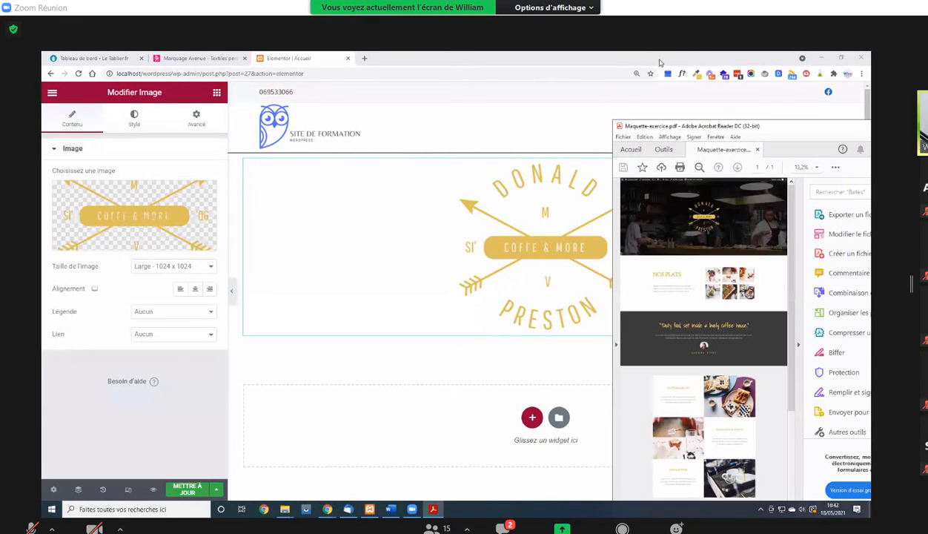
{"action": "double_click", "coordinate": [660, 63]}
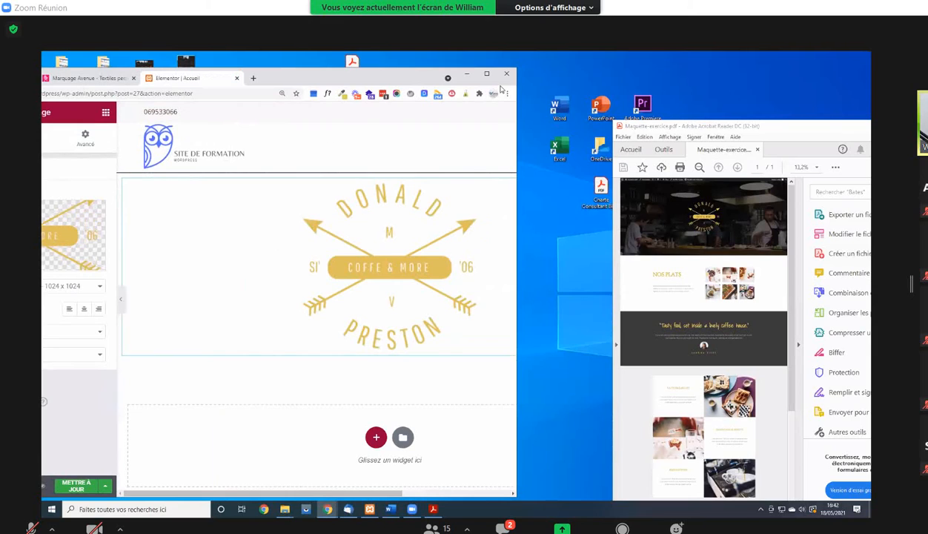
{"action": "left_click_drag", "start_coordinate": [516, 86], "coordinate": [597, 86]}
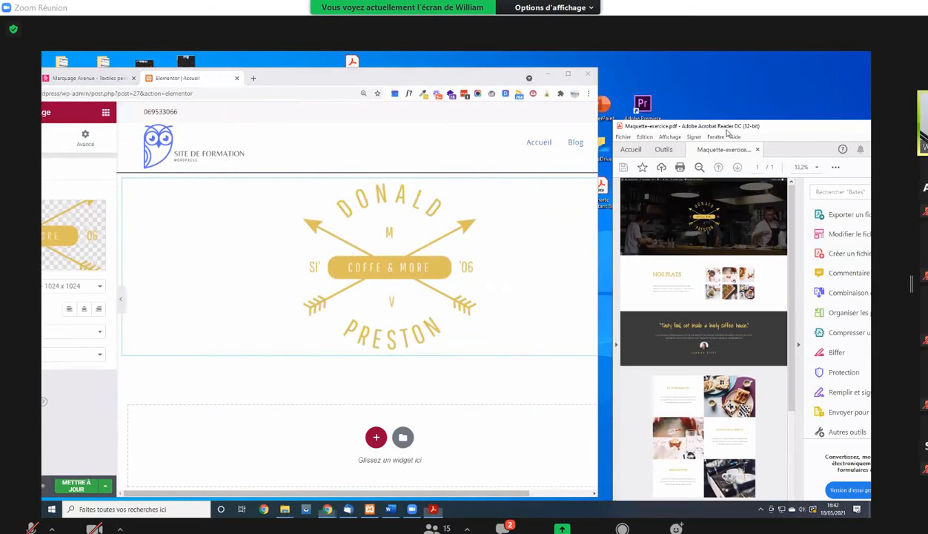
{"action": "left_click_drag", "start_coordinate": [284, 81], "coordinate": [327, 76]}
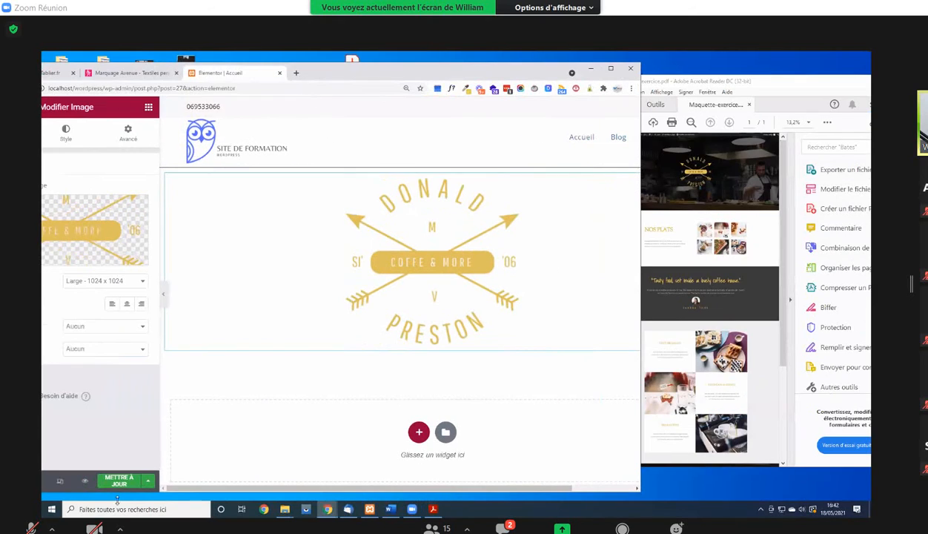
{"action": "scroll", "coordinate": [445, 237], "scroll_direction": "down", "scroll_amount": 1}
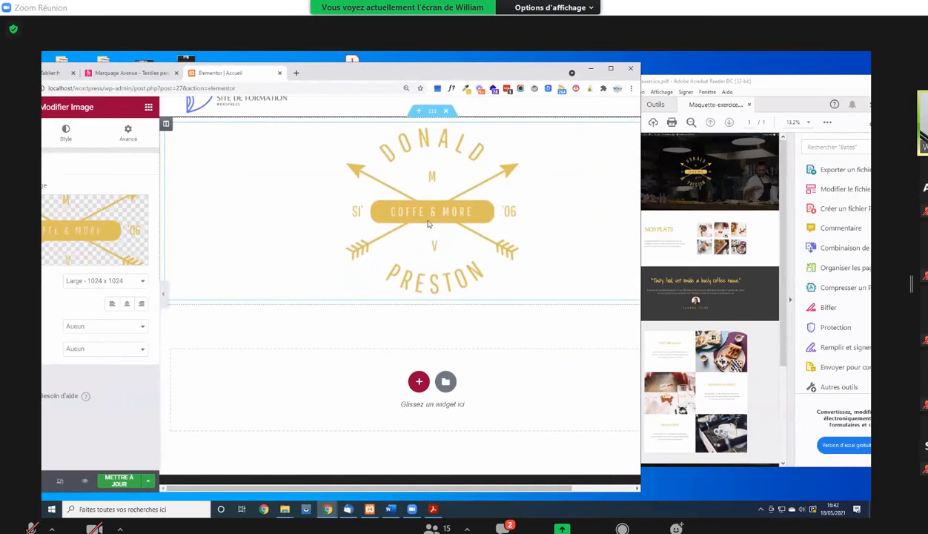
{"action": "scroll", "coordinate": [446, 219], "scroll_direction": "up", "scroll_amount": 1}
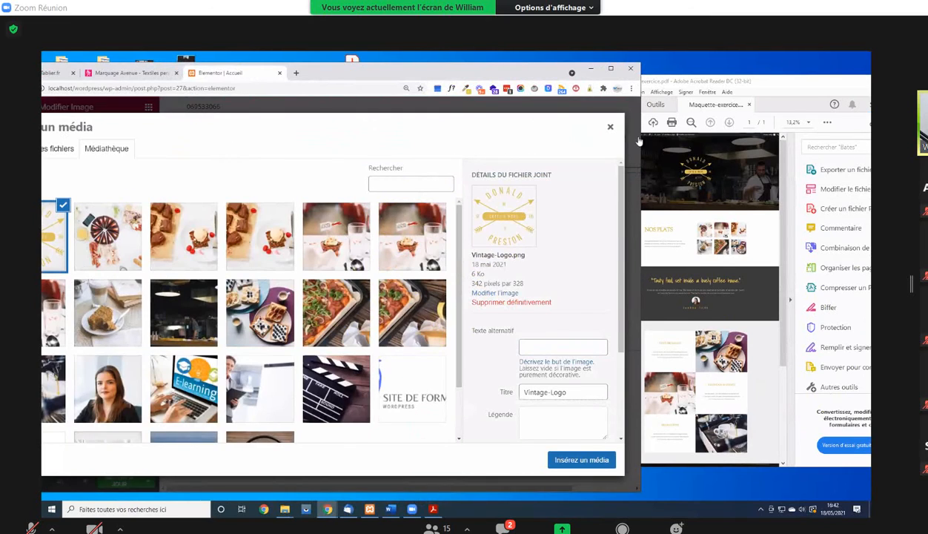
Close the media library and try the logo at Medium - 300 x 300 and at Thumbnail - 150 x 150
{"action": "left_click", "coordinate": [611, 128]}
{"action": "left_click", "coordinate": [119, 281]}
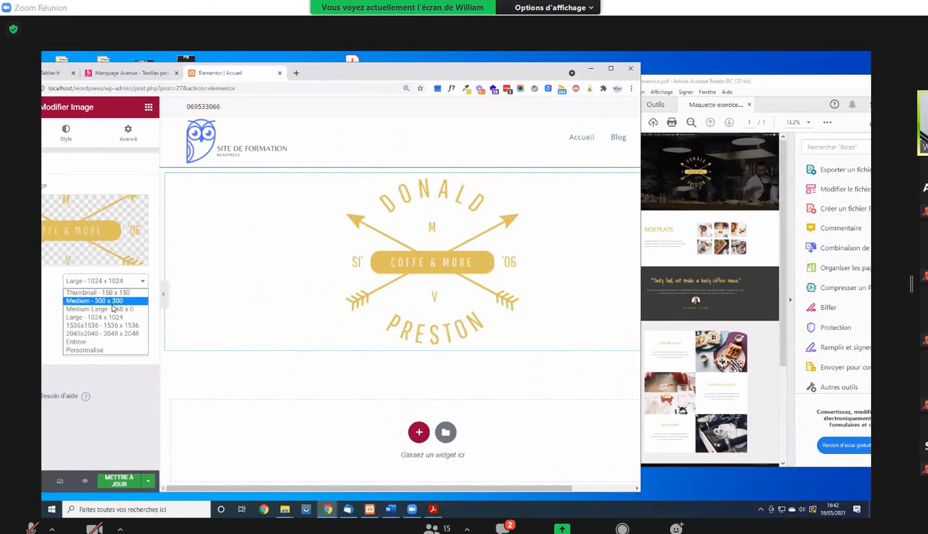
{"action": "left_click", "coordinate": [111, 301]}
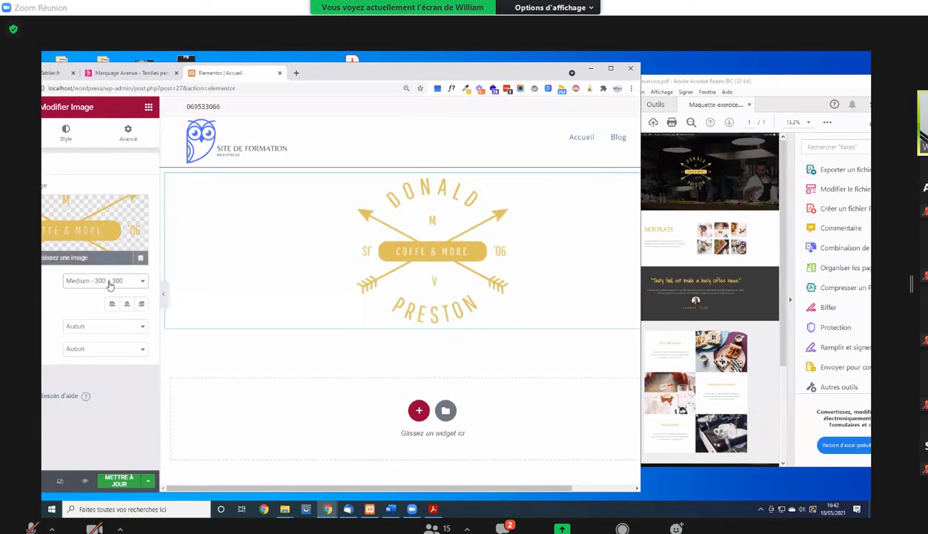
{"action": "left_click", "coordinate": [108, 281]}
{"action": "left_click", "coordinate": [117, 293]}
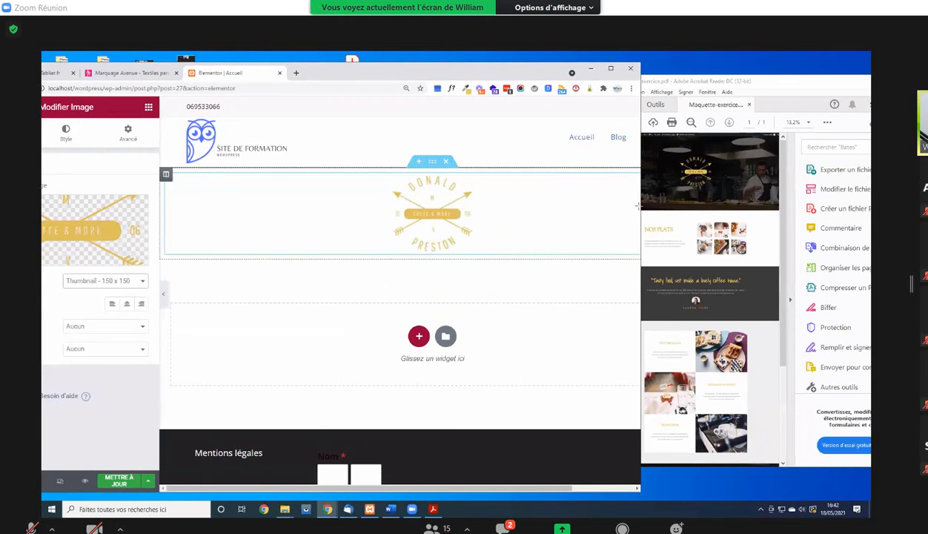
Examine the header logo and kitchen photo of the PDF mockup at full window size
{"action": "double_click", "coordinate": [749, 83]}
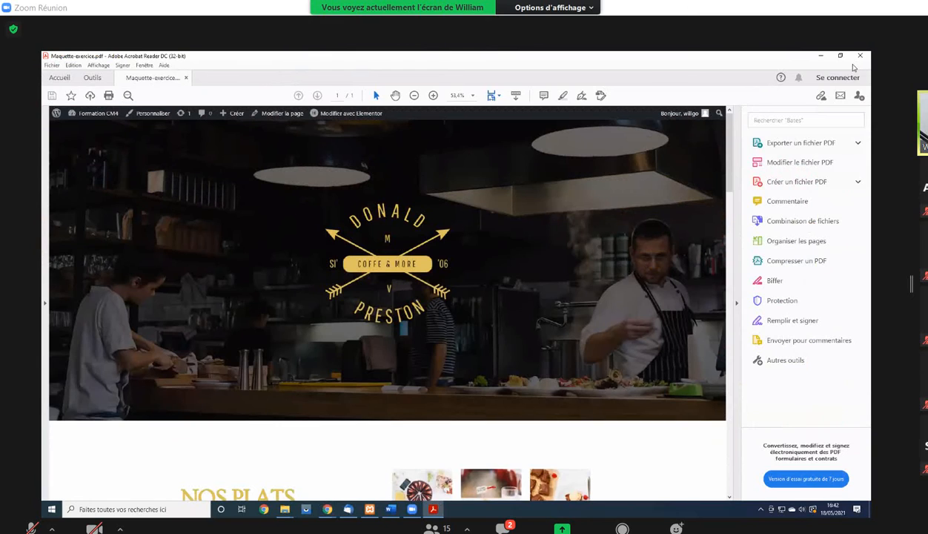
{"action": "left_click", "coordinate": [840, 56]}
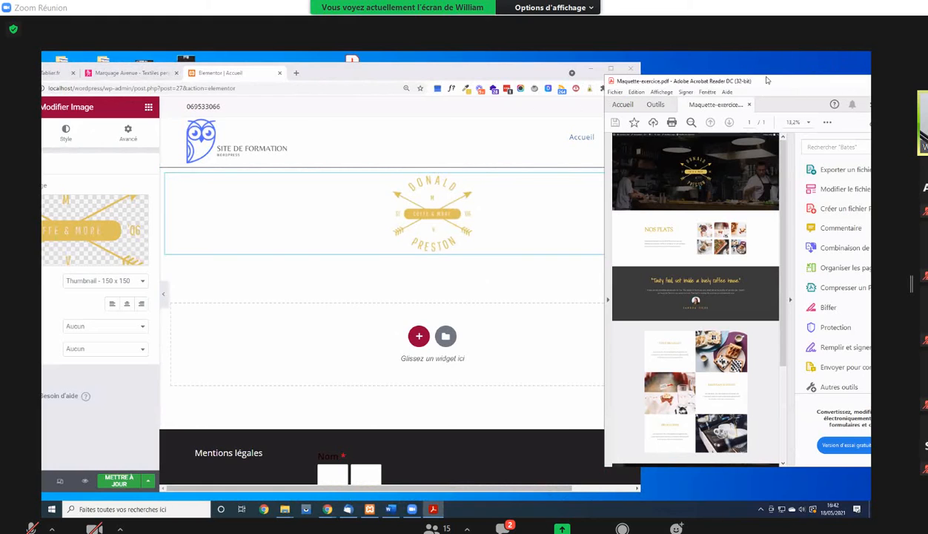
{"action": "left_click_drag", "start_coordinate": [753, 79], "coordinate": [481, 94]}
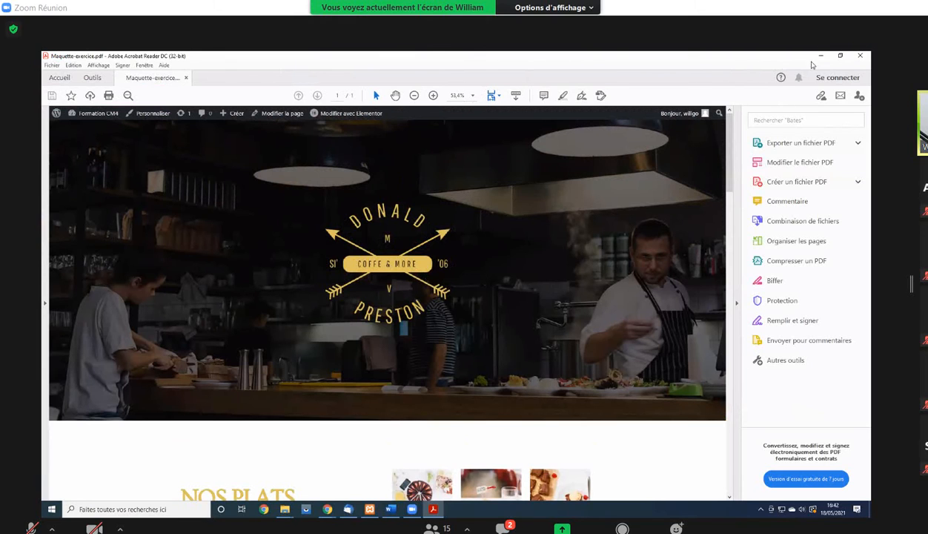
{"action": "left_click", "coordinate": [841, 55]}
Maximize the Elementor window and give the logo's section a classic background image, foodiesfeed.com_meanwhile-in-the-kitchen-1.jpg from the media library
{"action": "left_click", "coordinate": [439, 69]}
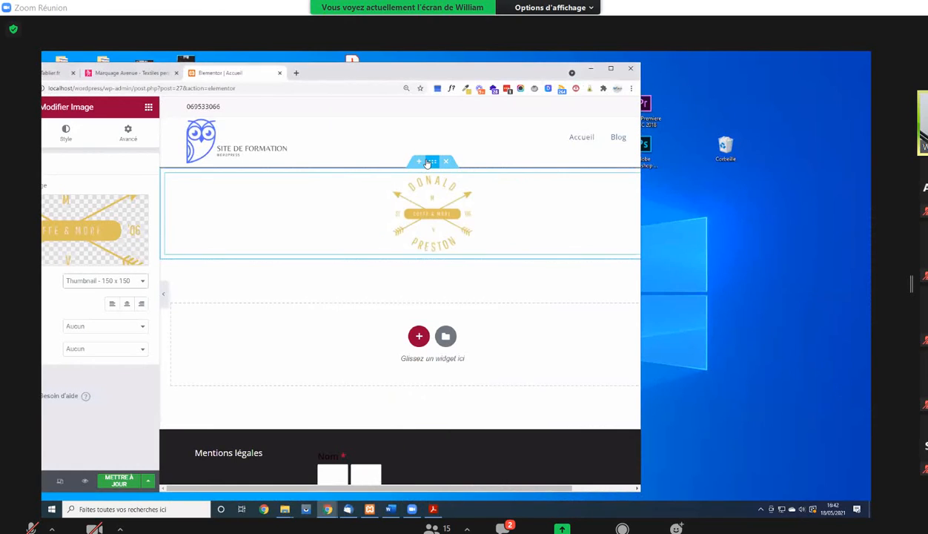
{"action": "double_click", "coordinate": [443, 71]}
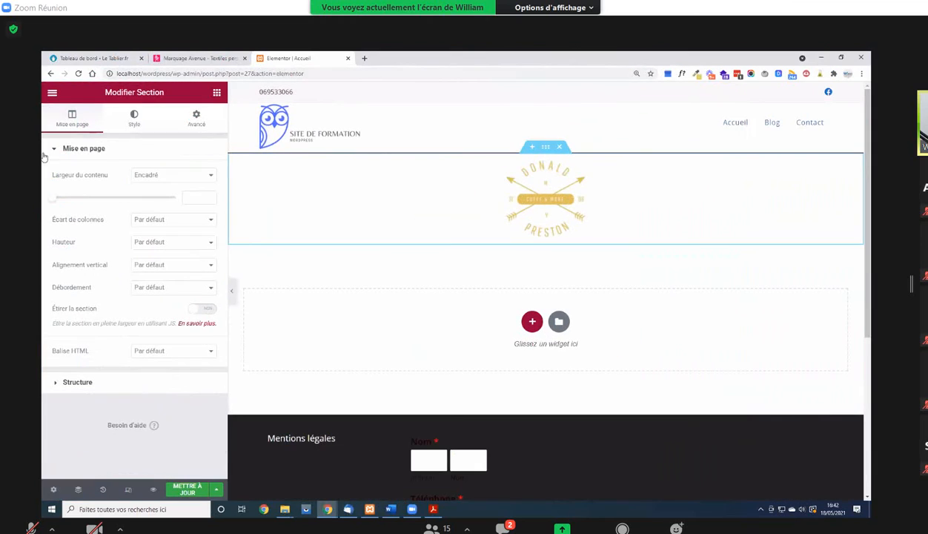
{"action": "left_click", "coordinate": [135, 122]}
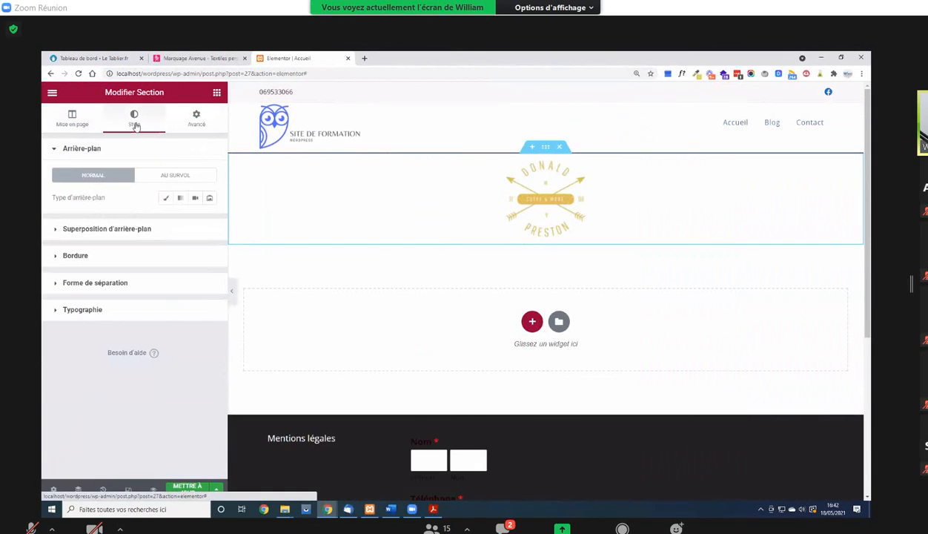
{"action": "left_click", "coordinate": [166, 197]}
{"action": "left_click", "coordinate": [136, 285]}
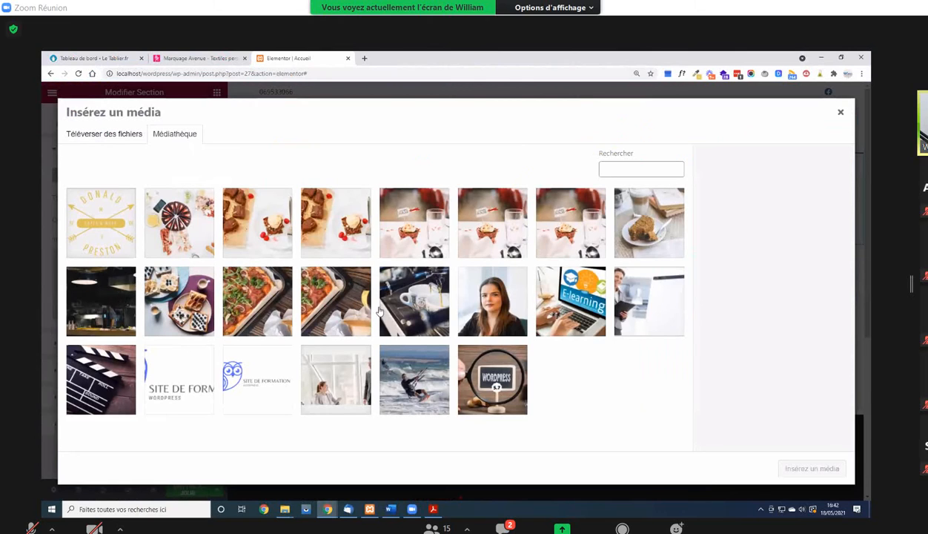
{"action": "left_click", "coordinate": [101, 301]}
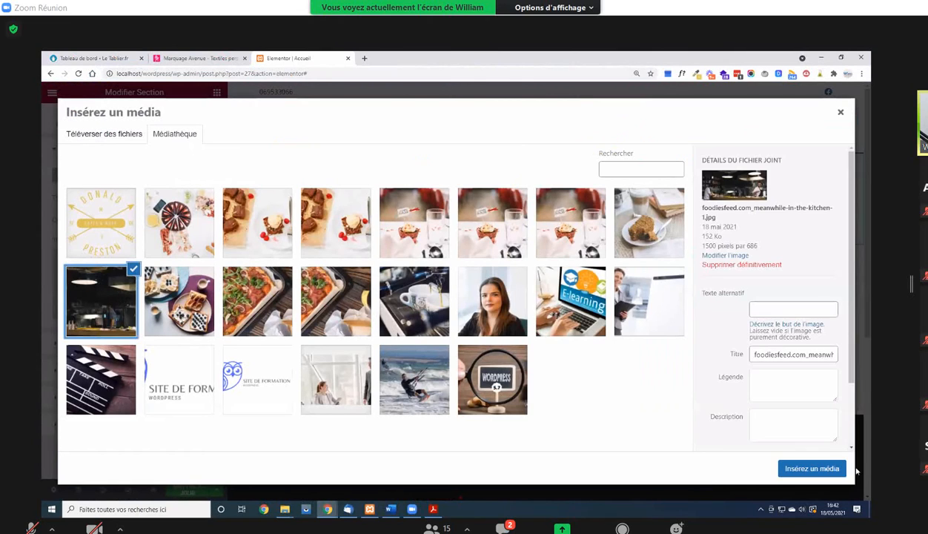
{"action": "left_click", "coordinate": [807, 465]}
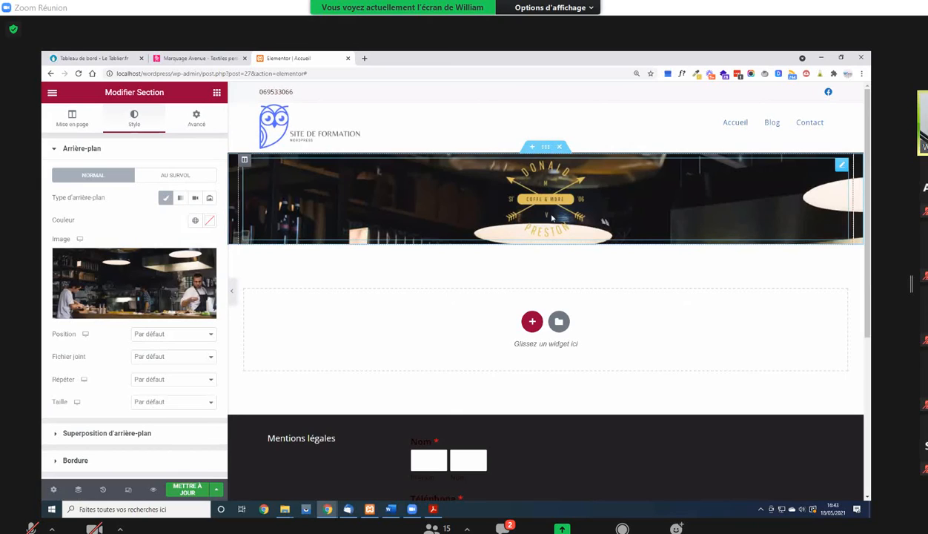
Set the header section's height mode to Hauteur min. in its layout settings
{"action": "left_click", "coordinate": [76, 125]}
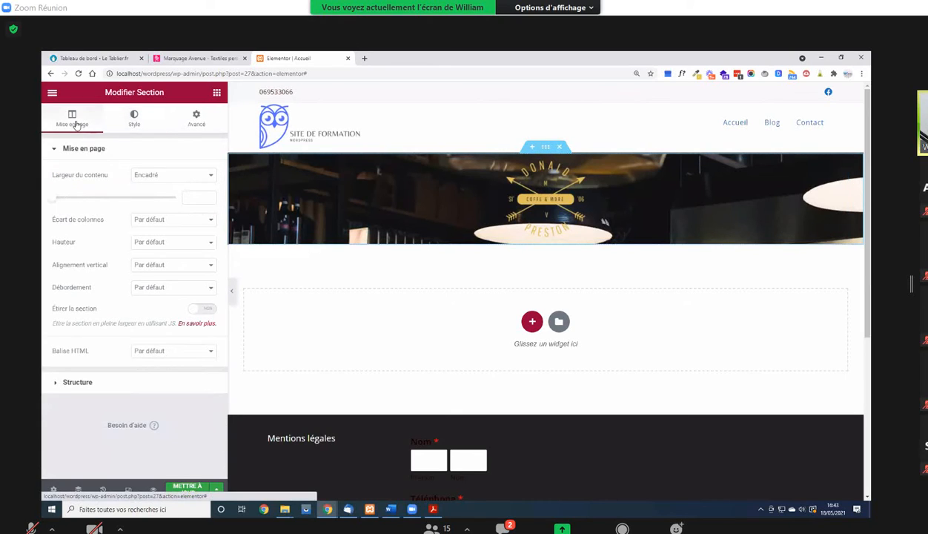
{"action": "left_click", "coordinate": [165, 176]}
{"action": "left_click", "coordinate": [114, 159]}
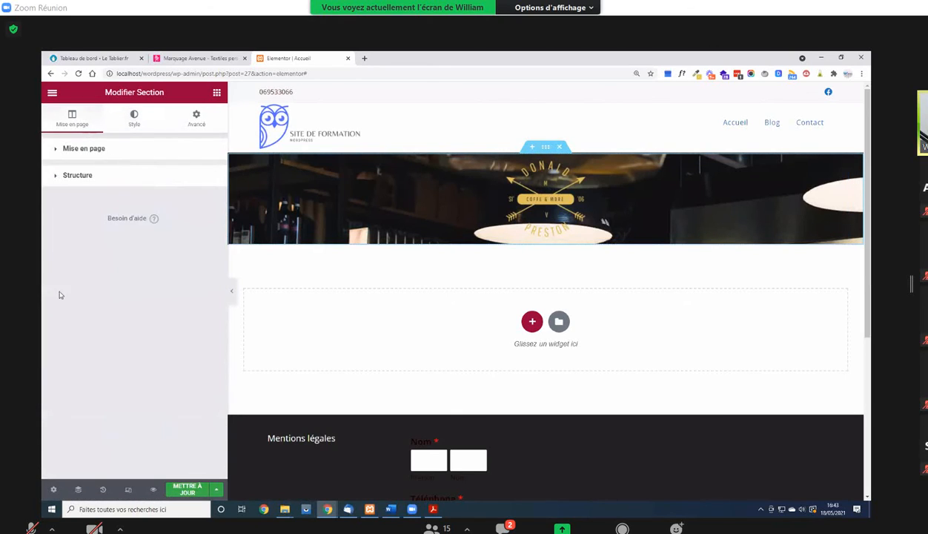
{"action": "left_click", "coordinate": [70, 151]}
{"action": "left_click", "coordinate": [148, 242]}
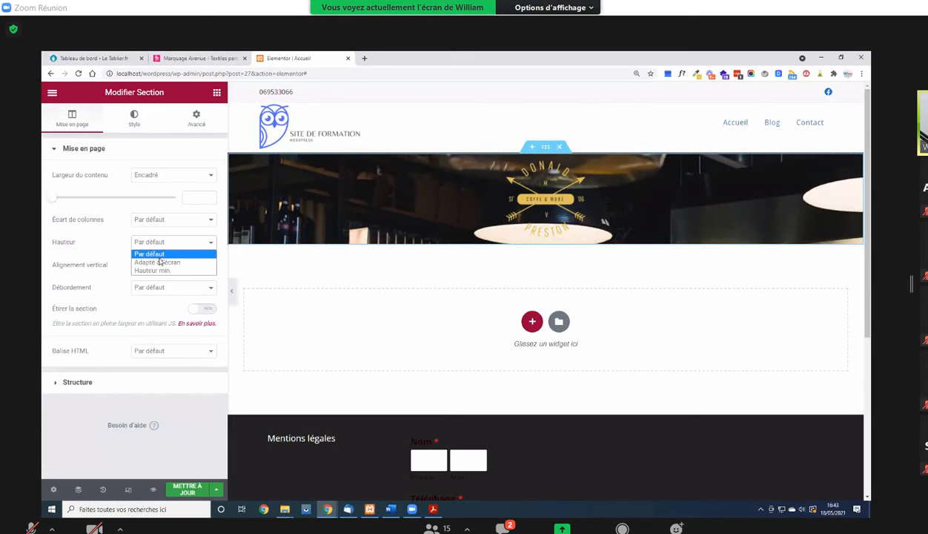
{"action": "left_click", "coordinate": [154, 270]}
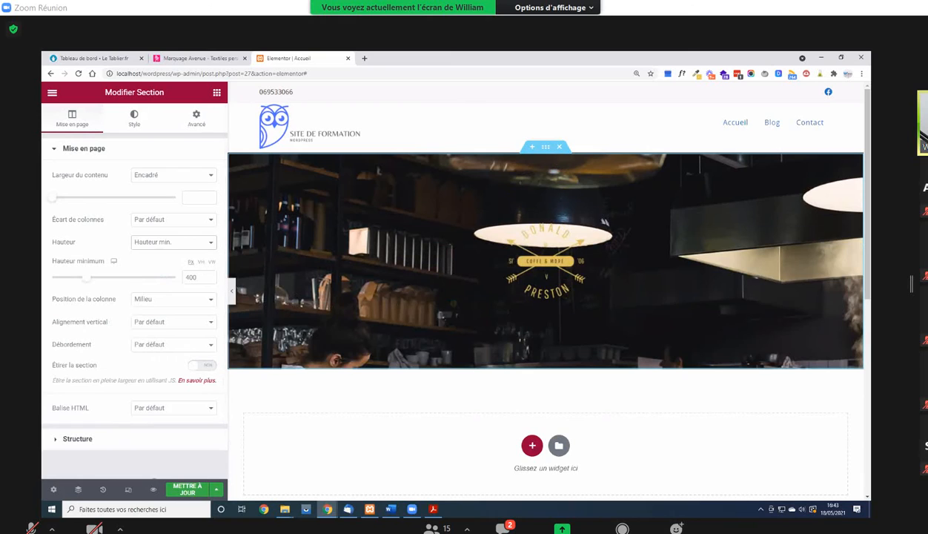
Check the header's proportions in the PDF mockup and set the section's minimum height to 500 px
{"action": "key", "text": "alt+Tab"}
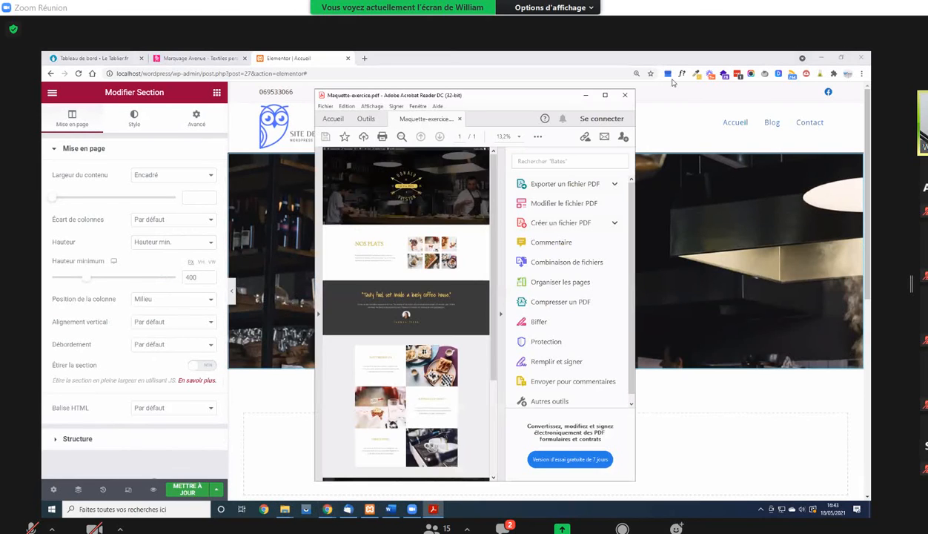
{"action": "left_click", "coordinate": [606, 97]}
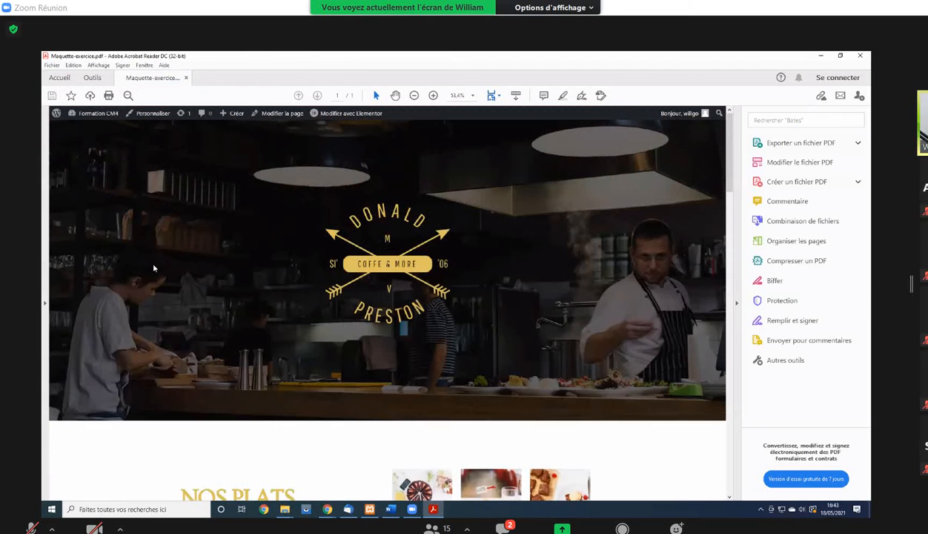
{"action": "key", "text": "alt+Tab"}
{"action": "left_click_drag", "start_coordinate": [104, 277], "coordinate": [104, 277]}
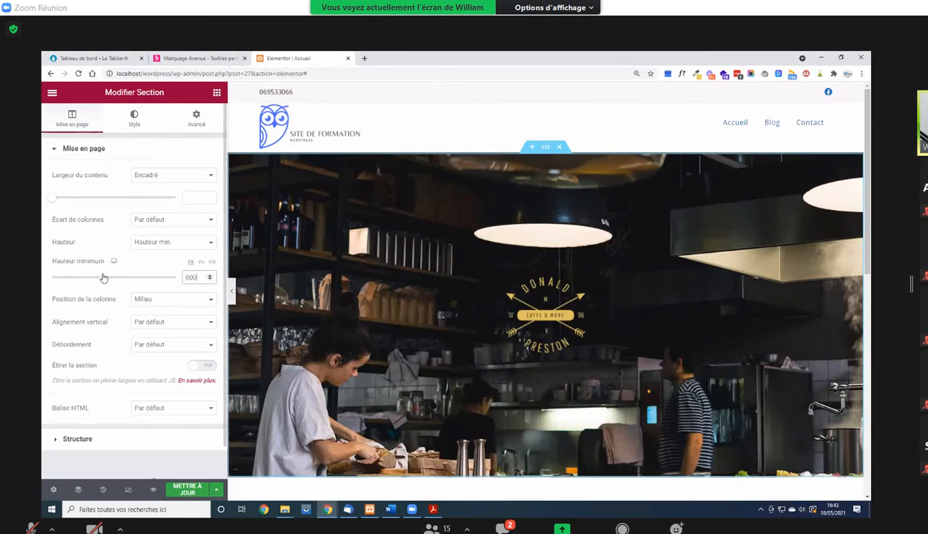
{"action": "double_click", "coordinate": [190, 277]}
{"action": "type", "text": "500"}
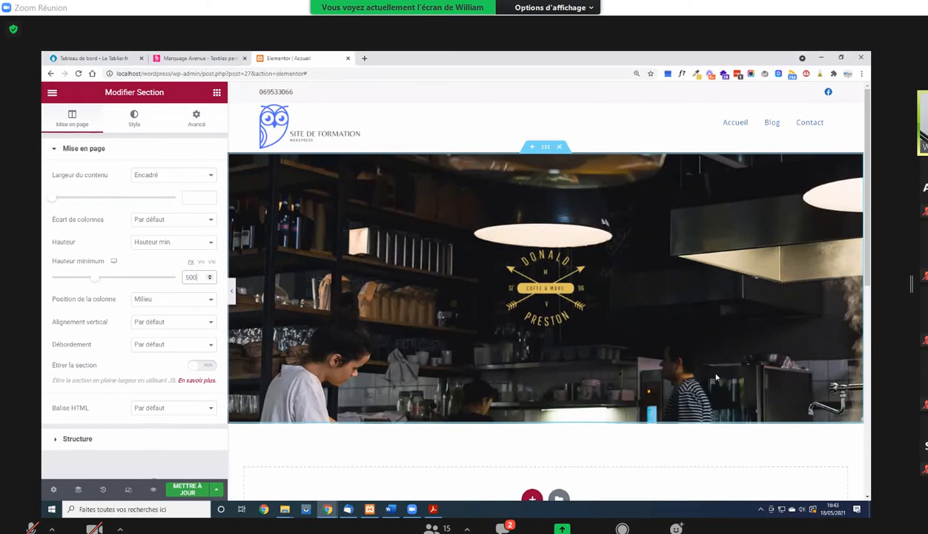
Set the logo's image size to Medium - 300 x 300 and compare it with the PDF mockup's header
{"action": "left_click", "coordinate": [316, 270]}
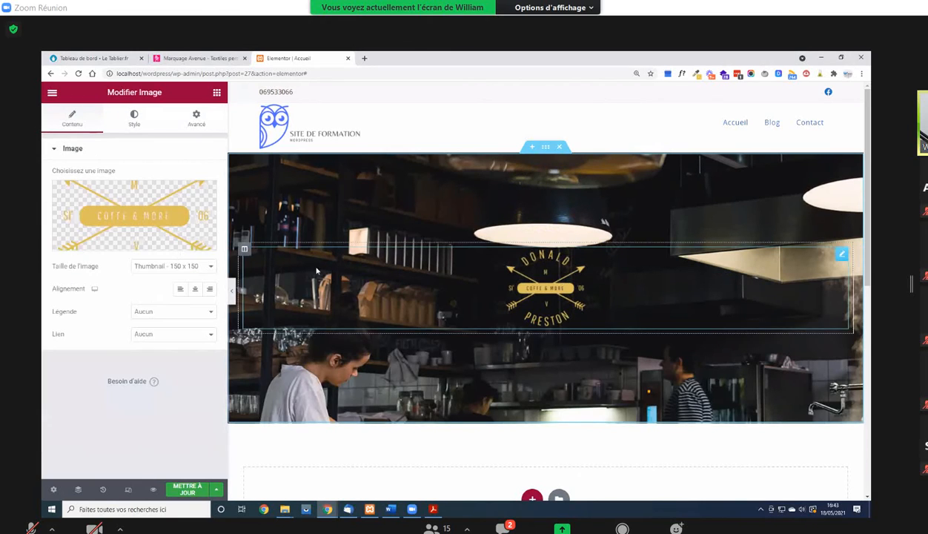
{"action": "left_click", "coordinate": [171, 265]}
{"action": "left_click", "coordinate": [171, 281]}
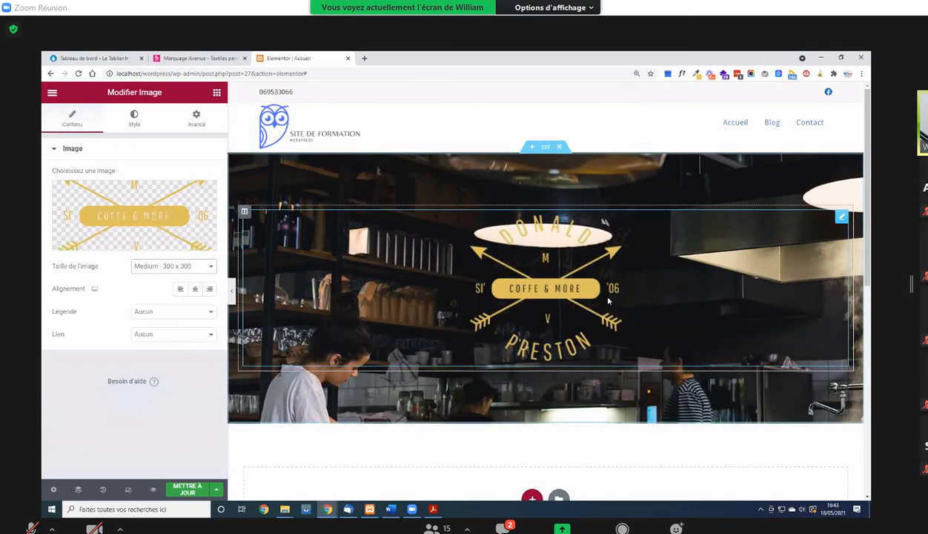
{"action": "left_click", "coordinate": [433, 509]}
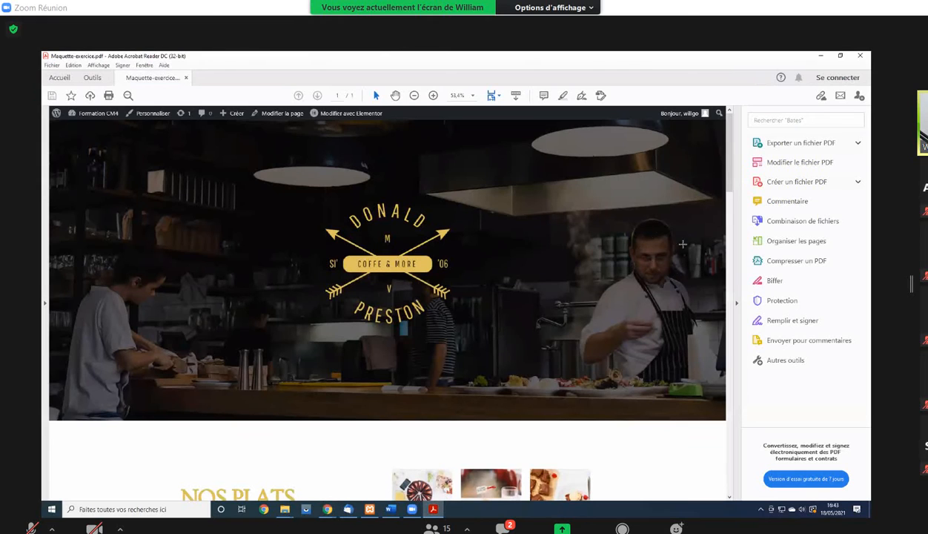
{"action": "left_click", "coordinate": [821, 56]}
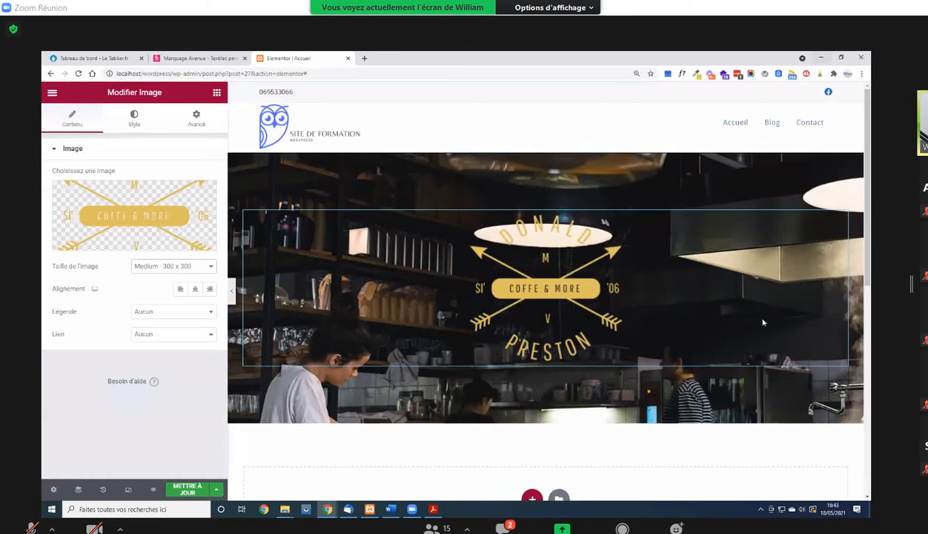
Try Centre centré as the position of the section's background image and settle on Centre droit
{"action": "left_click", "coordinate": [545, 146]}
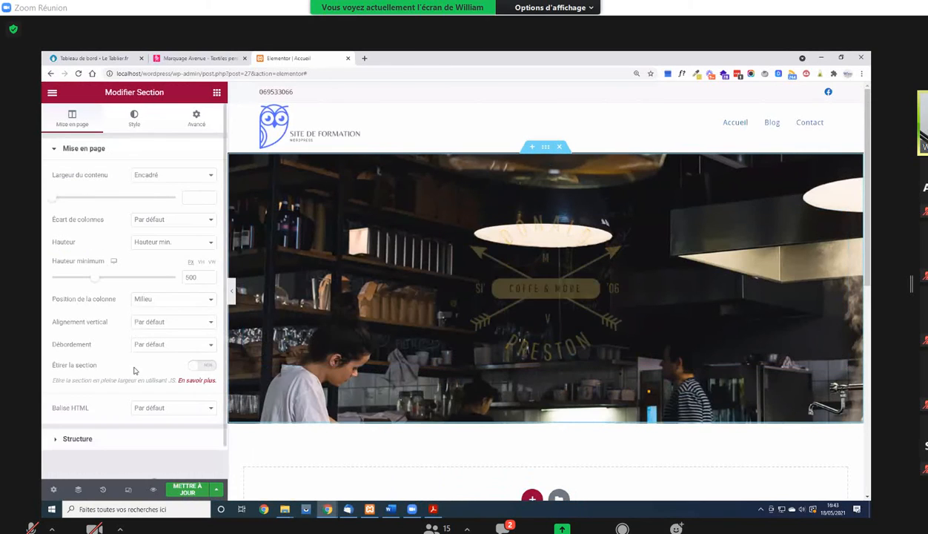
{"action": "left_click", "coordinate": [135, 118]}
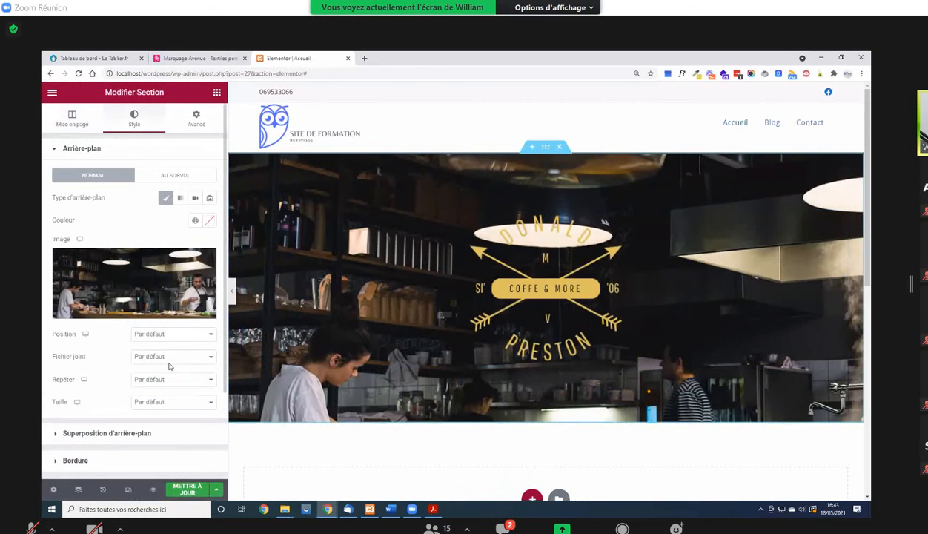
{"action": "left_click", "coordinate": [172, 334]}
{"action": "left_click", "coordinate": [168, 361]}
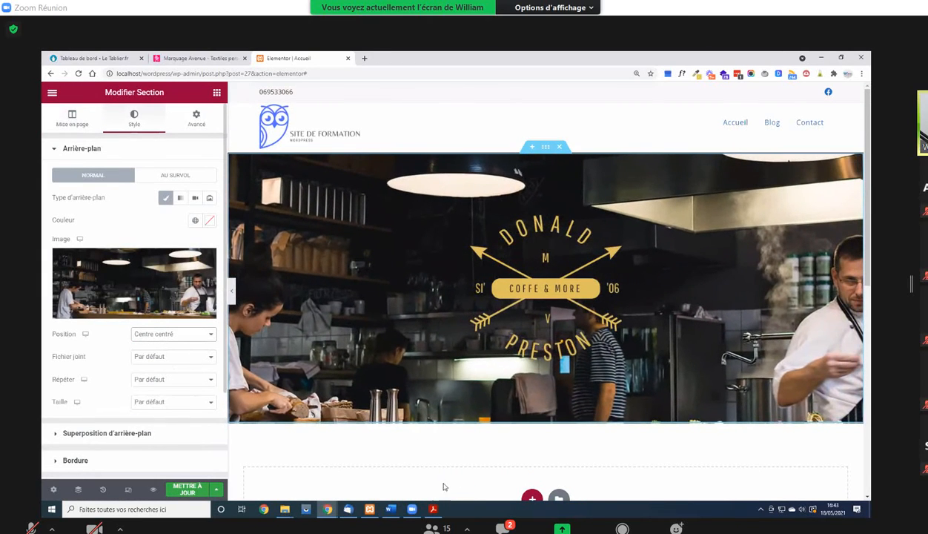
{"action": "left_click", "coordinate": [171, 334]}
{"action": "left_click", "coordinate": [167, 362]}
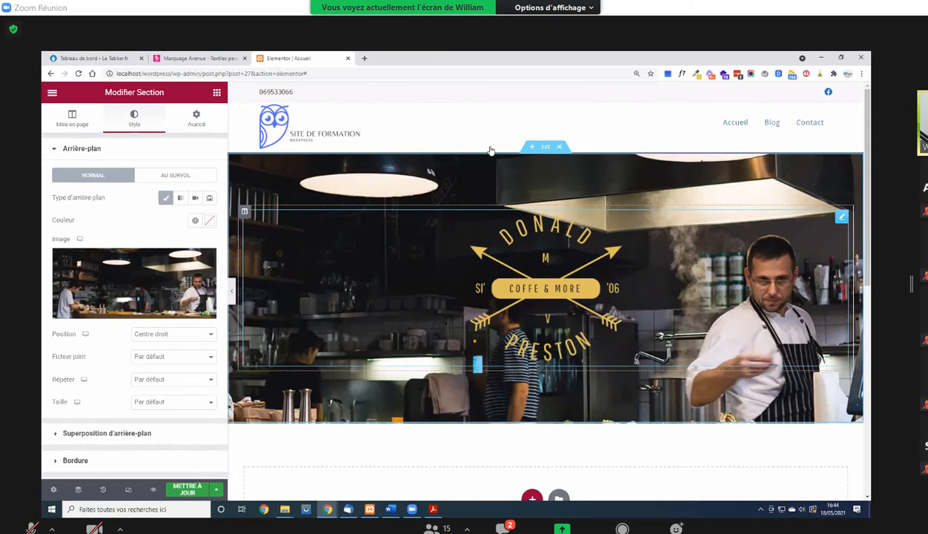
Add a classic background overlay to the header section in black #000000
{"action": "scroll", "coordinate": [116, 331], "scroll_direction": "down", "scroll_amount": 2}
{"action": "left_click", "coordinate": [114, 325]}
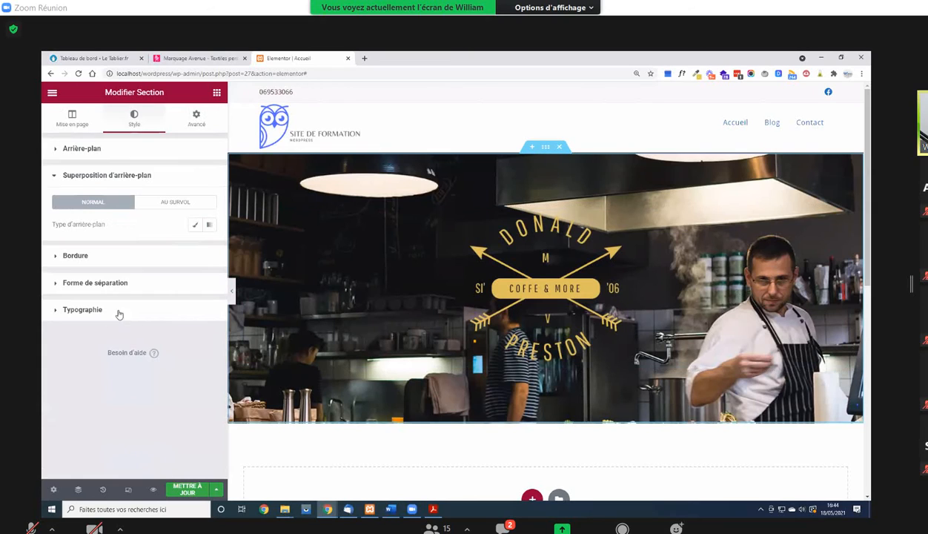
{"action": "left_click", "coordinate": [194, 226]}
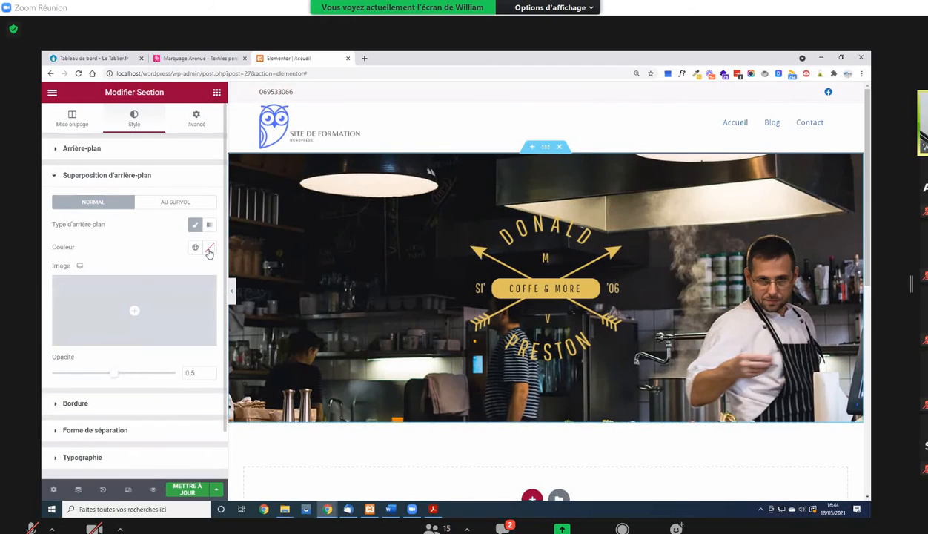
{"action": "left_click", "coordinate": [209, 250]}
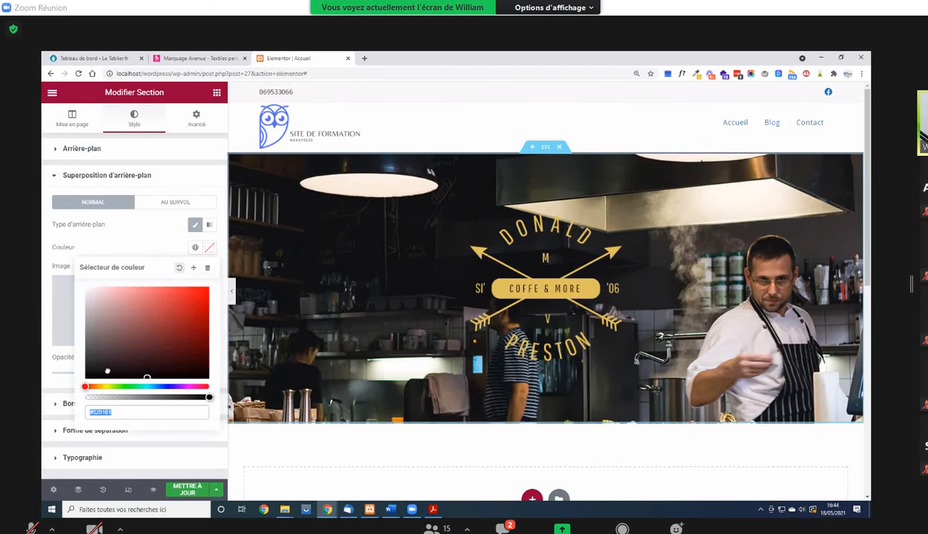
{"action": "left_click_drag", "start_coordinate": [106, 362], "coordinate": [115, 263]}
{"action": "left_click", "coordinate": [139, 238]}
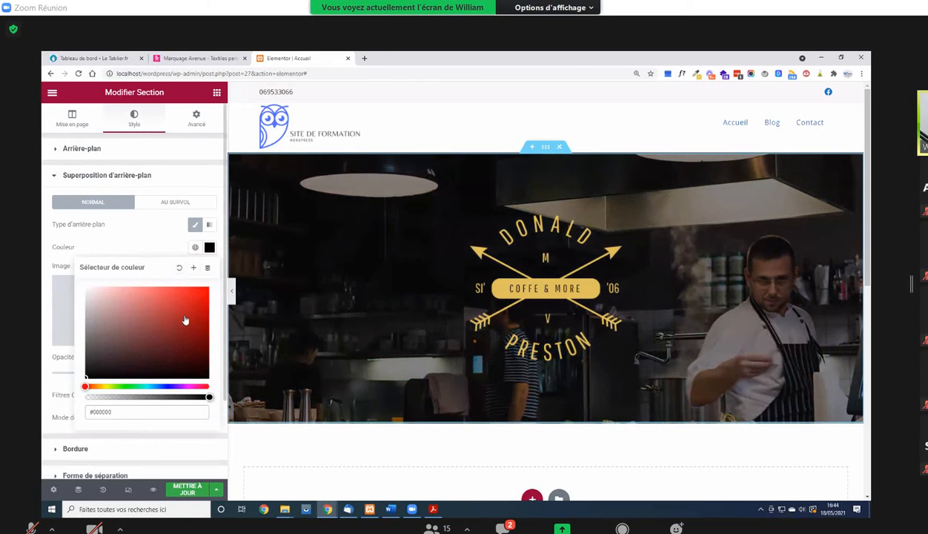
Compare the darkened header with the PDF mockup and update the page
{"action": "left_click", "coordinate": [434, 509]}
{"action": "left_click", "coordinate": [435, 510]}
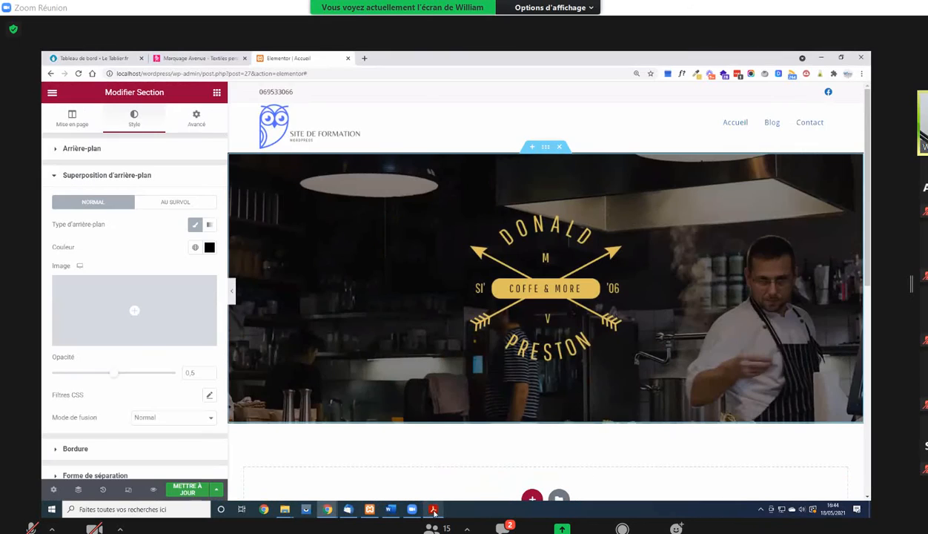
{"action": "left_click", "coordinate": [434, 509]}
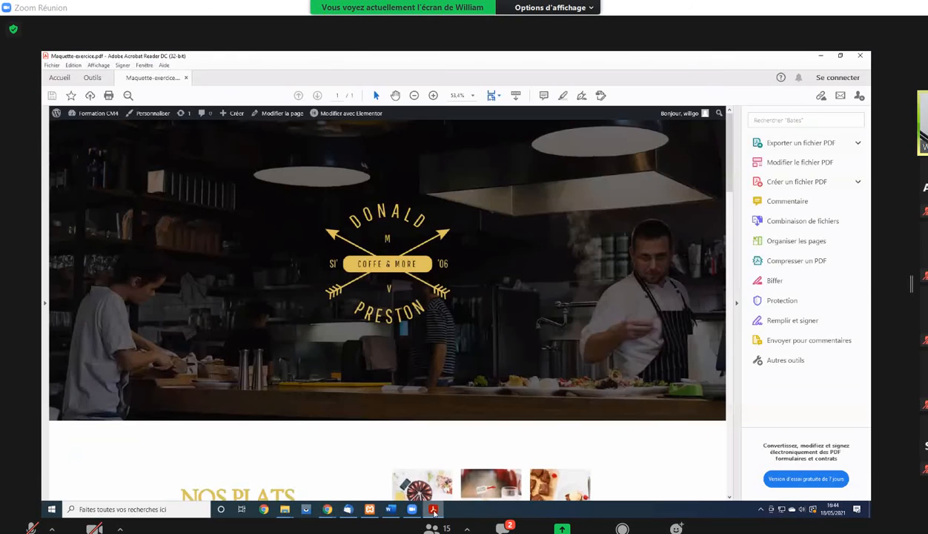
{"action": "left_click", "coordinate": [433, 509]}
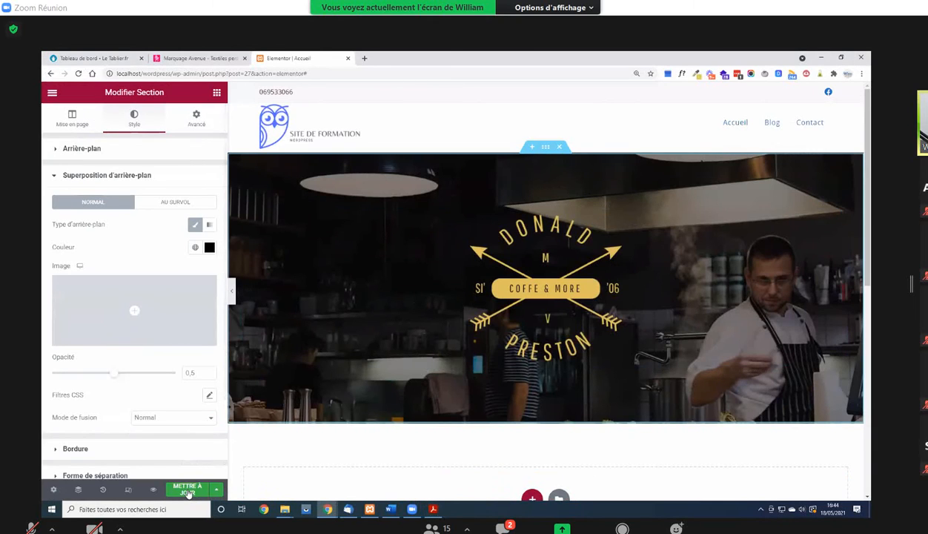
{"action": "left_click", "coordinate": [187, 488]}
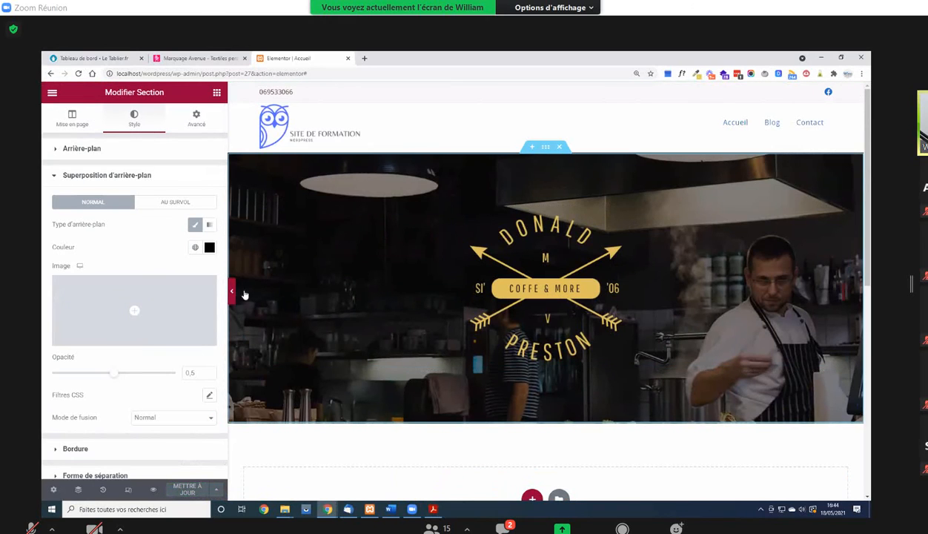
Check the Nos plats block in the PDF mockup and add a section with two equal columns below the header
{"action": "scroll", "coordinate": [245, 292], "scroll_direction": "down", "scroll_amount": 2}
{"action": "key", "text": "alt+Tab"}
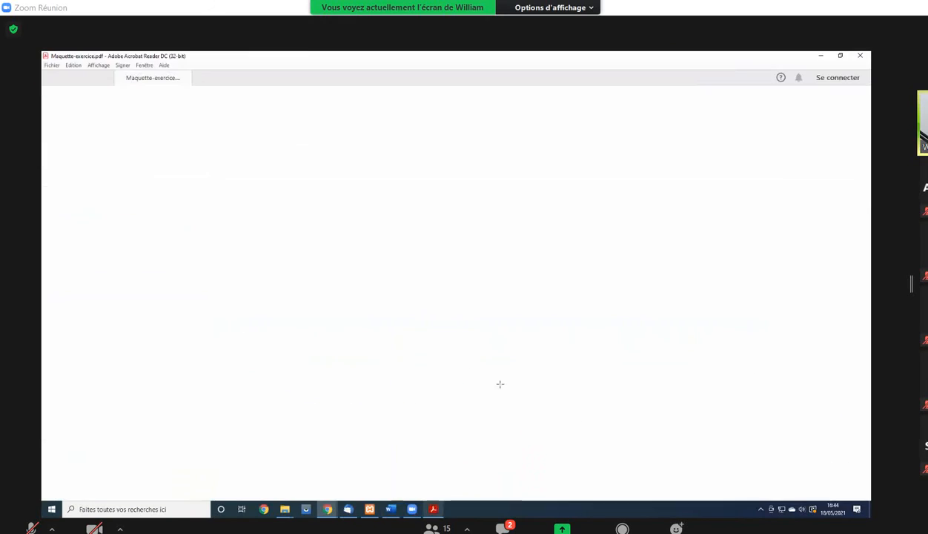
{"action": "scroll", "coordinate": [195, 295], "scroll_direction": "down", "scroll_amount": 2}
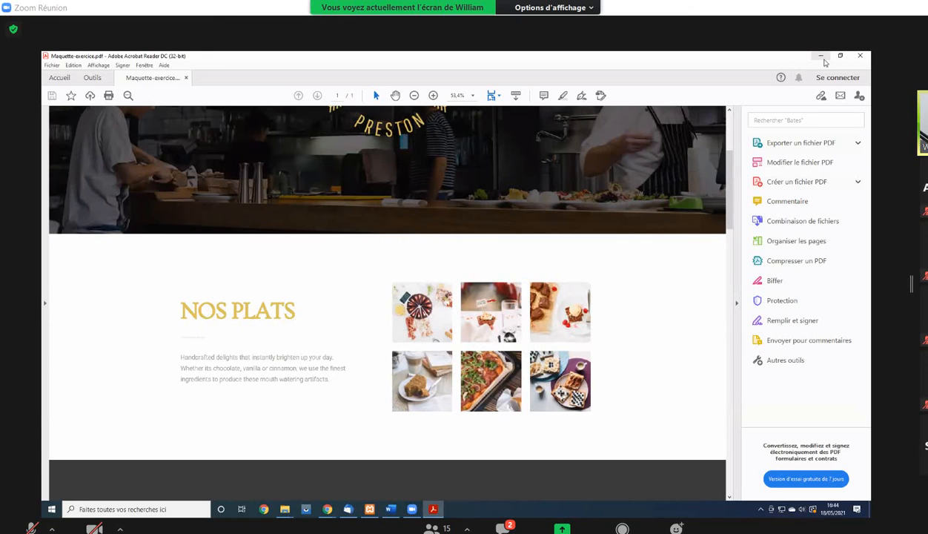
{"action": "left_click", "coordinate": [822, 58]}
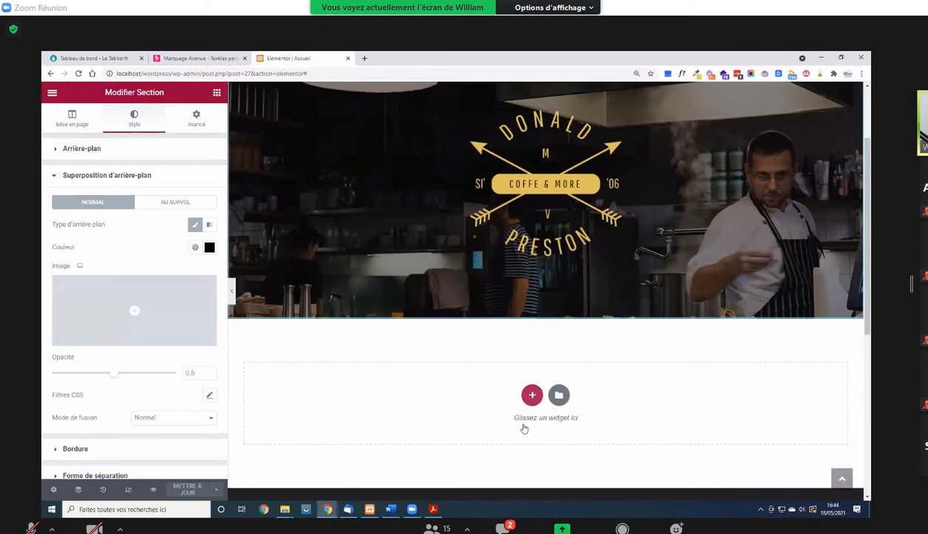
{"action": "left_click", "coordinate": [434, 508]}
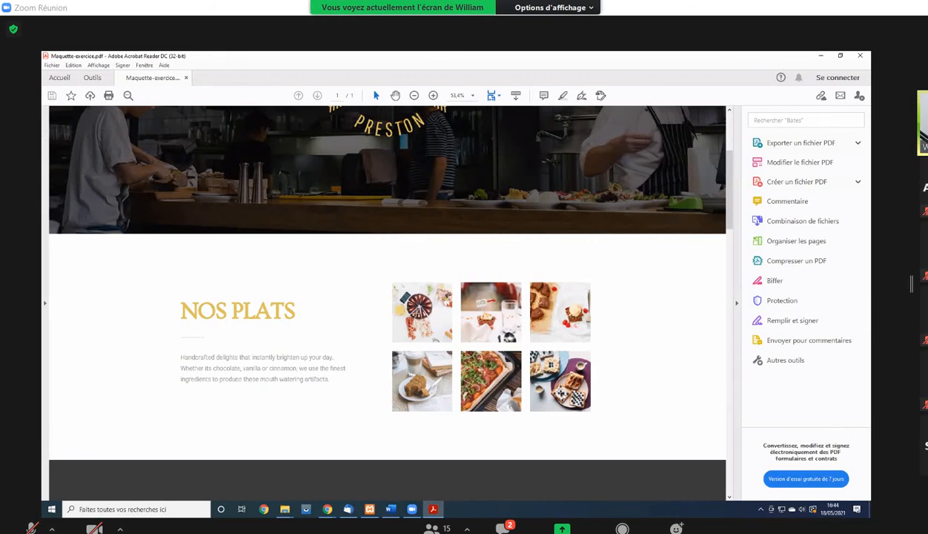
{"action": "key", "text": "alt+Tab"}
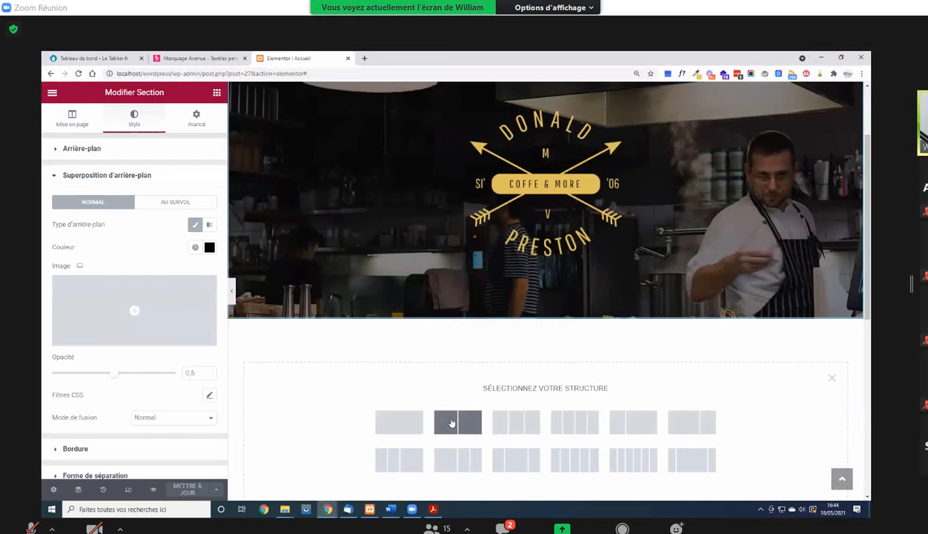
{"action": "left_click", "coordinate": [451, 422]}
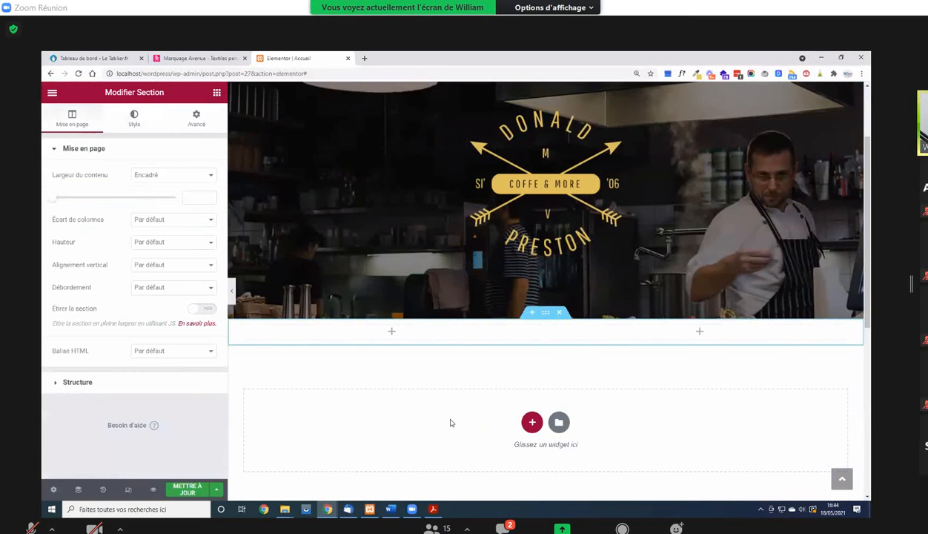
Following the PDF mockup, add a Titre widget with a Séparateur widget beneath it to the new section's first column
{"action": "left_click", "coordinate": [434, 508]}
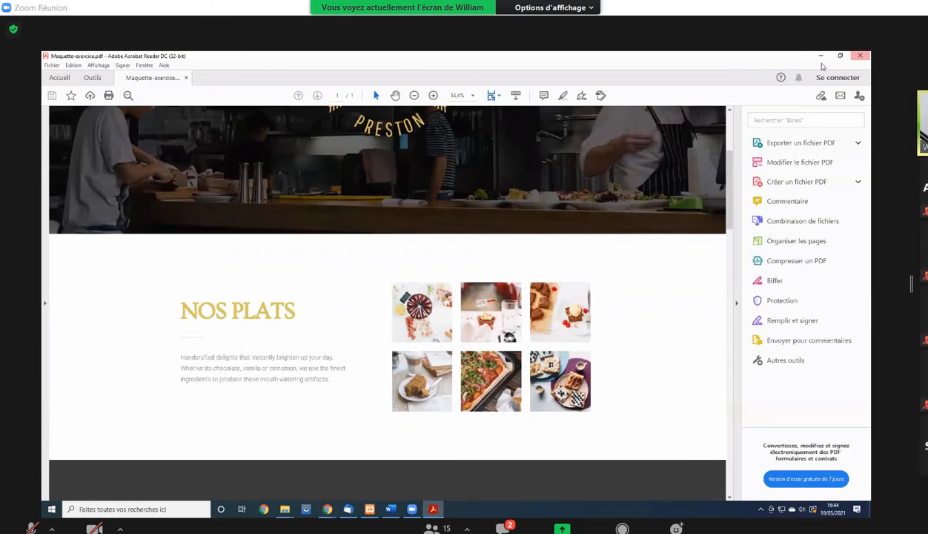
{"action": "left_click", "coordinate": [821, 55]}
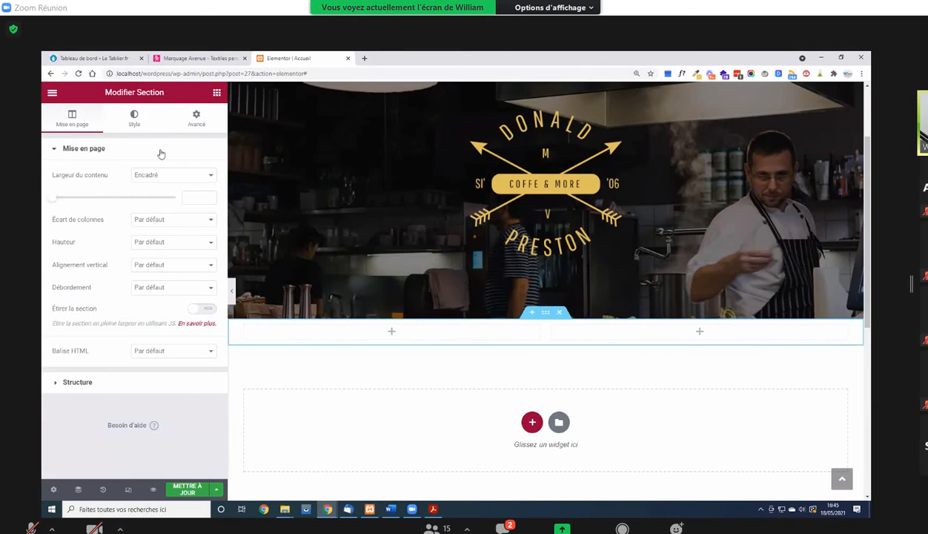
{"action": "left_click", "coordinate": [217, 92]}
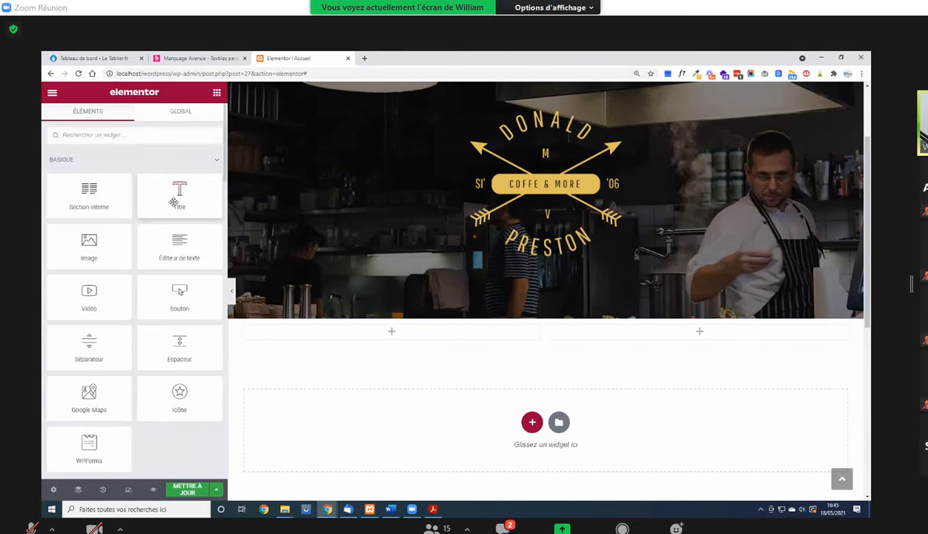
{"action": "left_click_drag", "start_coordinate": [169, 199], "coordinate": [394, 333]}
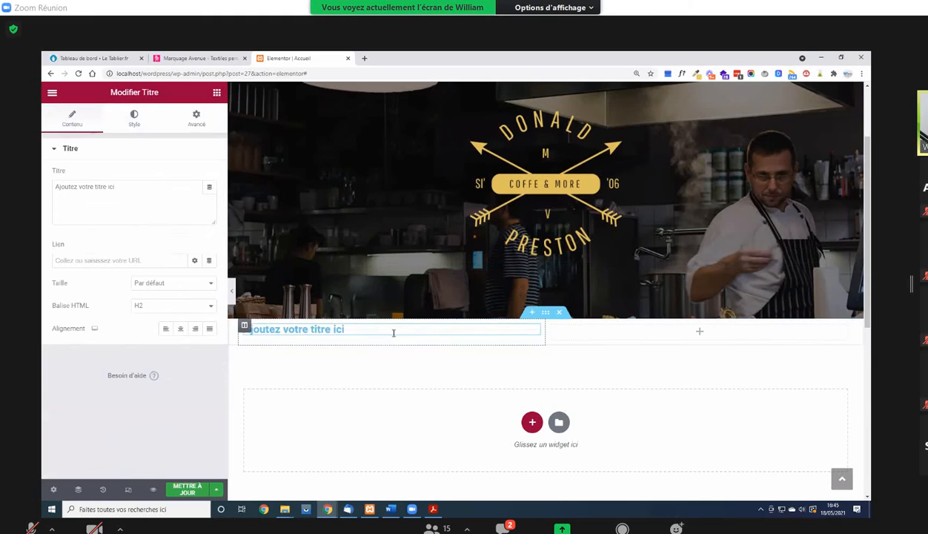
{"action": "left_click", "coordinate": [217, 92]}
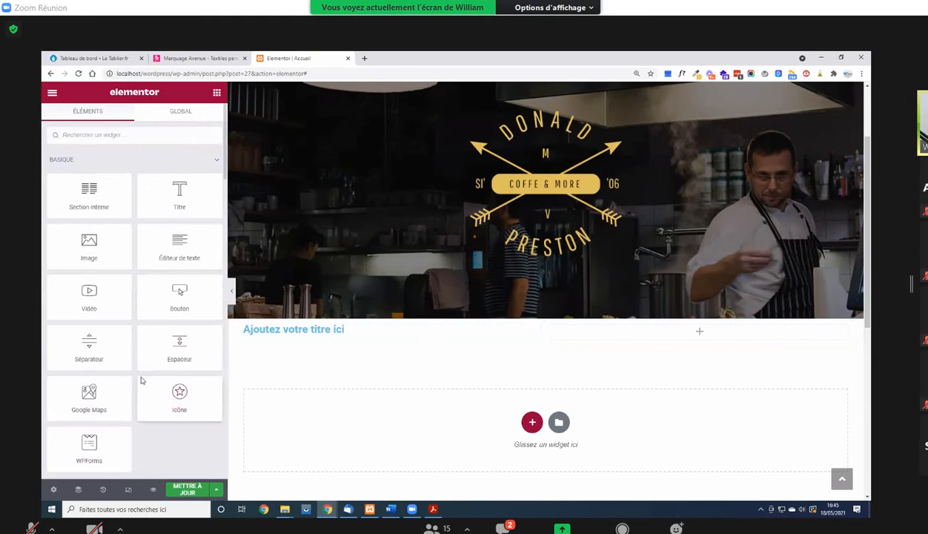
{"action": "left_click_drag", "start_coordinate": [91, 342], "coordinate": [323, 337]}
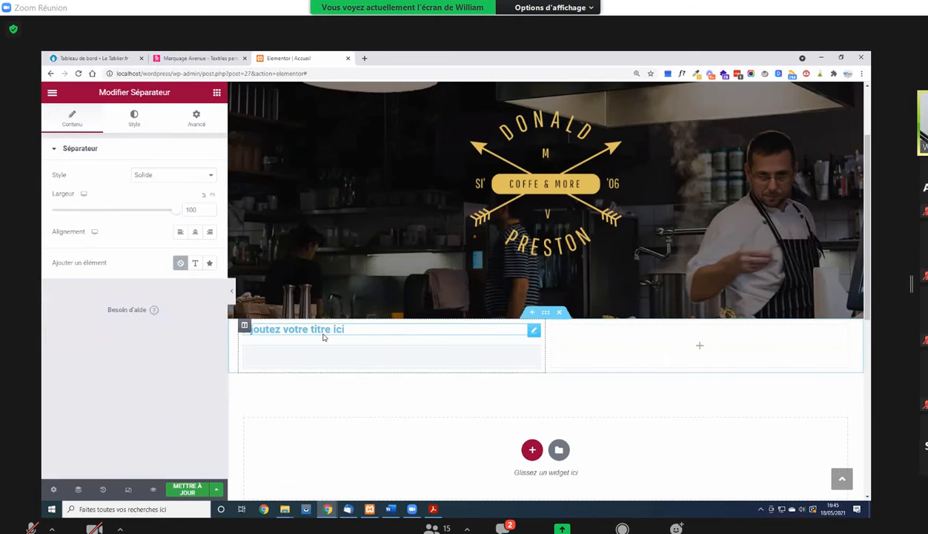
Look through the separator's style and content settings and add an Éditeur de texte widget below it
{"action": "left_click", "coordinate": [135, 117]}
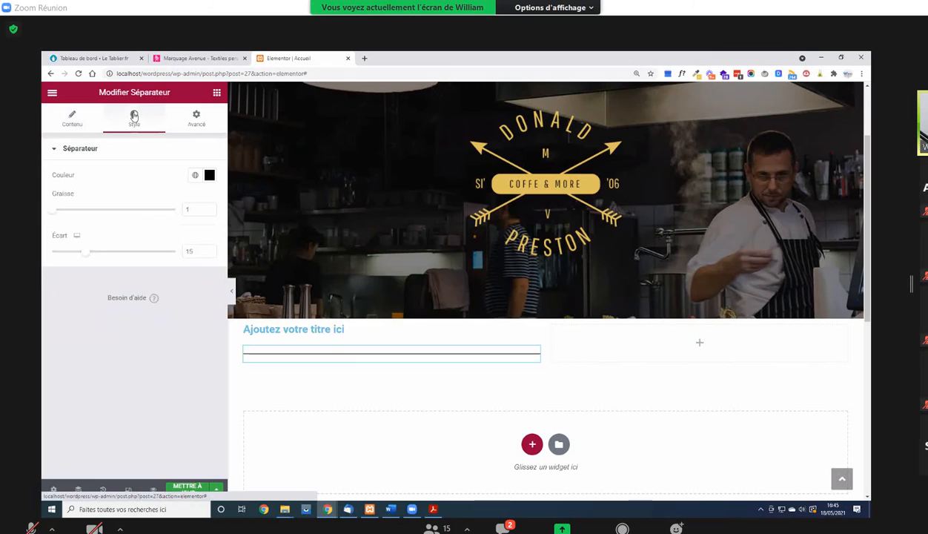
{"action": "left_click", "coordinate": [73, 124]}
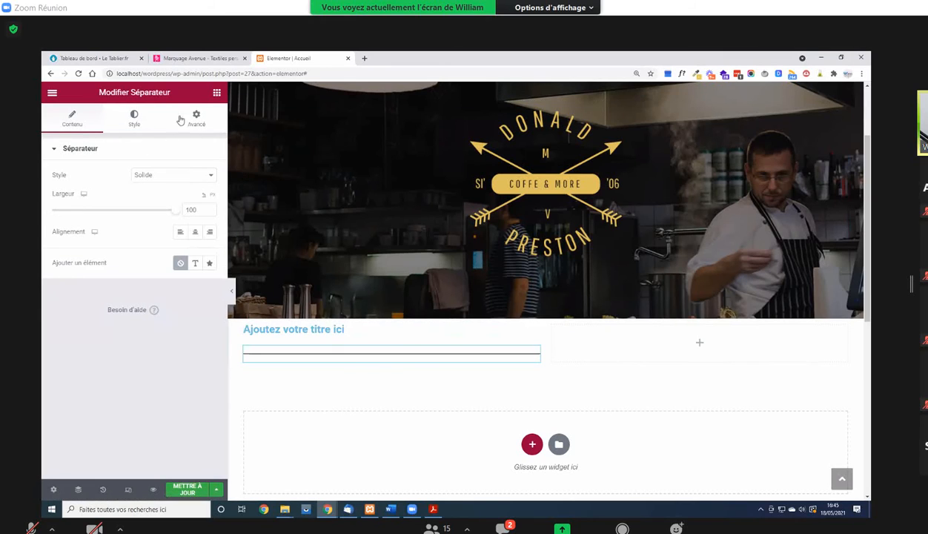
{"action": "left_click", "coordinate": [217, 92]}
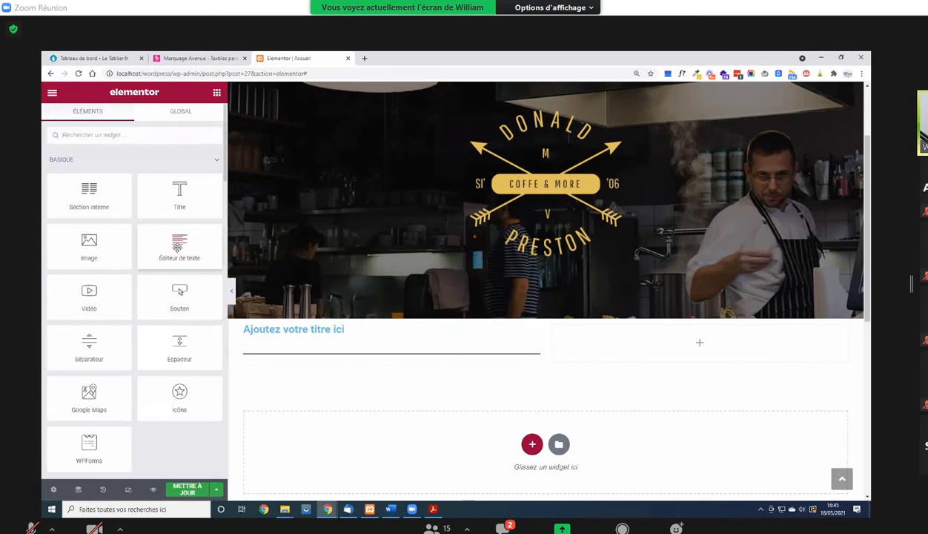
{"action": "left_click_drag", "start_coordinate": [178, 247], "coordinate": [322, 363]}
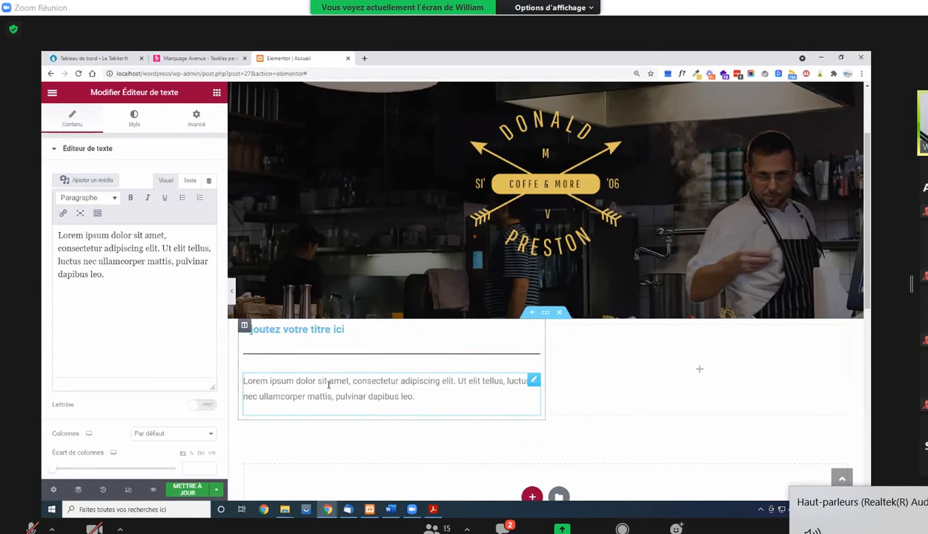
Consult the PDF mockup and the notes on colours and fonts, and change the heading text to Nos plats
{"action": "left_click", "coordinate": [433, 508]}
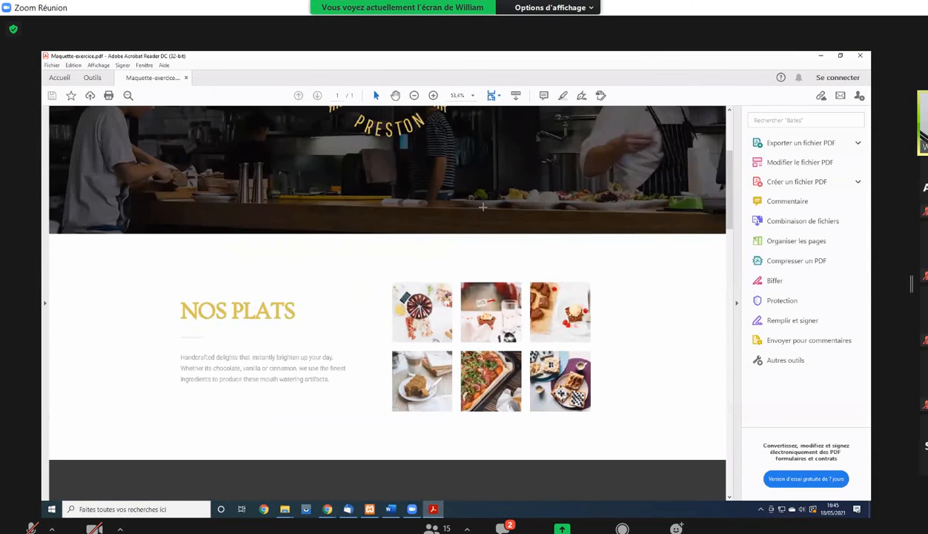
{"action": "left_click", "coordinate": [821, 56]}
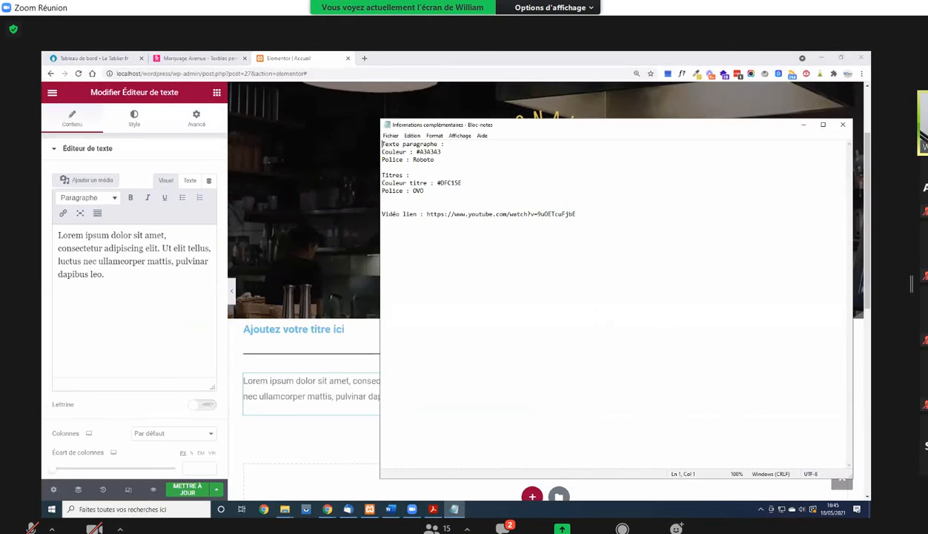
{"action": "left_click", "coordinate": [803, 124]}
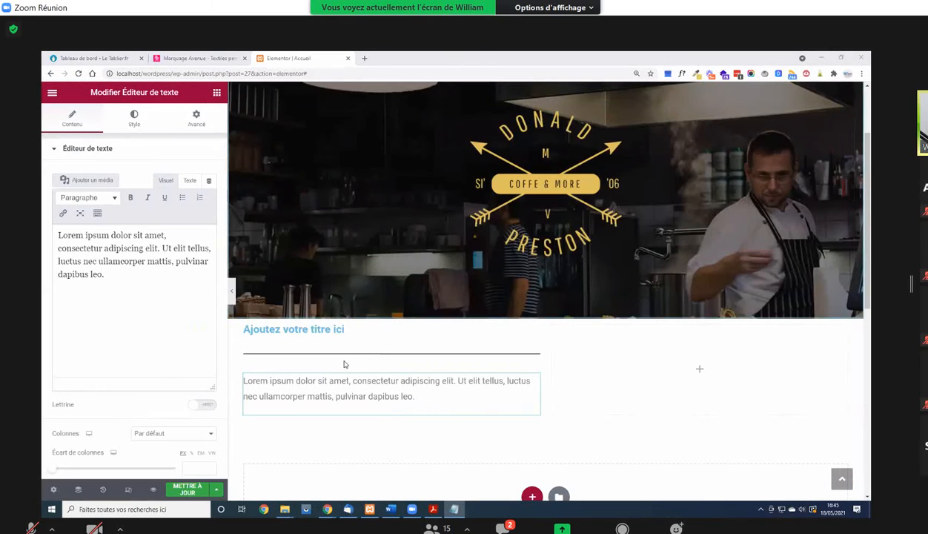
{"action": "left_click", "coordinate": [393, 333]}
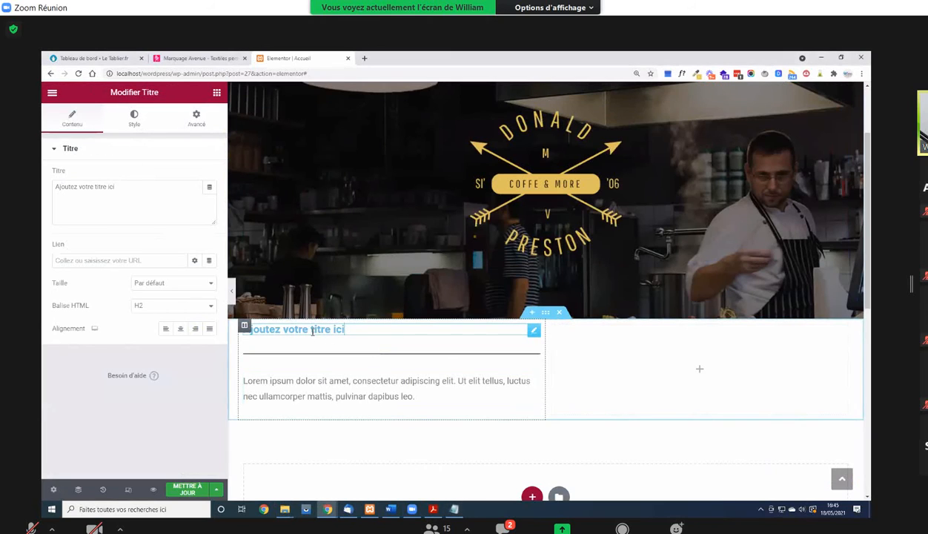
{"action": "left_click_drag", "start_coordinate": [146, 190], "coordinate": [45, 191]}
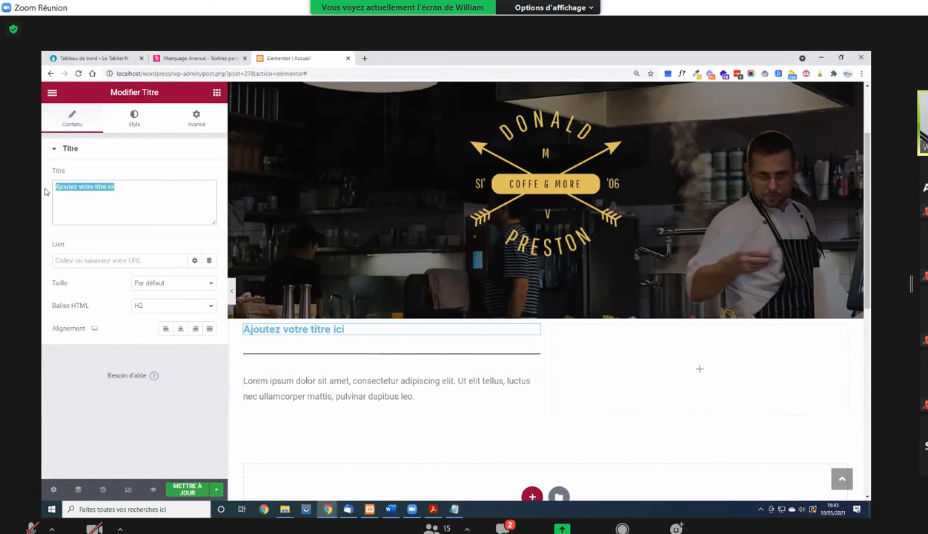
{"action": "type", "text": "Nos pla"}
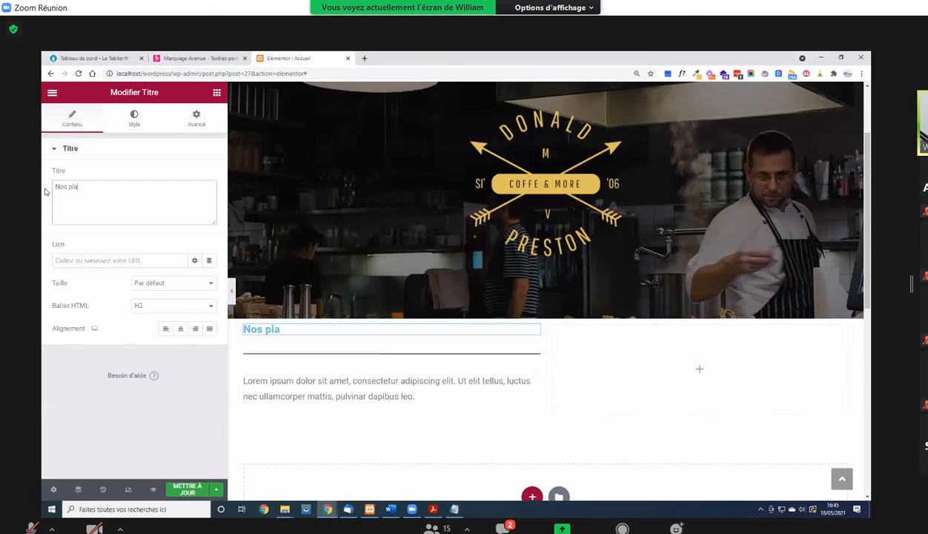
{"action": "type", "text": "ts"}
Set the font family of the Nos plats heading to Ovo in its typography settings
{"action": "left_click", "coordinate": [134, 126]}
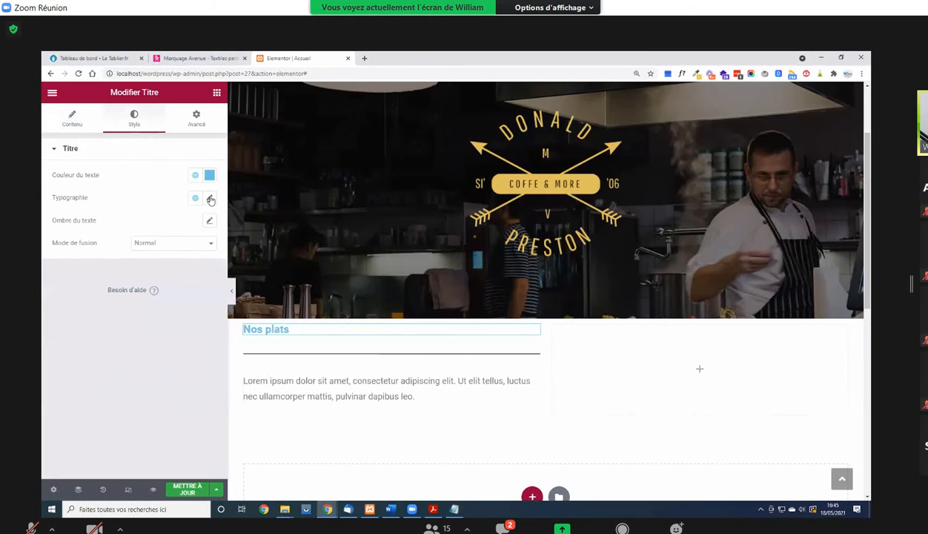
{"action": "left_click", "coordinate": [210, 200]}
{"action": "left_click", "coordinate": [174, 249]}
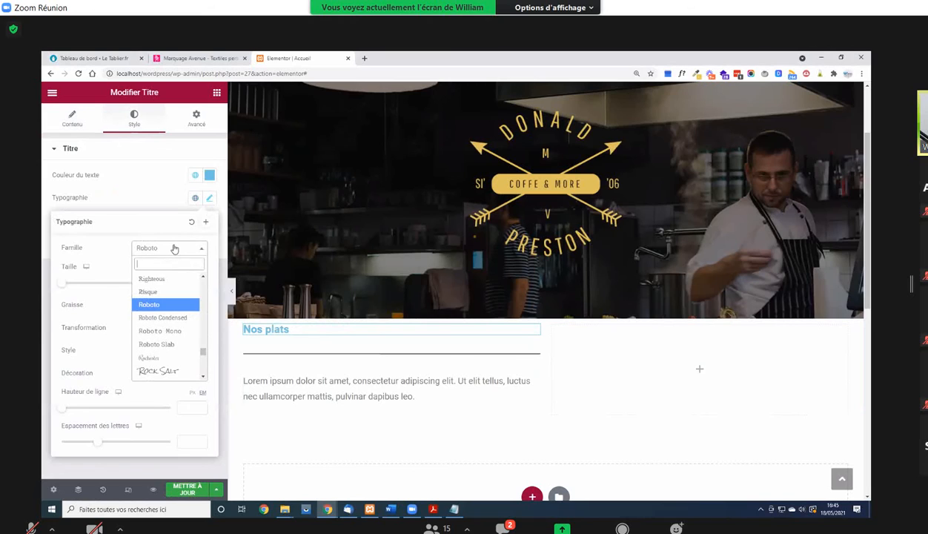
{"action": "type", "text": "ovo"}
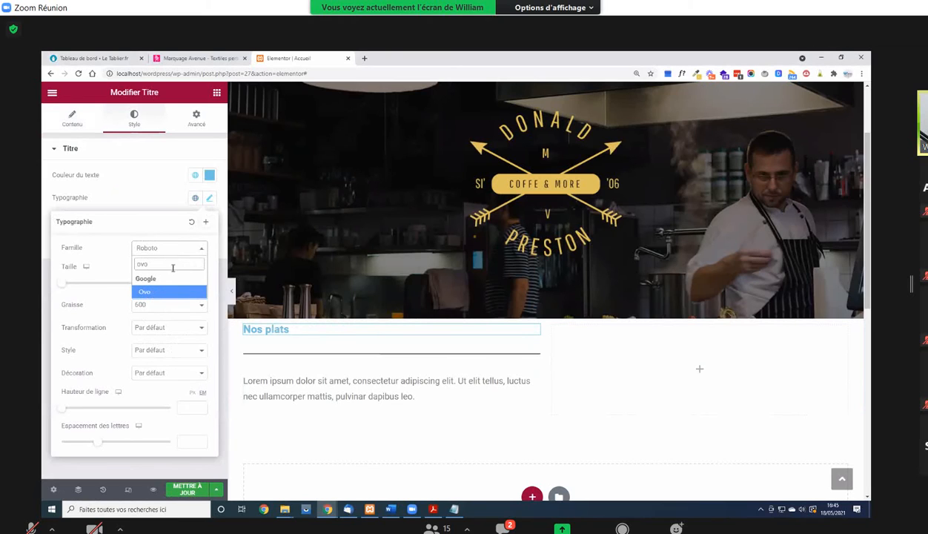
{"action": "left_click", "coordinate": [166, 294]}
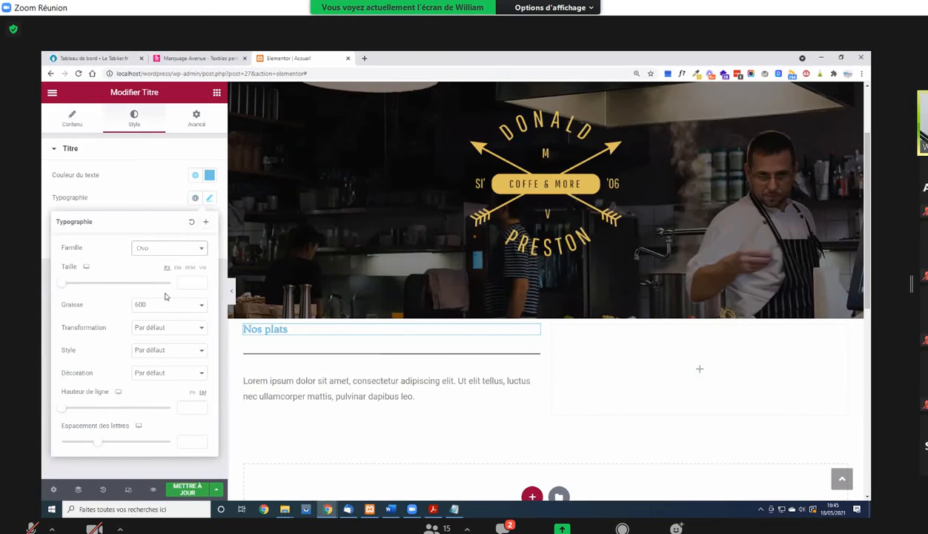
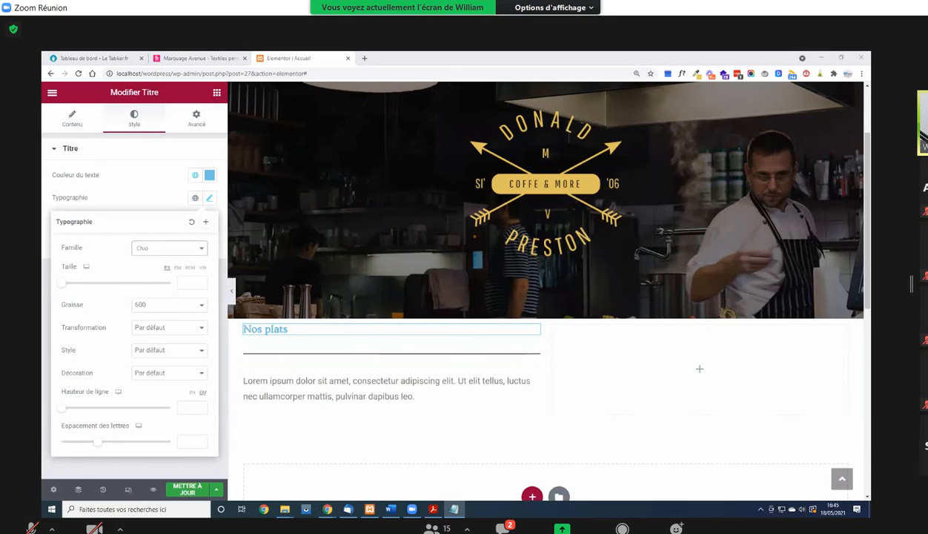
Set the text colour of the Nos plats heading to #DFC15E
{"action": "left_click", "coordinate": [209, 175]}
{"action": "double_click", "coordinate": [124, 339]}
{"action": "type", "text": "#DFC15E"}
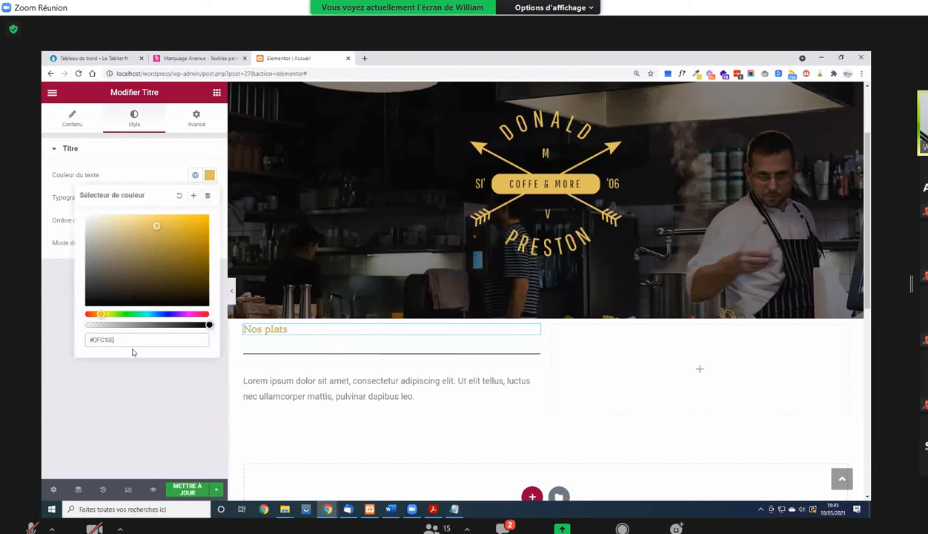
{"action": "left_click", "coordinate": [122, 406]}
Check the heading in the PDF mockup and set the Nos plats heading's font size to 39 px
{"action": "left_click", "coordinate": [209, 198]}
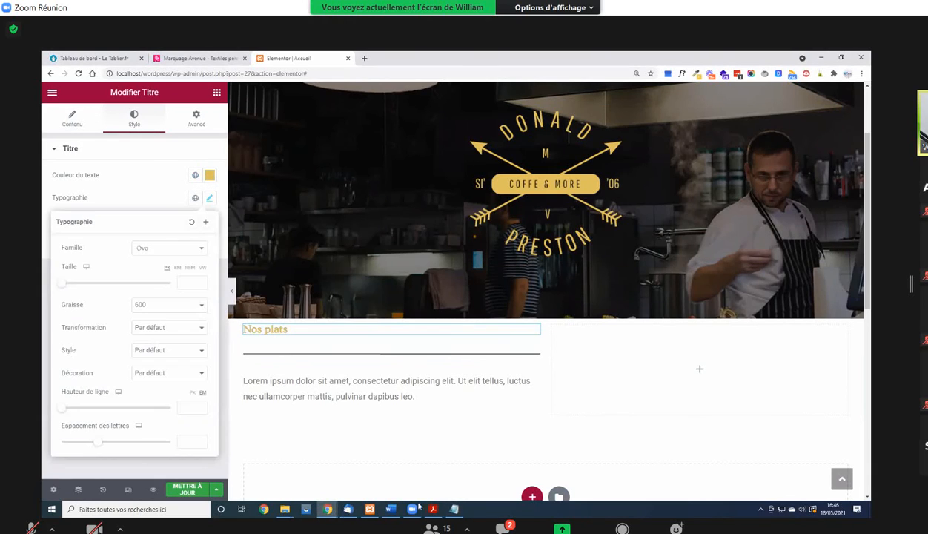
{"action": "left_click", "coordinate": [433, 509]}
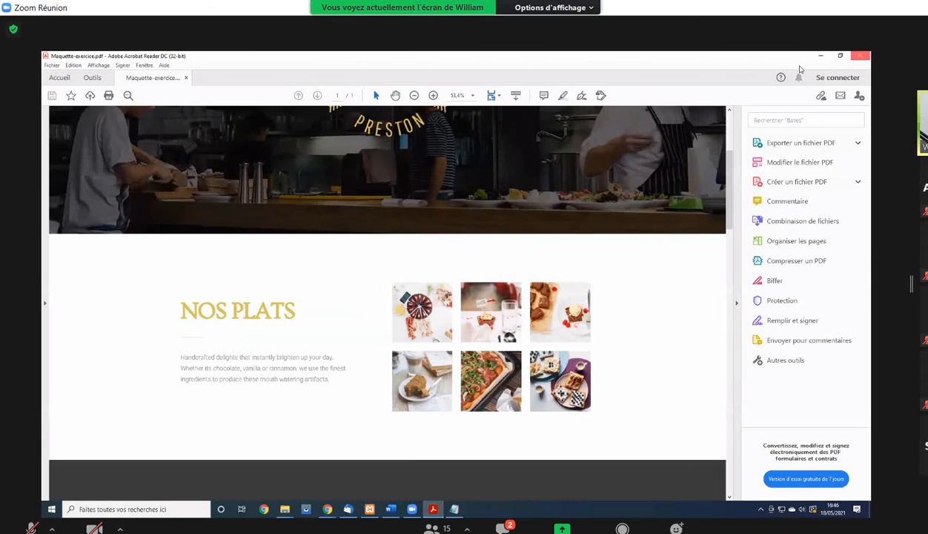
{"action": "key", "text": "alt+Tab"}
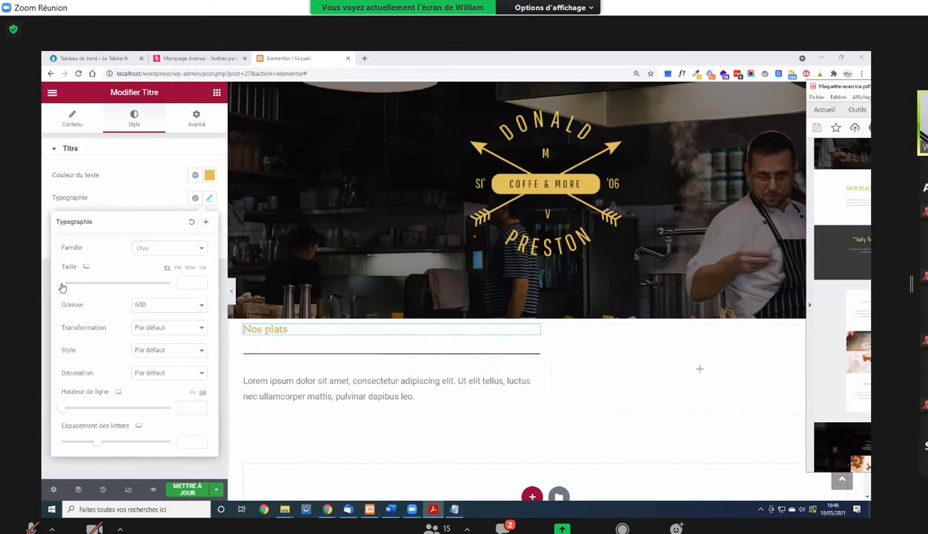
{"action": "left_click_drag", "start_coordinate": [63, 290], "coordinate": [84, 288]}
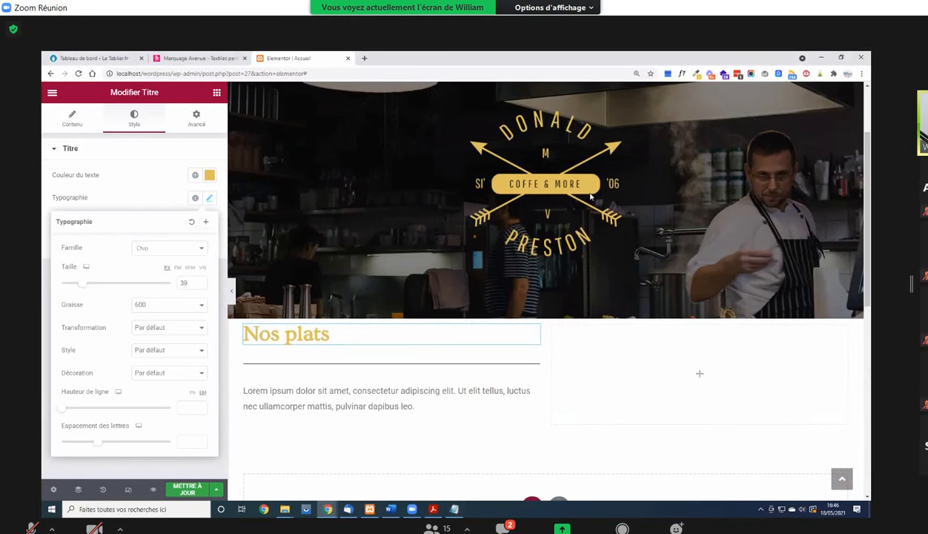
Shorten the separator under the Nos plats heading to a width of 9%, comparing it with the PDF mockup
{"action": "key", "text": "alt+Tab"}
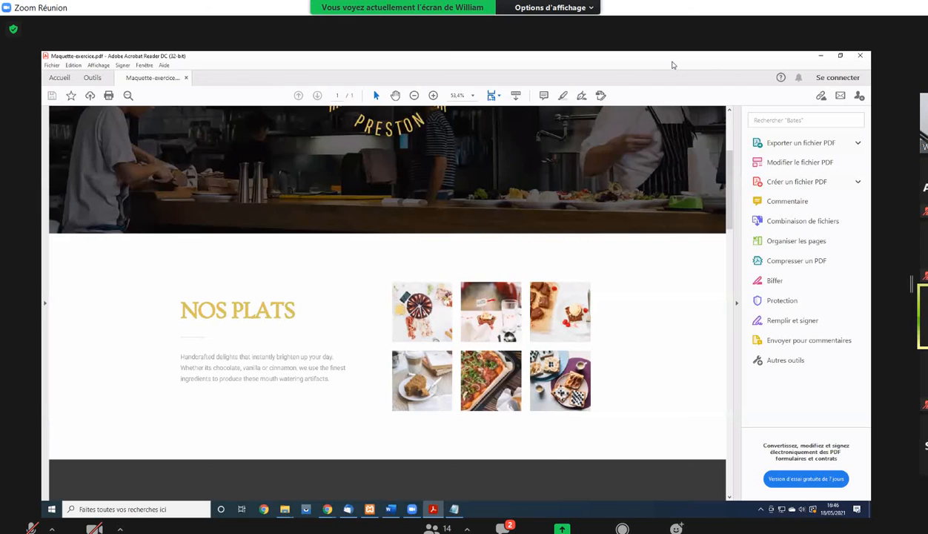
{"action": "double_click", "coordinate": [660, 57]}
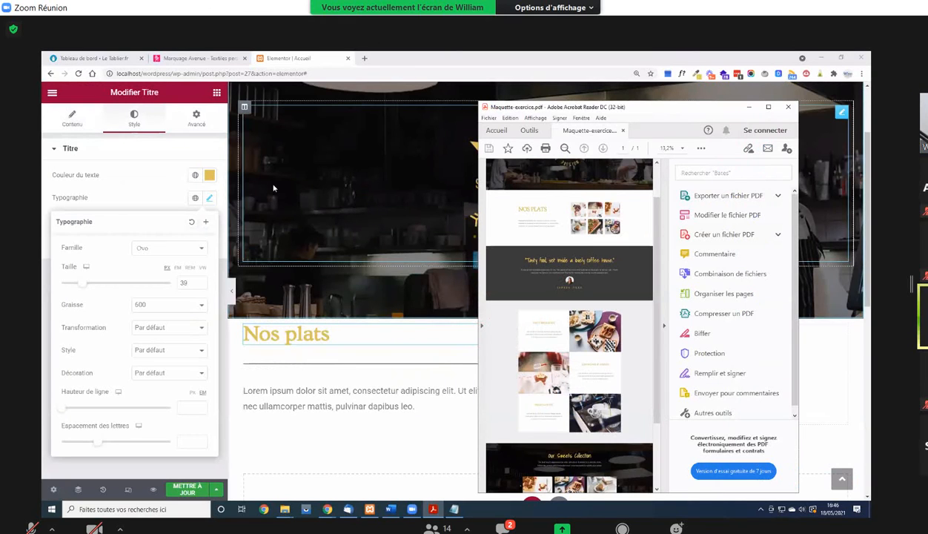
{"action": "left_click", "coordinate": [303, 366]}
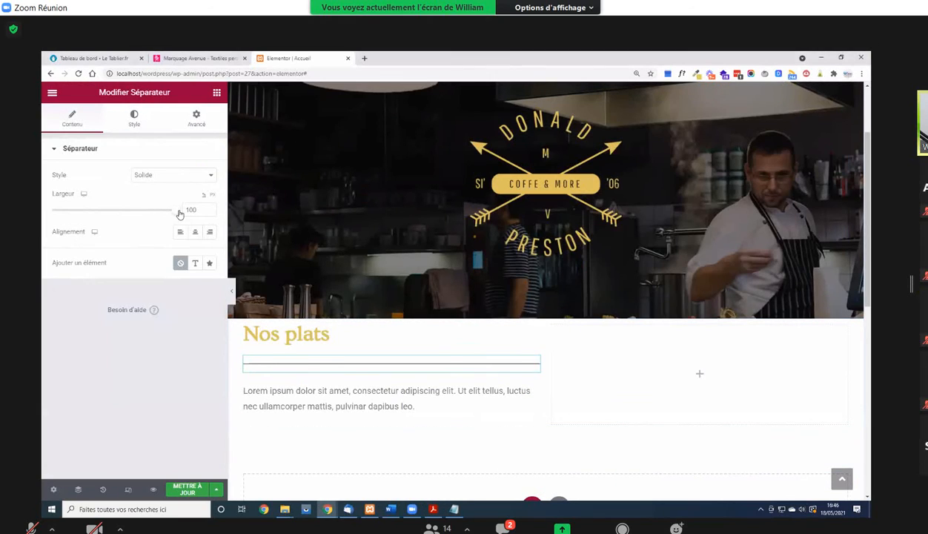
{"action": "left_click_drag", "start_coordinate": [180, 214], "coordinate": [66, 212]}
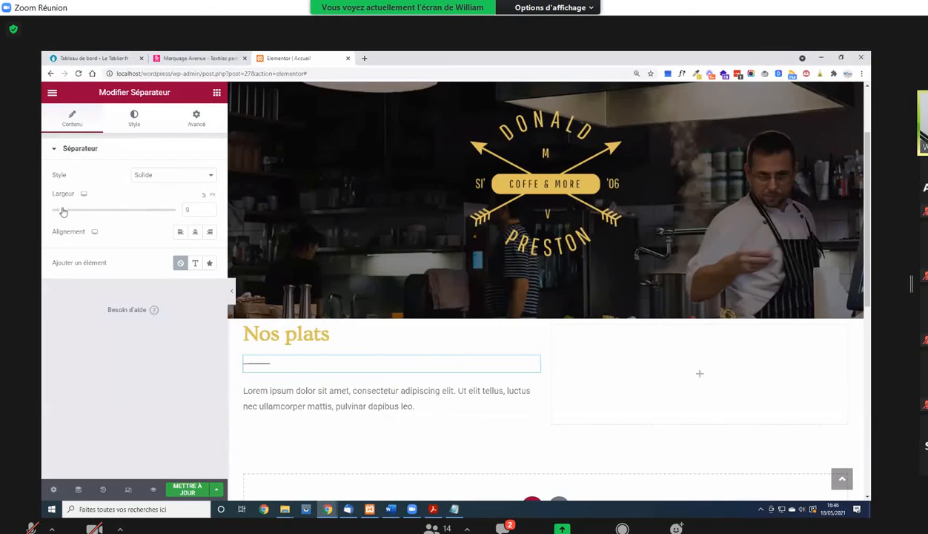
{"action": "left_click", "coordinate": [433, 509]}
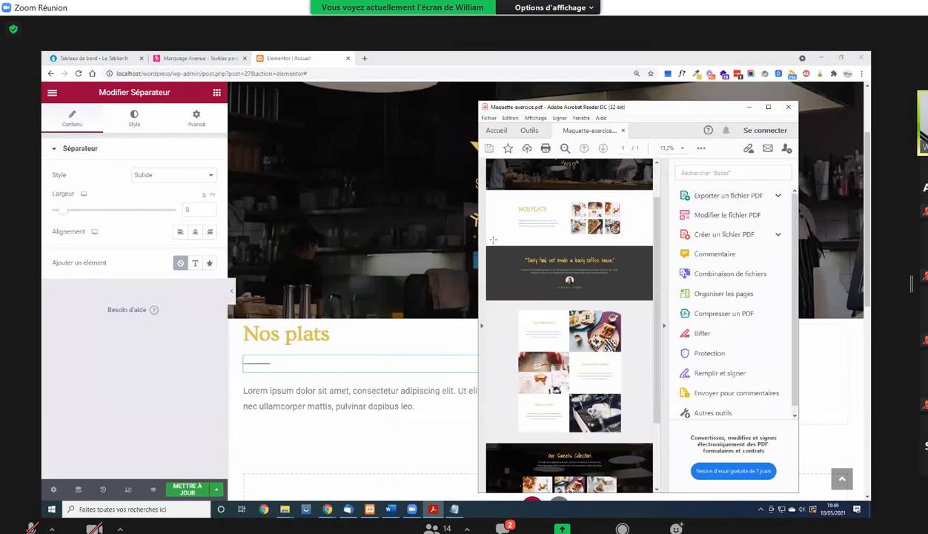
{"action": "left_click", "coordinate": [769, 108]}
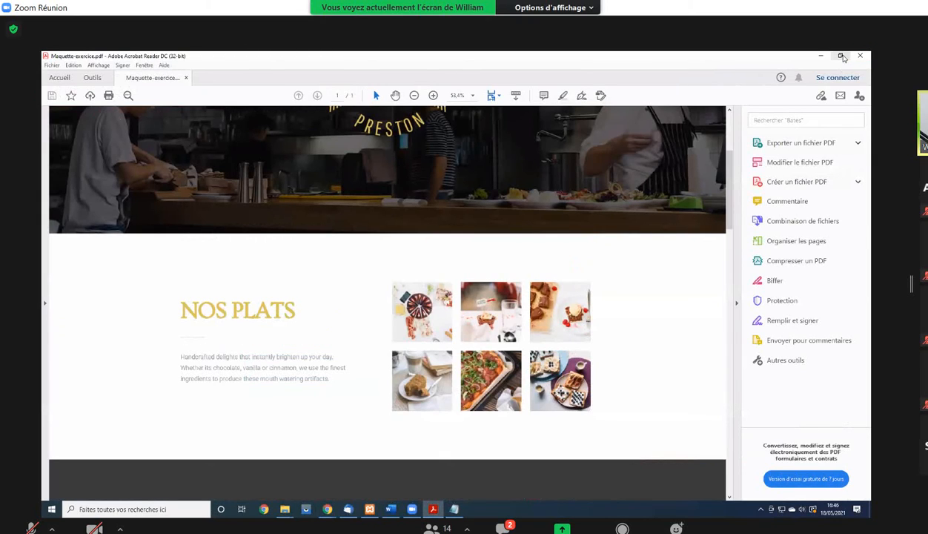
{"action": "left_click", "coordinate": [842, 56]}
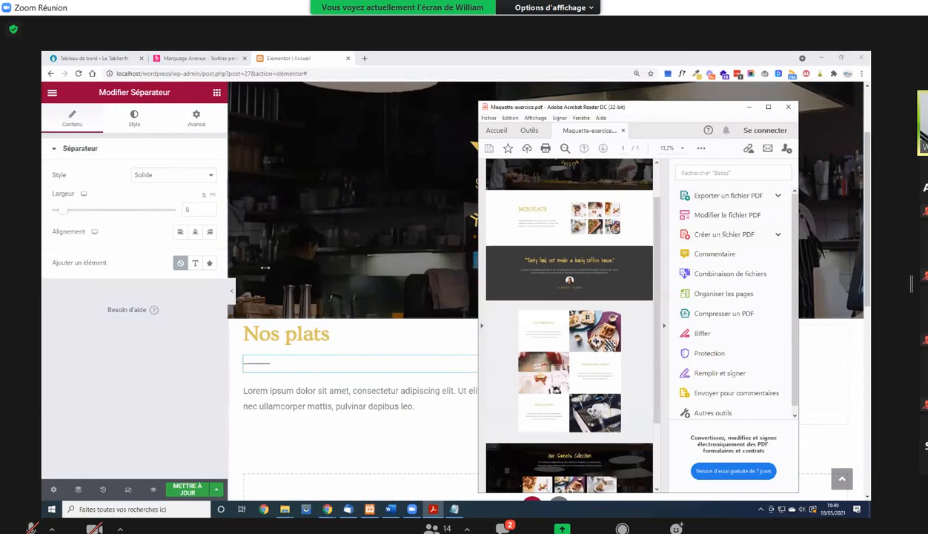
Set the separator's thickness to 2.5 and its colour to light grey #E9E9E9
{"action": "left_click", "coordinate": [131, 128]}
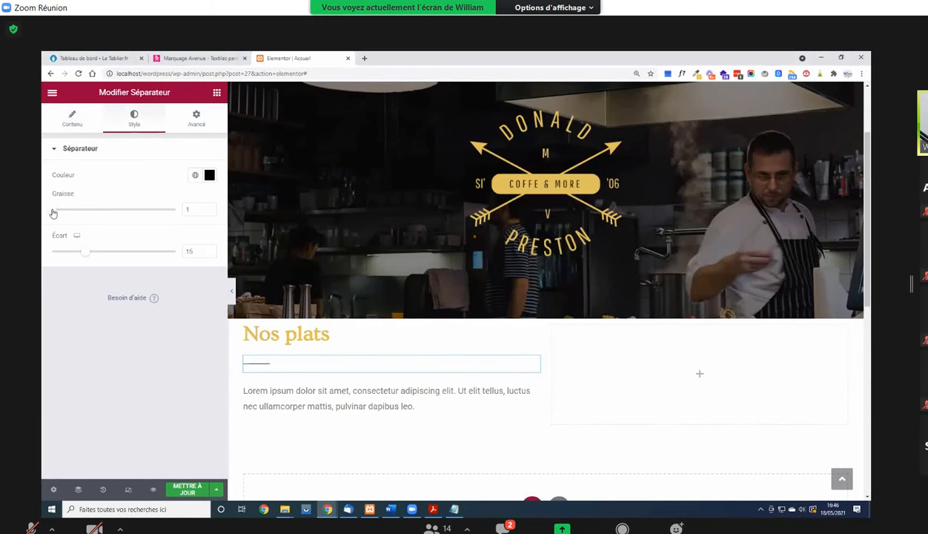
{"action": "left_click_drag", "start_coordinate": [53, 213], "coordinate": [73, 213]}
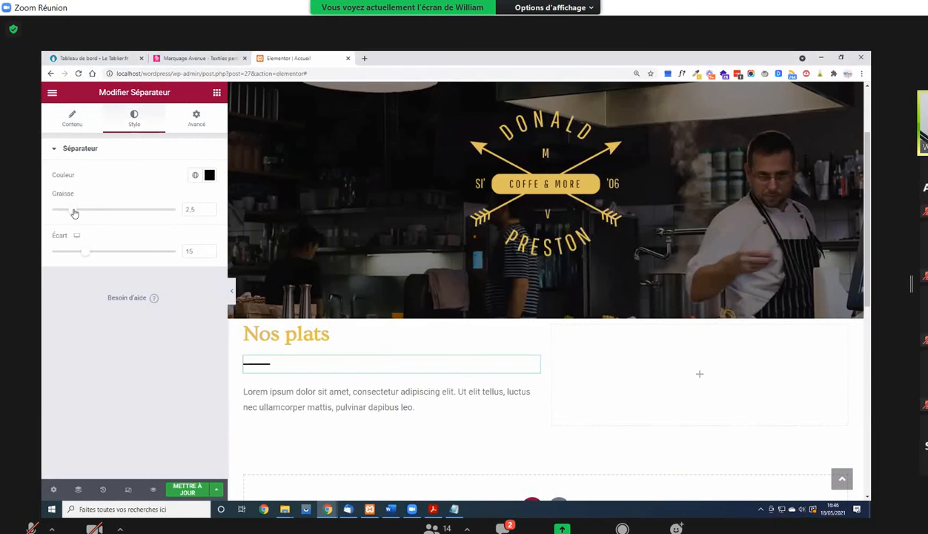
{"action": "left_click", "coordinate": [210, 178]}
{"action": "left_click_drag", "start_coordinate": [89, 229], "coordinate": [85, 223]}
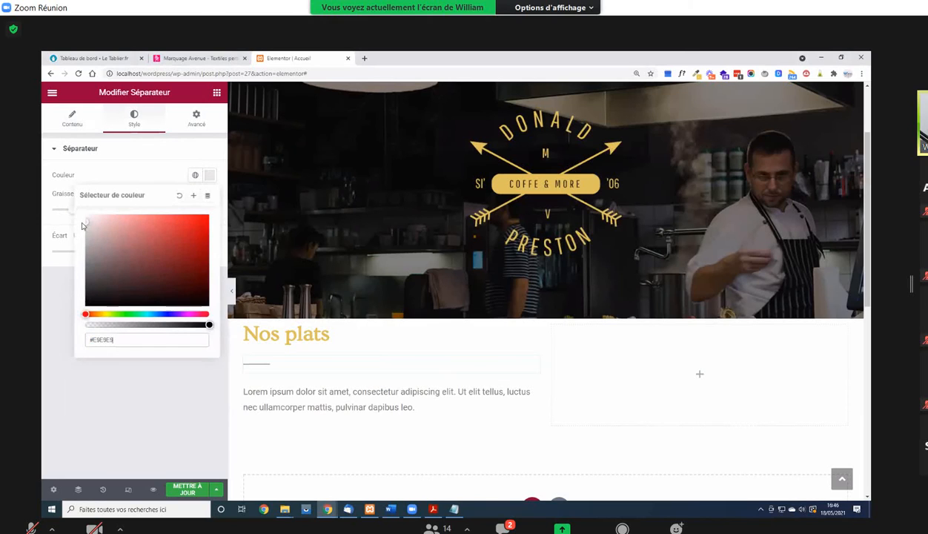
Compare with the PDF mockup and set the text colour of the paragraph under the separator to grey #A3A3A3
{"action": "left_click", "coordinate": [434, 509]}
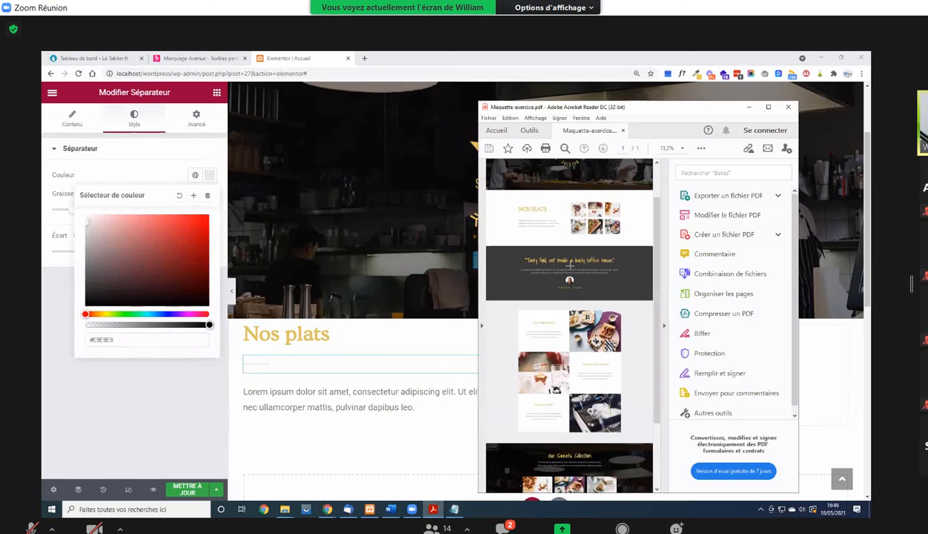
{"action": "key", "text": "super+Up"}
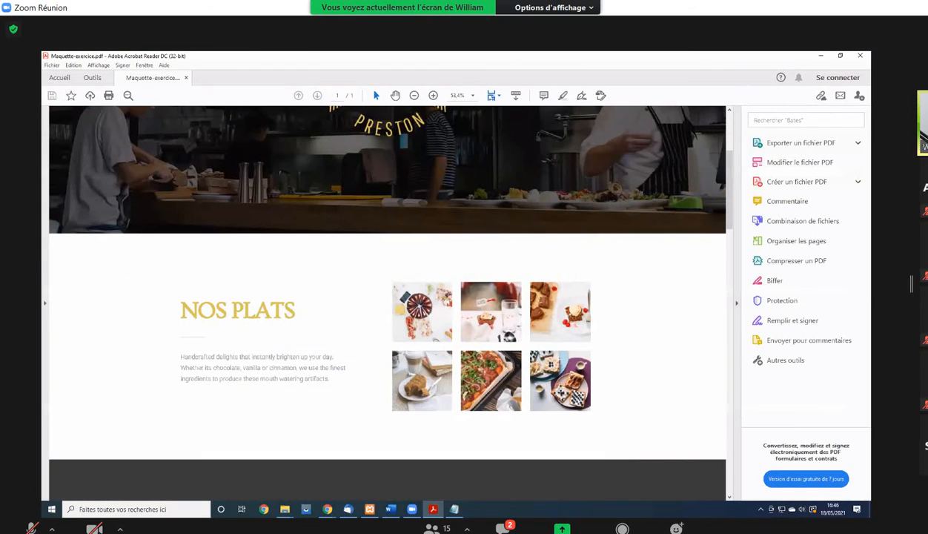
{"action": "key", "text": "alt+Tab"}
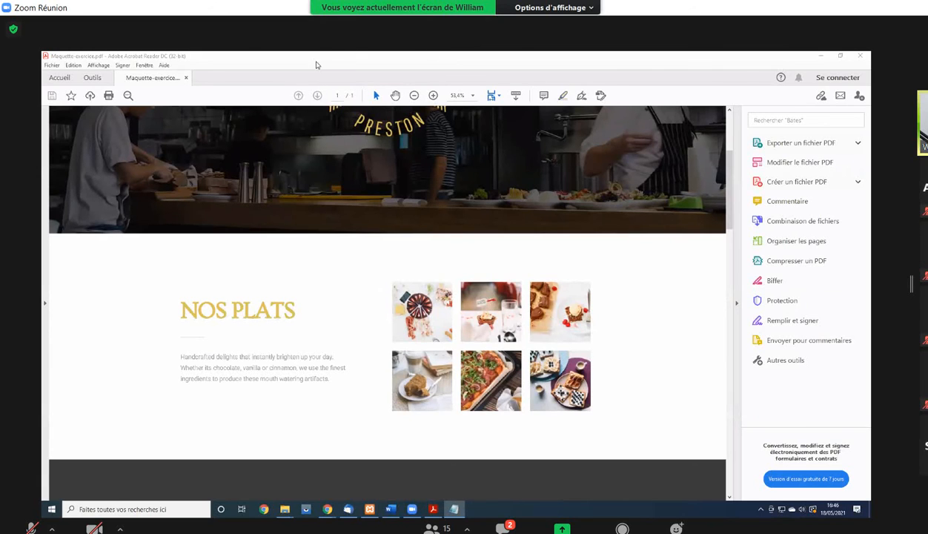
{"action": "left_click", "coordinate": [312, 64]}
{"action": "key", "text": "alt+Tab"}
{"action": "left_click", "coordinate": [248, 393]}
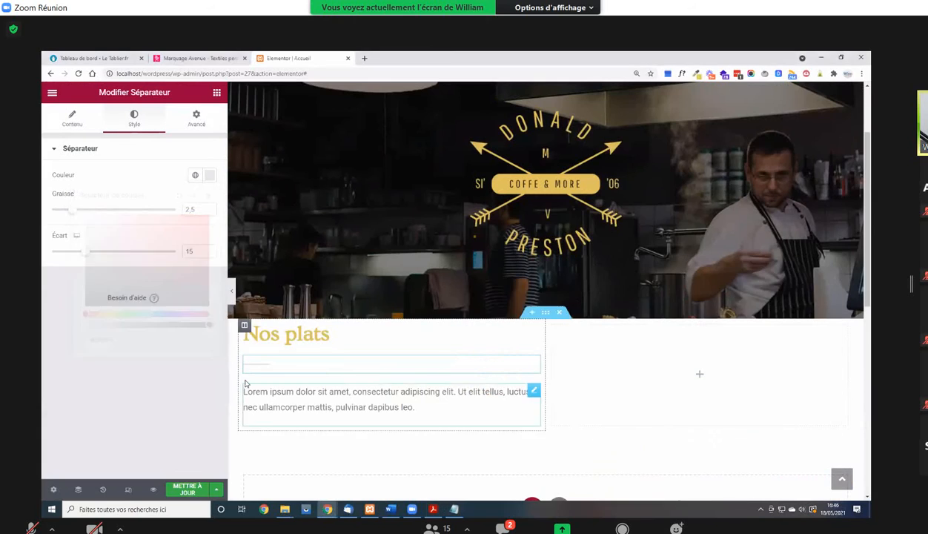
{"action": "left_click", "coordinate": [135, 117]}
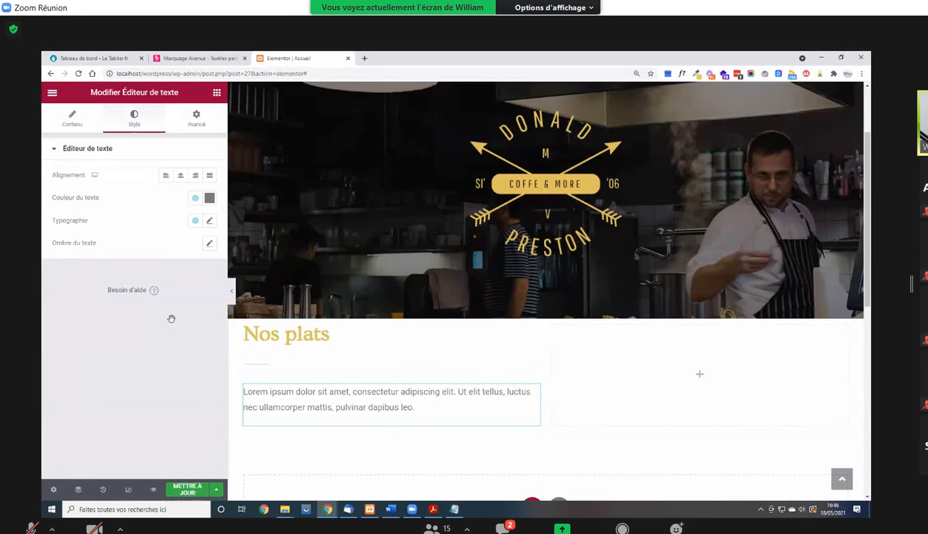
{"action": "left_click", "coordinate": [210, 197]}
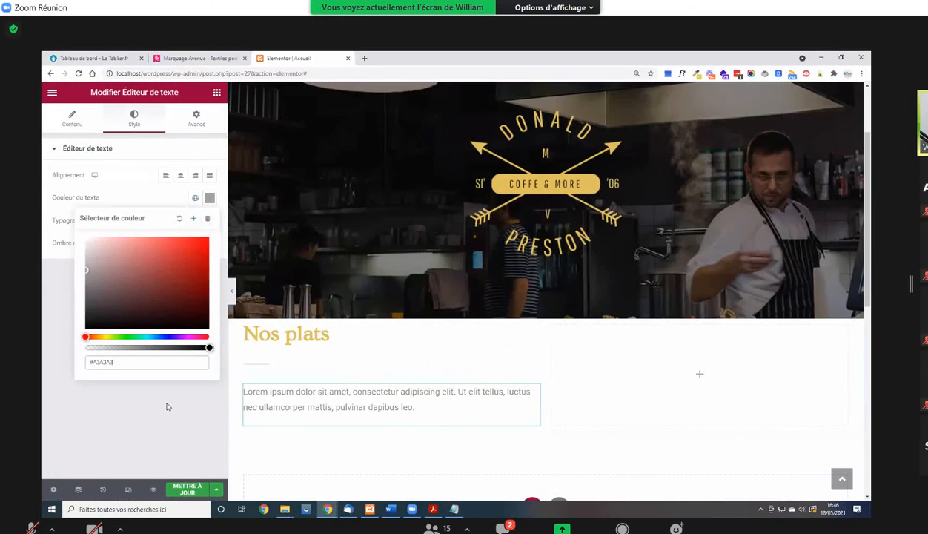
Reduce the separator's gap (Écart) to 2 and compare the section's spacing with the PDF mockup
{"action": "left_click", "coordinate": [269, 374]}
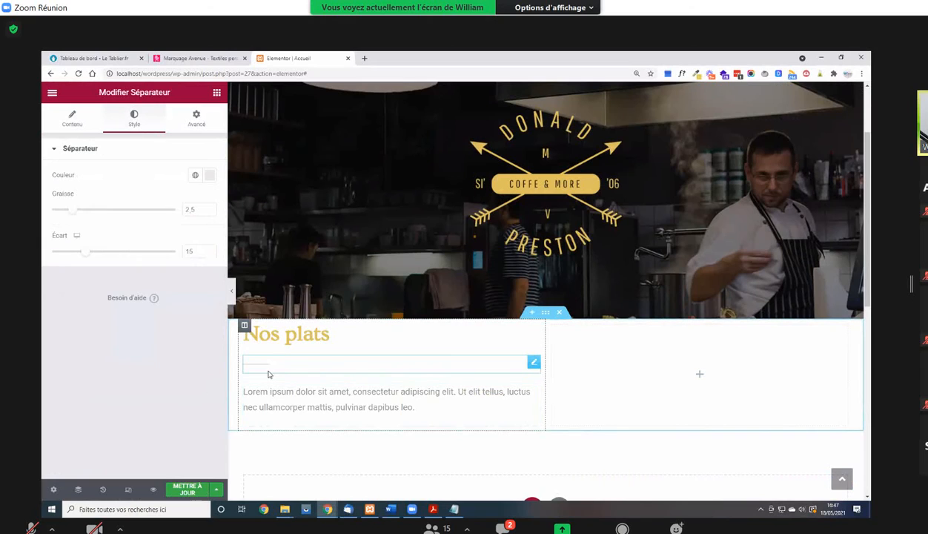
{"action": "left_click_drag", "start_coordinate": [87, 251], "coordinate": [43, 250]}
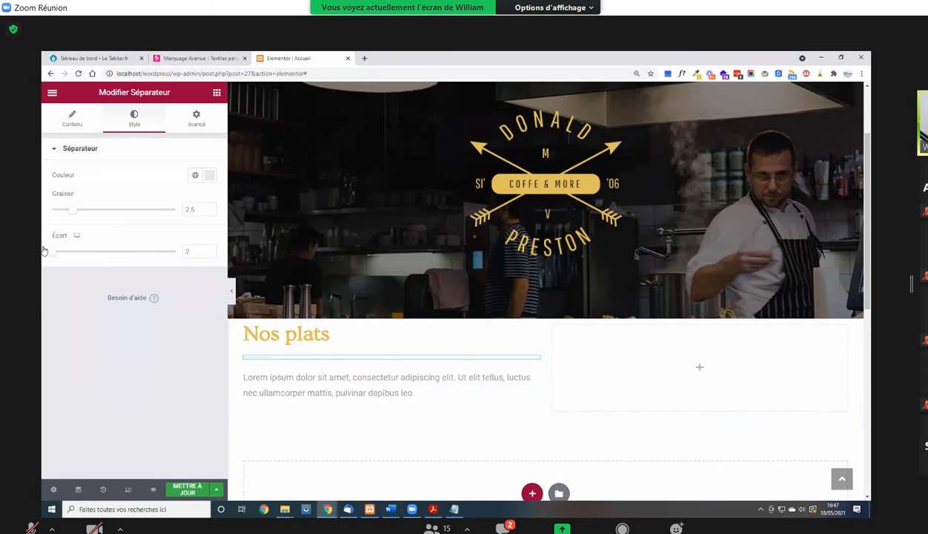
{"action": "left_click", "coordinate": [433, 509]}
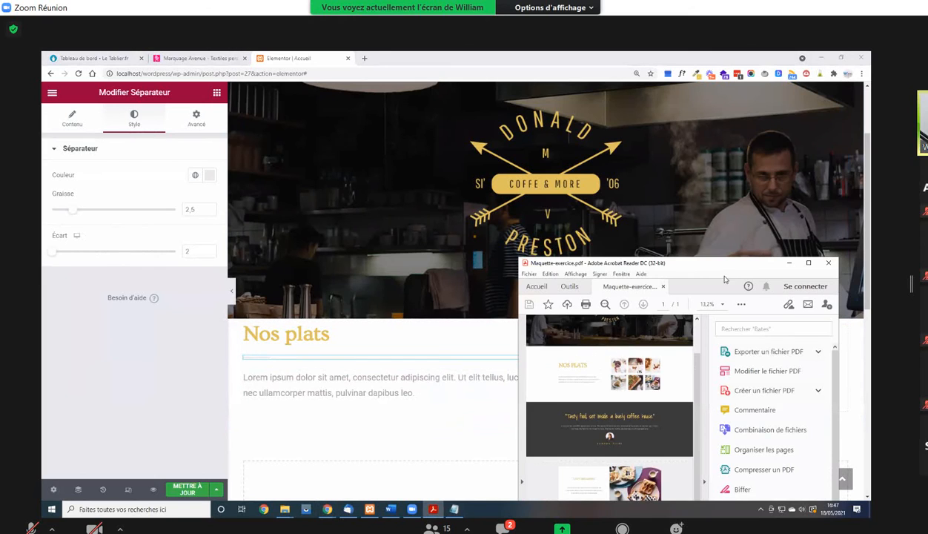
{"action": "double_click", "coordinate": [741, 261]}
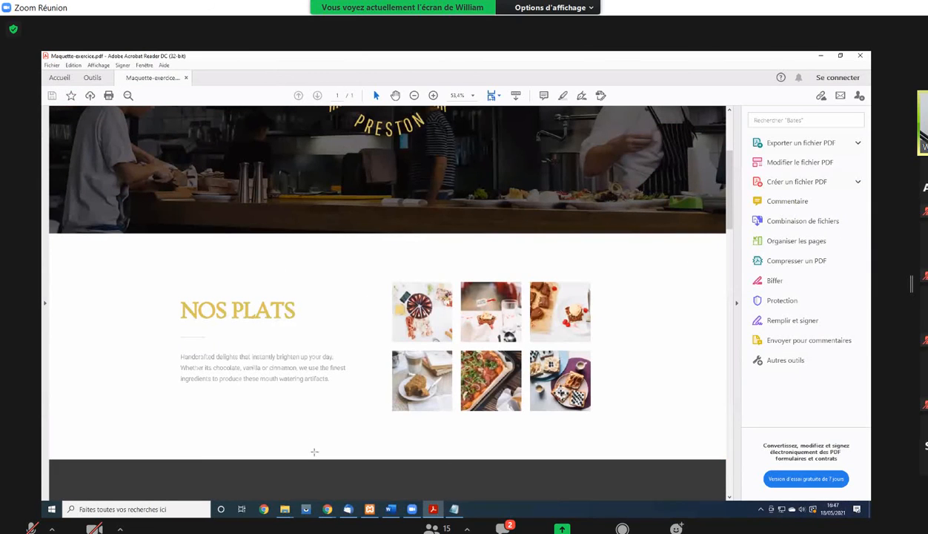
{"action": "left_click", "coordinate": [821, 56]}
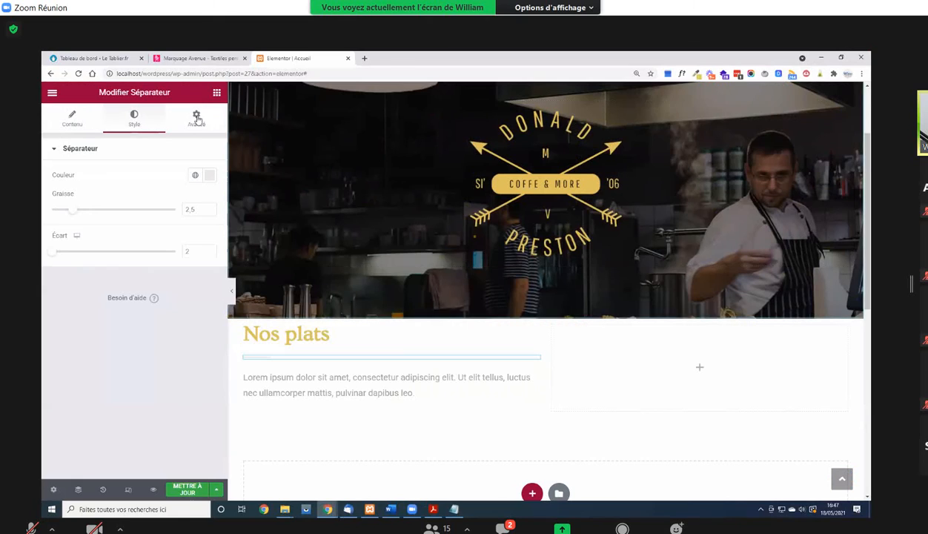
Open the Nos plats section's advanced settings and unlink its four inner margin (Marge interne) values
{"action": "left_click", "coordinate": [545, 312]}
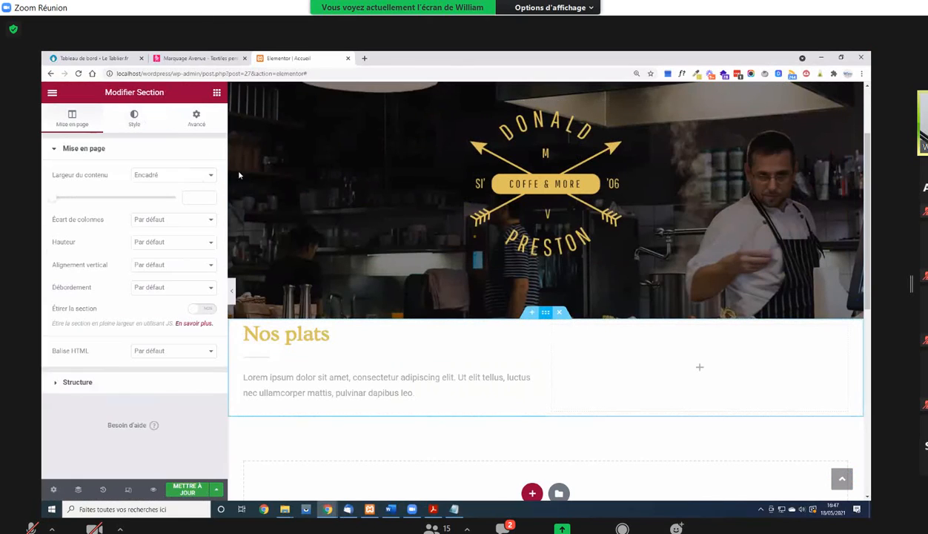
{"action": "left_click", "coordinate": [134, 119]}
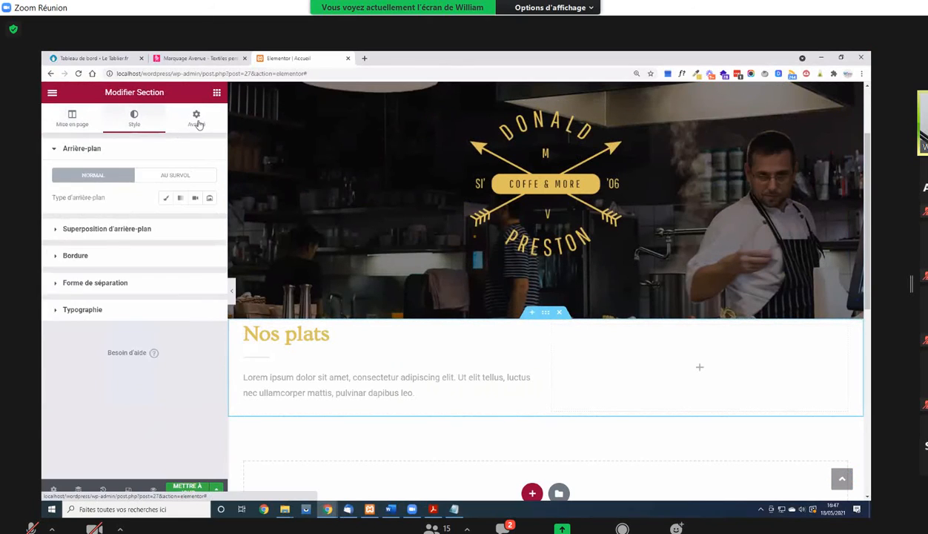
{"action": "left_click", "coordinate": [196, 120]}
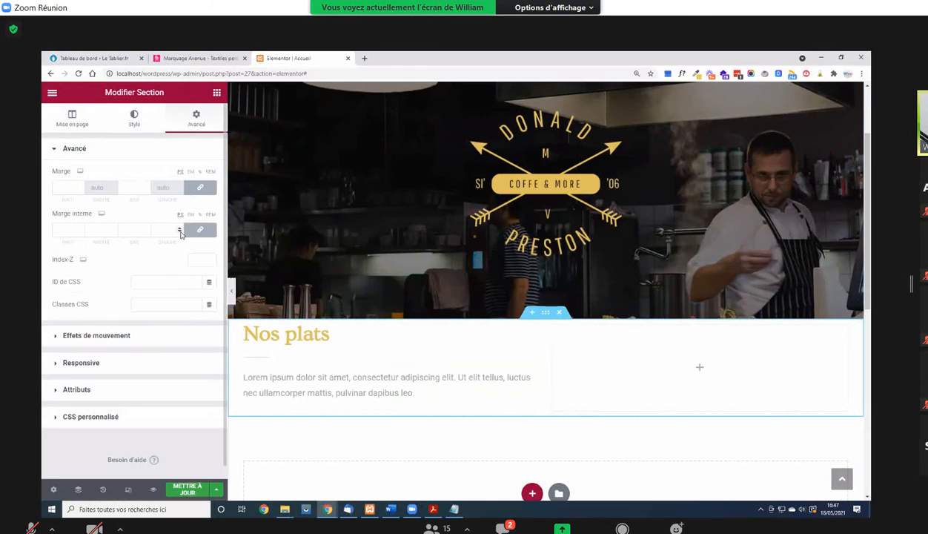
{"action": "left_click", "coordinate": [200, 233]}
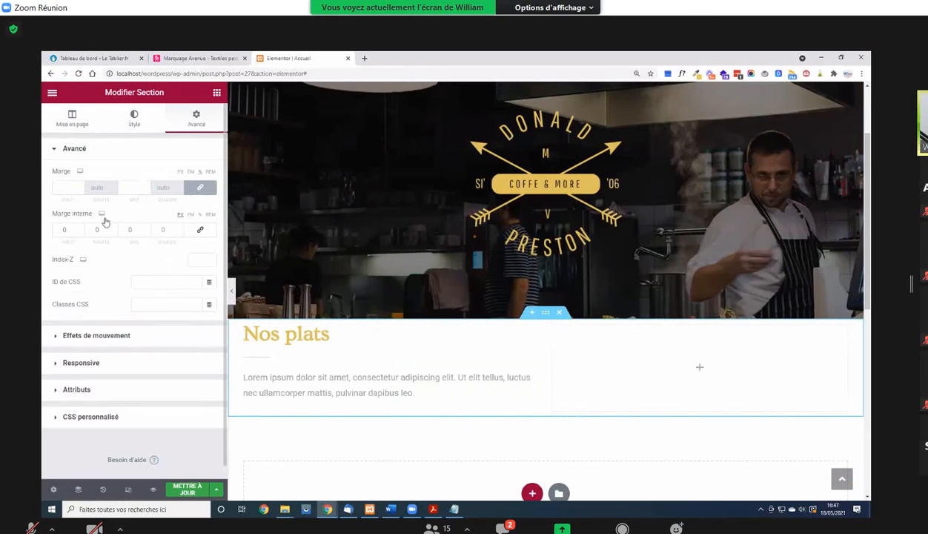
Try a top inner margin of 11 px on the Nos plats section
{"action": "left_click", "coordinate": [81, 227]}
{"action": "left_click", "coordinate": [80, 227]}
{"action": "left_click", "coordinate": [81, 226]}
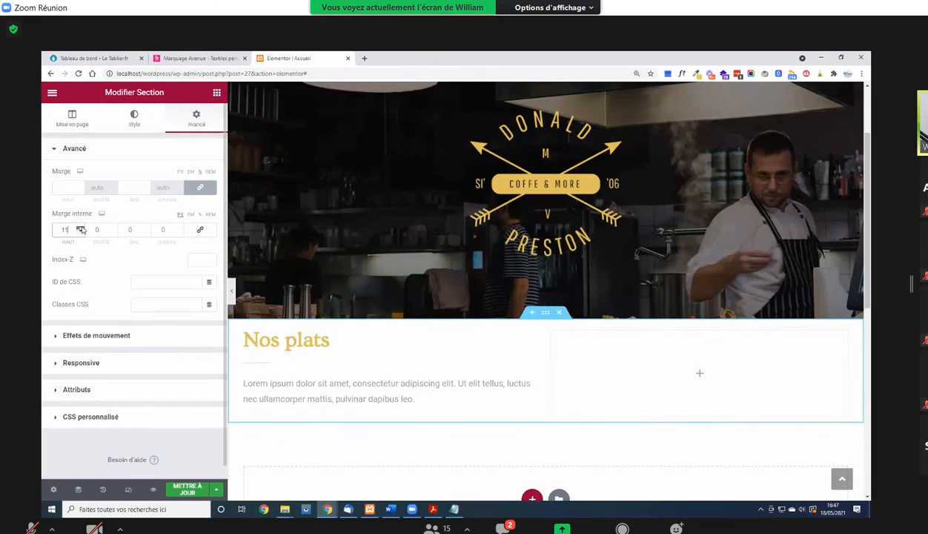
Switch the section's inner margin unit to percent and set both the top and bottom values to 4
{"action": "left_click", "coordinate": [194, 214]}
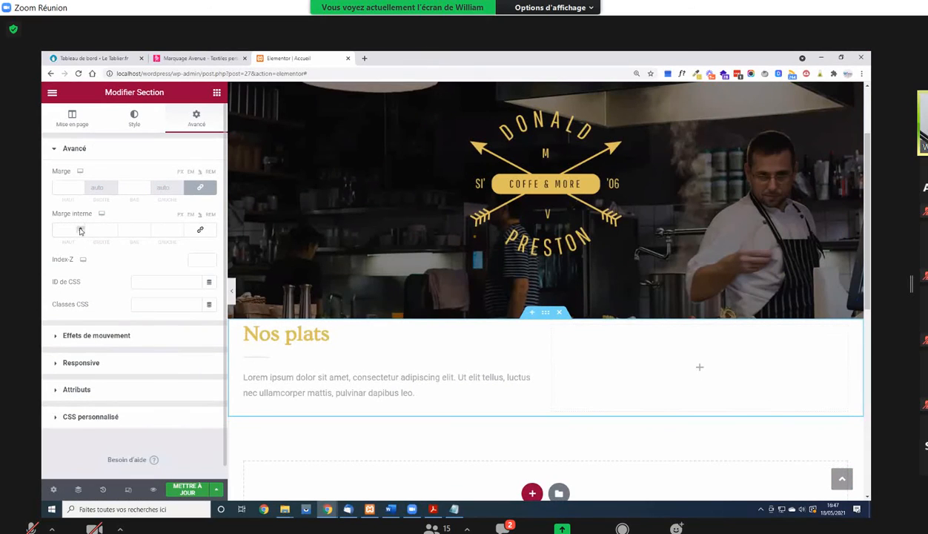
{"action": "left_click", "coordinate": [81, 227]}
{"action": "left_click", "coordinate": [81, 227]}
{"action": "left_click", "coordinate": [81, 227]}
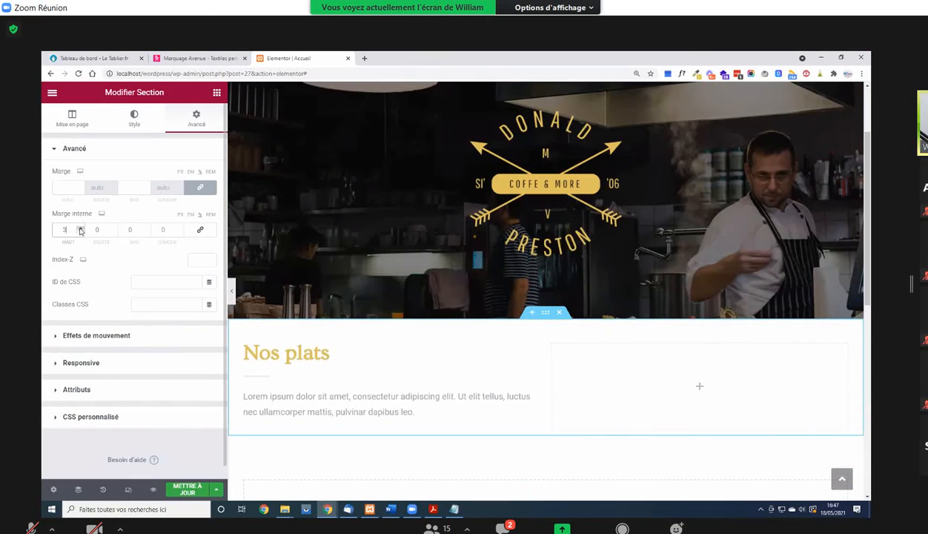
{"action": "left_click", "coordinate": [146, 227]}
{"action": "left_click", "coordinate": [146, 227]}
{"action": "left_click", "coordinate": [146, 227]}
{"action": "left_click", "coordinate": [147, 227]}
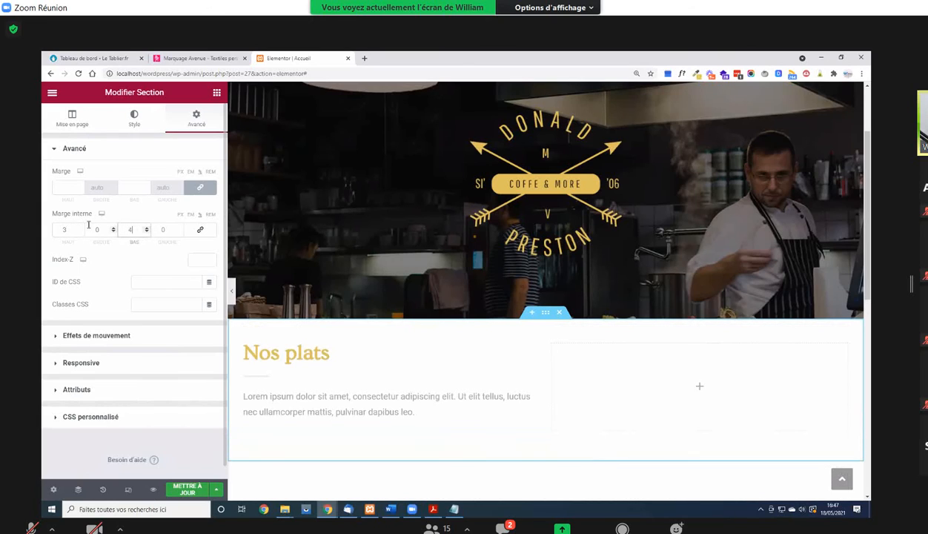
{"action": "left_click", "coordinate": [81, 227]}
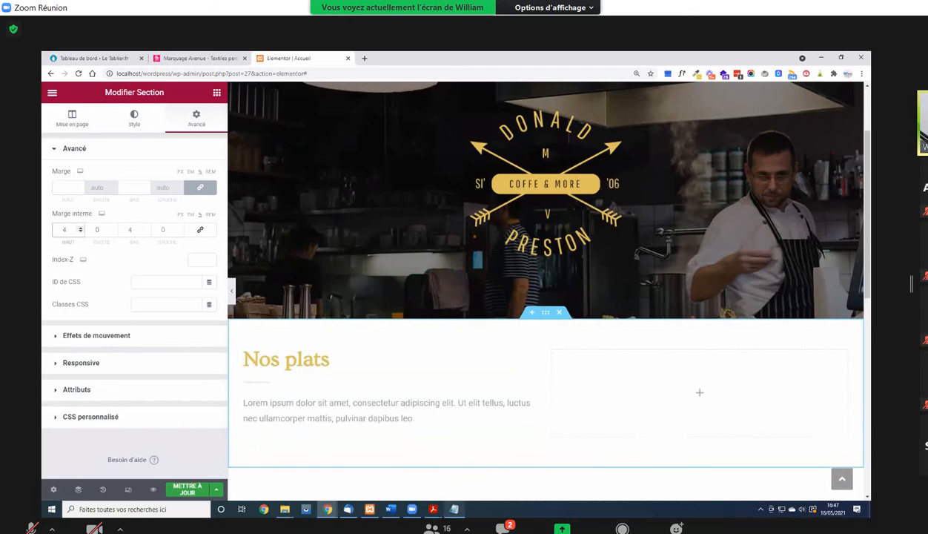
Preview the page without the editing panel, compare the Nos plats section with the PDF mockup, and shrink the mockup's window
{"action": "left_click", "coordinate": [434, 509]}
{"action": "left_click", "coordinate": [434, 508]}
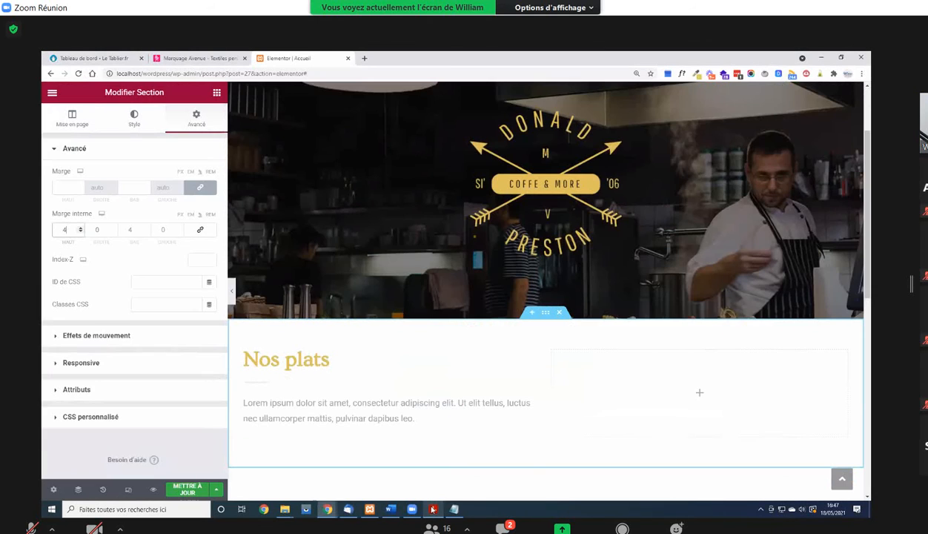
{"action": "left_click", "coordinate": [232, 292]}
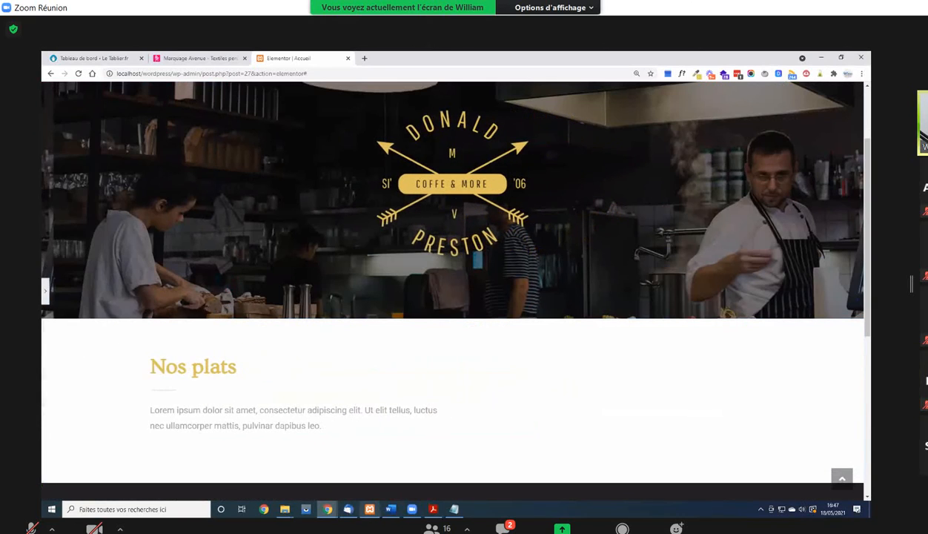
{"action": "left_click", "coordinate": [434, 509]}
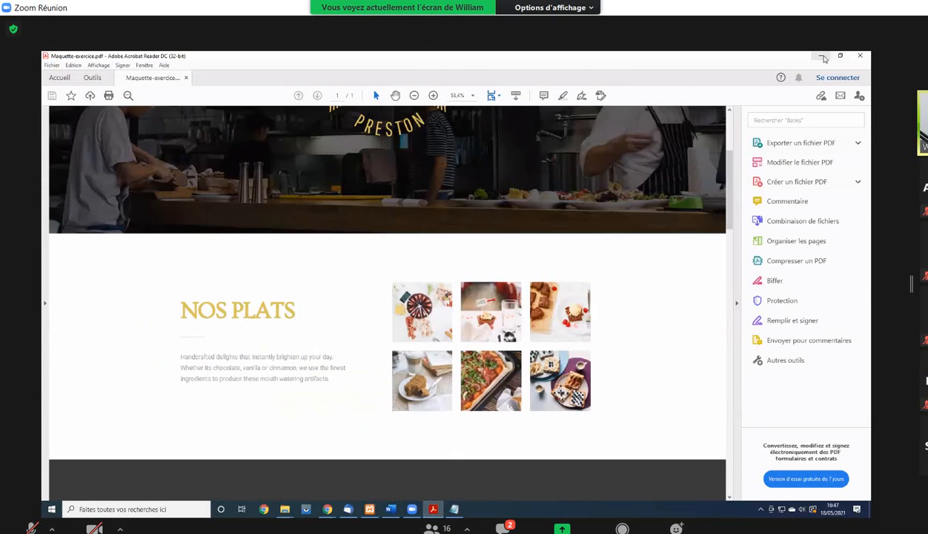
{"action": "left_click", "coordinate": [841, 57]}
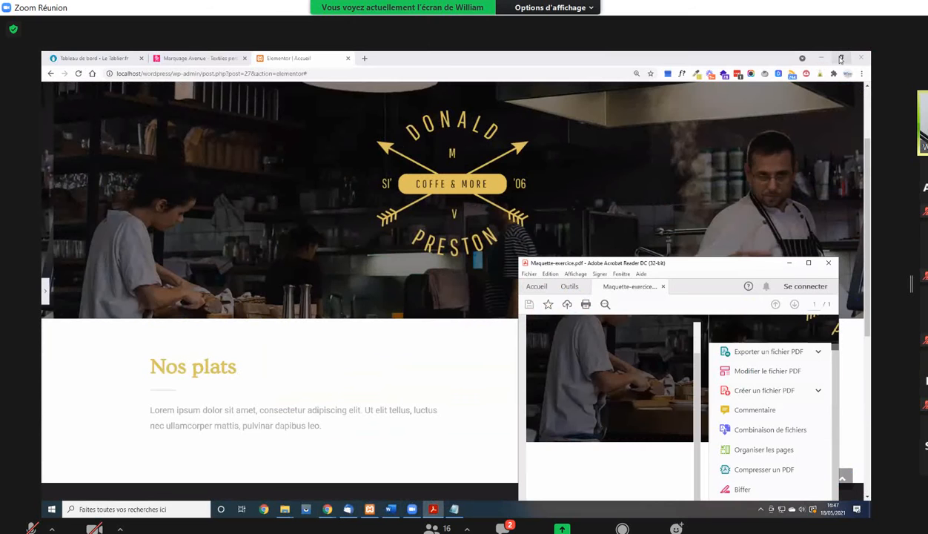
Keep the Nos plats section's content width boxed (Encadré) and set it to 900
{"action": "left_click", "coordinate": [546, 315]}
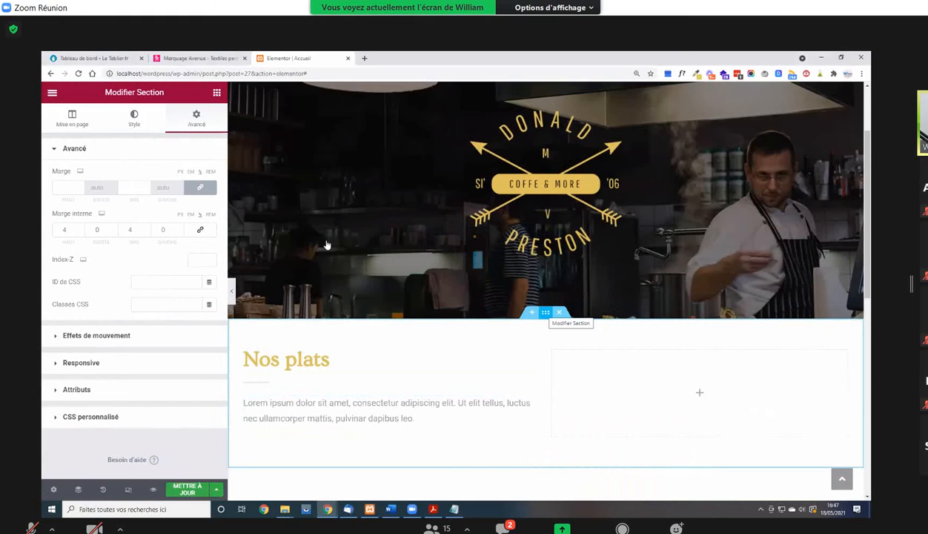
{"action": "left_click", "coordinate": [73, 114]}
{"action": "left_click", "coordinate": [203, 177]}
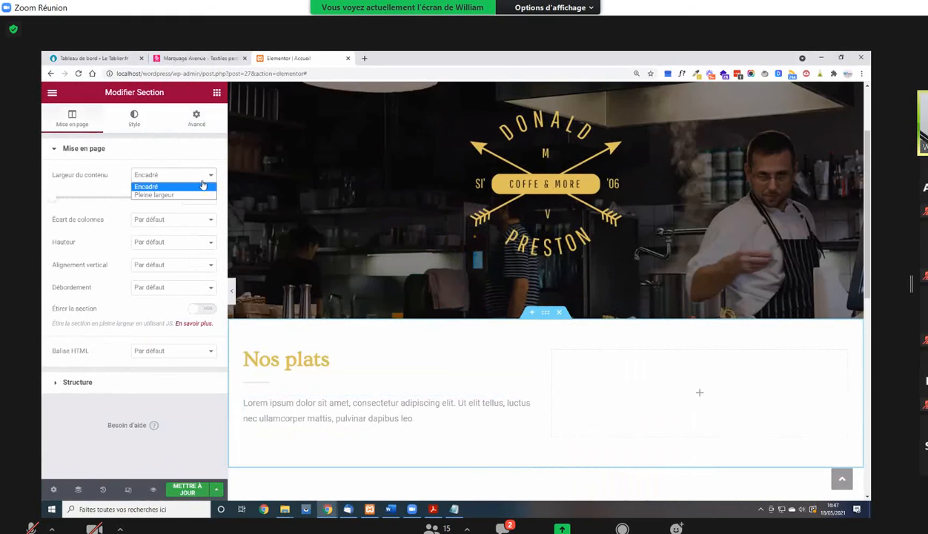
{"action": "left_click", "coordinate": [139, 149]}
{"action": "left_click", "coordinate": [123, 148]}
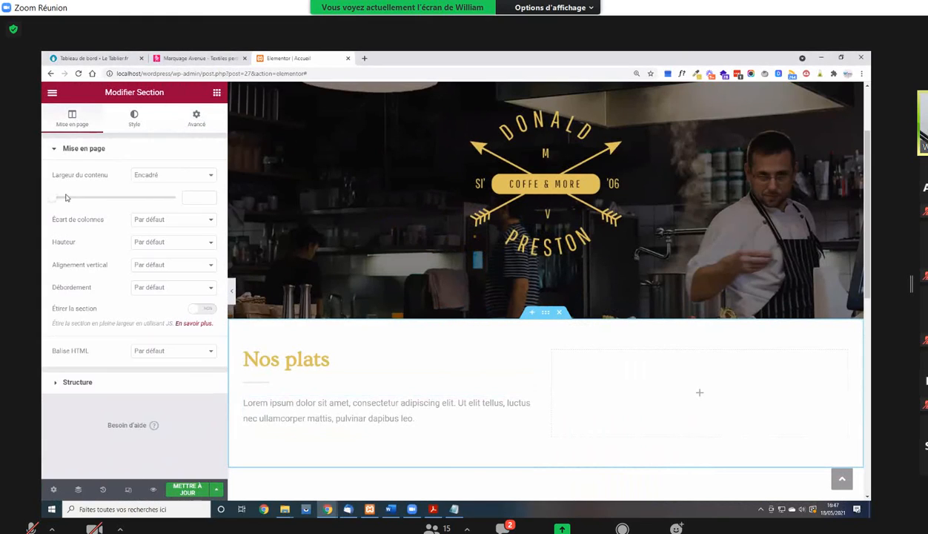
{"action": "left_click_drag", "start_coordinate": [54, 203], "coordinate": [93, 203]}
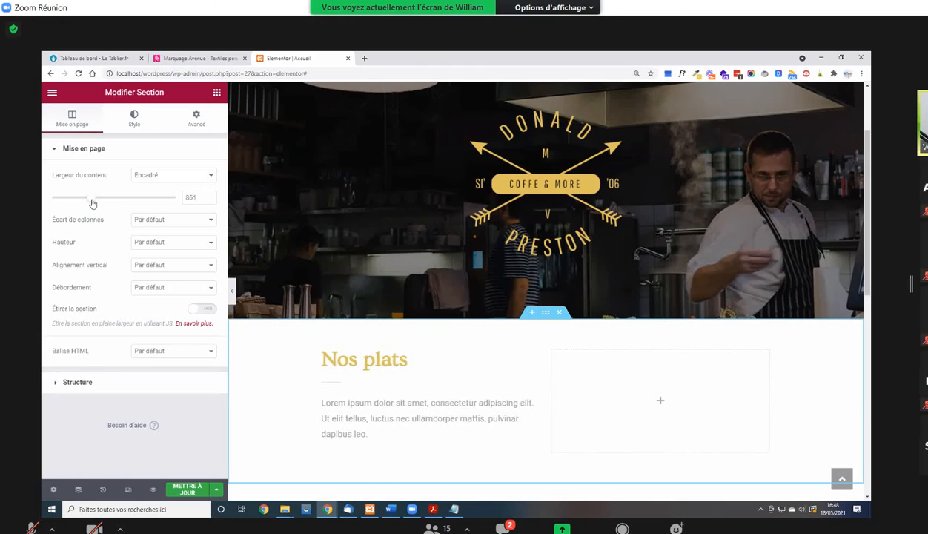
{"action": "double_click", "coordinate": [190, 197]}
{"action": "type", "text": "900"}
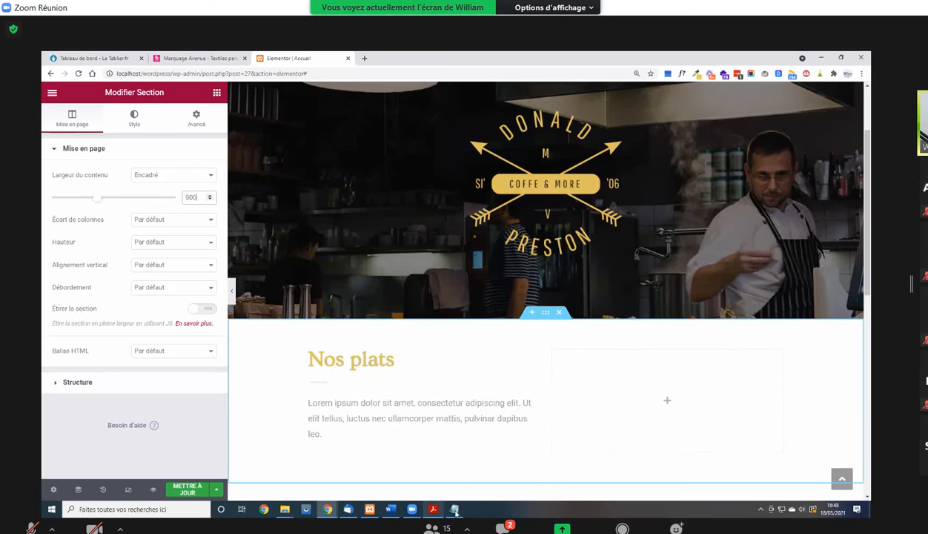
Search the widgets for a gallery and place a Galerie basique in the empty column beside the Nos plats text
{"action": "left_click", "coordinate": [217, 92]}
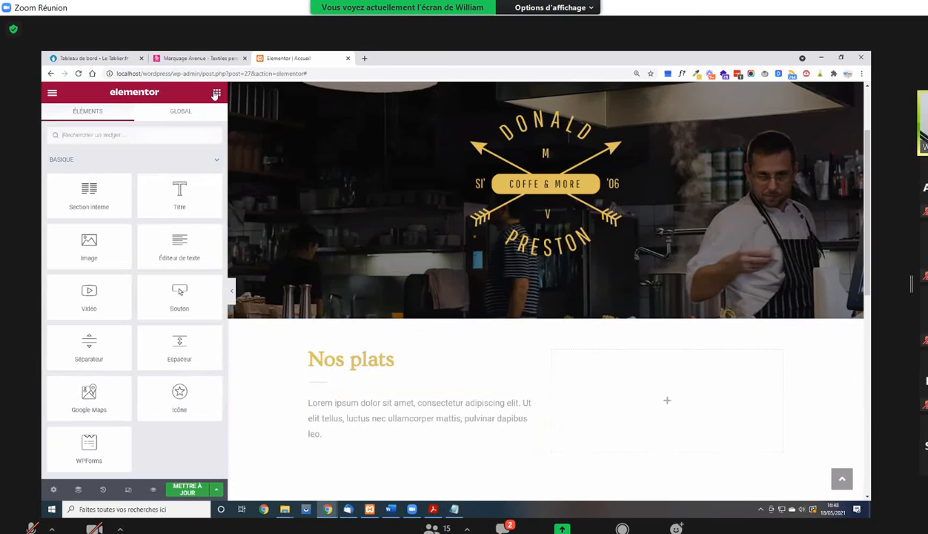
{"action": "left_click", "coordinate": [115, 134]}
{"action": "type", "text": "galerie"}
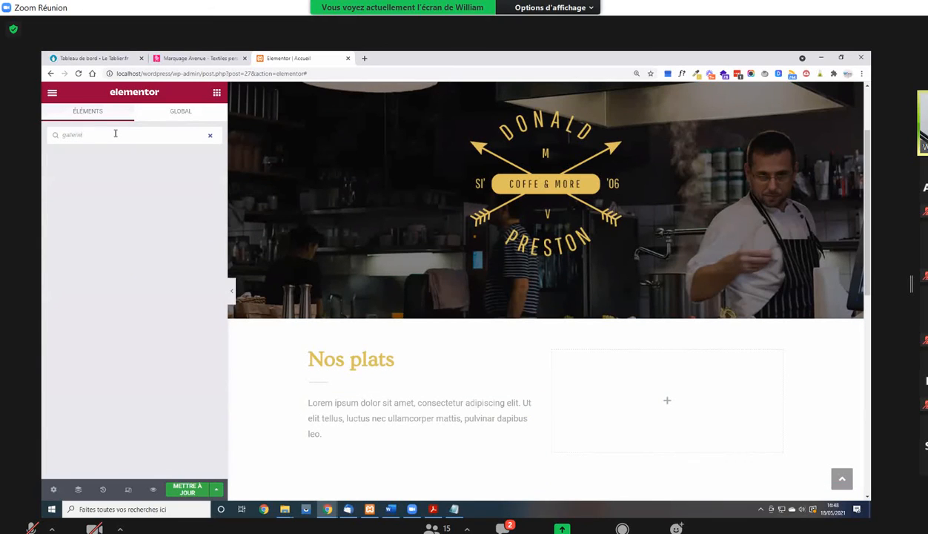
{"action": "left_click_drag", "start_coordinate": [124, 134], "coordinate": [44, 137]}
{"action": "type", "text": "galler"}
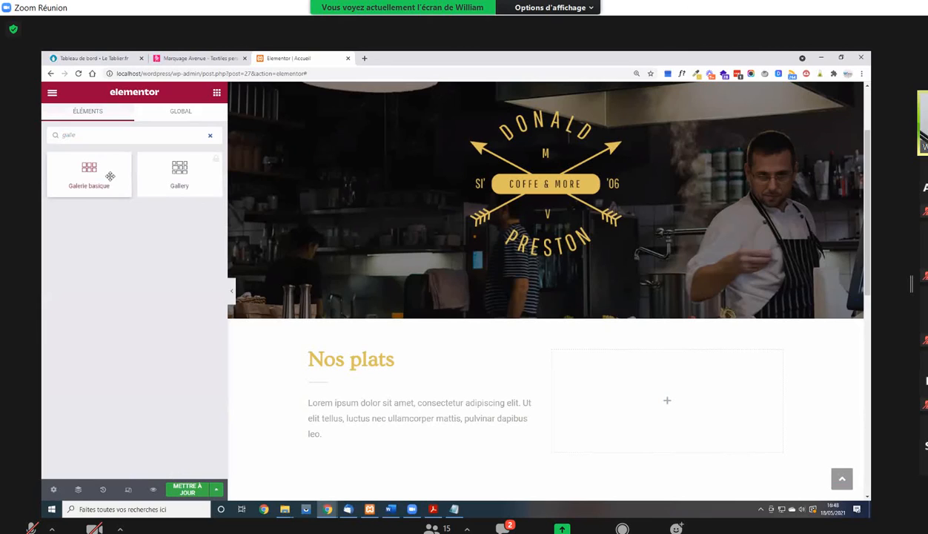
{"action": "left_click_drag", "start_coordinate": [113, 176], "coordinate": [656, 372]}
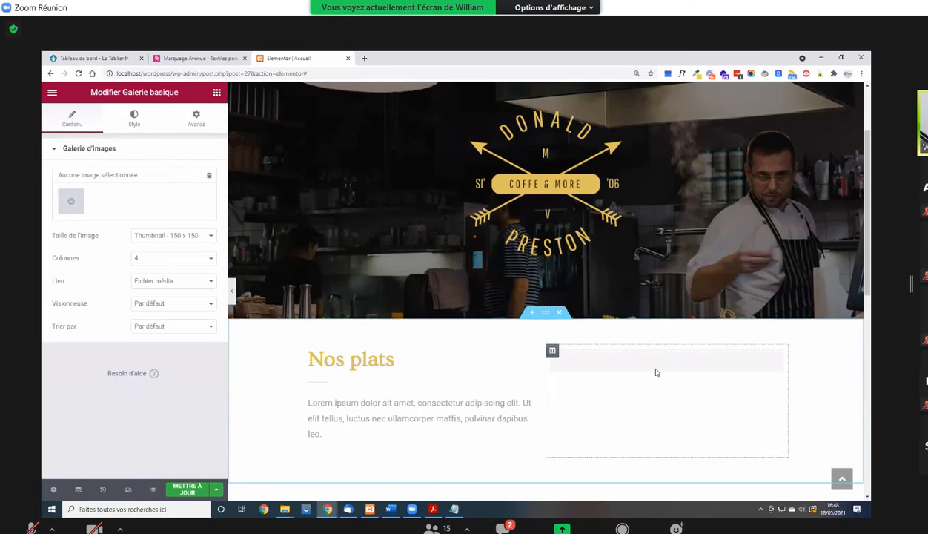
Start the gallery's image selection, checking the mockup, and select the sweet-and-salty-brunch and Wedding_15-crop images from the media library
{"action": "left_click", "coordinate": [71, 202]}
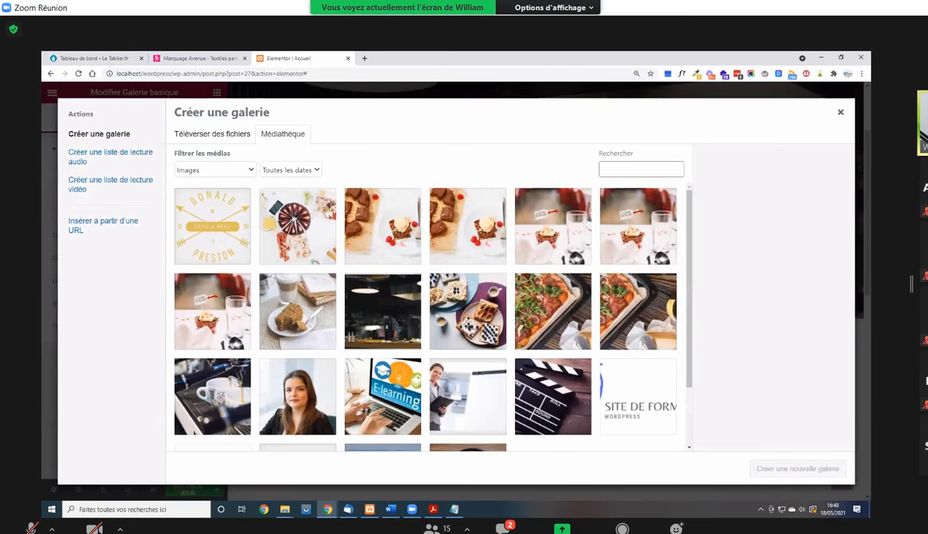
{"action": "left_click", "coordinate": [433, 509]}
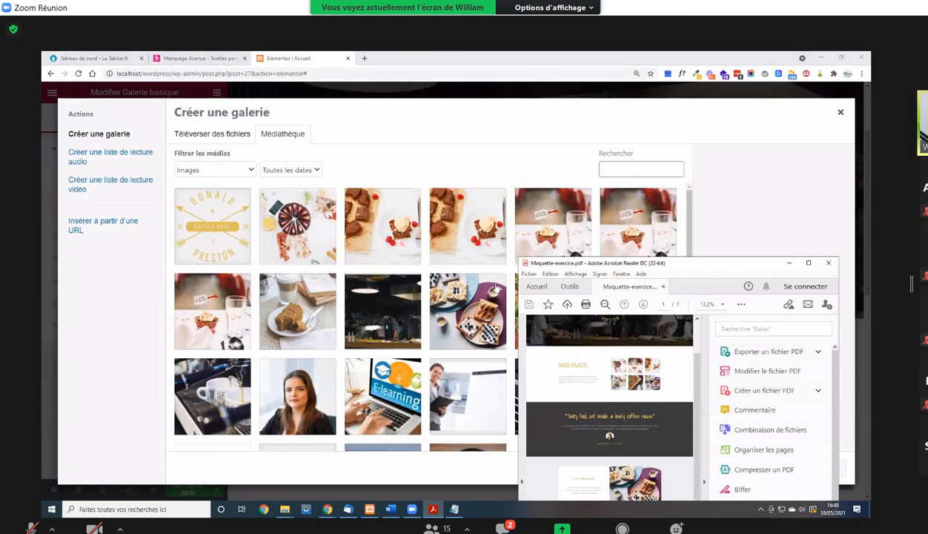
{"action": "scroll", "coordinate": [495, 287], "scroll_direction": "down", "scroll_amount": 3}
{"action": "scroll", "coordinate": [503, 271], "scroll_direction": "up", "scroll_amount": 3}
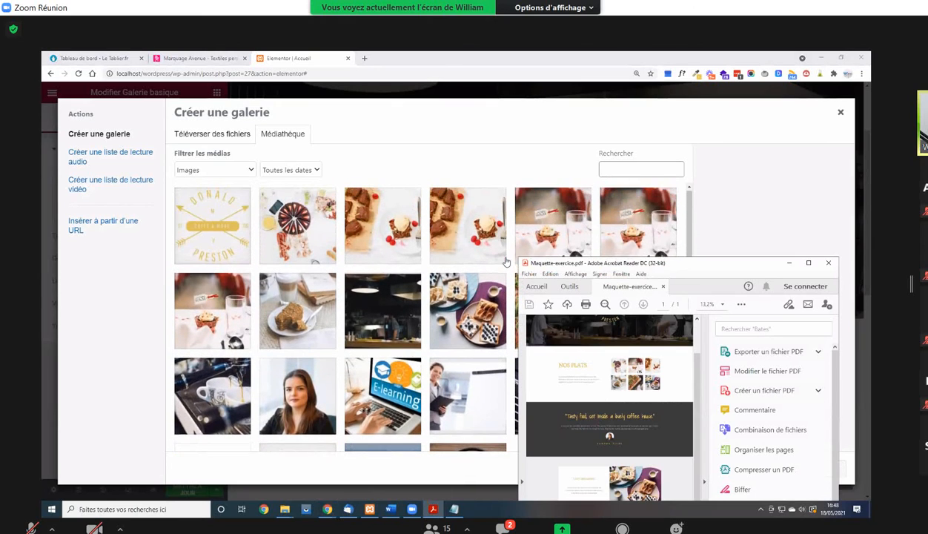
{"action": "left_click", "coordinate": [332, 254]}
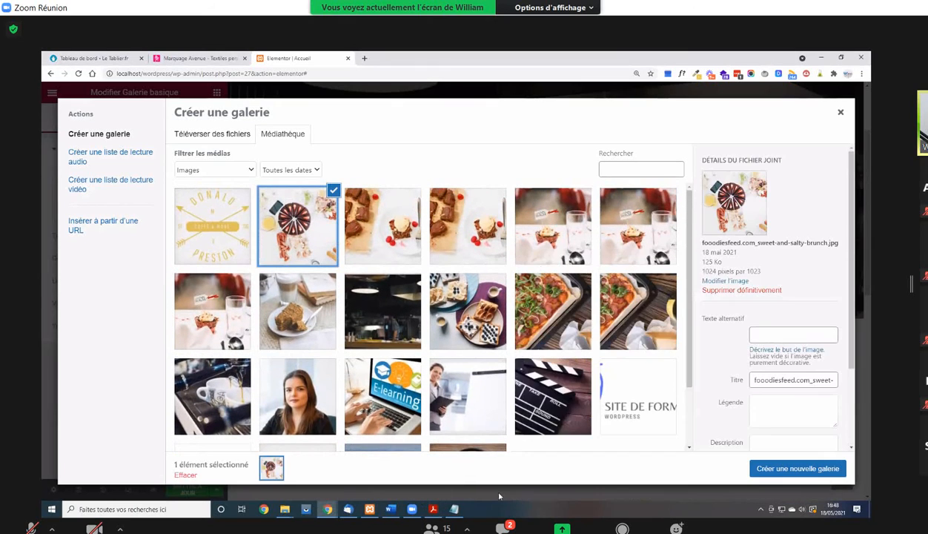
{"action": "left_click", "coordinate": [433, 509]}
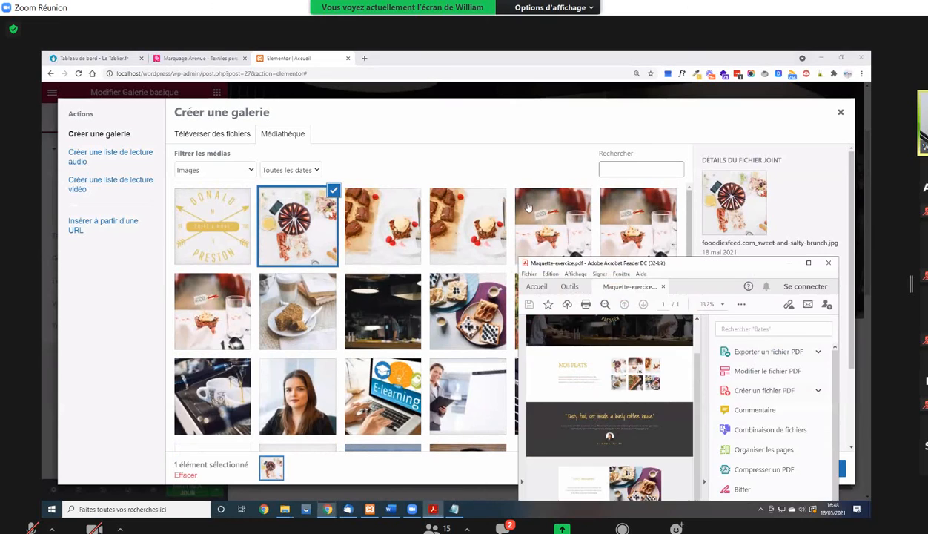
{"action": "left_click", "coordinate": [560, 218]}
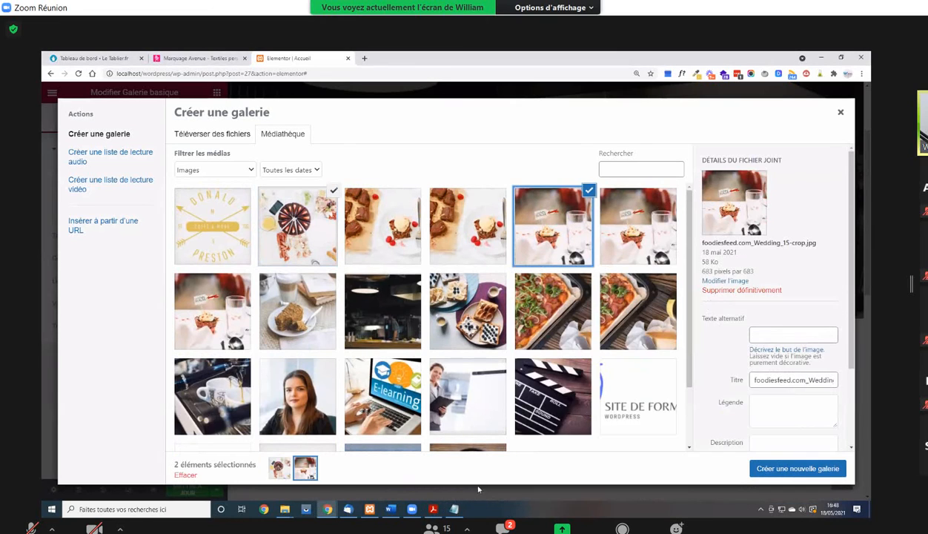
Add the Sunny-Side-Up-2-crop dessert, honey cake with latte, pizza with lemon, and homemade waffles images to the gallery selection
{"action": "left_click", "coordinate": [435, 509]}
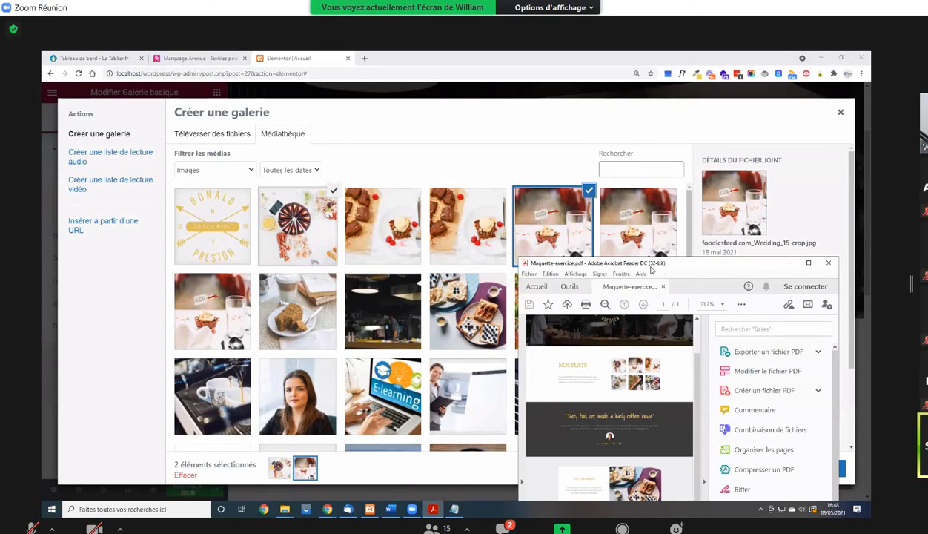
{"action": "key", "text": "alt+Tab"}
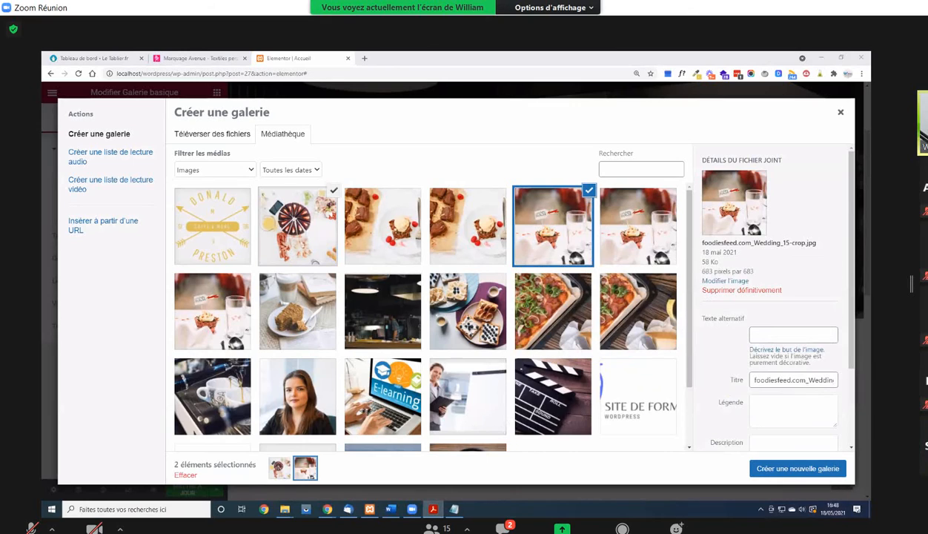
{"action": "left_click", "coordinate": [401, 232]}
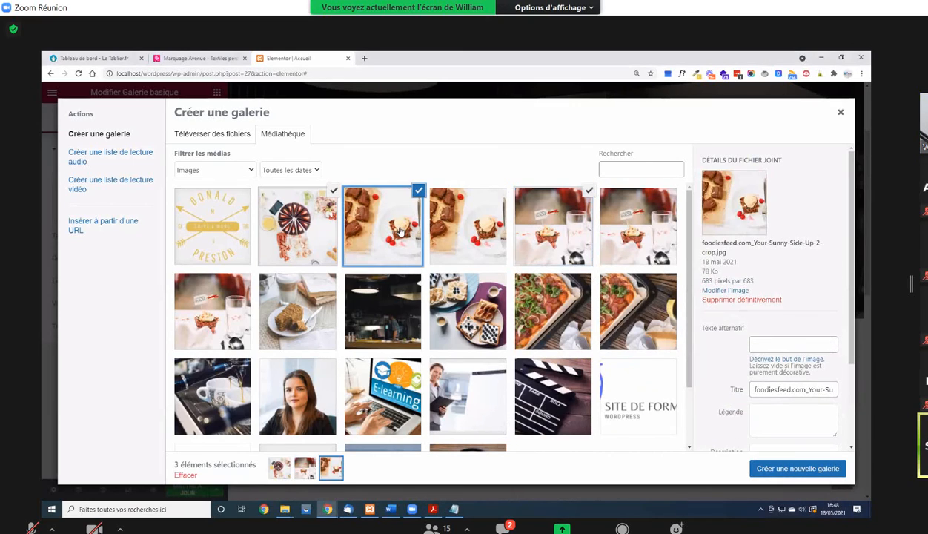
{"action": "left_click", "coordinate": [291, 320]}
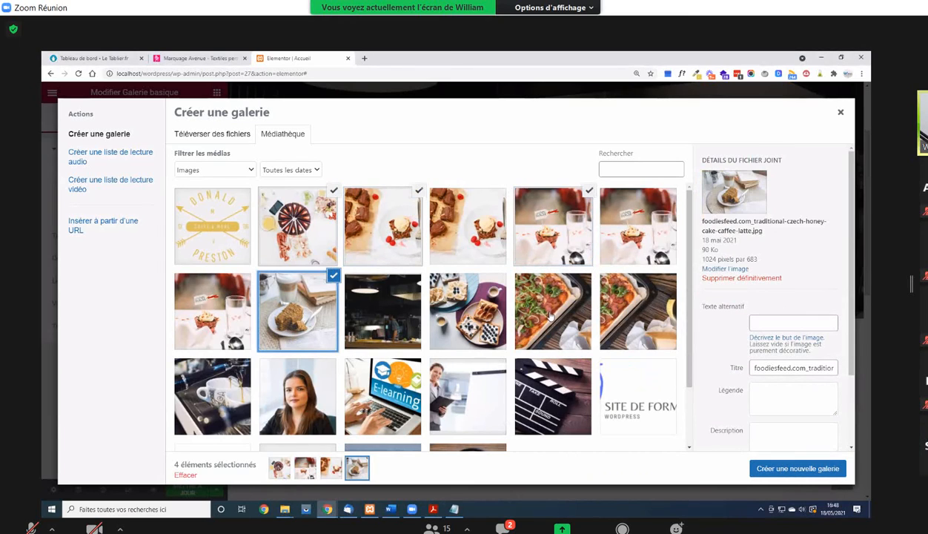
{"action": "left_click", "coordinate": [620, 316]}
{"action": "left_click", "coordinate": [481, 306]}
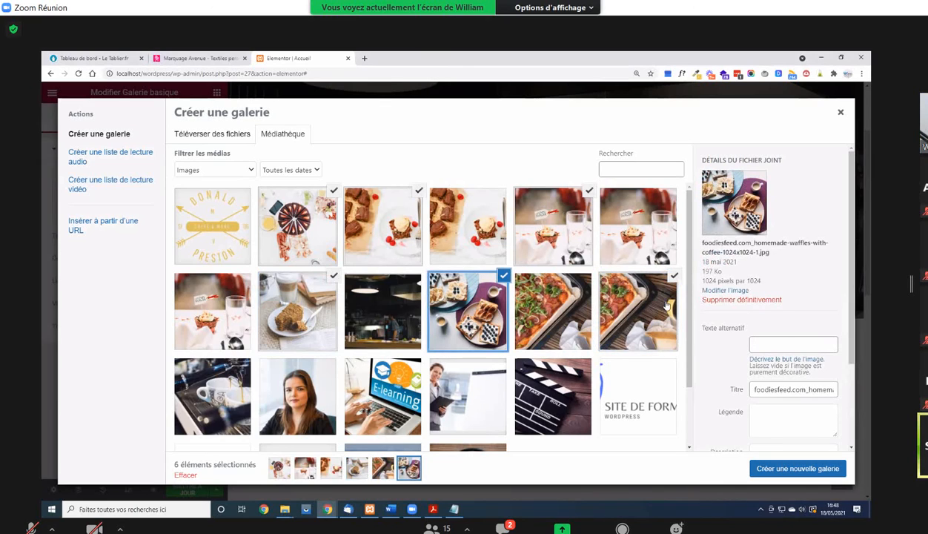
Swap the Wedding_15-crop image for the Wedding_15-768x512-1 version and insert the six-image gallery into the page
{"action": "left_click", "coordinate": [588, 194]}
{"action": "left_click", "coordinate": [634, 222]}
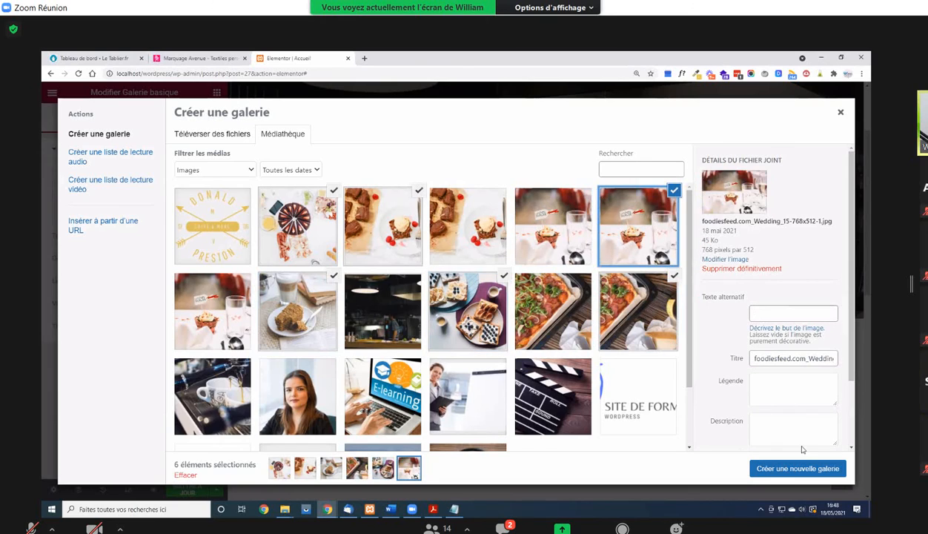
{"action": "left_click", "coordinate": [812, 472]}
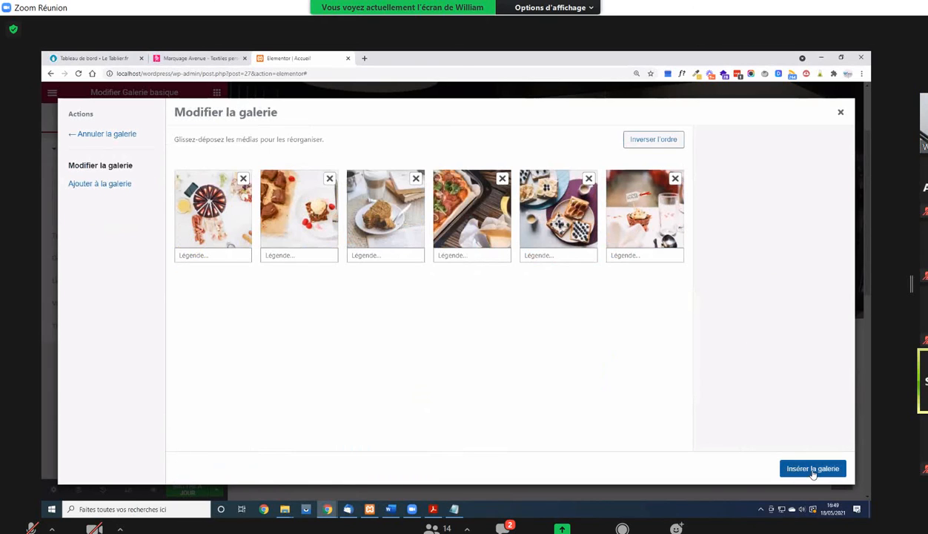
{"action": "left_click", "coordinate": [814, 470]}
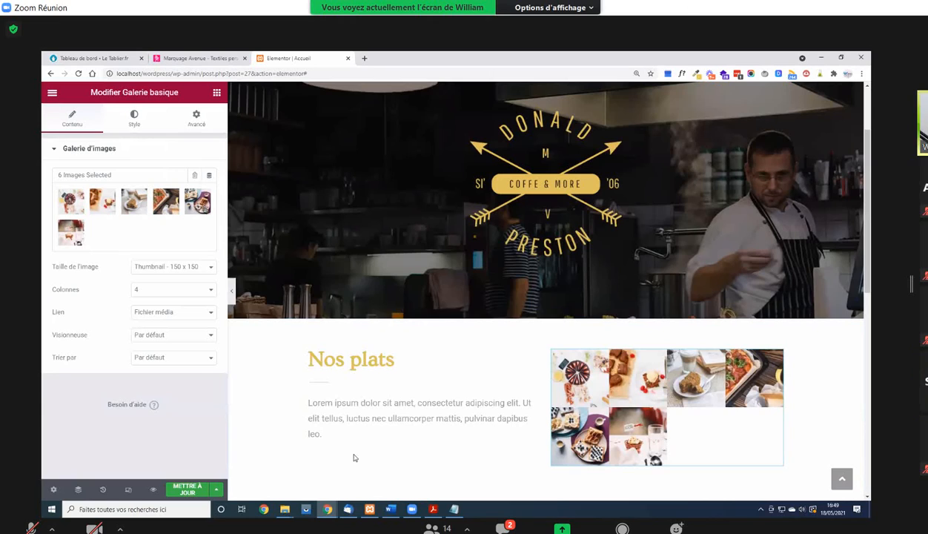
Set the image gallery in the Nos plats section to 3 columns
{"action": "left_click", "coordinate": [285, 508]}
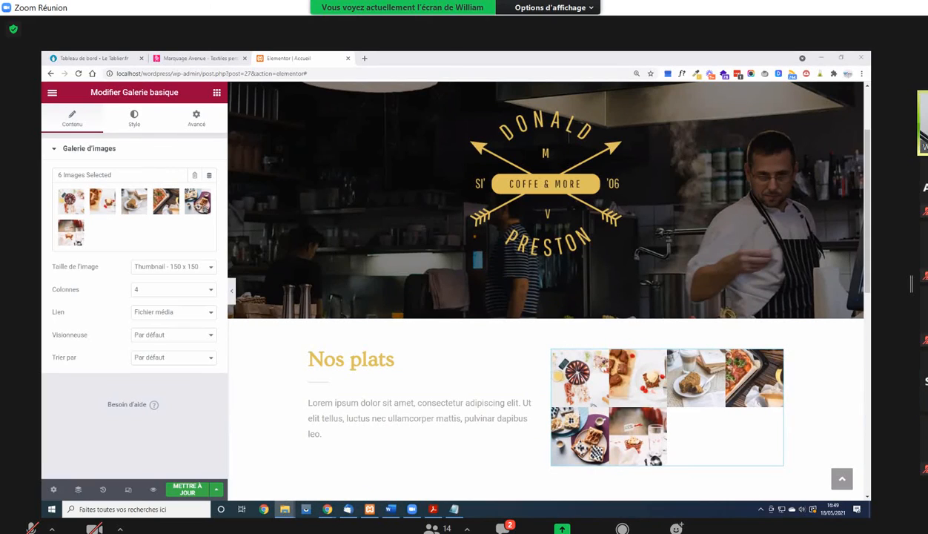
{"action": "key", "text": "alt+Tab"}
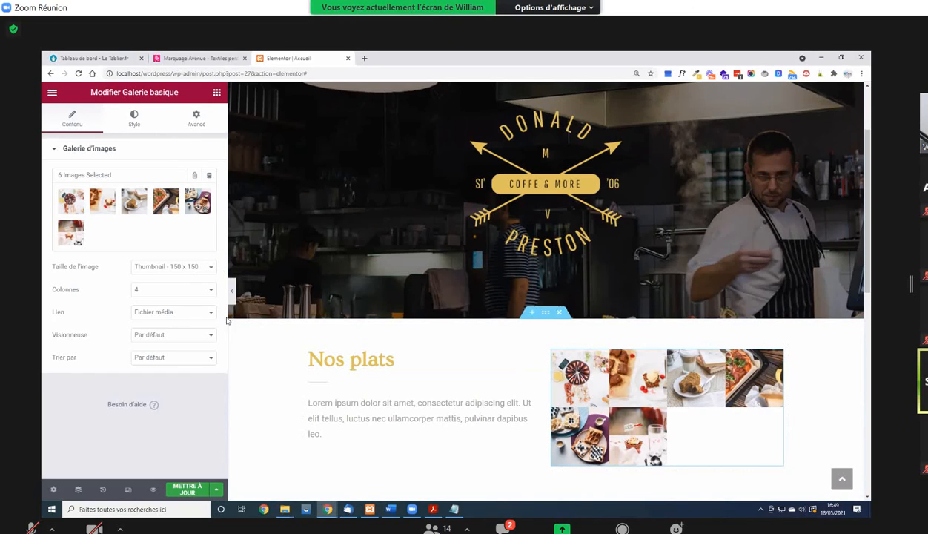
{"action": "left_click", "coordinate": [155, 290]}
{"action": "left_click", "coordinate": [152, 318]}
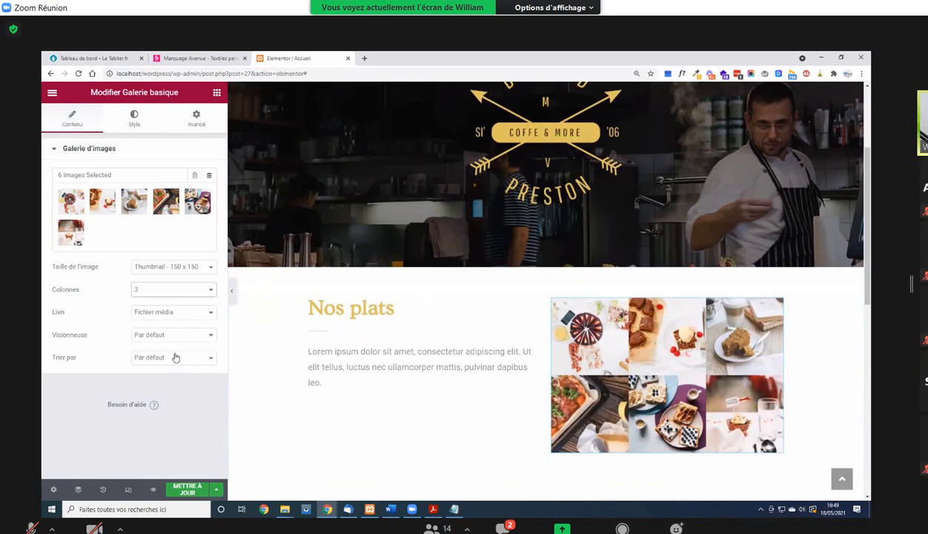
Set the gallery's image spacing (Espacement) to Personnalisé with a value of 15 and update the page
{"action": "left_click", "coordinate": [145, 128]}
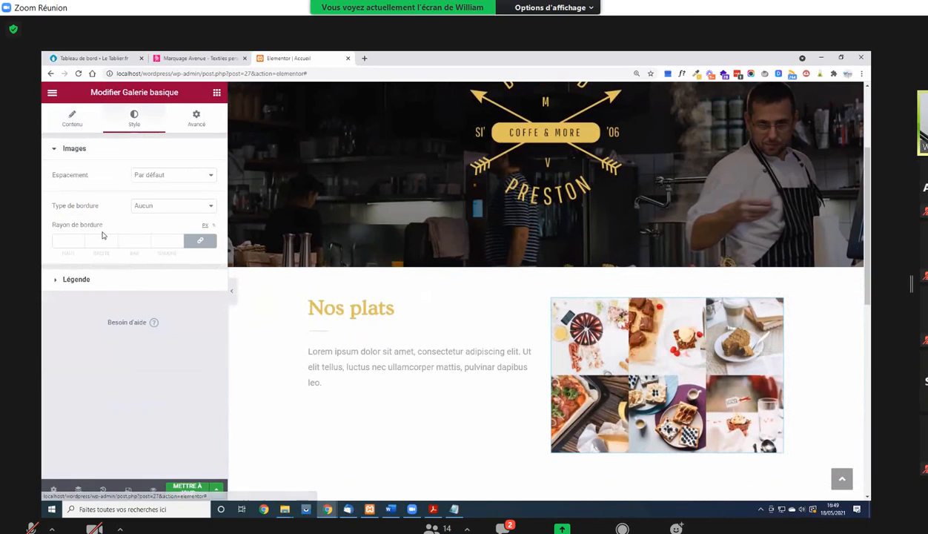
{"action": "left_click", "coordinate": [167, 177]}
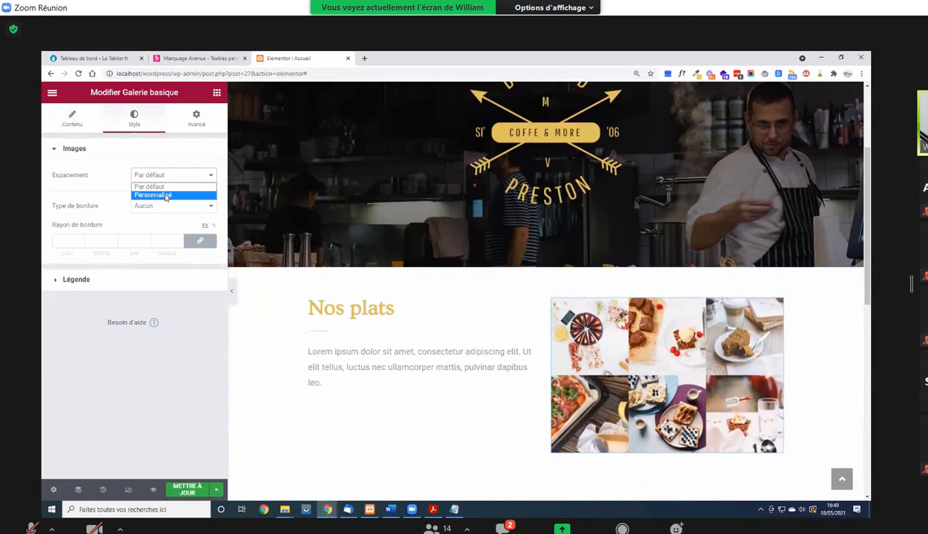
{"action": "left_click", "coordinate": [164, 194]}
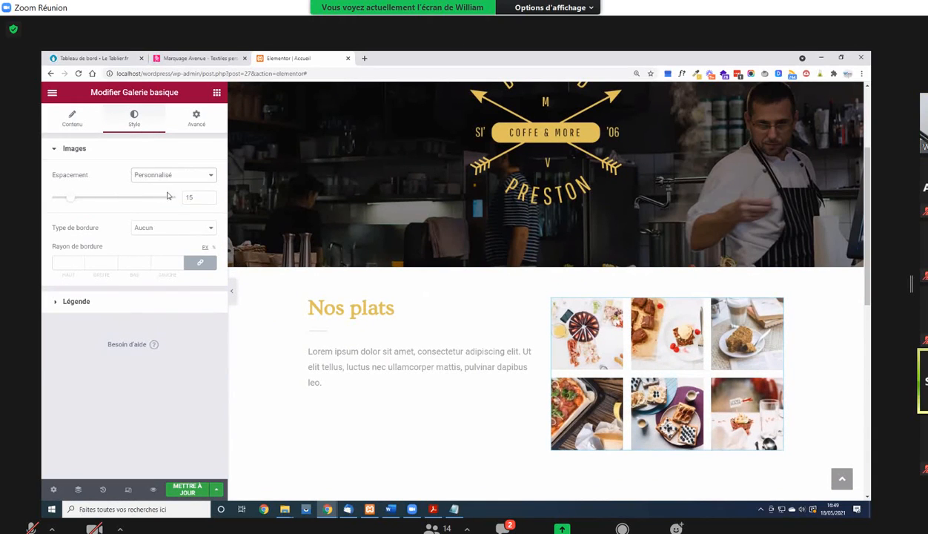
{"action": "left_click", "coordinate": [187, 488]}
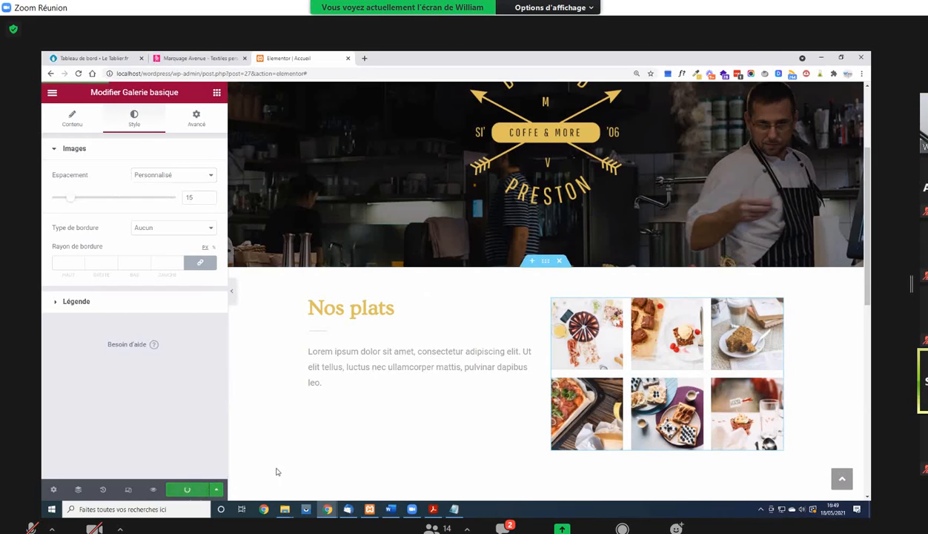
Set the text transformation of the Nos plats heading to Majuscule in its typography settings
{"action": "left_click", "coordinate": [378, 304]}
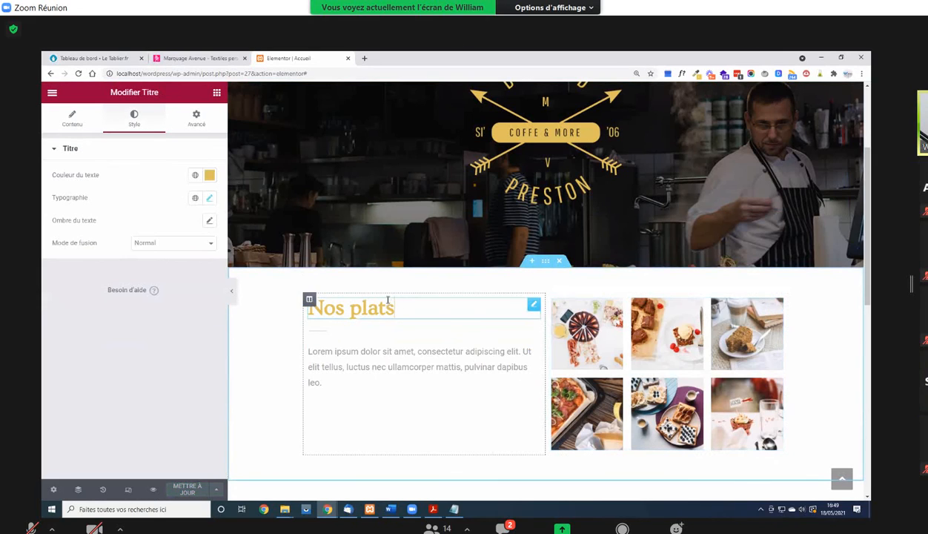
{"action": "left_click", "coordinate": [210, 198]}
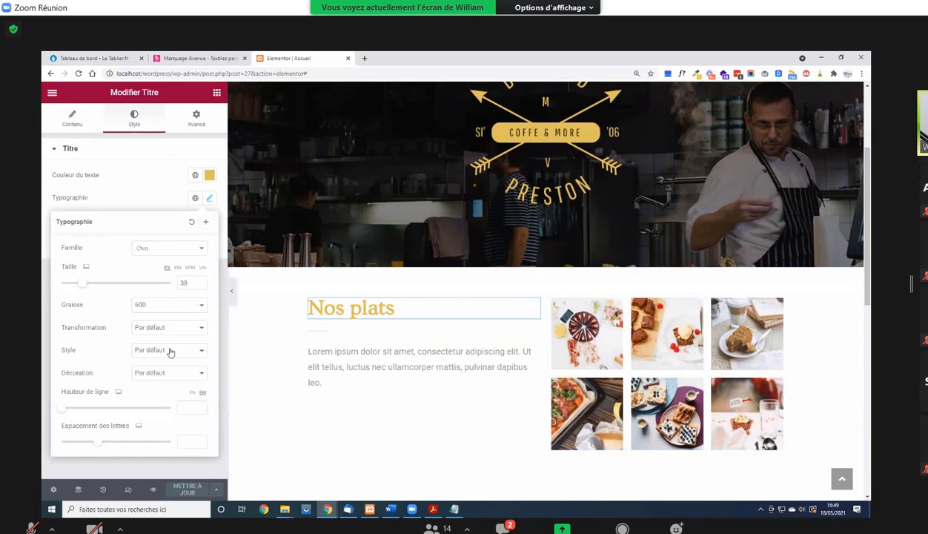
{"action": "left_click", "coordinate": [152, 328]}
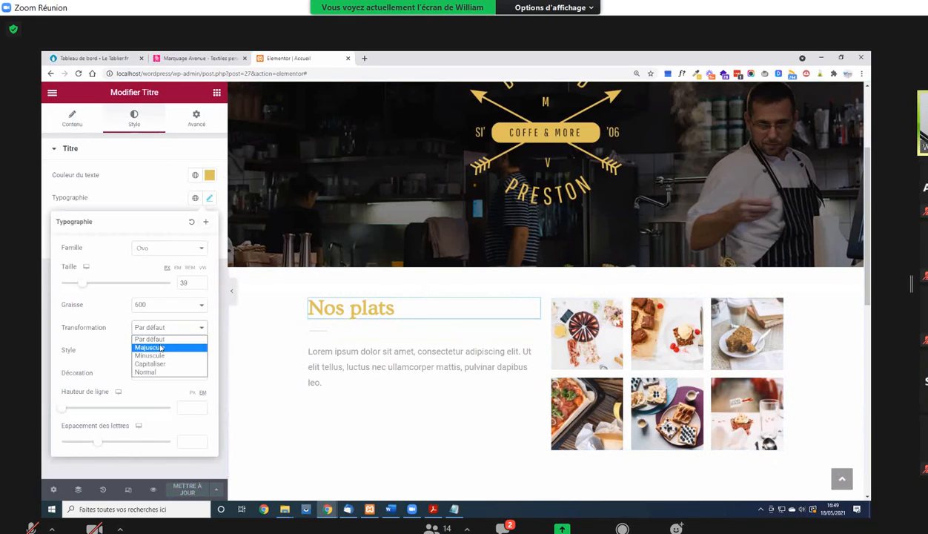
{"action": "left_click", "coordinate": [158, 342]}
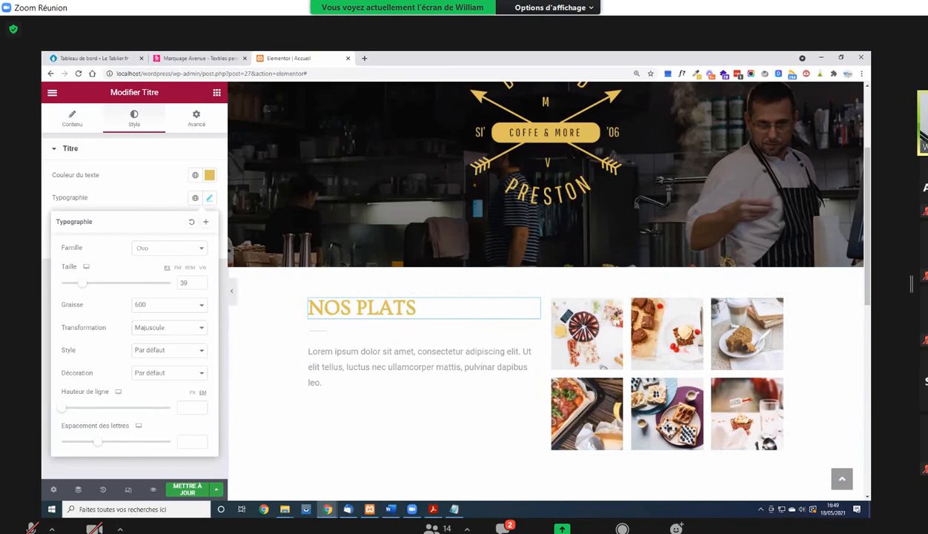
Check the Nos plats layout in the PDF mockup, set the text column's vertical alignment to Milieu, and update the page
{"action": "left_click", "coordinate": [433, 510]}
{"action": "left_click", "coordinate": [635, 98]}
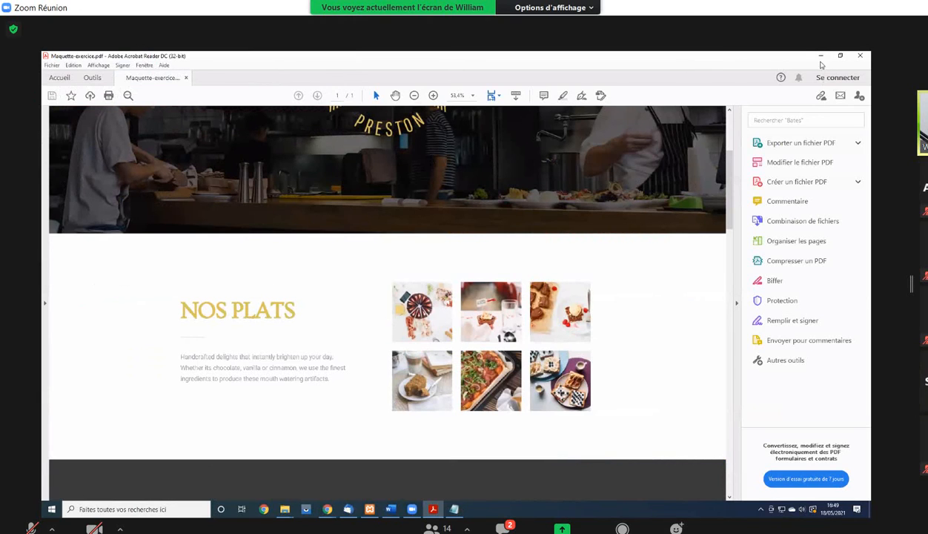
{"action": "left_click", "coordinate": [841, 56]}
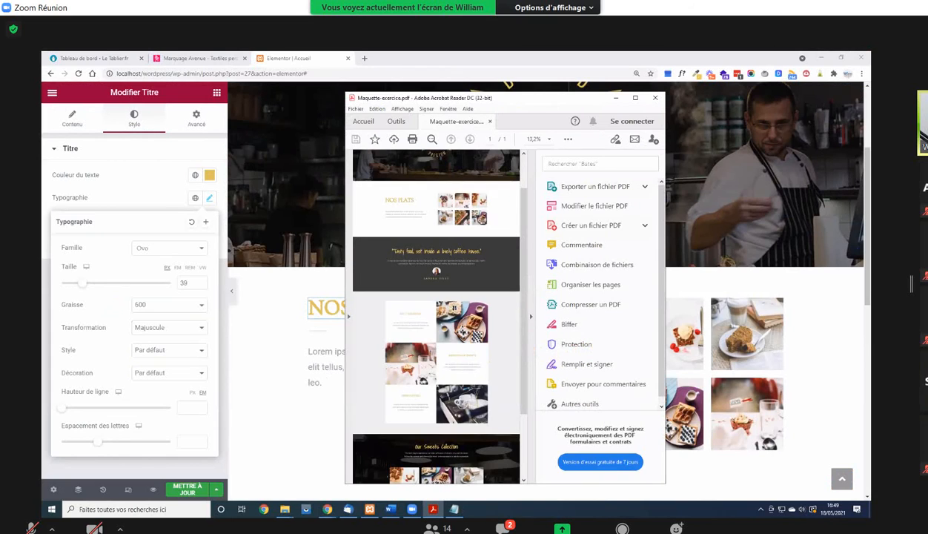
{"action": "left_click", "coordinate": [131, 296]}
{"action": "left_click", "coordinate": [309, 301]}
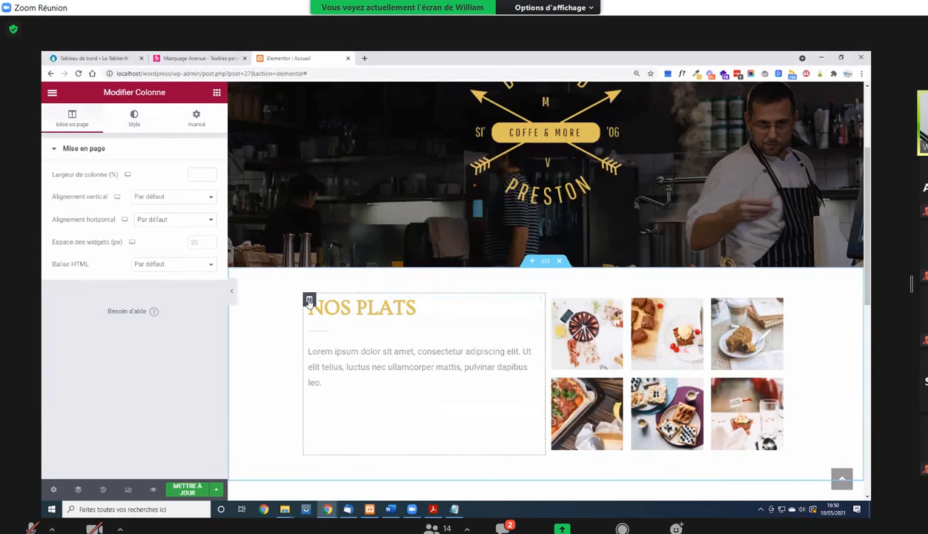
{"action": "left_click", "coordinate": [189, 198]}
{"action": "left_click", "coordinate": [182, 225]}
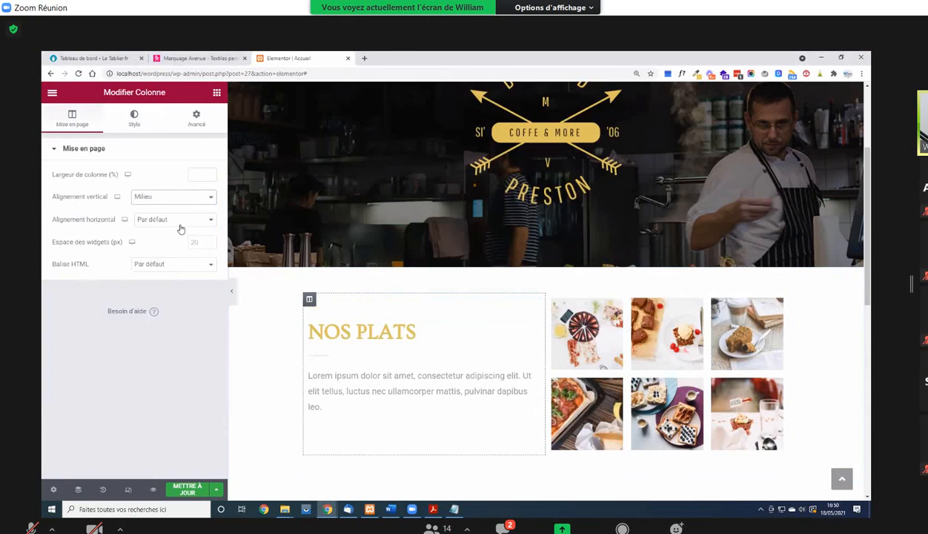
{"action": "left_click", "coordinate": [191, 486]}
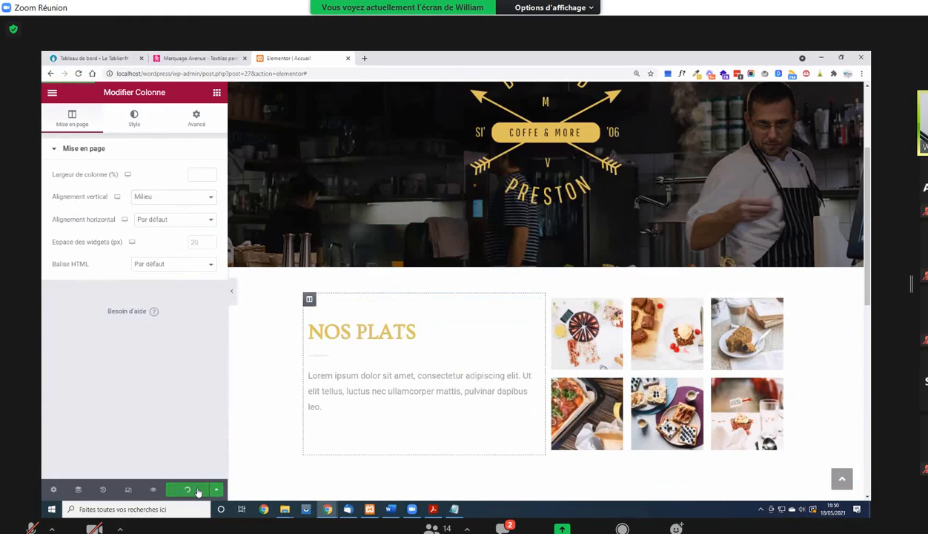
Hide the editing panel and compare the hero and Nos plats sections with the PDF mockup
{"action": "left_click", "coordinate": [232, 294]}
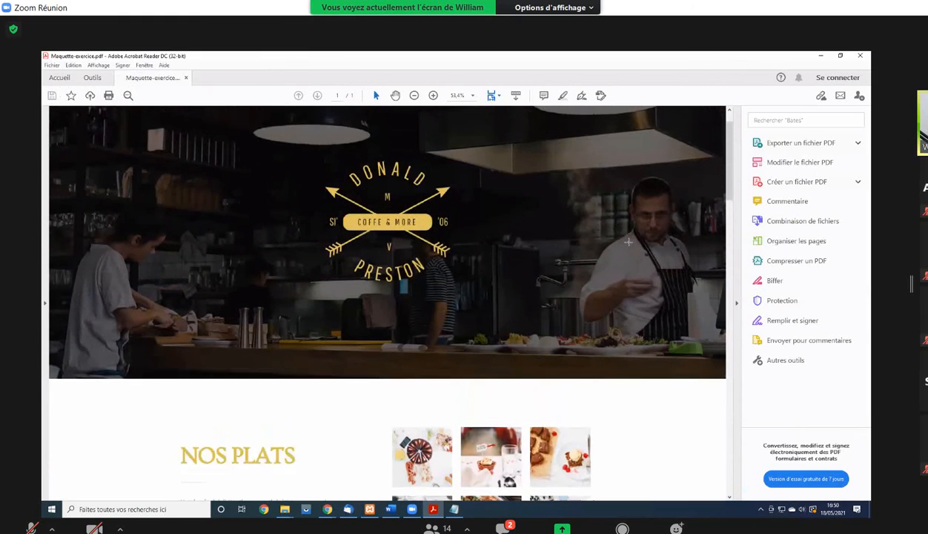
{"action": "scroll", "coordinate": [628, 242], "scroll_direction": "down", "scroll_amount": 5}
{"action": "left_click", "coordinate": [840, 55]}
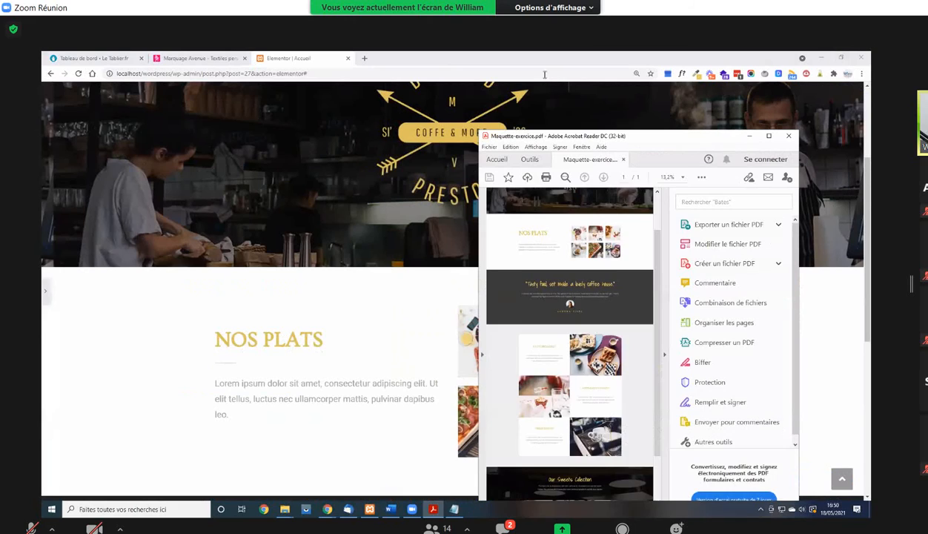
{"action": "left_click", "coordinate": [818, 205]}
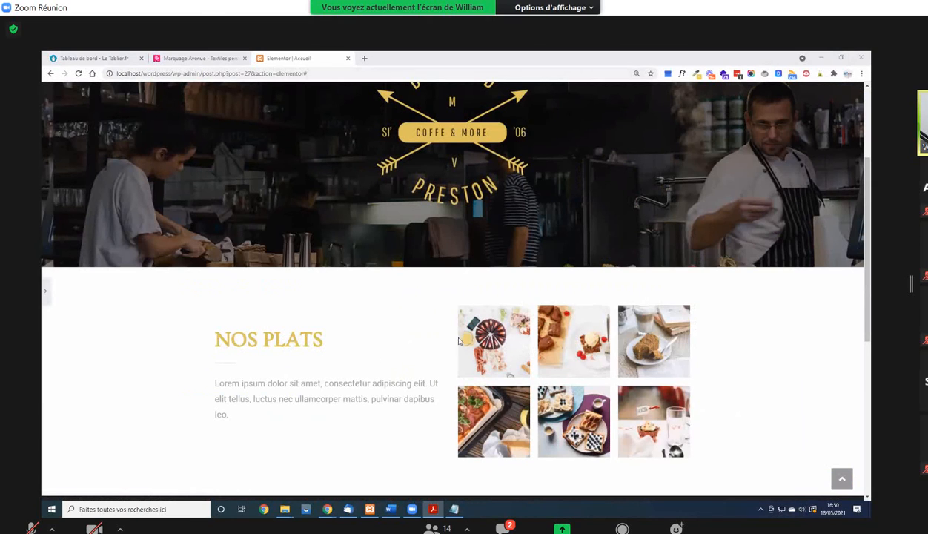
{"action": "scroll", "coordinate": [458, 335], "scroll_direction": "up", "scroll_amount": 4}
{"action": "scroll", "coordinate": [463, 326], "scroll_direction": "down", "scroll_amount": 3}
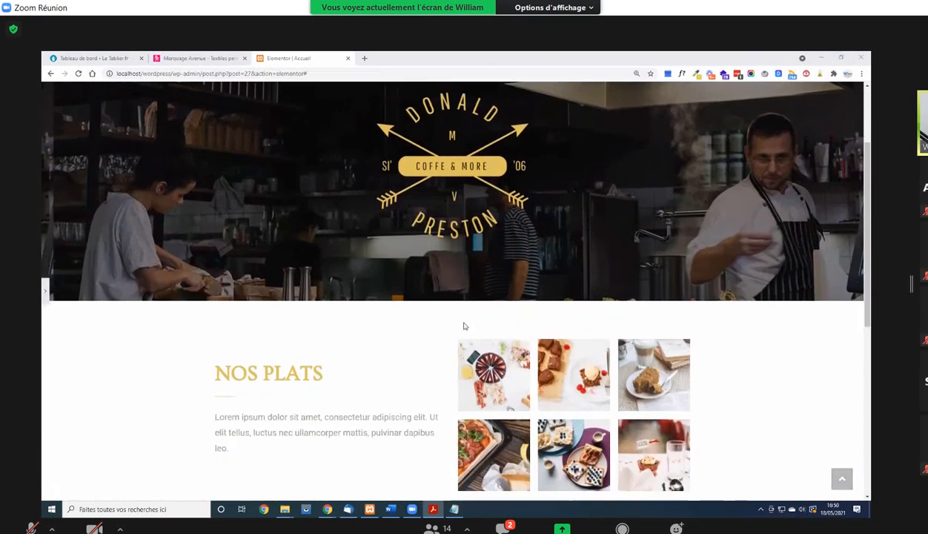
{"action": "scroll", "coordinate": [463, 326], "scroll_direction": "down", "scroll_amount": 1}
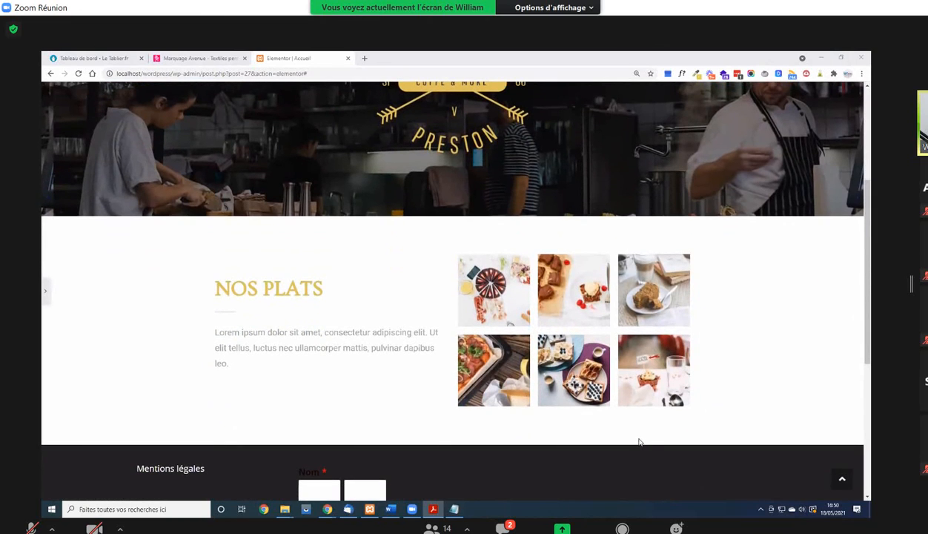
{"action": "scroll", "coordinate": [640, 442], "scroll_direction": "up", "scroll_amount": 3}
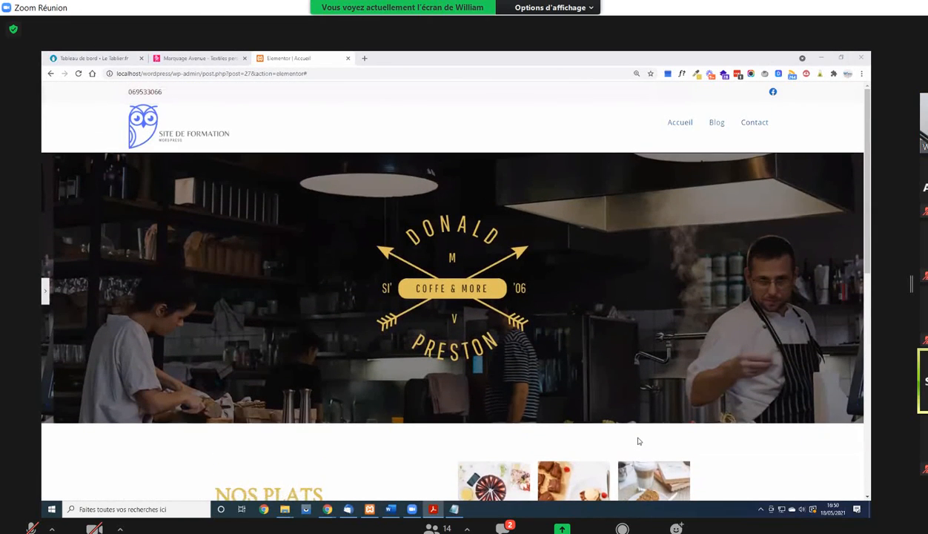
{"action": "scroll", "coordinate": [640, 441], "scroll_direction": "down", "scroll_amount": 2}
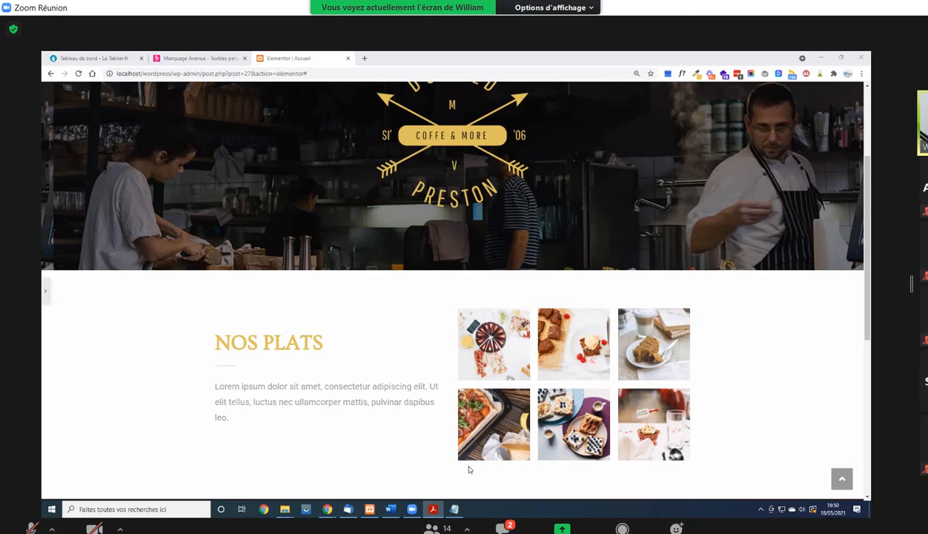
{"action": "scroll", "coordinate": [574, 387], "scroll_direction": "up", "scroll_amount": 3}
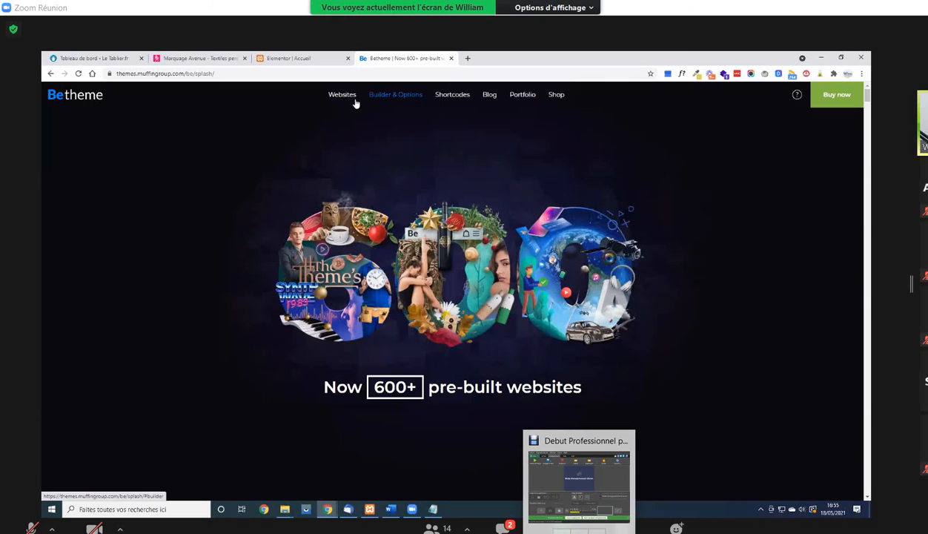
Browse the pre-built websites on the Betheme site and open the BeLanding 3 demo
{"action": "left_click", "coordinate": [355, 103]}
{"action": "scroll", "coordinate": [502, 364], "scroll_direction": "down", "scroll_amount": 1}
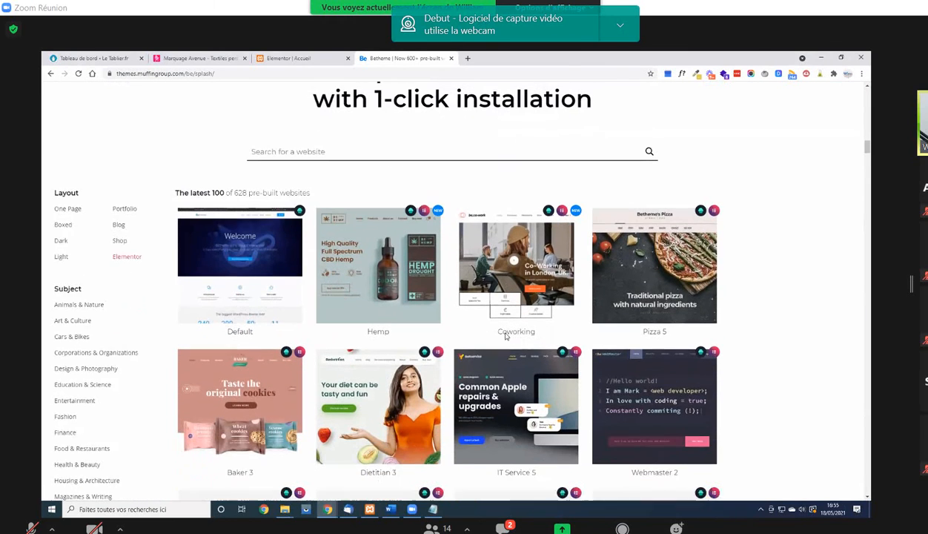
{"action": "scroll", "coordinate": [506, 336], "scroll_direction": "down", "scroll_amount": 1}
{"action": "scroll", "coordinate": [499, 331], "scroll_direction": "down", "scroll_amount": 1}
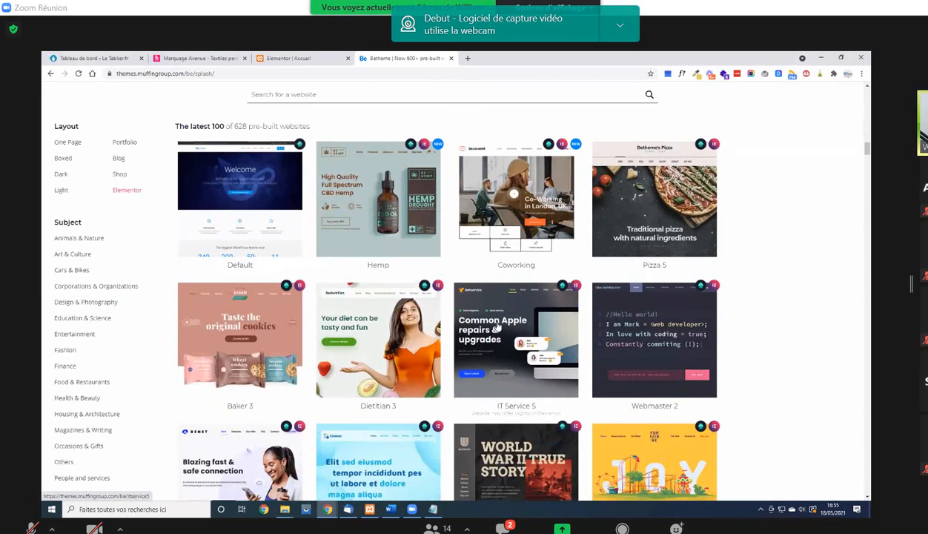
{"action": "scroll", "coordinate": [356, 209], "scroll_direction": "down", "scroll_amount": 1}
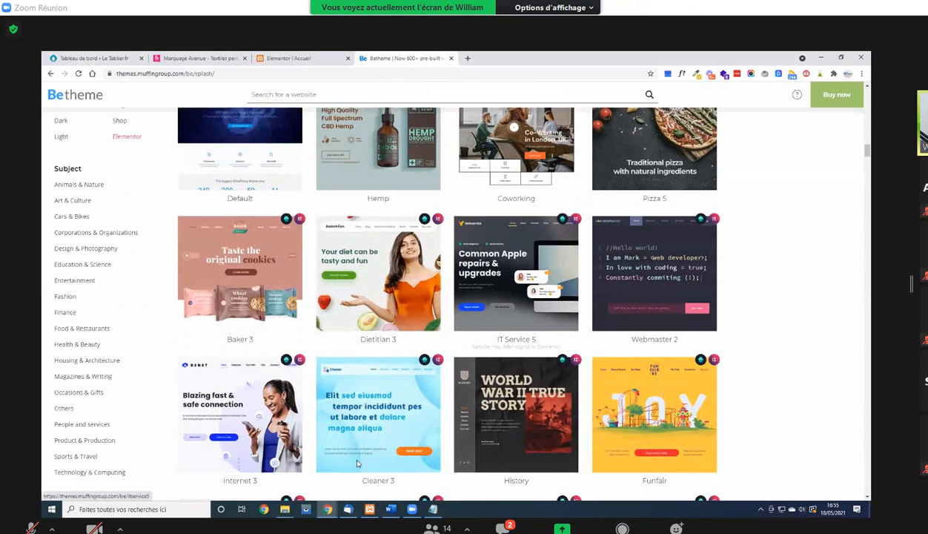
{"action": "scroll", "coordinate": [357, 464], "scroll_direction": "down", "scroll_amount": 2}
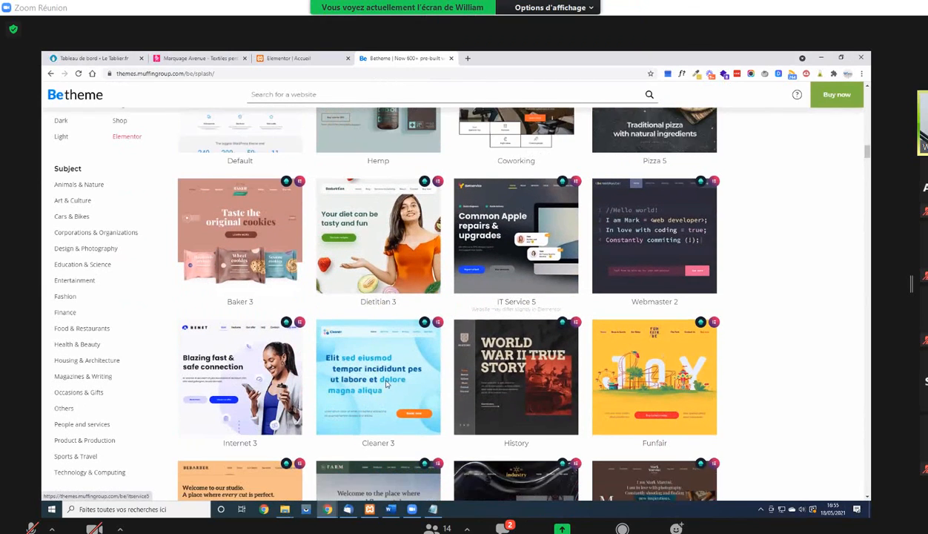
{"action": "scroll", "coordinate": [388, 366], "scroll_direction": "down", "scroll_amount": 1}
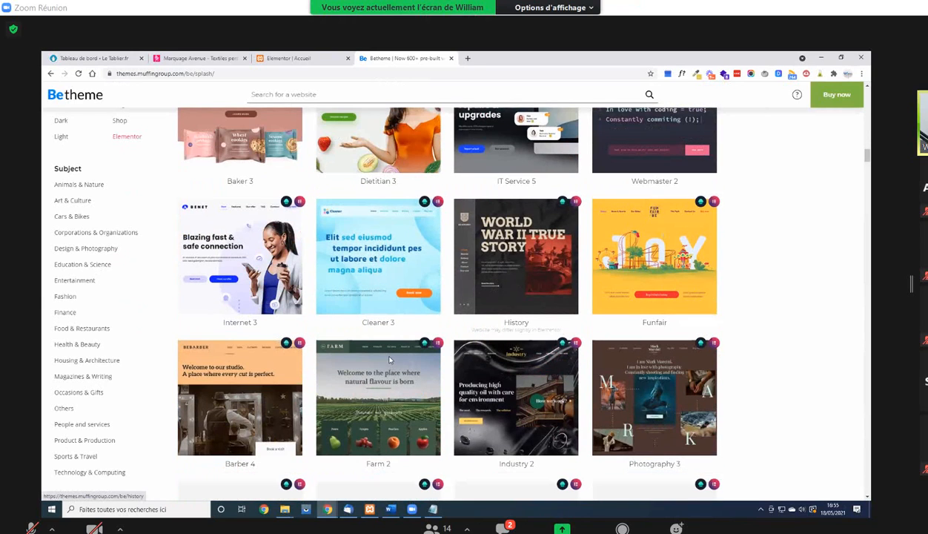
{"action": "scroll", "coordinate": [206, 359], "scroll_direction": "down", "scroll_amount": 5}
{"action": "left_click", "coordinate": [381, 274]}
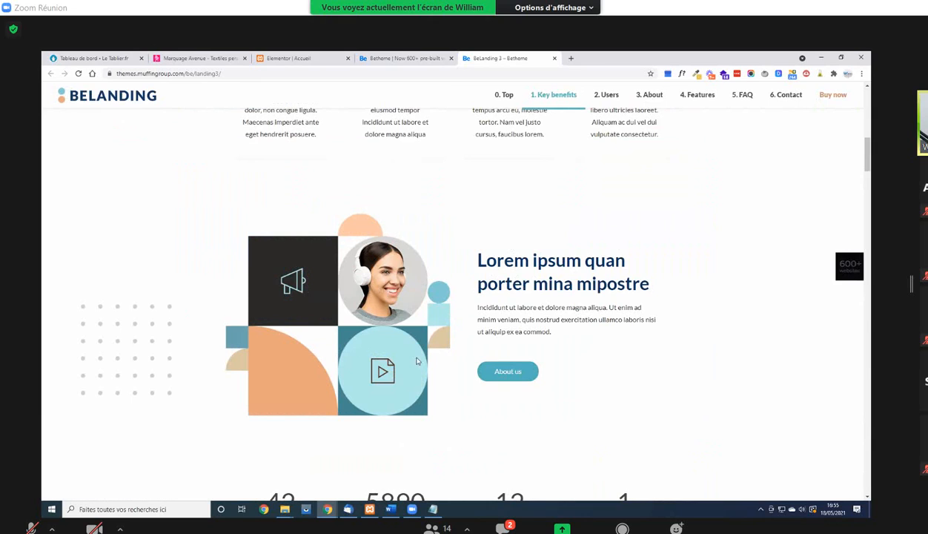
Inspect the BeLanding 3 section with the headset image in the developer tools, examining its section and column wrapper elements
{"action": "right_click", "coordinate": [385, 269]}
{"action": "left_click", "coordinate": [56, 184]}
{"action": "right_click", "coordinate": [304, 405]}
{"action": "left_click", "coordinate": [315, 405]}
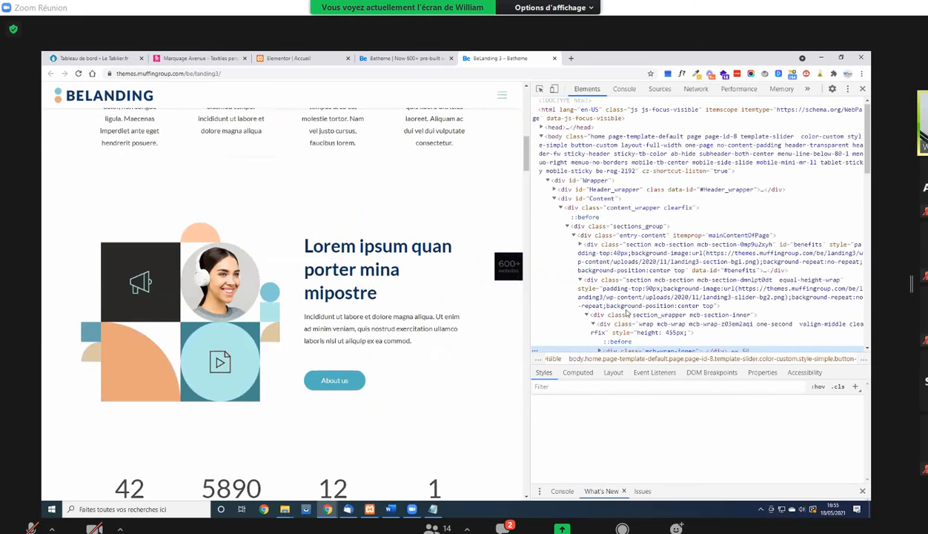
{"action": "left_click", "coordinate": [629, 287]}
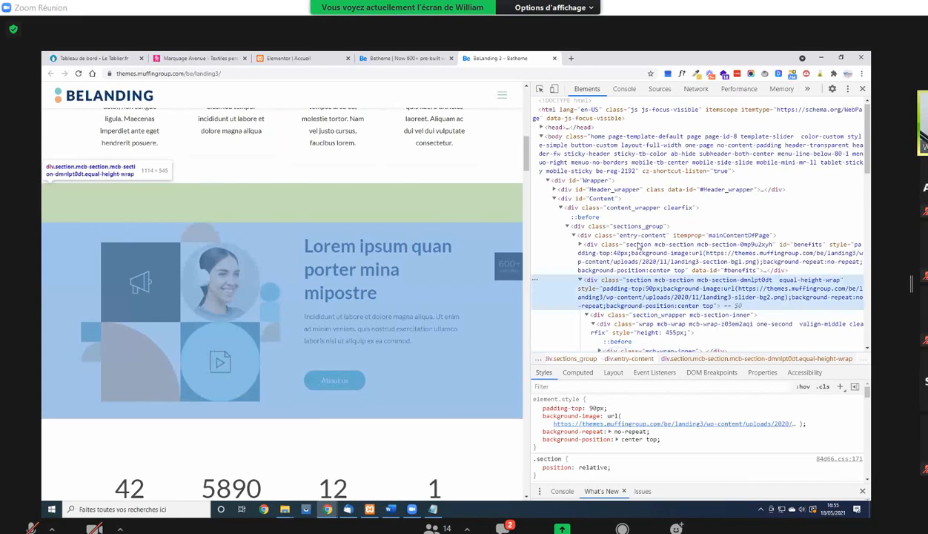
{"action": "scroll", "coordinate": [638, 246], "scroll_direction": "down", "scroll_amount": 2}
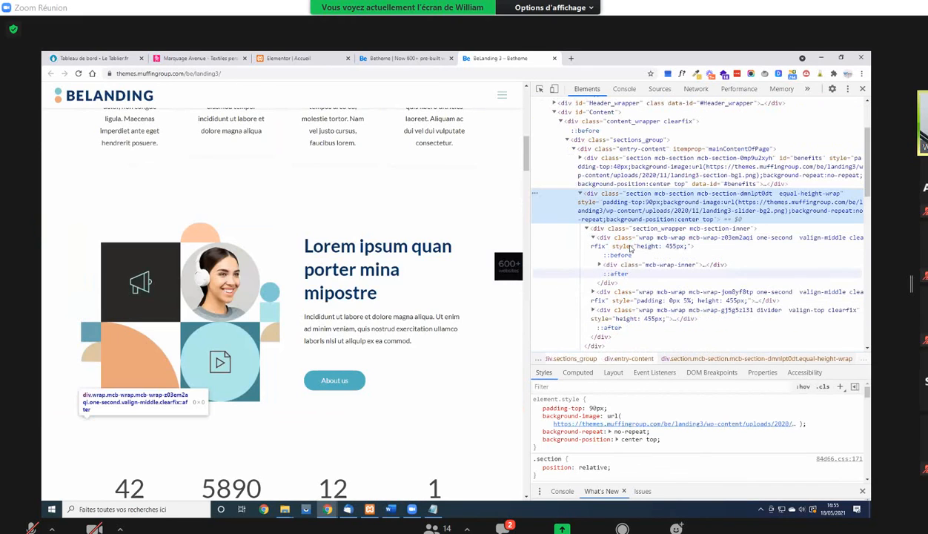
{"action": "left_click", "coordinate": [664, 249]}
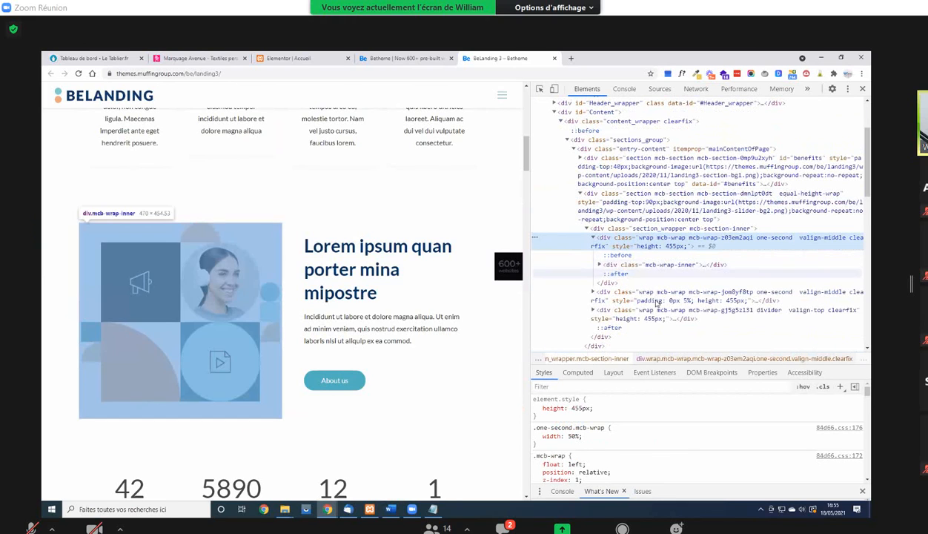
{"action": "left_click", "coordinate": [595, 201]}
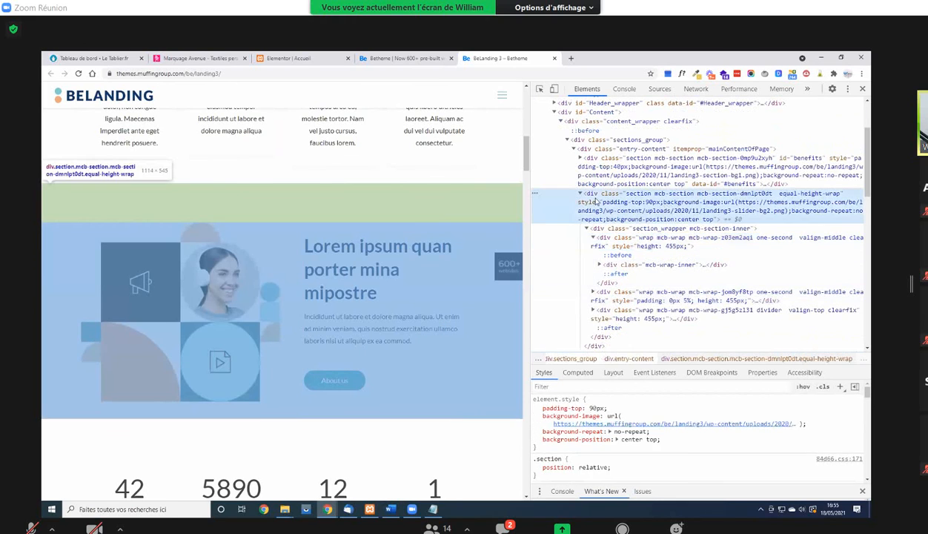
Copy the section's background image URL, landing3-slider-bg2.png, from its styles and open it in a new browser tab
{"action": "mouse_move", "coordinate": [627, 424]}
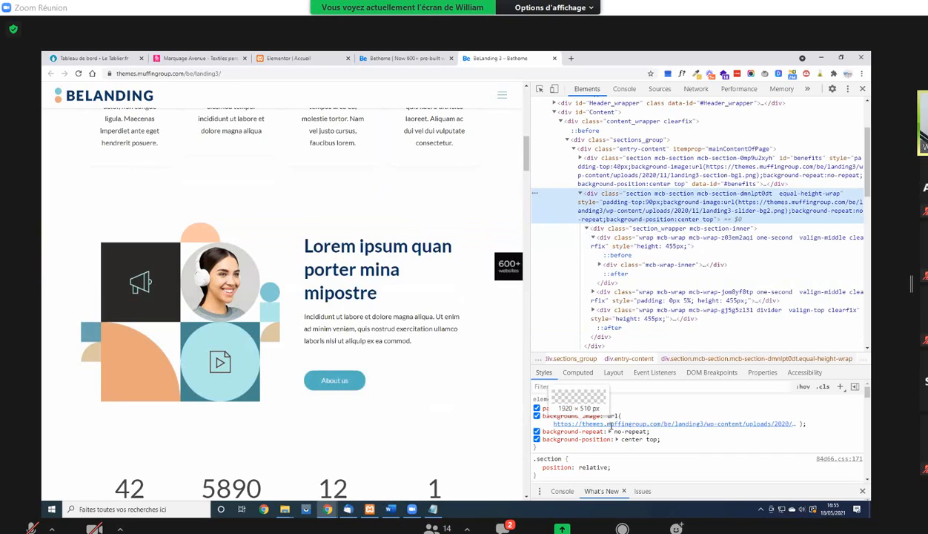
{"action": "left_click", "coordinate": [761, 424]}
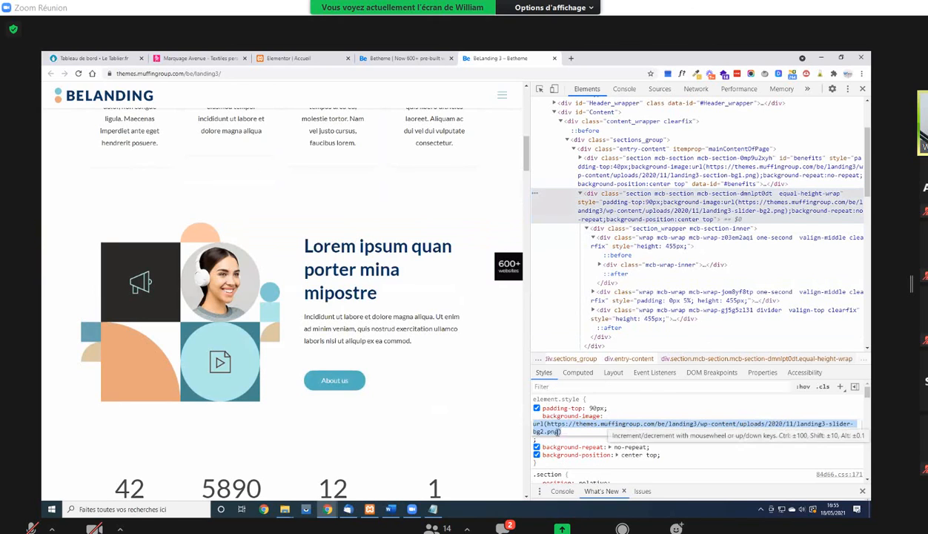
{"action": "left_click", "coordinate": [565, 431]}
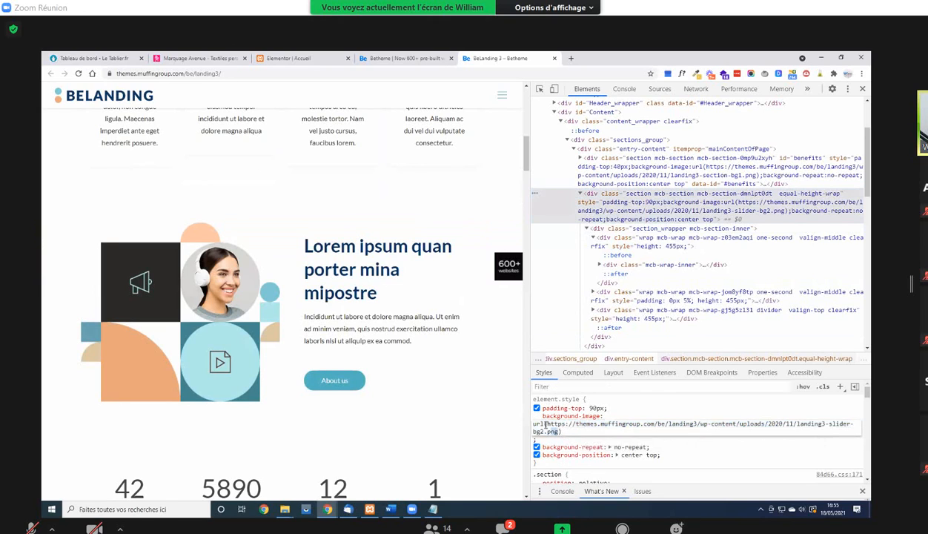
{"action": "left_click_drag", "start_coordinate": [560, 432], "coordinate": [546, 423]}
{"action": "key", "text": "ctrl+c"}
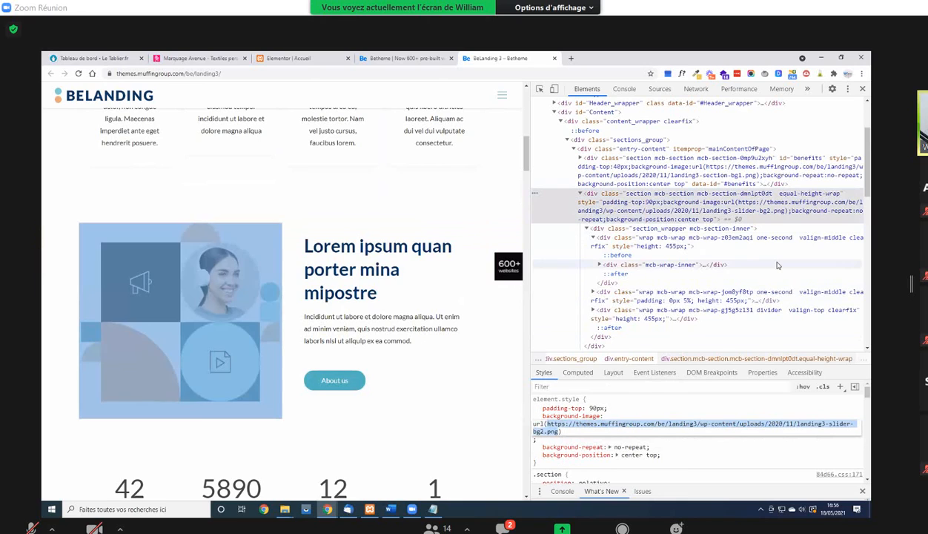
{"action": "left_click", "coordinate": [571, 57]}
{"action": "key", "text": "ctrl+v"}
{"action": "key", "text": "Return"}
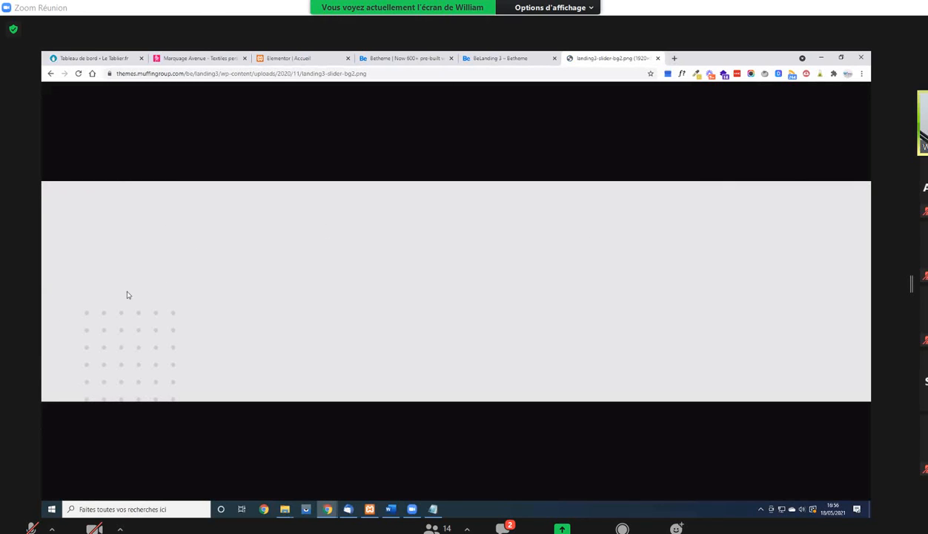
Return to the Betheme pre-built website gallery and open the Media 2 demo
{"action": "left_click", "coordinate": [523, 59]}
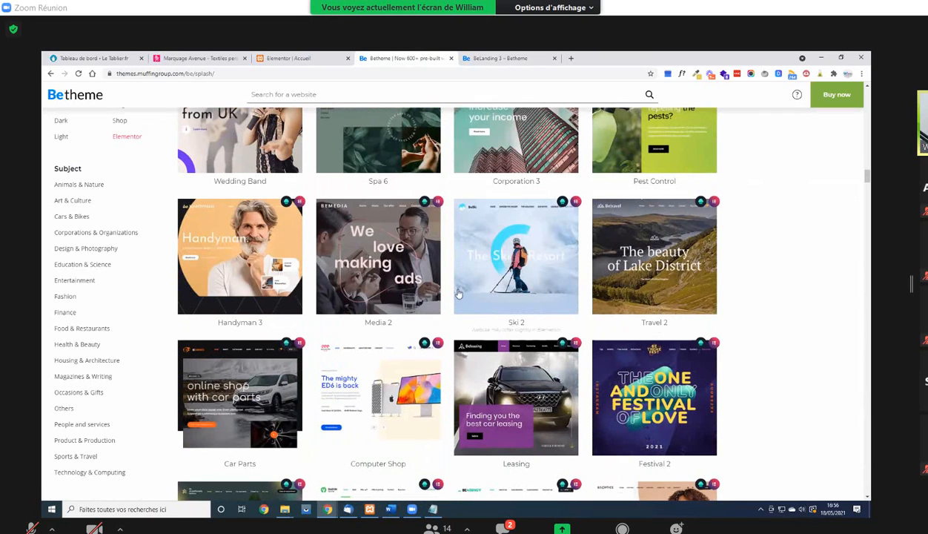
{"action": "left_click", "coordinate": [399, 261]}
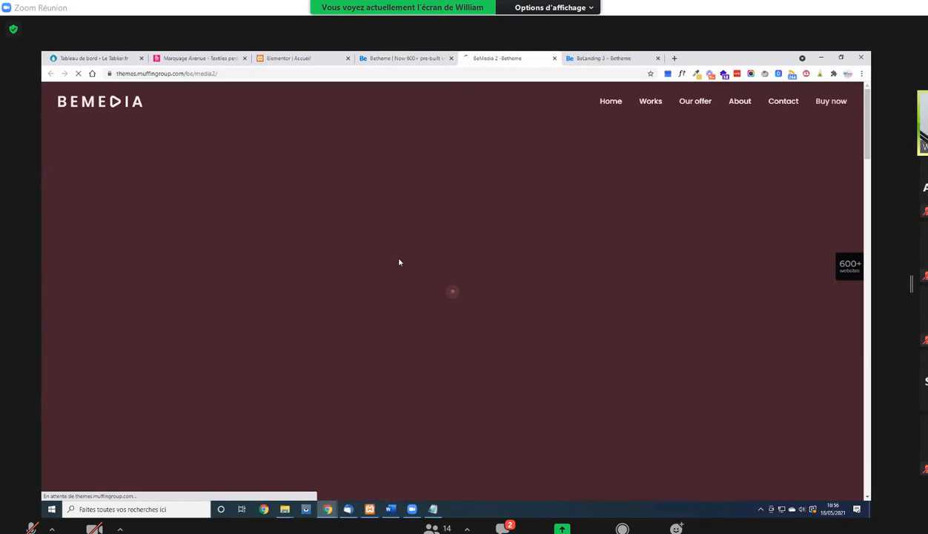
Look through the BeMedia 2 demo page down to its Contact us section, and close the demo
{"action": "scroll", "coordinate": [399, 262], "scroll_direction": "down", "scroll_amount": 3}
{"action": "scroll", "coordinate": [399, 262], "scroll_direction": "down", "scroll_amount": 10}
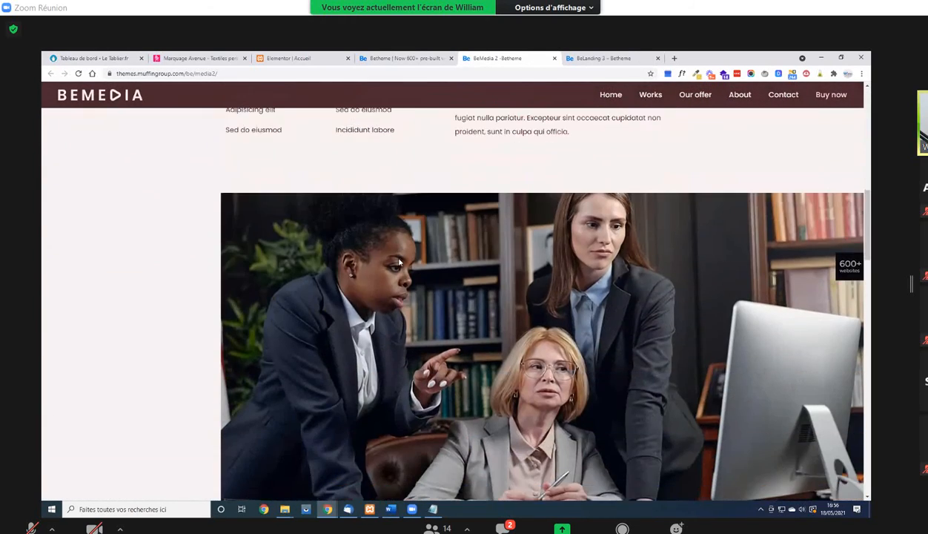
{"action": "scroll", "coordinate": [399, 262], "scroll_direction": "down", "scroll_amount": 10}
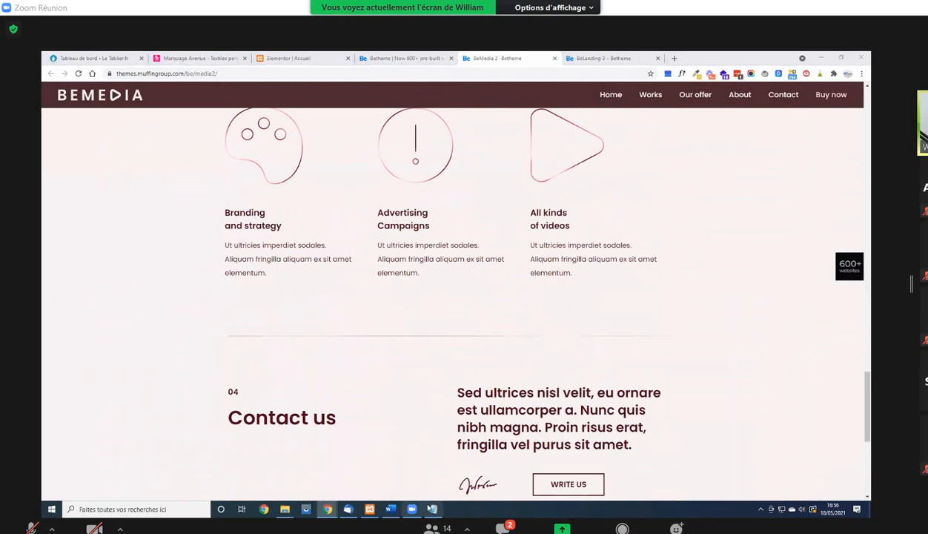
{"action": "mouse_move", "coordinate": [433, 509]}
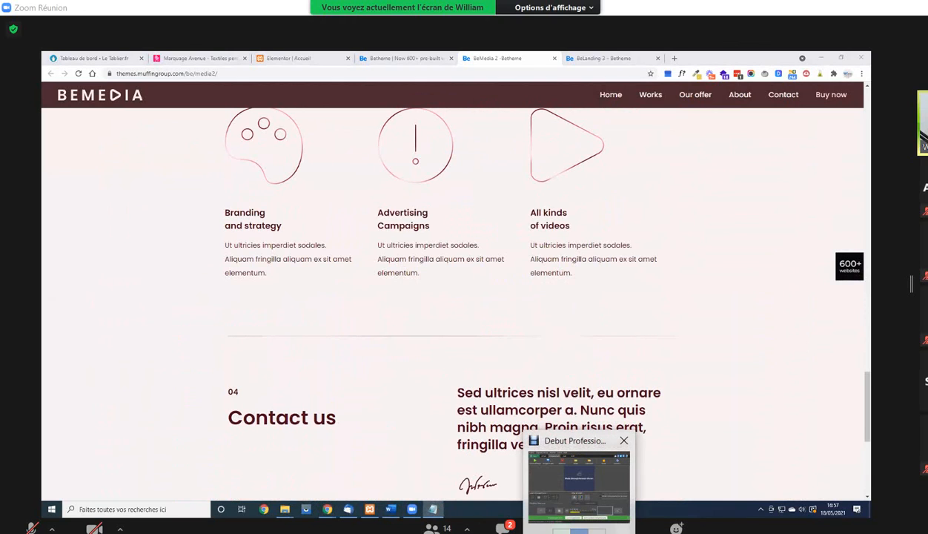
{"action": "left_click", "coordinate": [623, 440]}
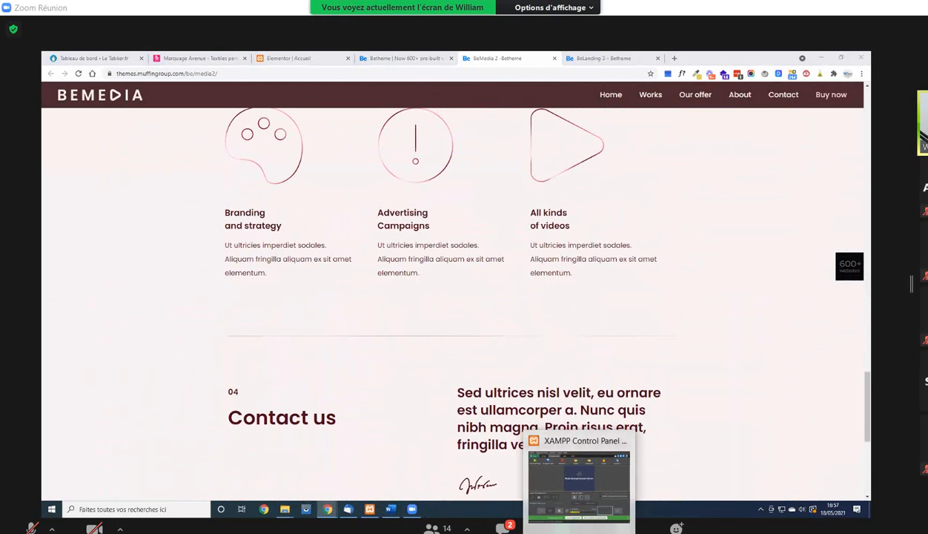
{"action": "left_click", "coordinate": [554, 58]}
{"action": "scroll", "coordinate": [438, 171], "scroll_direction": "up", "scroll_amount": 5}
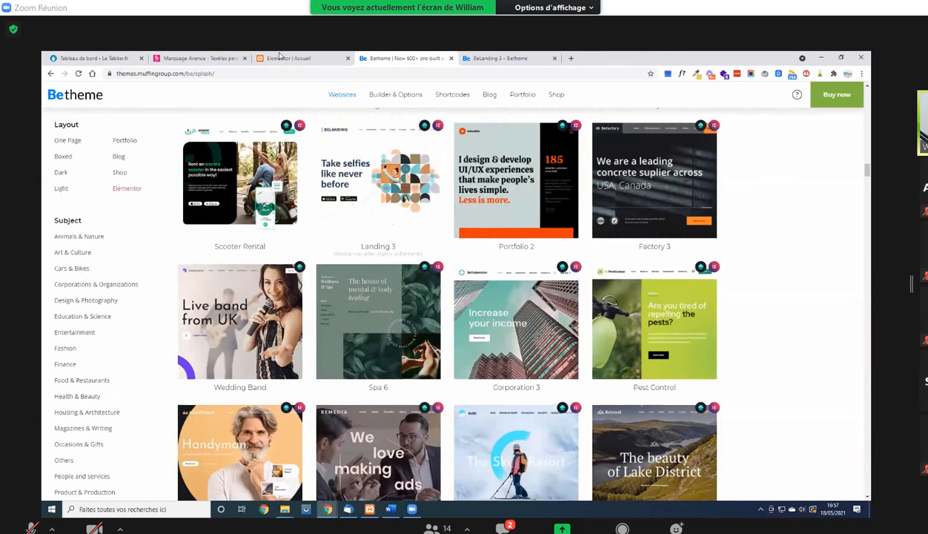
Return to the Accueil page in Elementor and review it from the Nos plats section to the footer form and the header
{"action": "key", "text": "ctrl+shift+Tab"}
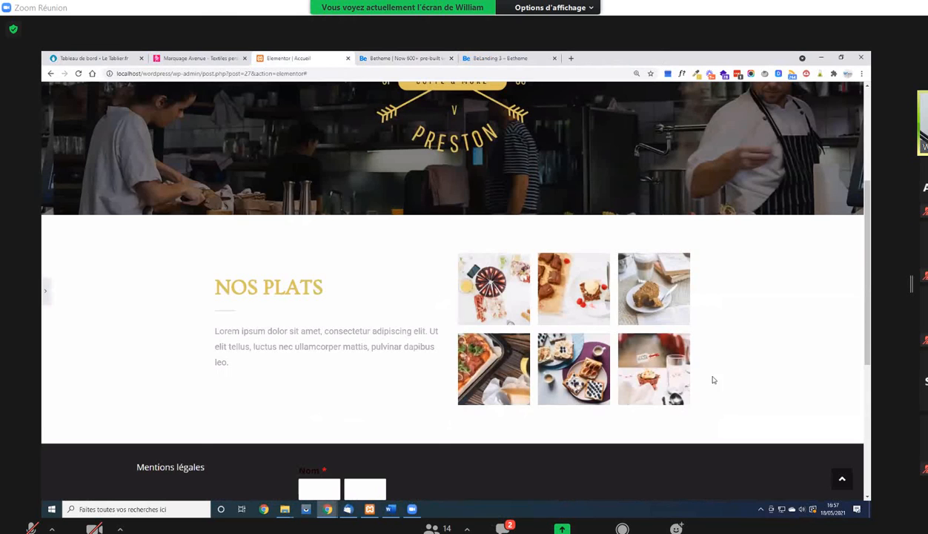
{"action": "scroll", "coordinate": [586, 297], "scroll_direction": "down", "scroll_amount": 5}
{"action": "scroll", "coordinate": [596, 304], "scroll_direction": "down", "scroll_amount": 1}
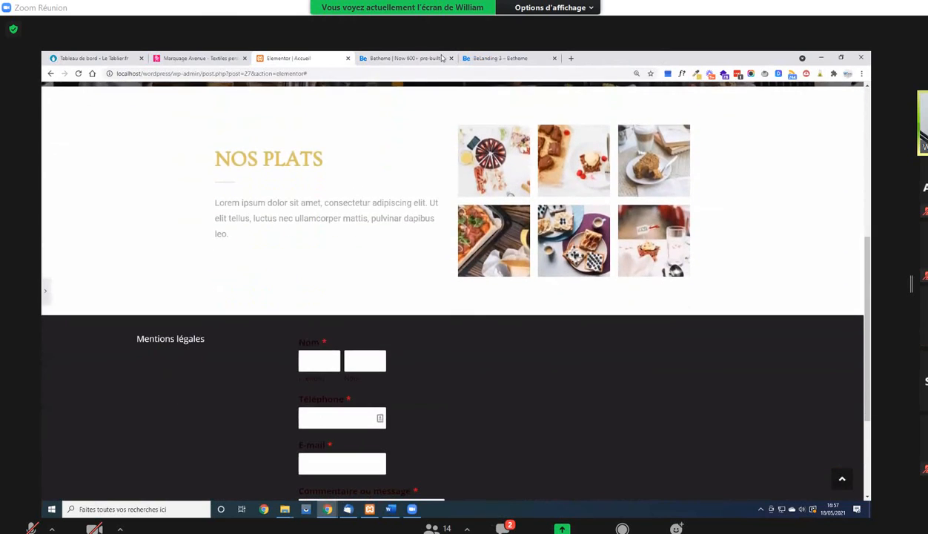
{"action": "scroll", "coordinate": [737, 92], "scroll_direction": "up", "scroll_amount": 5}
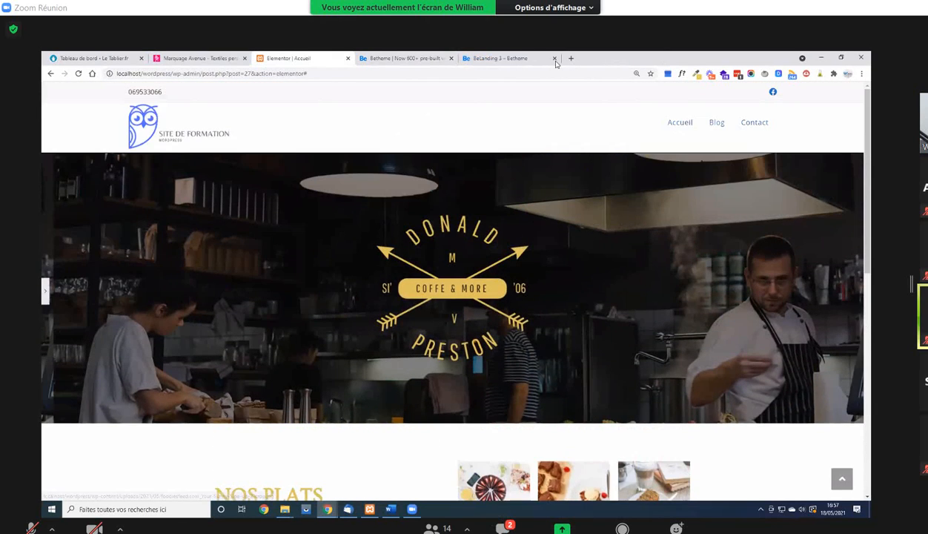
Close the BeLanding 3 demo and the Betheme pre-built website gallery, leaving the Accueil page in Elementor open
{"action": "key", "text": "ctrl+Tab"}
{"action": "key", "text": "ctrl+Tab"}
{"action": "key", "text": "ctrl+w"}
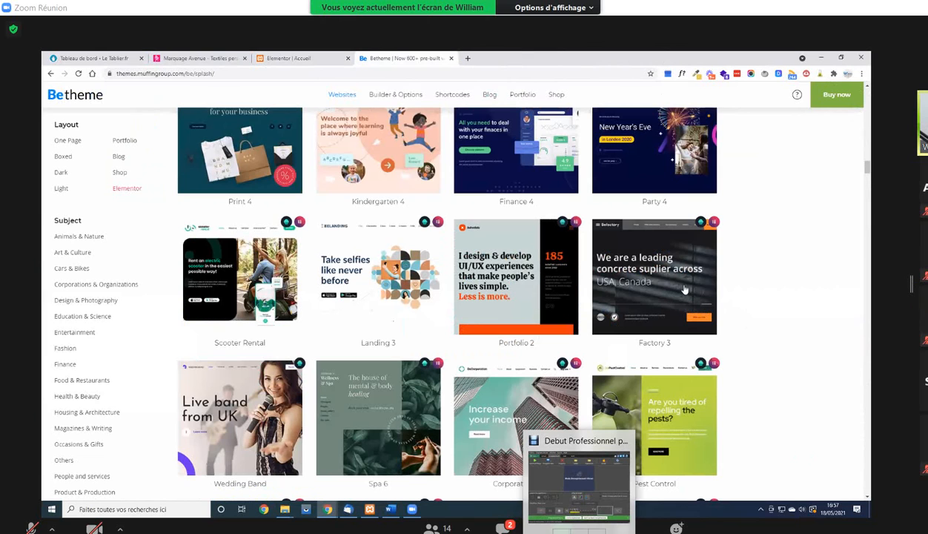
{"action": "scroll", "coordinate": [631, 239], "scroll_direction": "up", "scroll_amount": 4}
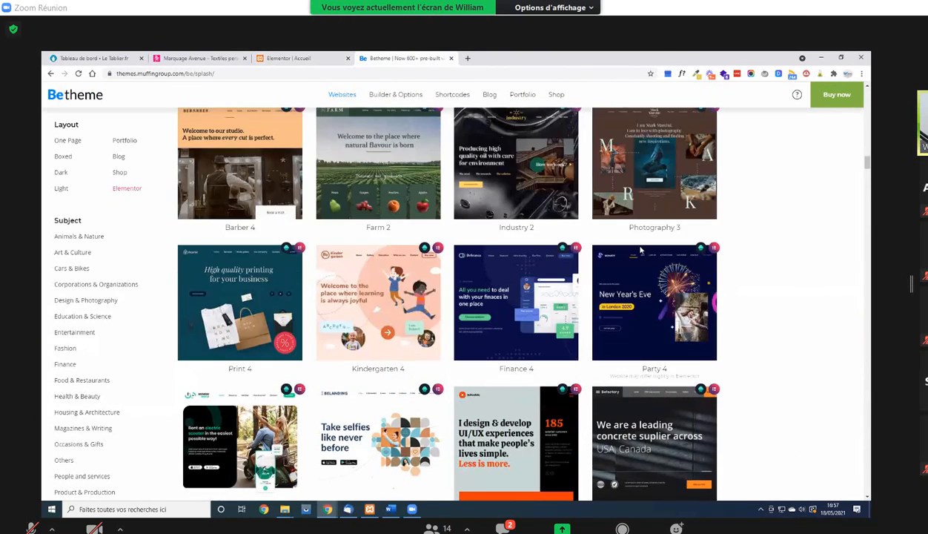
{"action": "scroll", "coordinate": [642, 250], "scroll_direction": "up", "scroll_amount": 10}
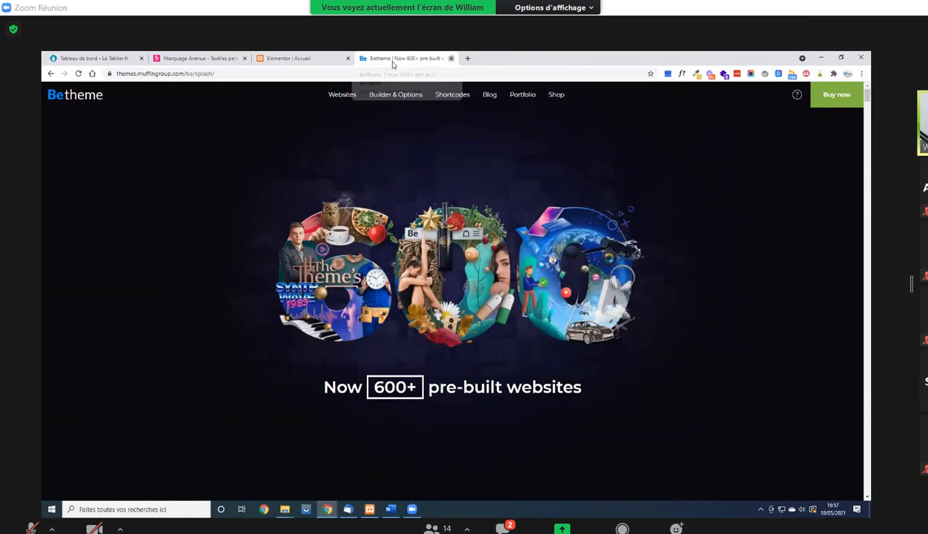
{"action": "key", "text": "ctrl+w"}
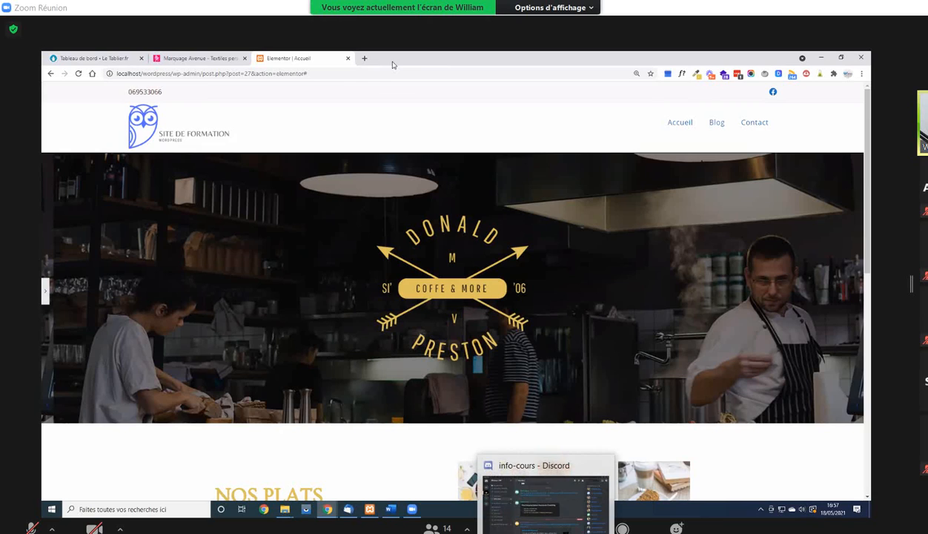
{"action": "mouse_move", "coordinate": [579, 519]}
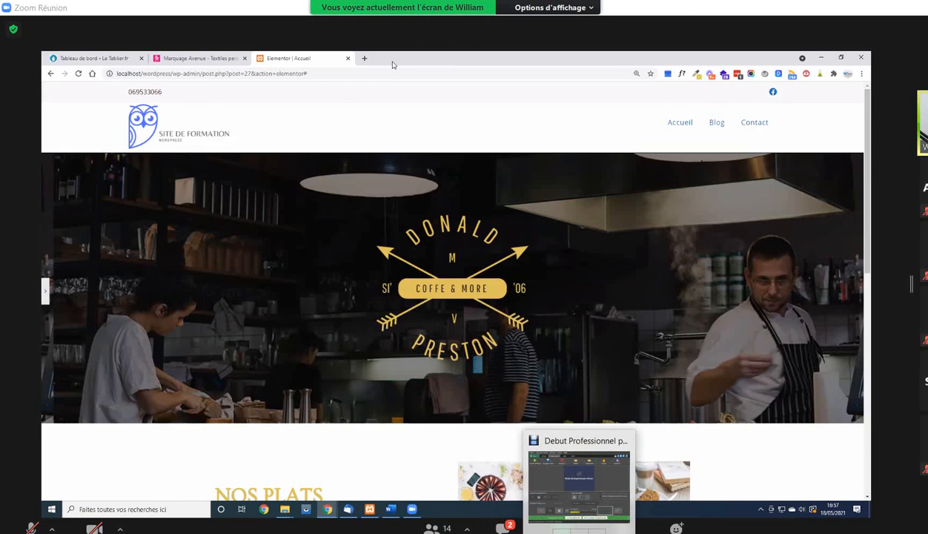
{"action": "mouse_move", "coordinate": [645, 531]}
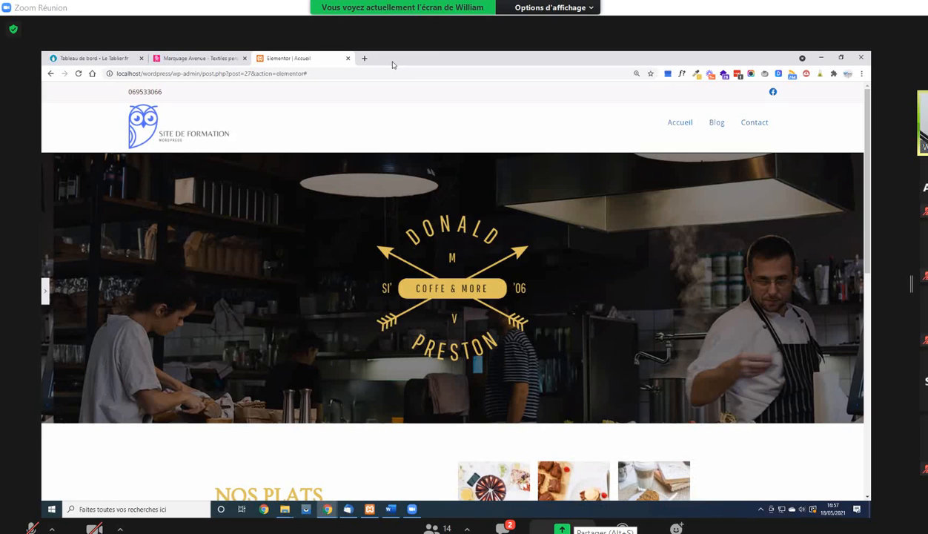
{"action": "mouse_move", "coordinate": [348, 504]}
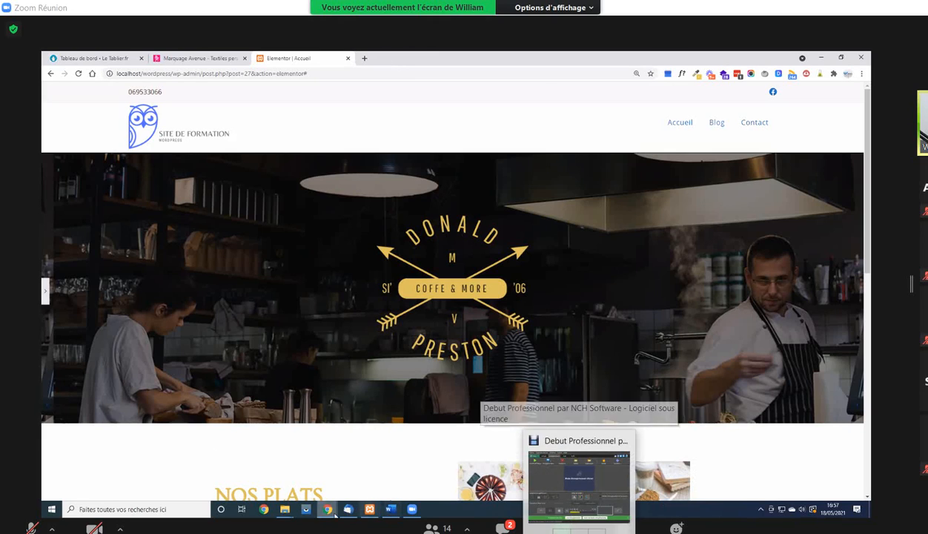